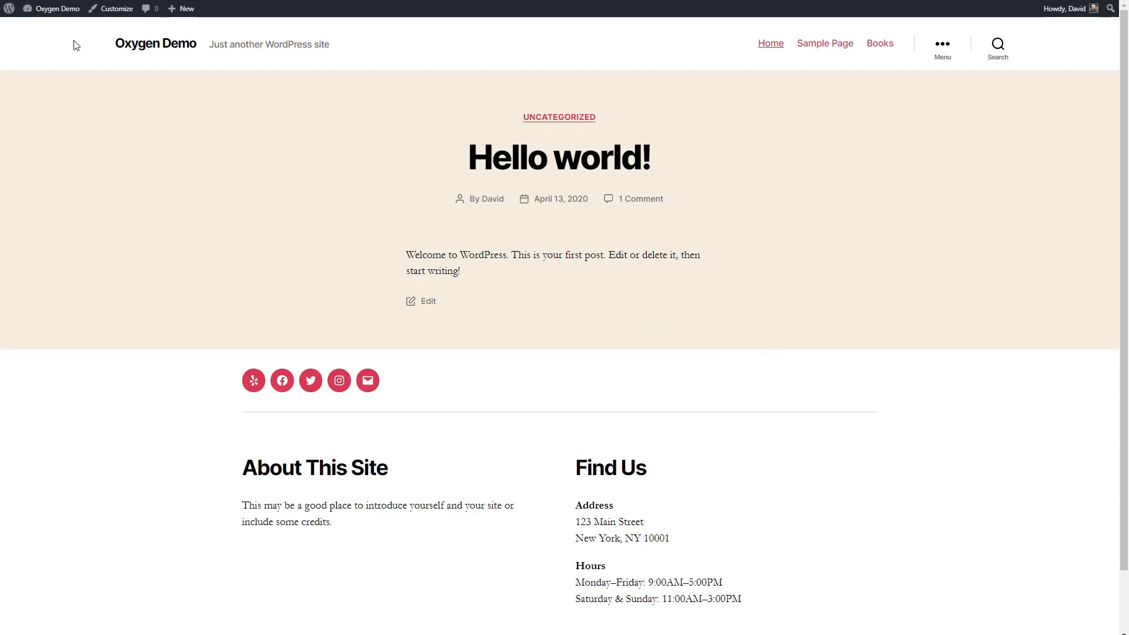
- Review the site's active theme and its list of installed plugins
mouse_move(55, 9)
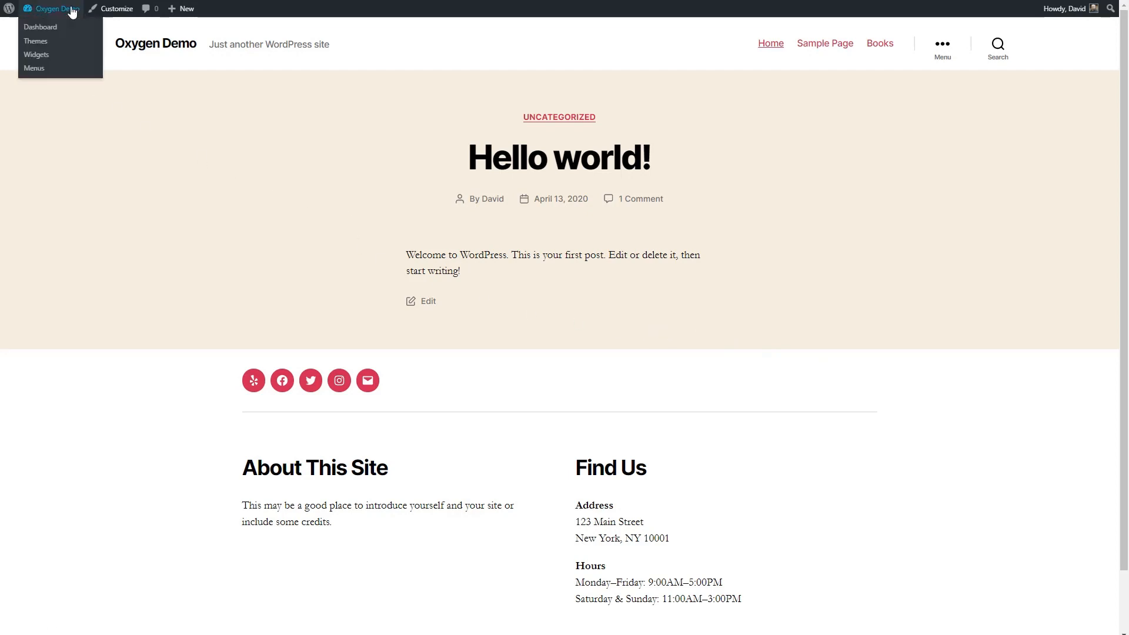
left_click(47, 41)
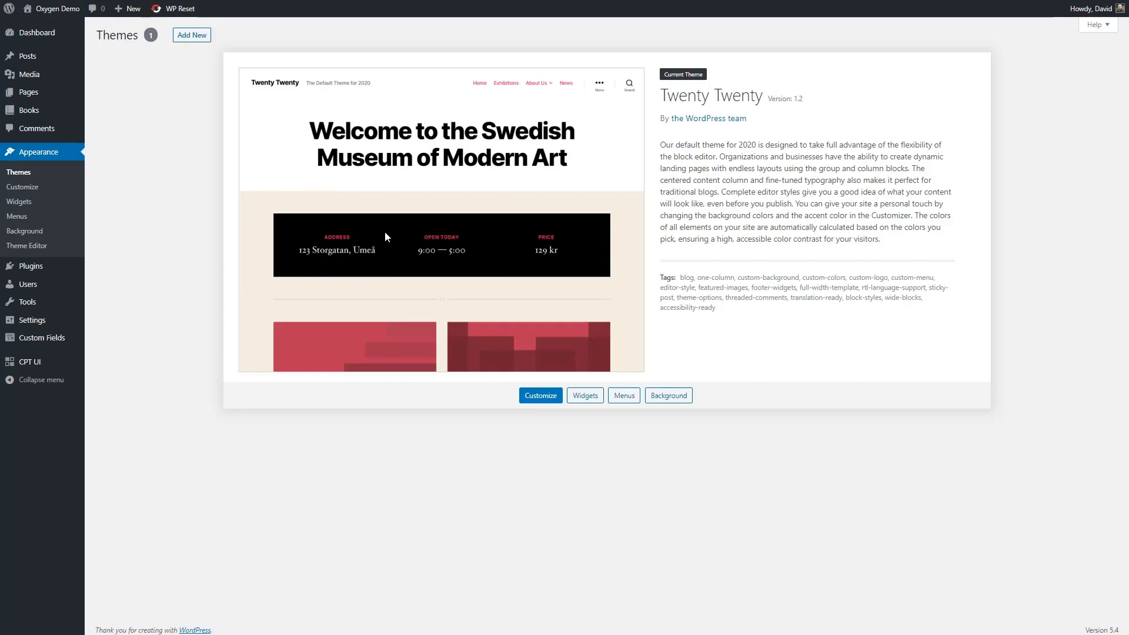
left_click(32, 266)
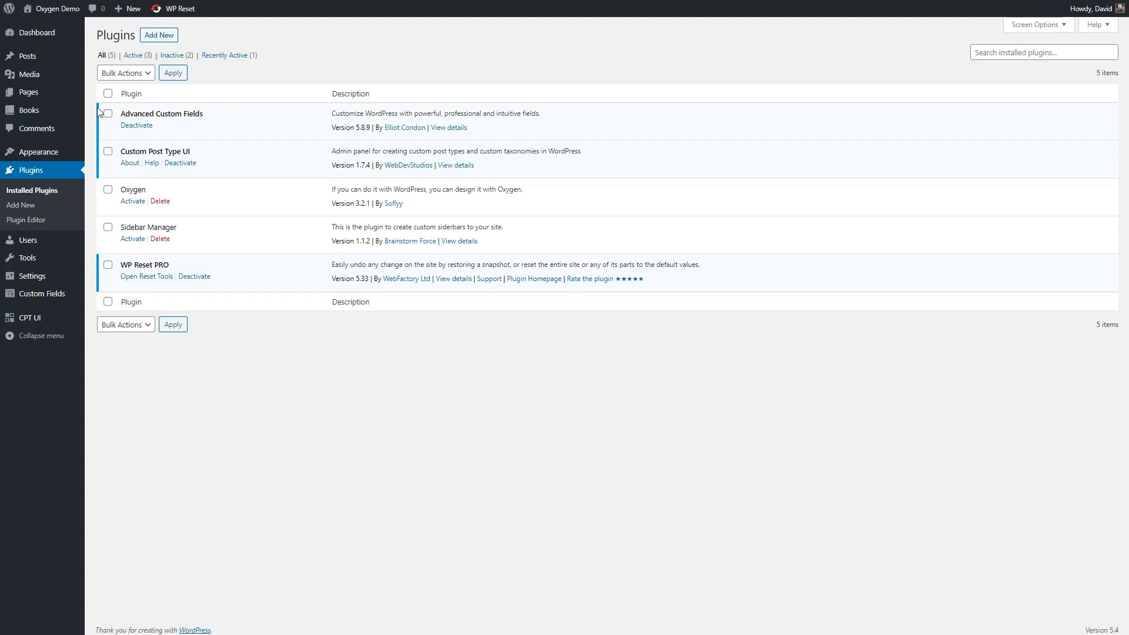
- Examine the A Dance of Cloaks book entry in the editor, including its content, genre, featured image and custom Book Fields
mouse_move(57, 113)
left_click(48, 110)
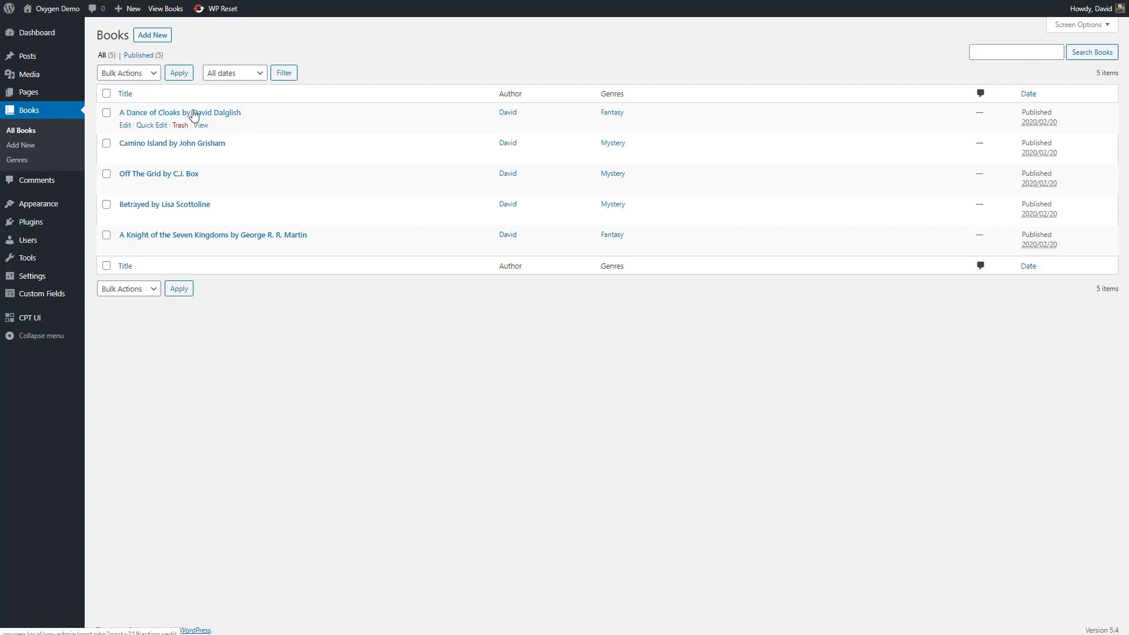
left_click(236, 112)
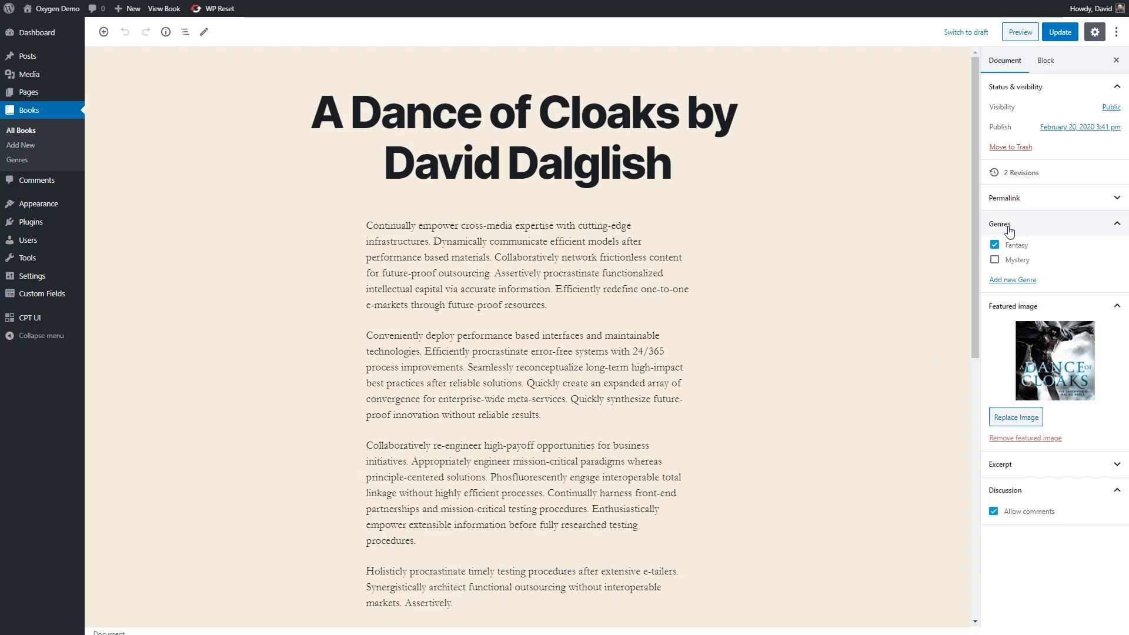
scroll(898, 234, "down", 8)
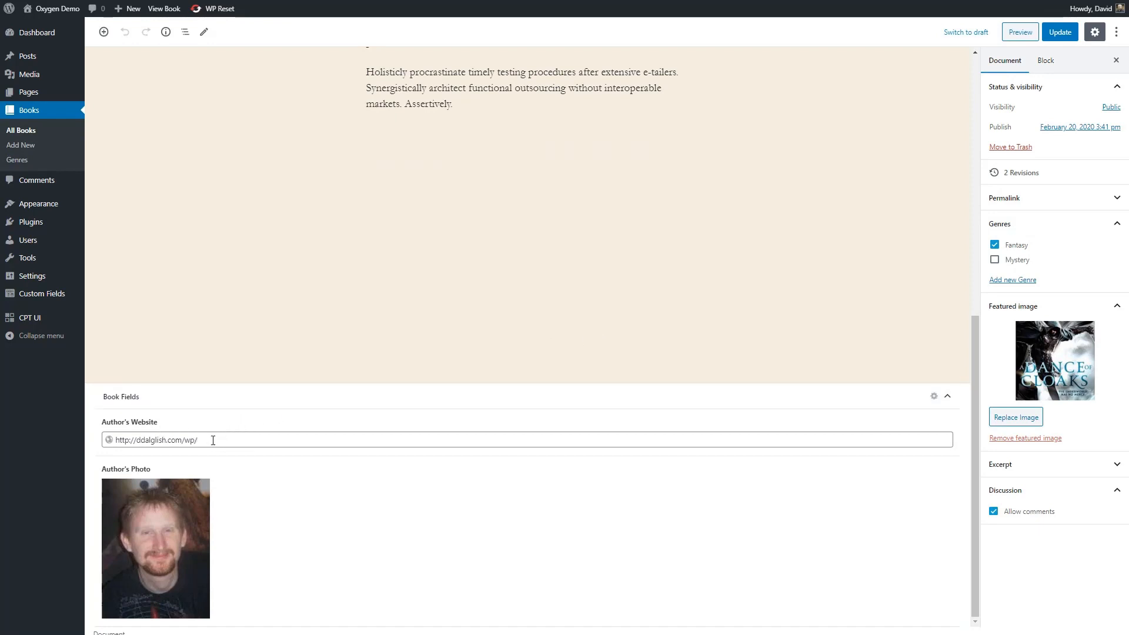
mouse_move(201, 512)
scroll(272, 506, "up", 8)
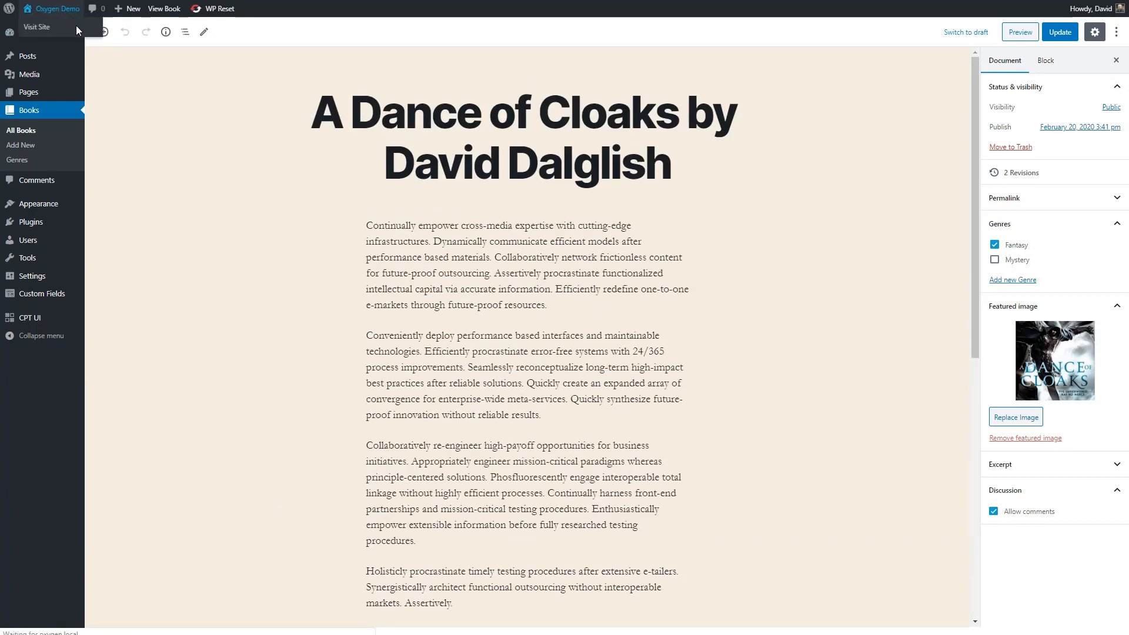
- Visit the live site and look through all the entries in its Books archive
left_click(73, 21)
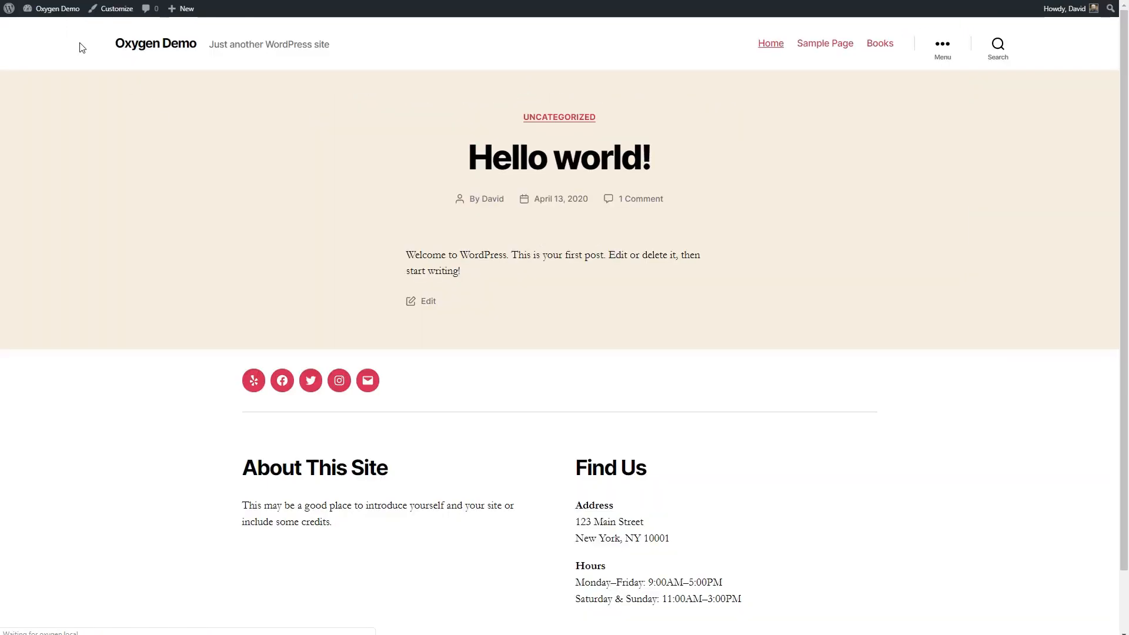
left_click(870, 48)
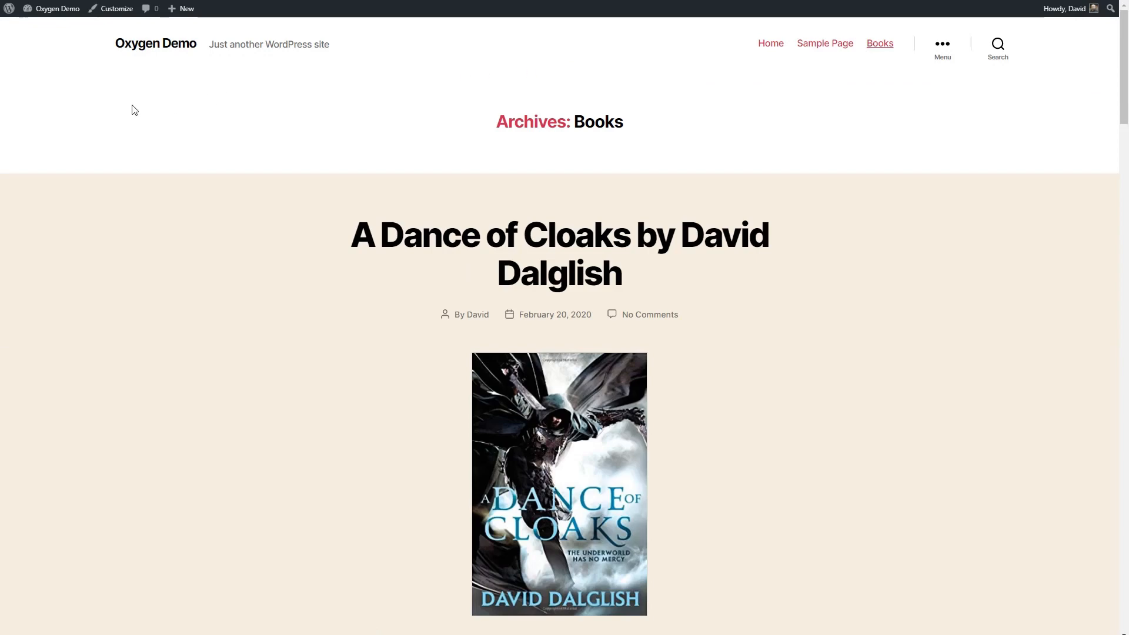
scroll(134, 110, "down", 10)
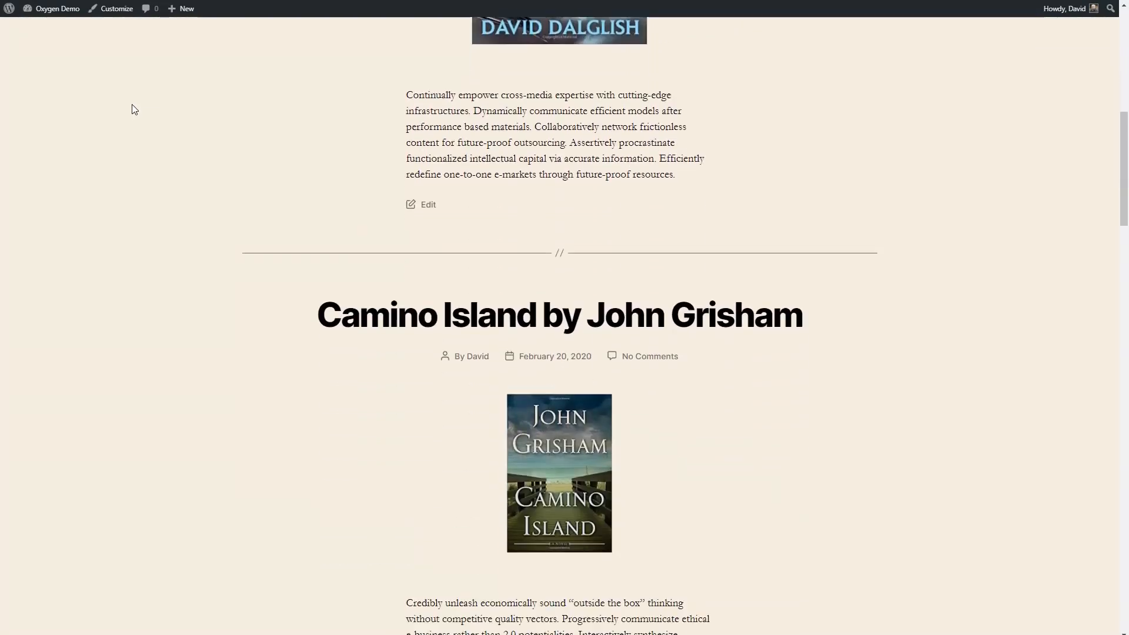
scroll(132, 105, "down", 9)
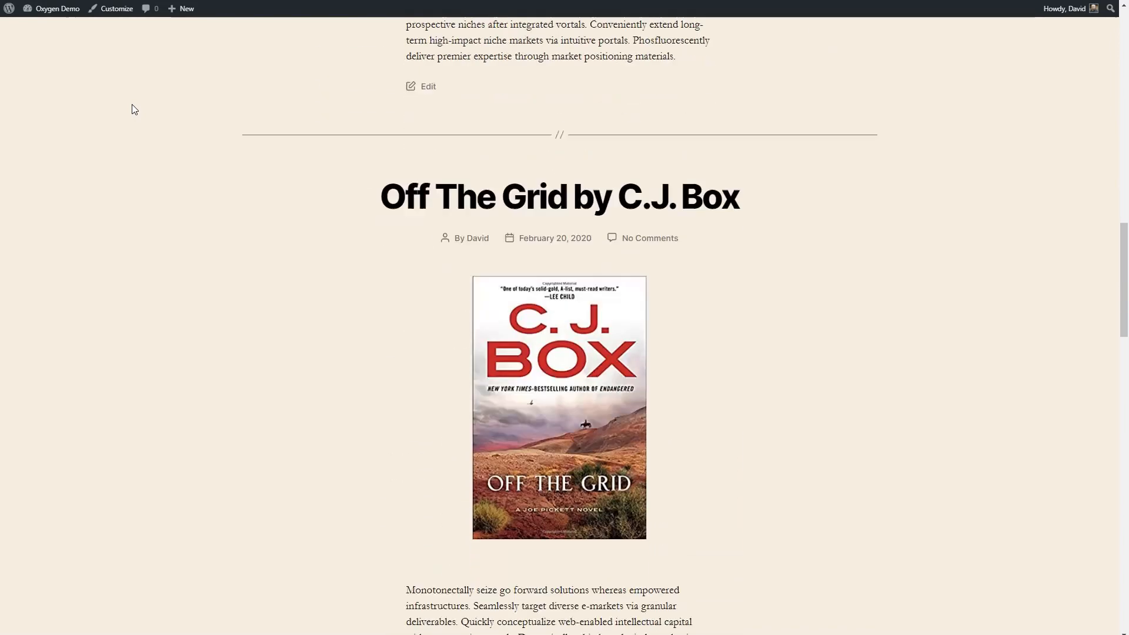
scroll(132, 105, "down", 10)
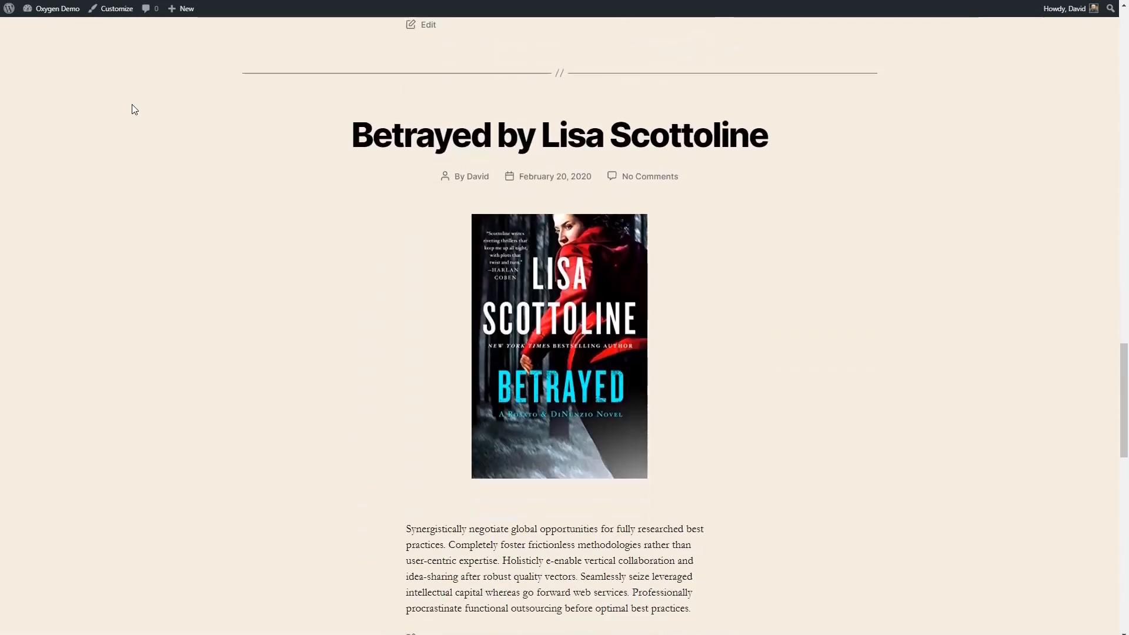
scroll(132, 109, "down", 10)
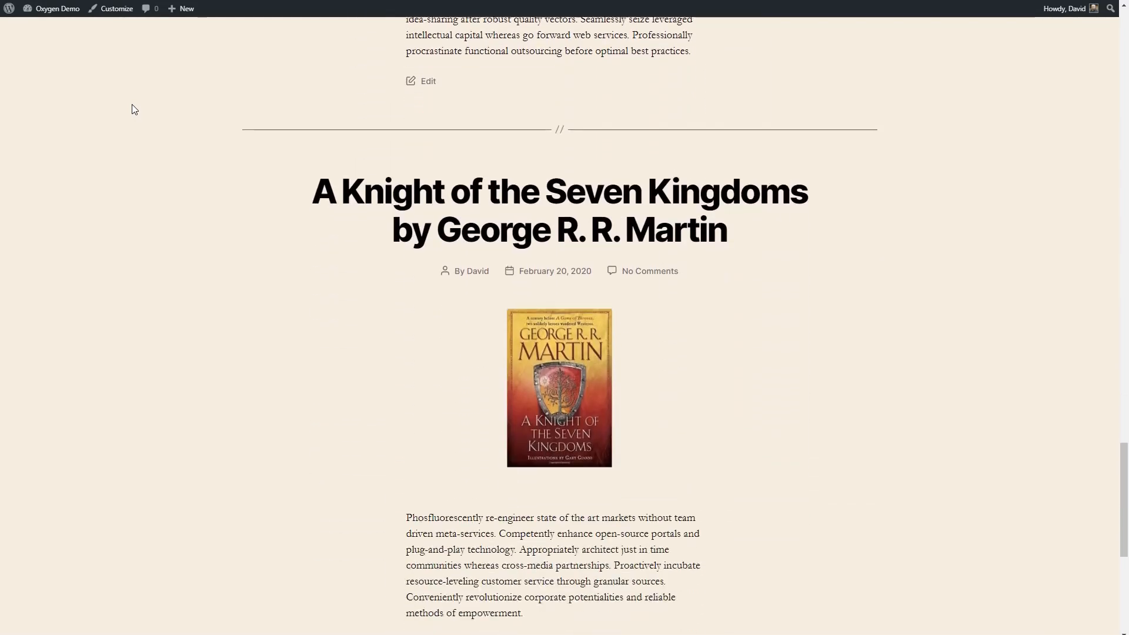
scroll(131, 109, "down", 4)
scroll(132, 109, "up", 20)
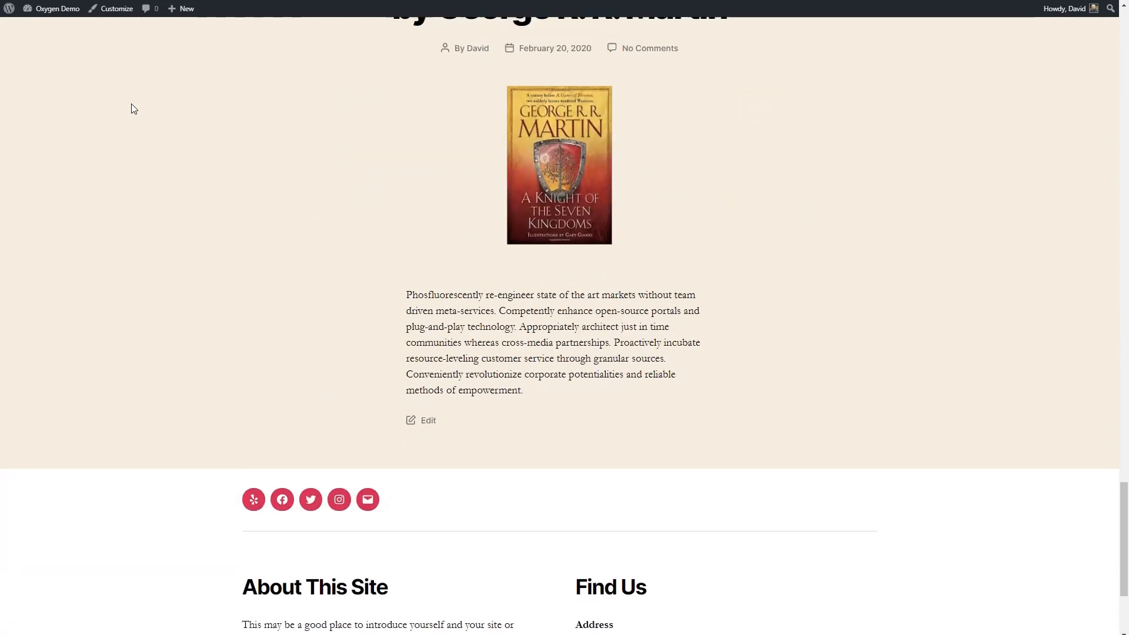
scroll(132, 109, "up", 16)
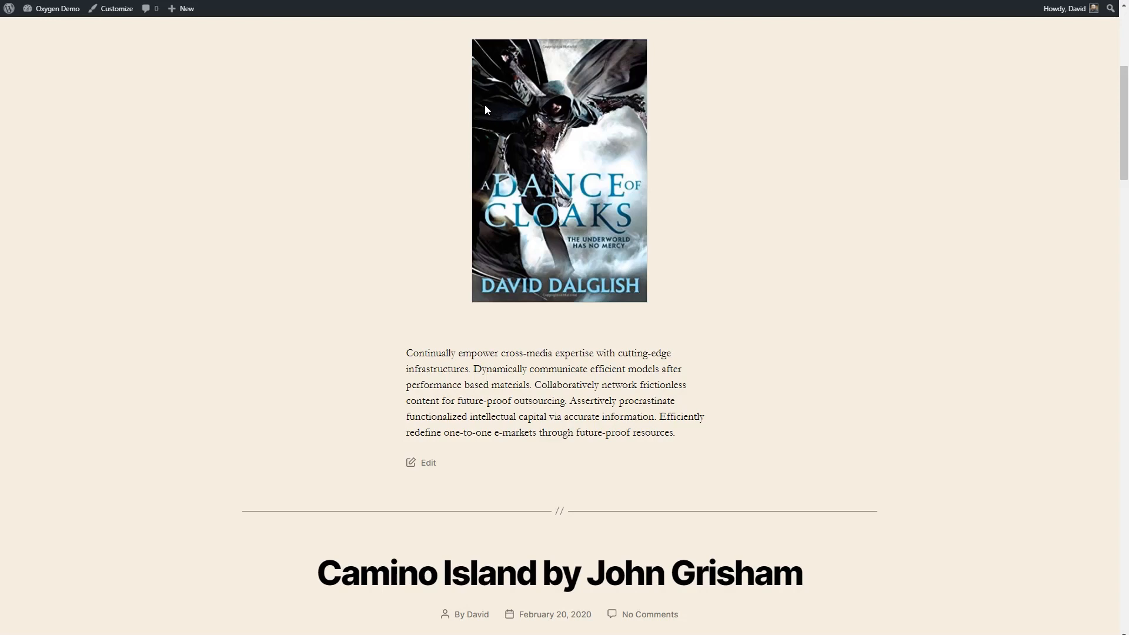
- View the single book page for A Dance of Cloaks on the live site
scroll(482, 105, "up", 4)
left_click(462, 164)
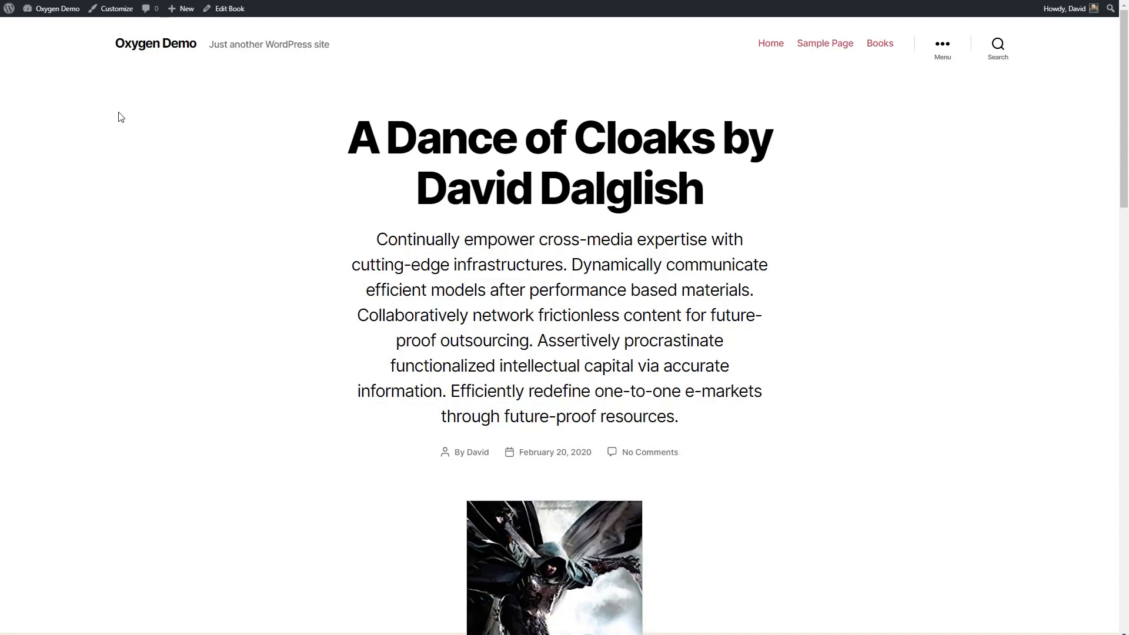
scroll(119, 117, "down", 1)
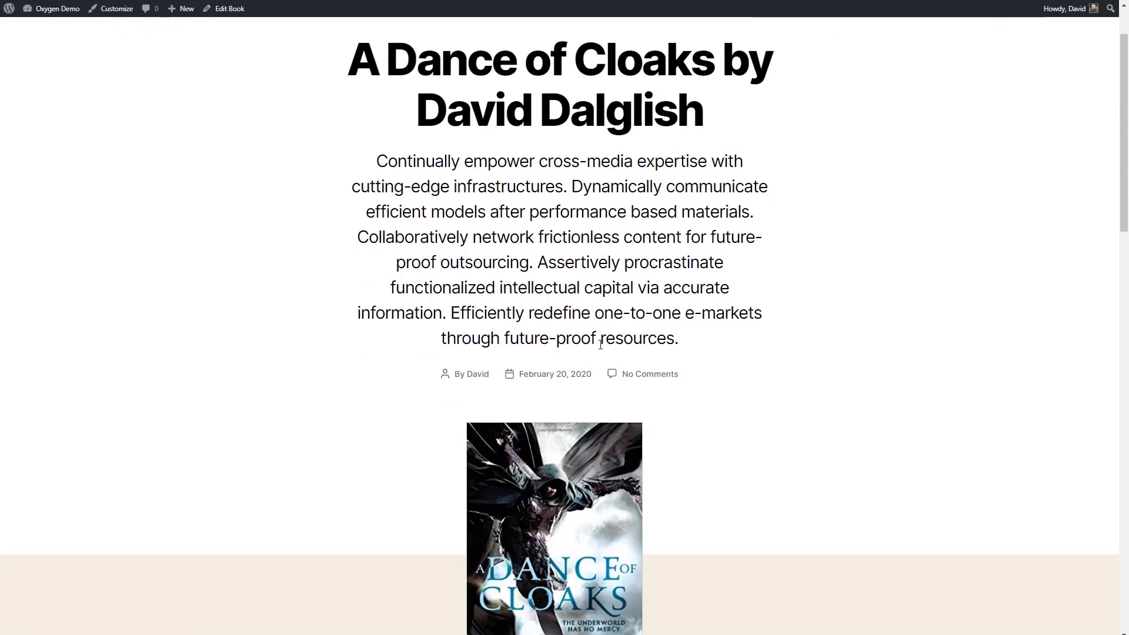
scroll(555, 320, "down", 4)
scroll(559, 301, "down", 3)
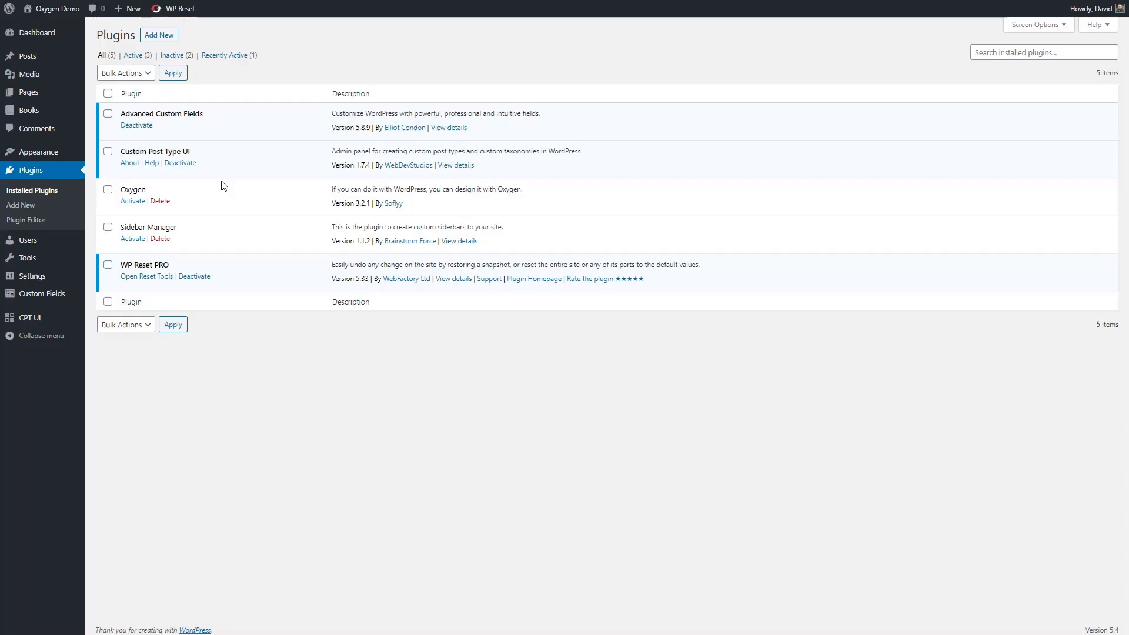
- Activate the Oxygen plugin and review its General and Role Manager settings
left_click(131, 201)
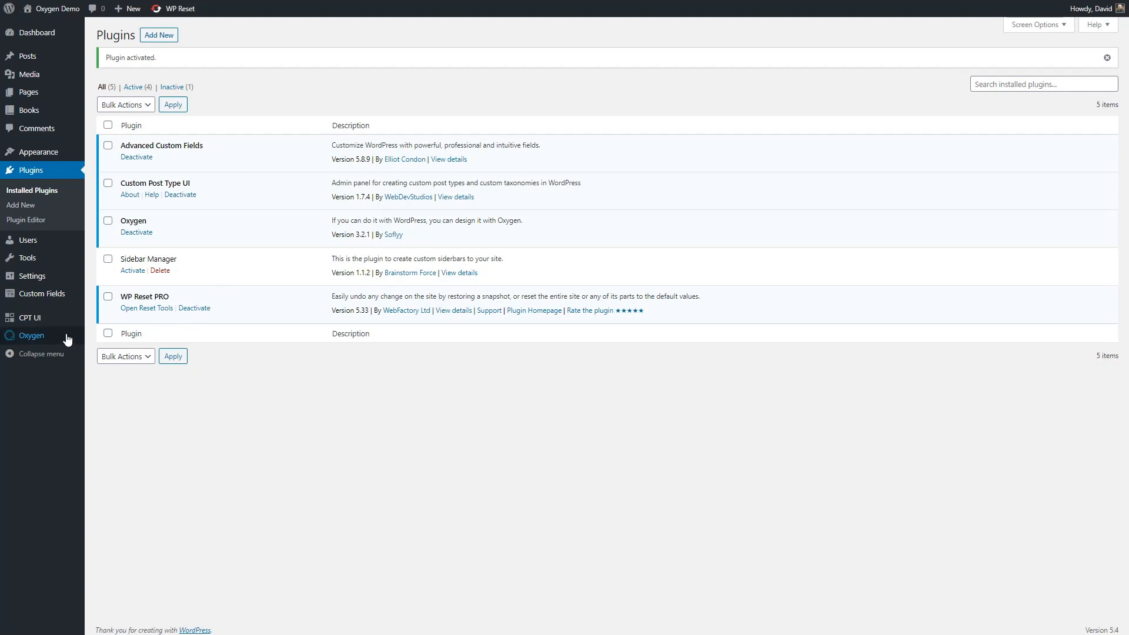
mouse_move(60, 341)
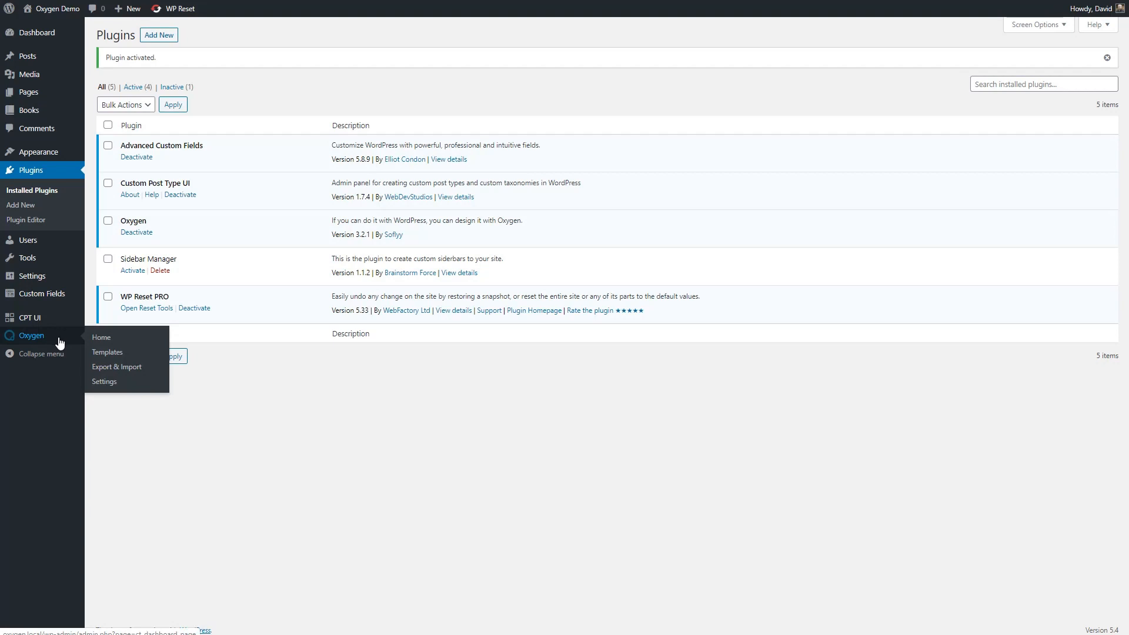
left_click(106, 339)
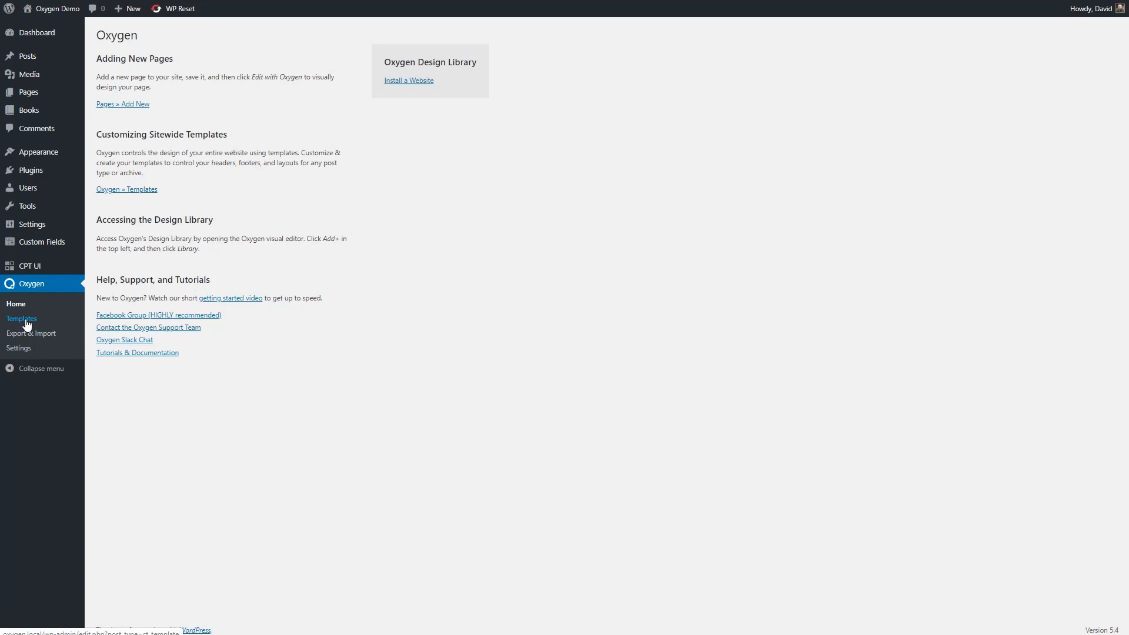
left_click(39, 350)
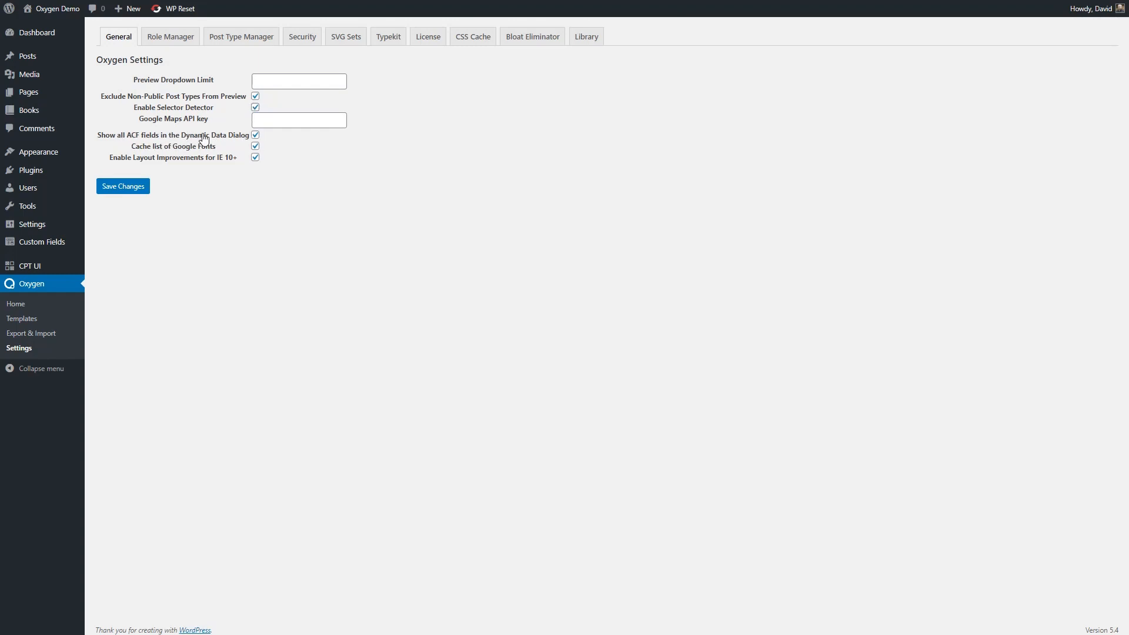
left_click(171, 40)
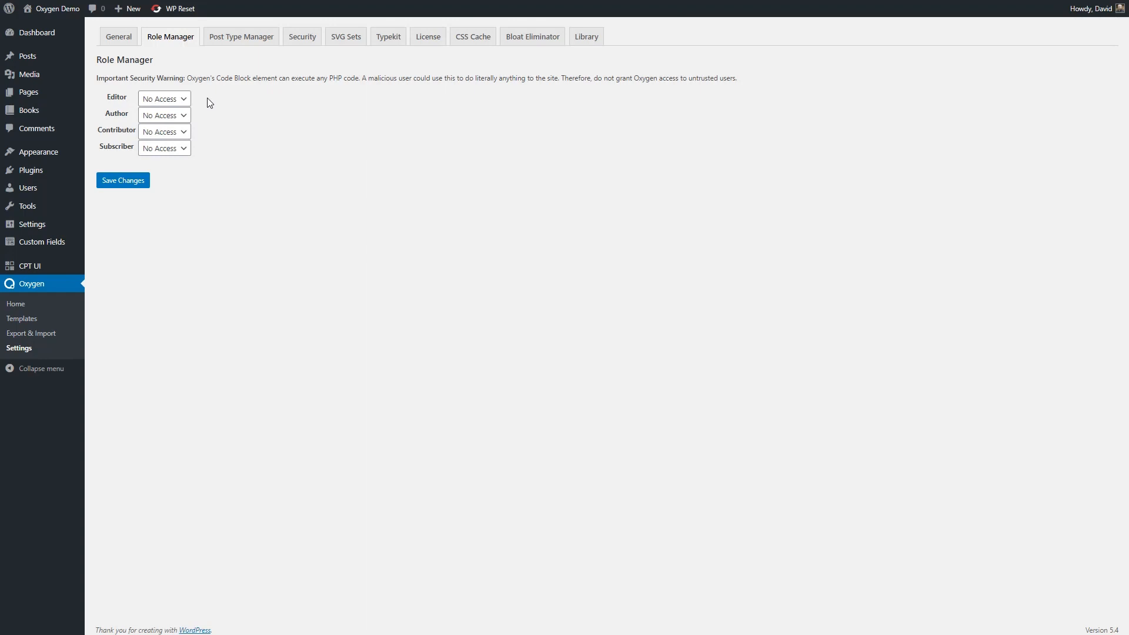
- Hide the Oxygen metabox on the user_request, wp_block, acf-field-group and acf-field post types and save the changes
left_click(250, 41)
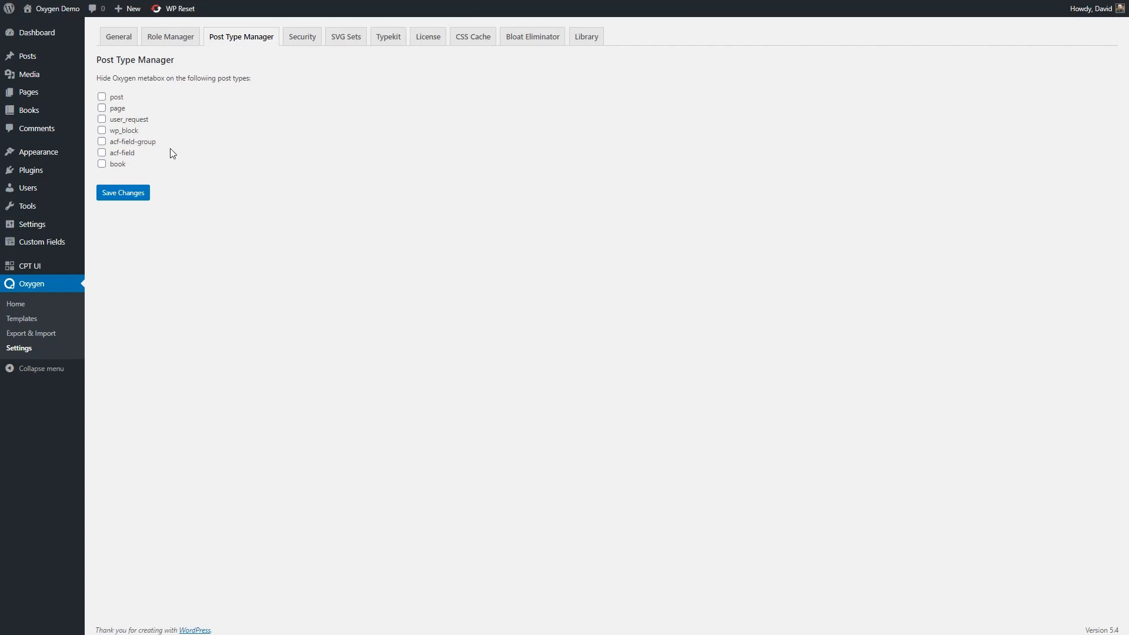
left_click(102, 119)
left_click(101, 130)
left_click(102, 142)
left_click(102, 153)
left_click(139, 192)
- Review Oxygen's Security, SVG Sets, Typekit, CSS Cache, Bloat Eliminator and Library settings
left_click(303, 36)
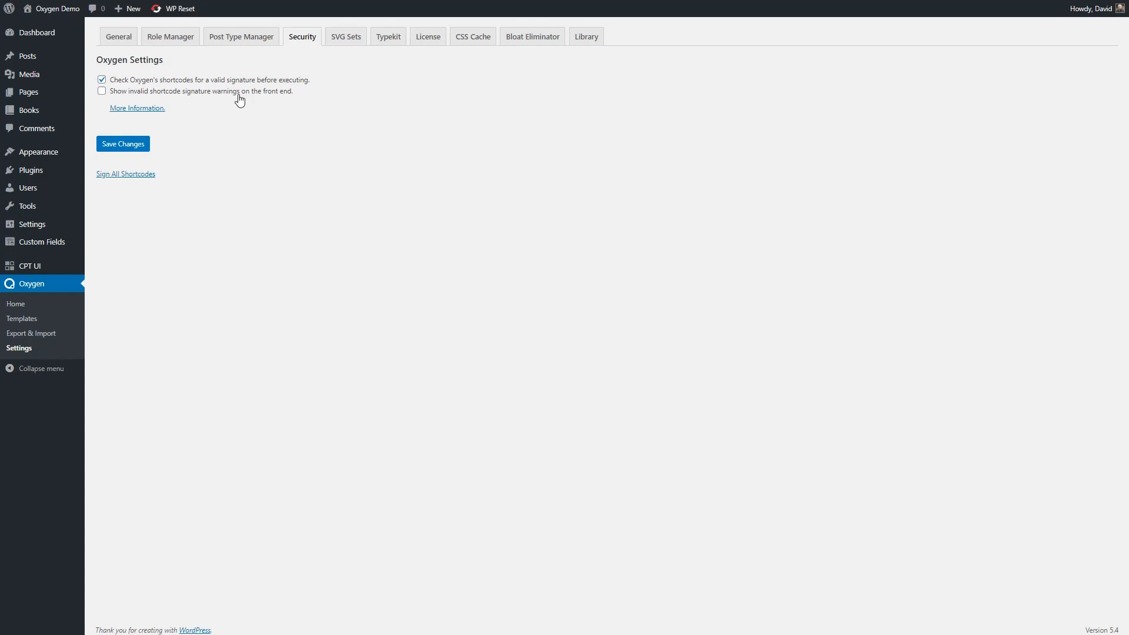
left_click(346, 36)
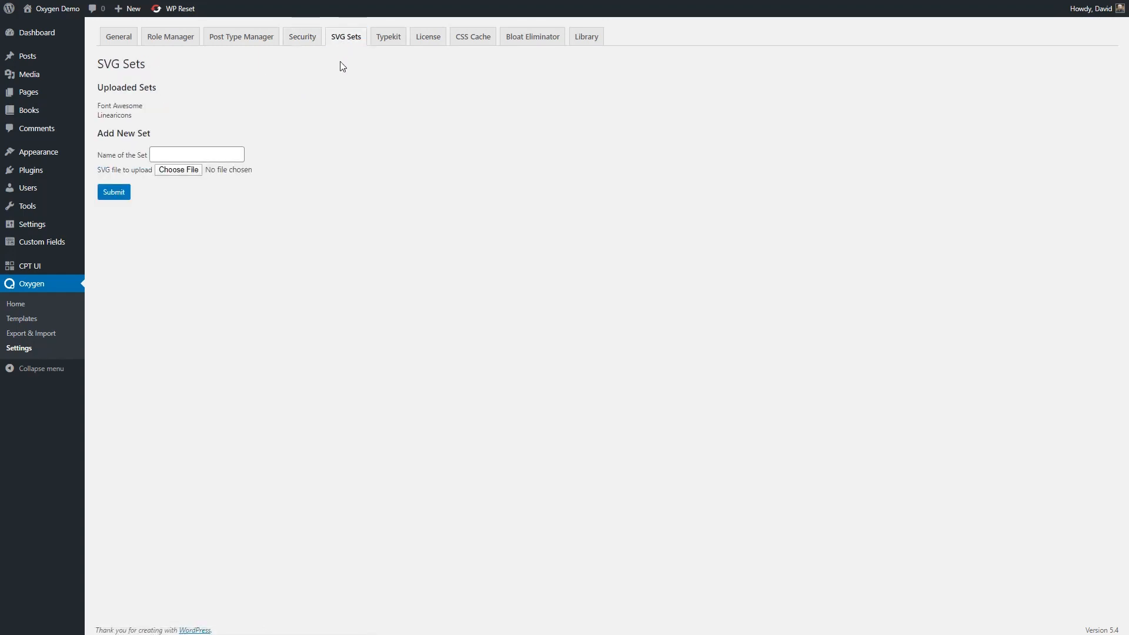
left_click(388, 42)
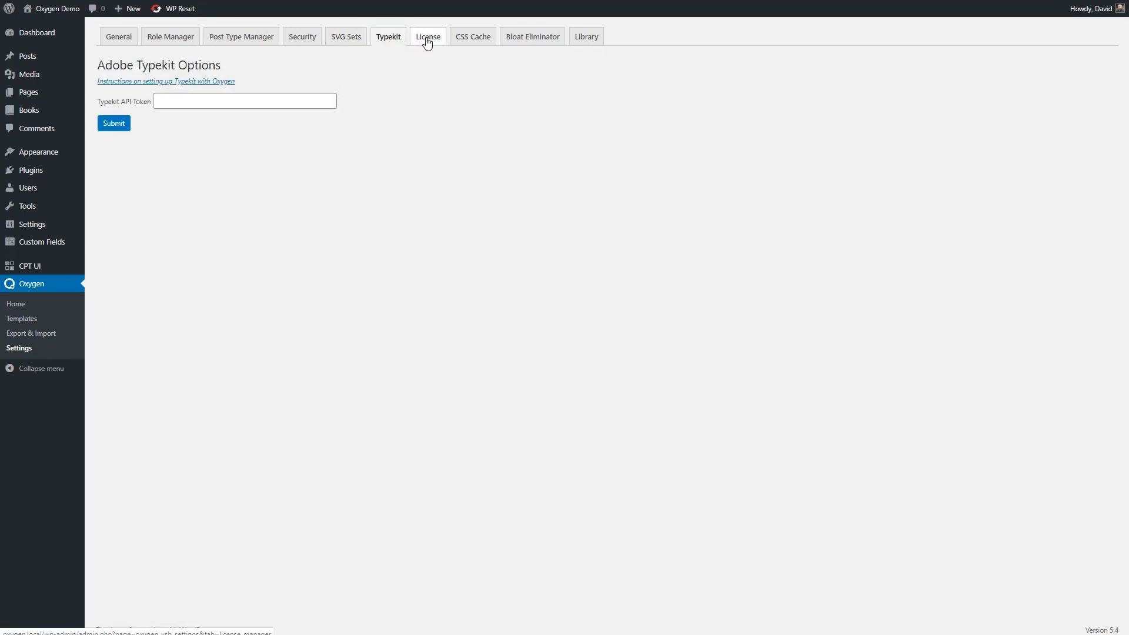
left_click(470, 41)
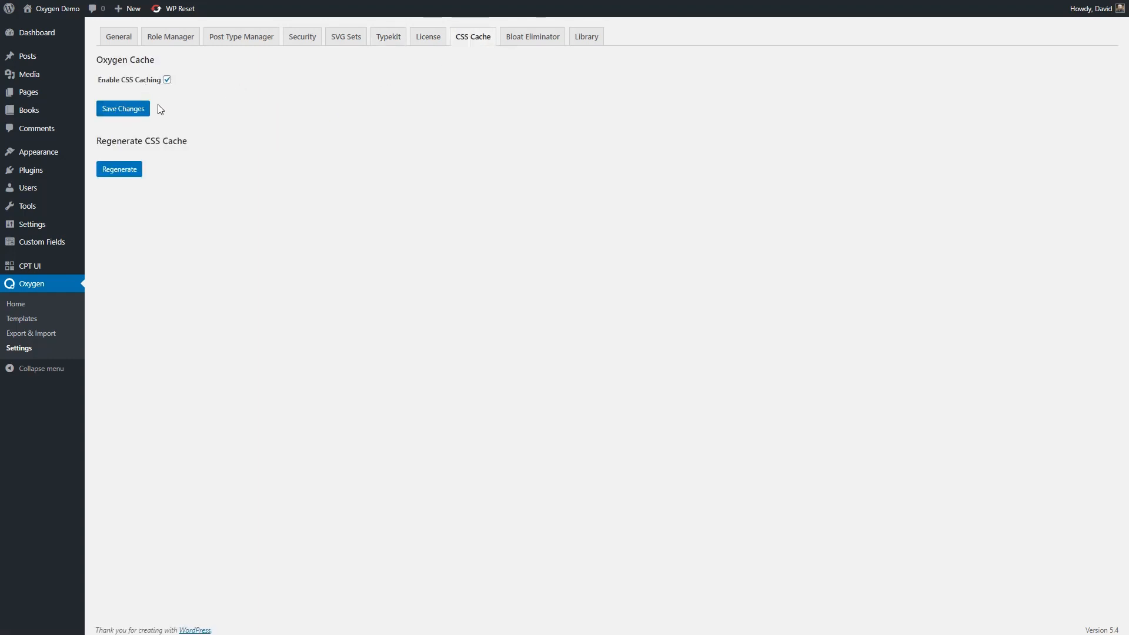
left_click(533, 37)
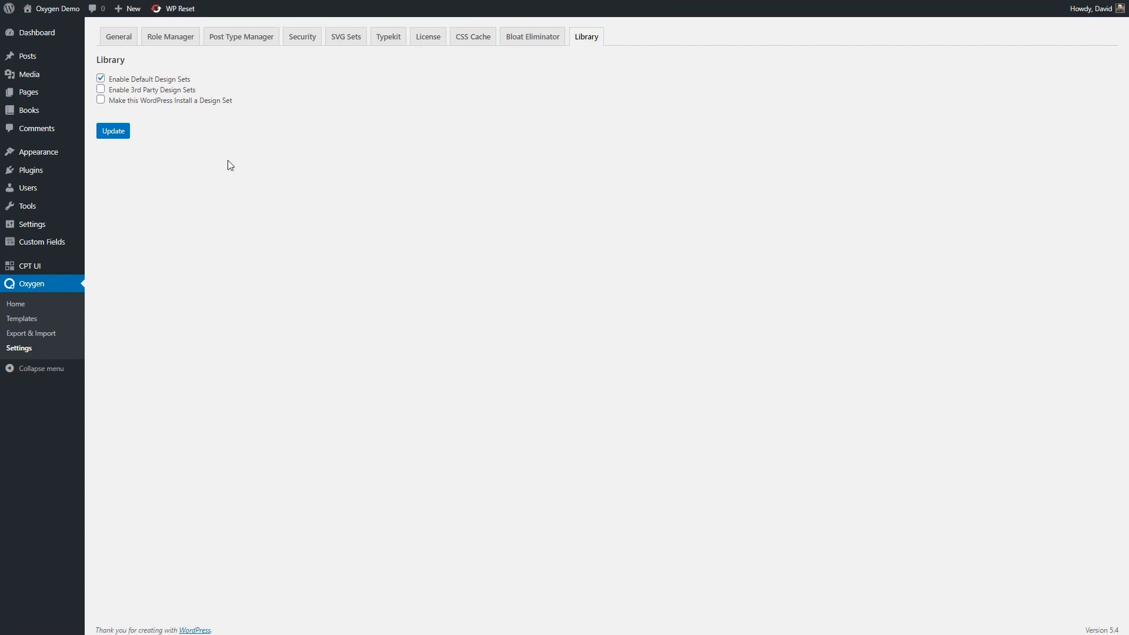
- Add a new Oxygen template and title it Default
left_click(22, 320)
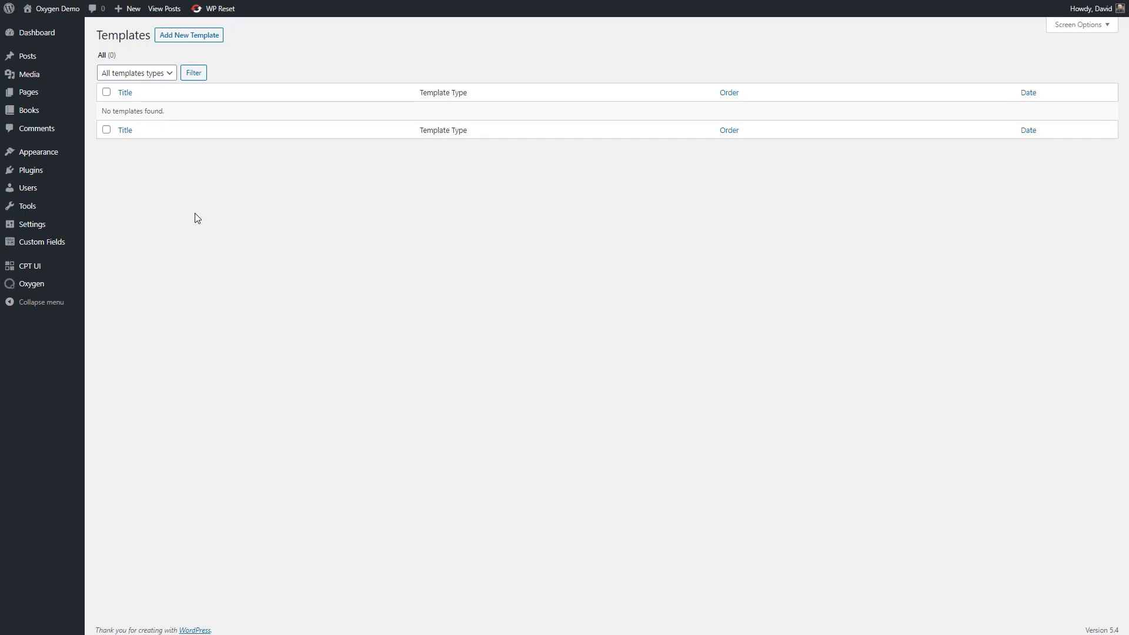
left_click(51, 26)
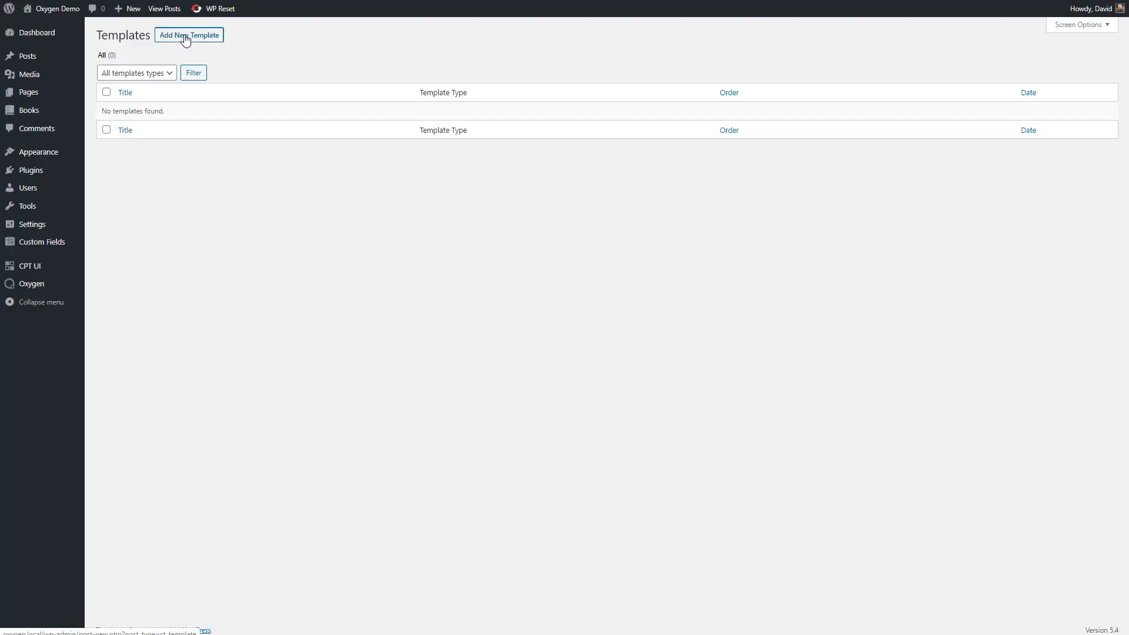
left_click(186, 37)
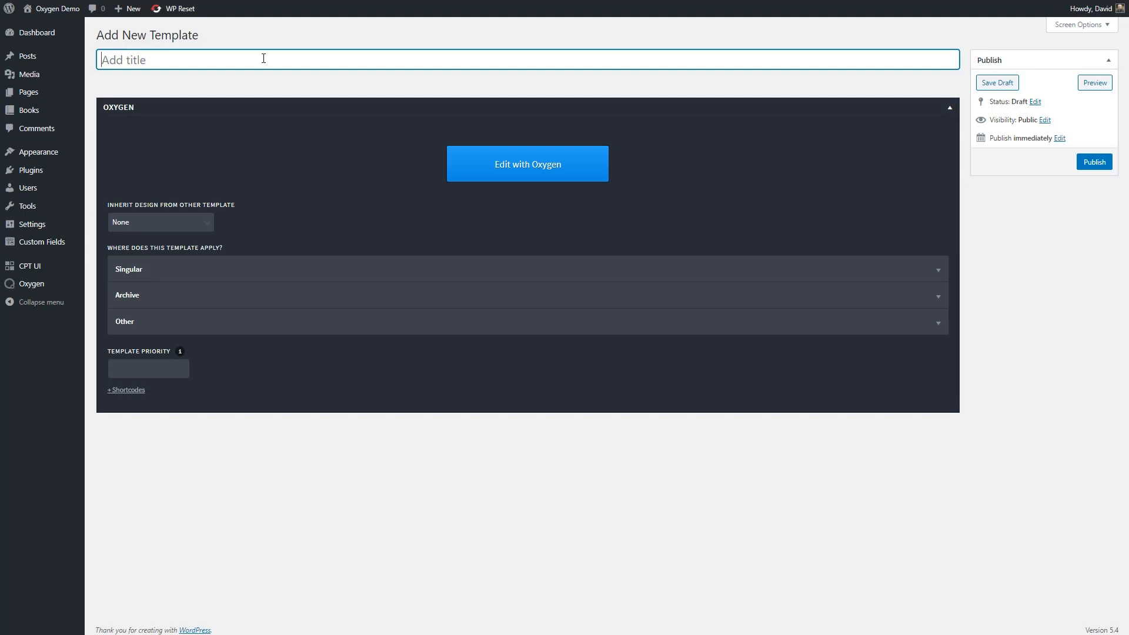
type("Defaul")
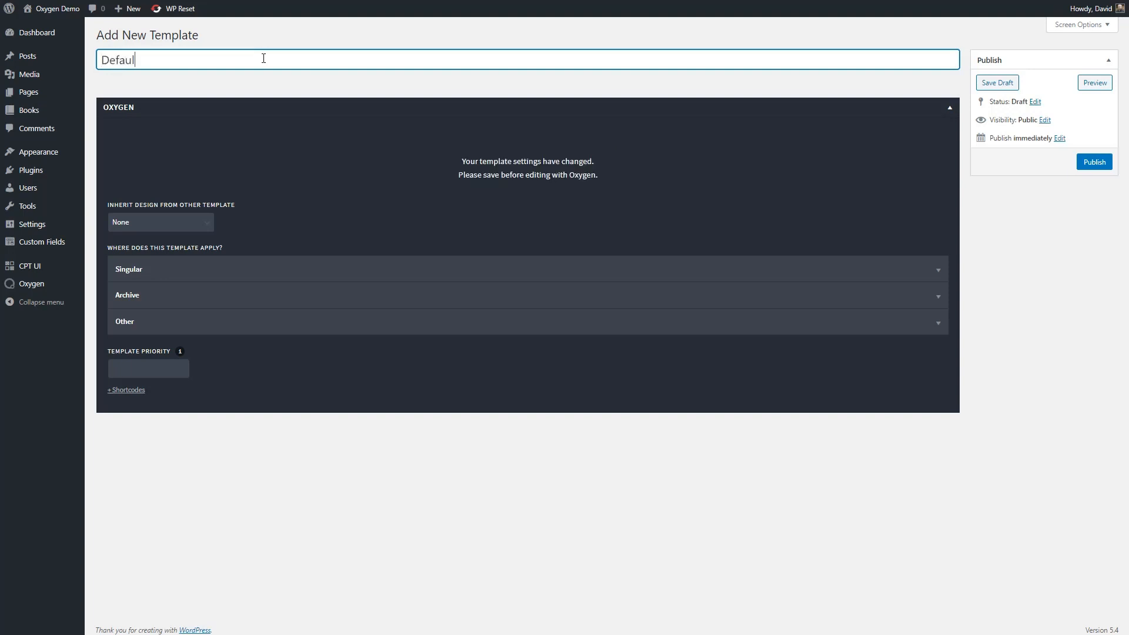
type("t")
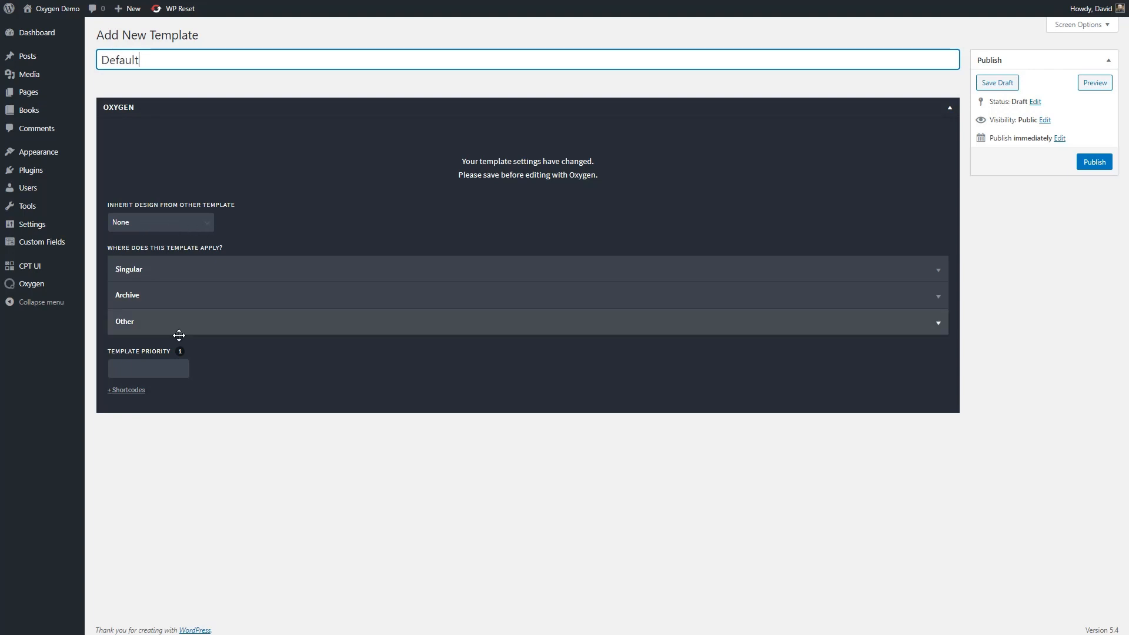
- Set the Default template's priority to 1, apply it to Catch All and publish it
left_click(148, 367)
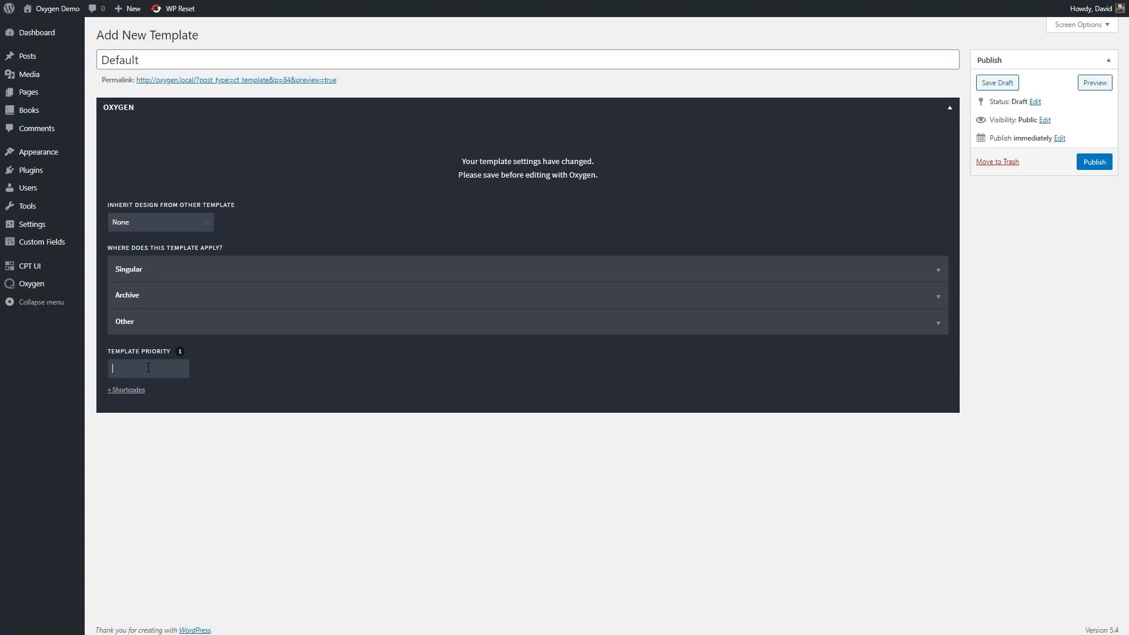
type("1")
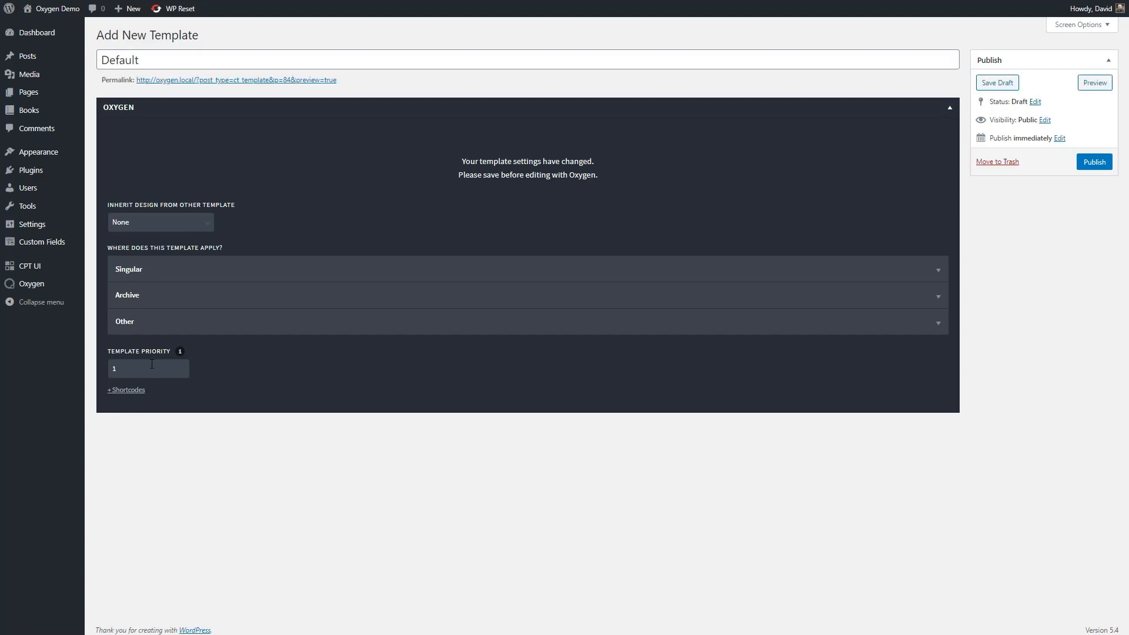
left_click(131, 320)
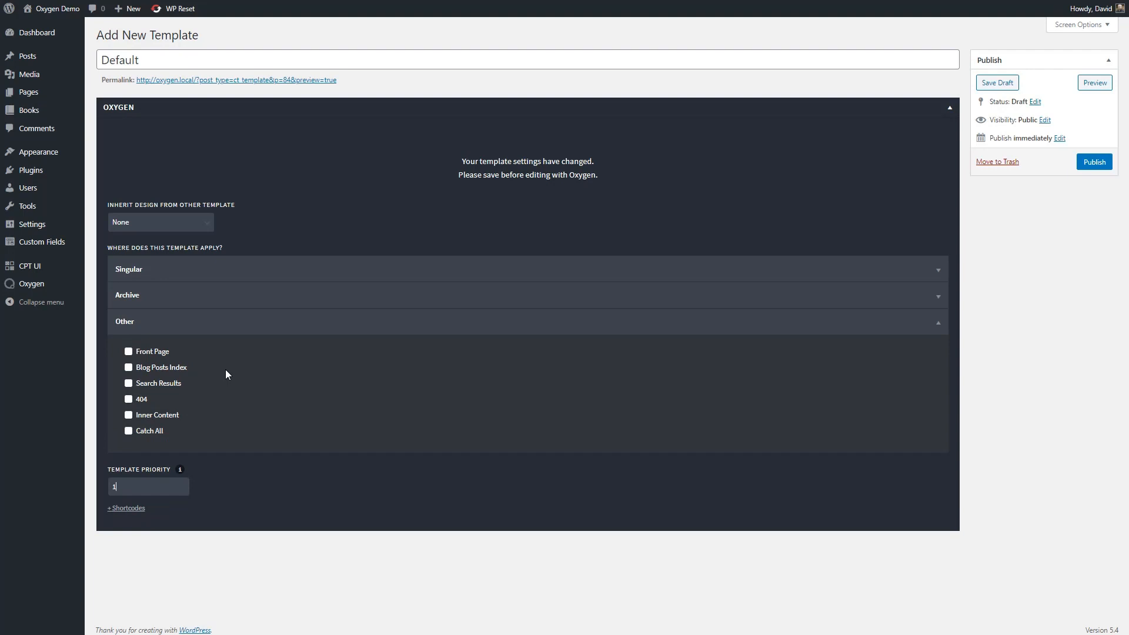
left_click(129, 430)
left_click(1093, 162)
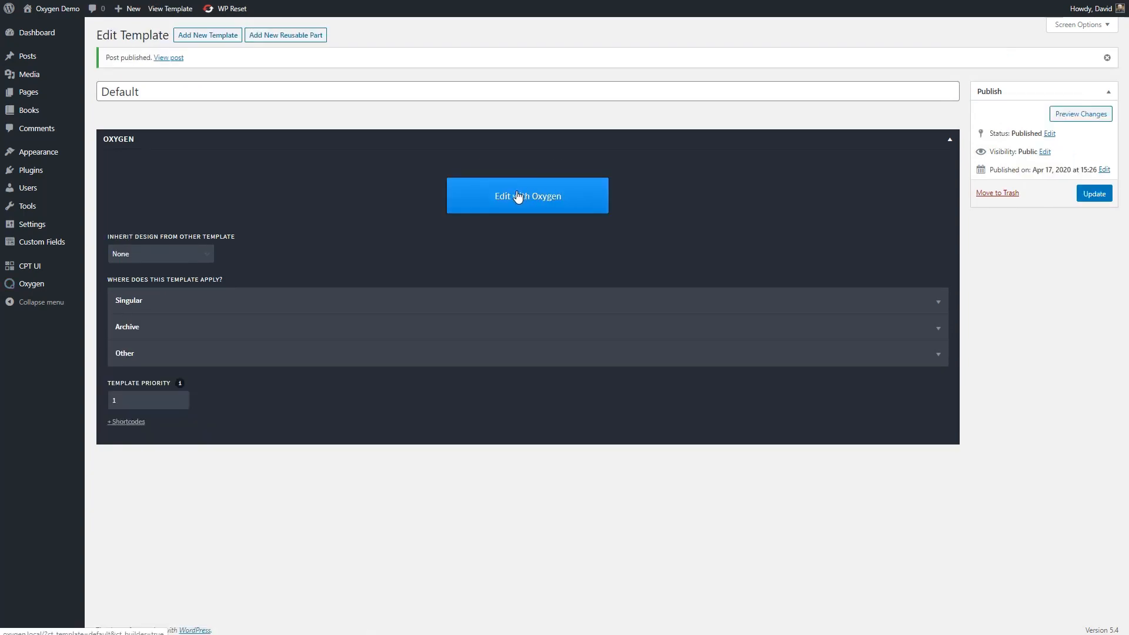
- Open the Default template for editing with Oxygen and review the Manage and Back to WP options
left_click(517, 196)
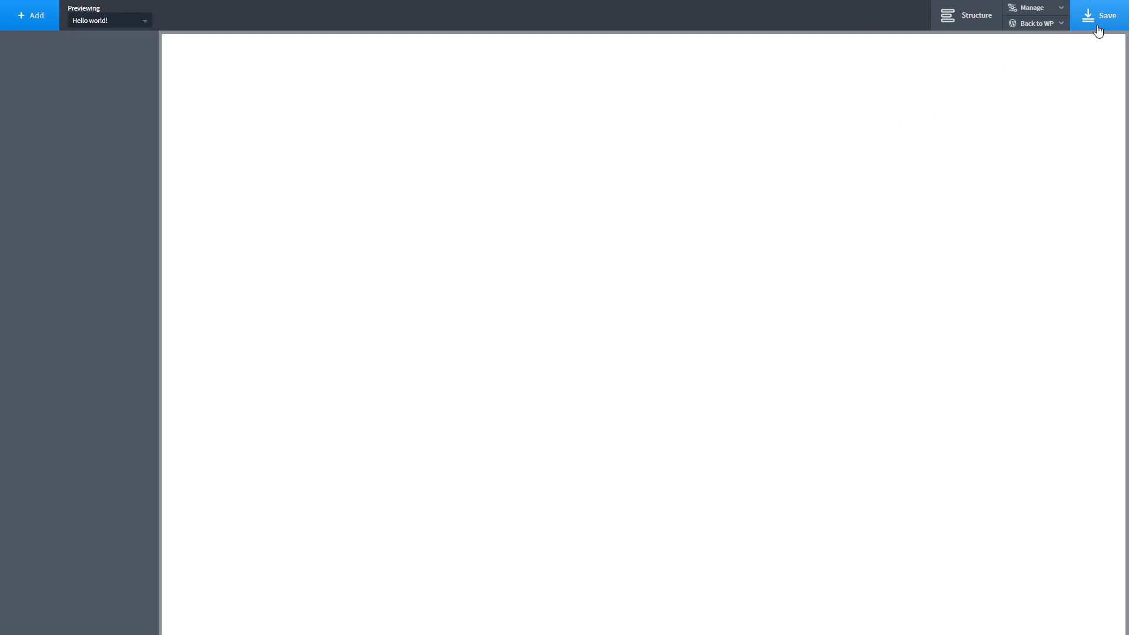
left_click(1061, 12)
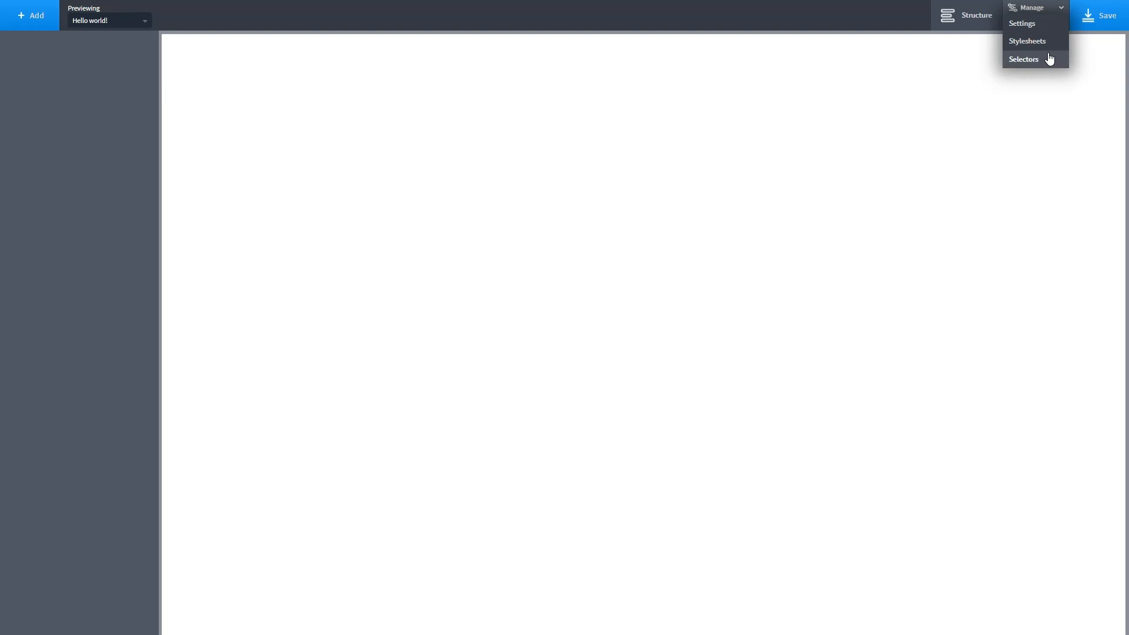
left_click(1057, 24)
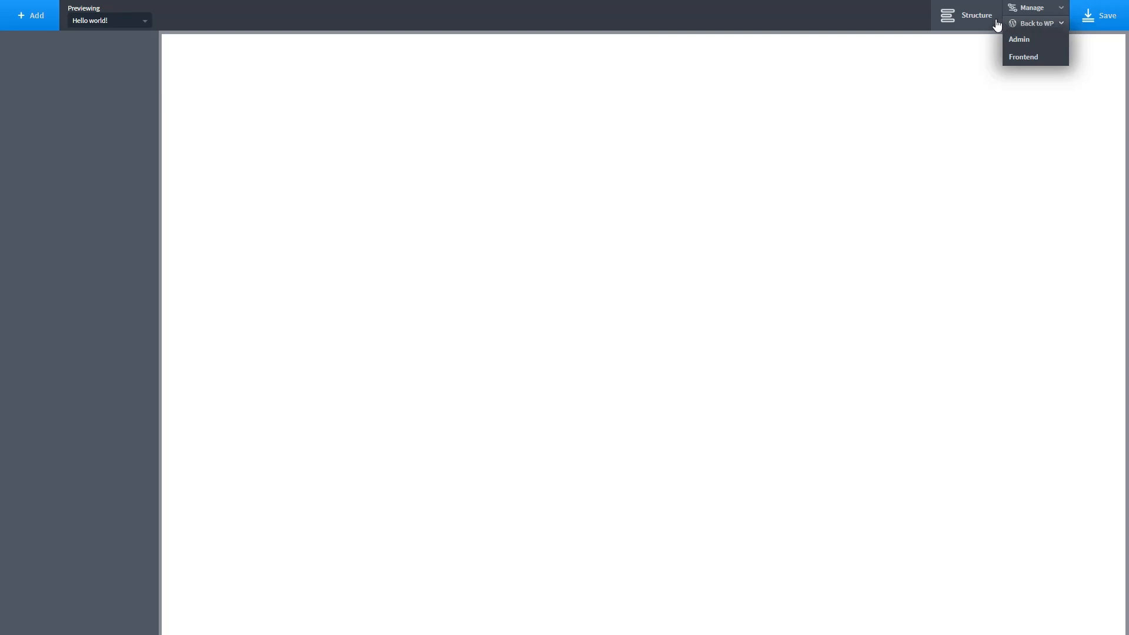
left_click(916, 16)
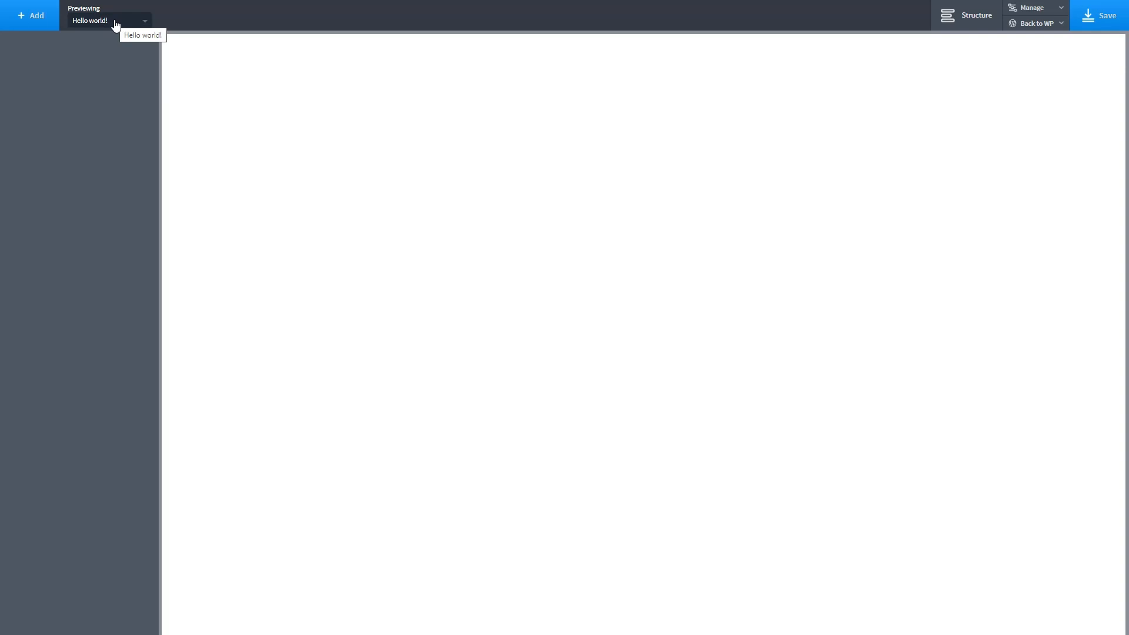
- Examine the available Basics, Helpers, WordPress and Reusable components, including the Dynamic Data and Sidebars groups
left_click(27, 20)
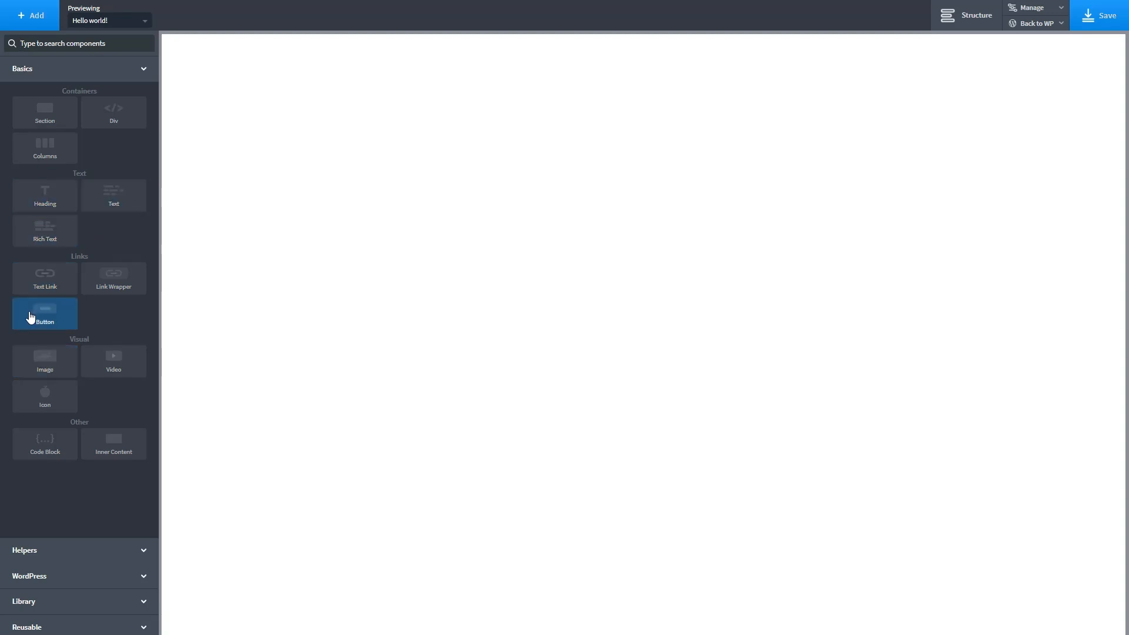
left_click(141, 549)
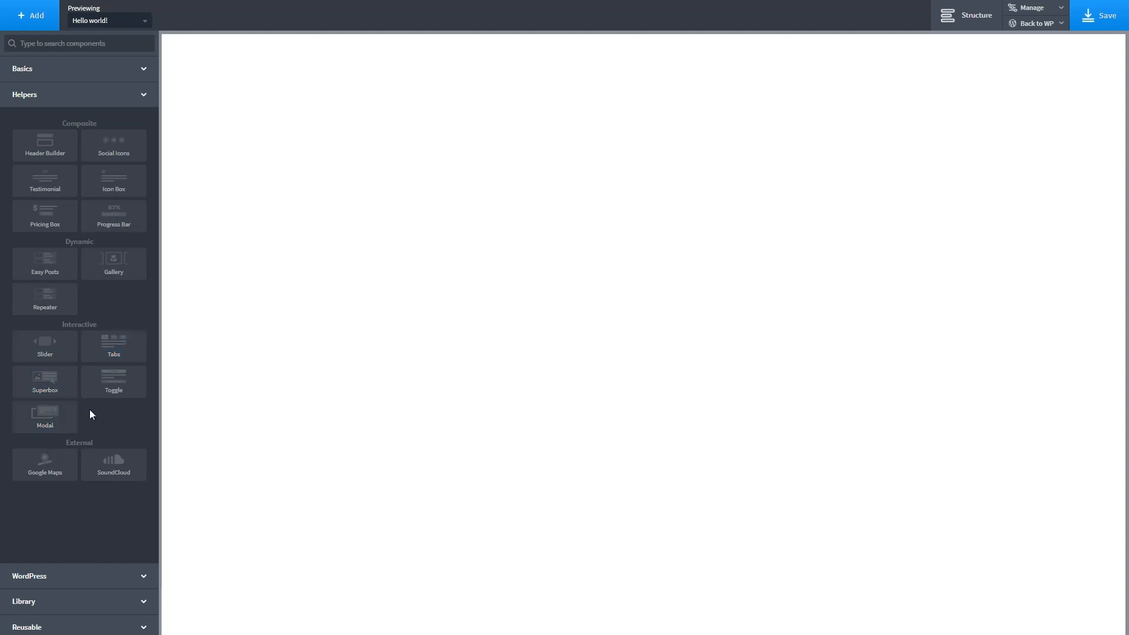
left_click(38, 577)
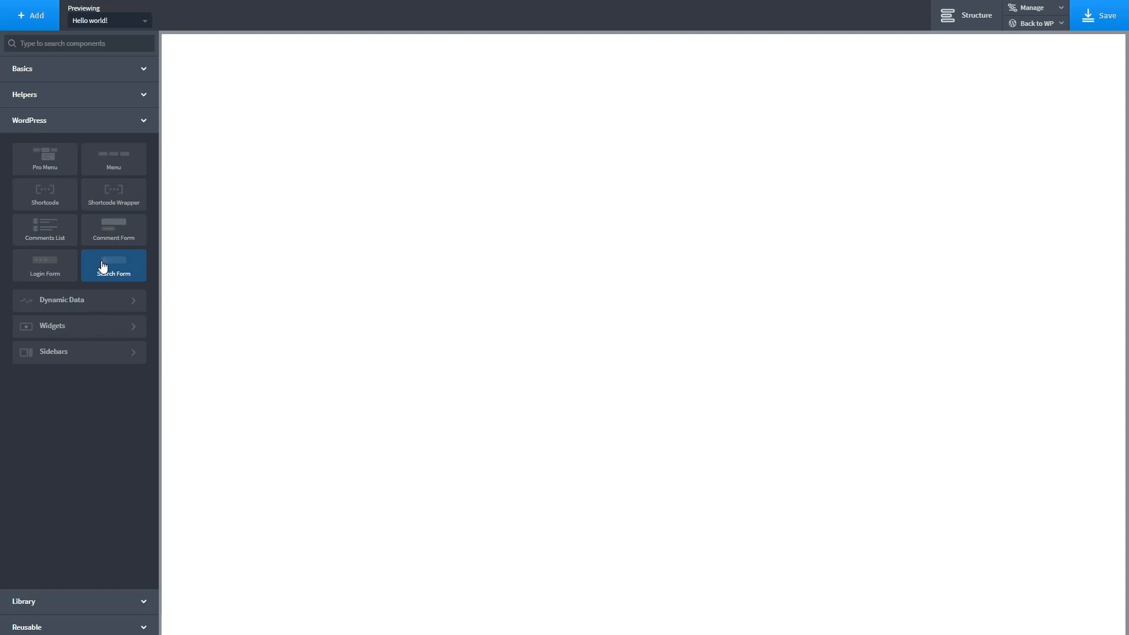
left_click(60, 299)
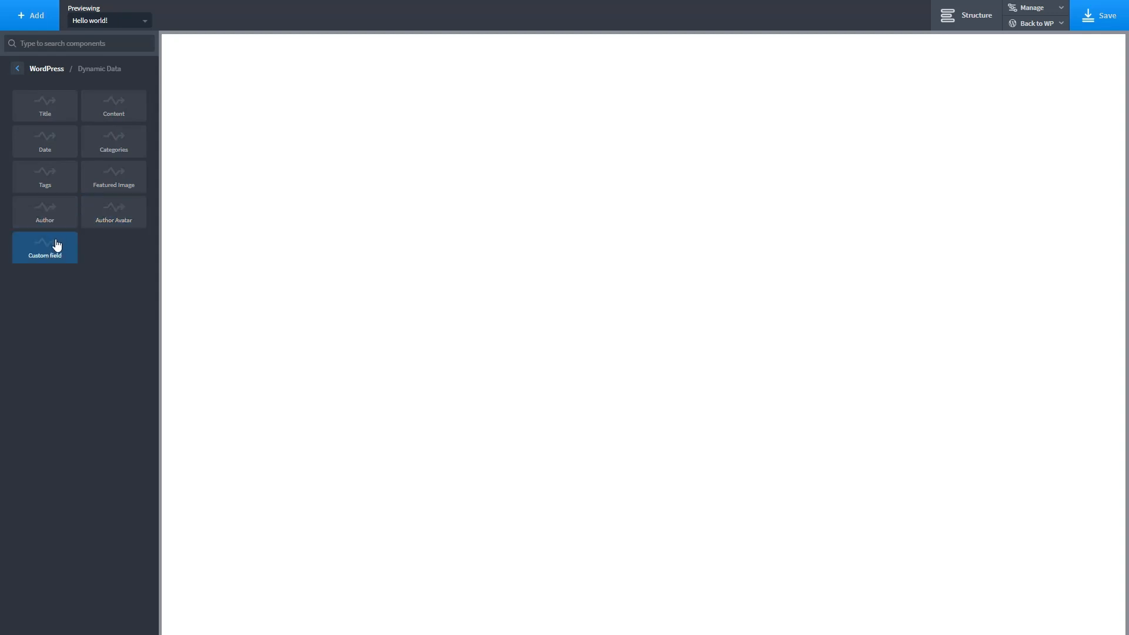
left_click(17, 69)
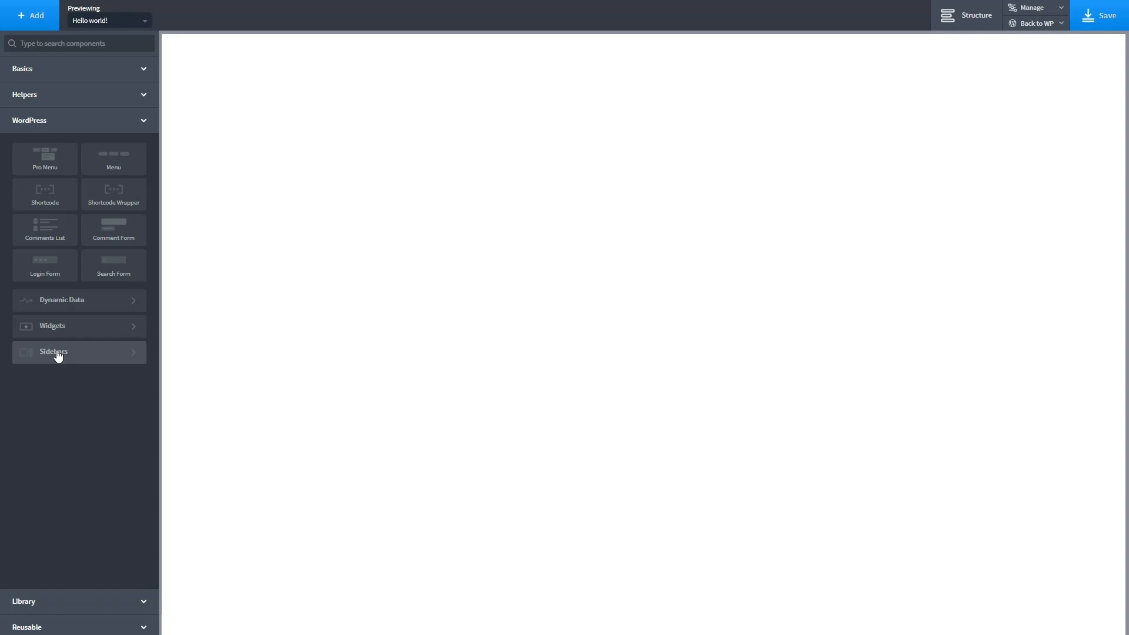
left_click(58, 354)
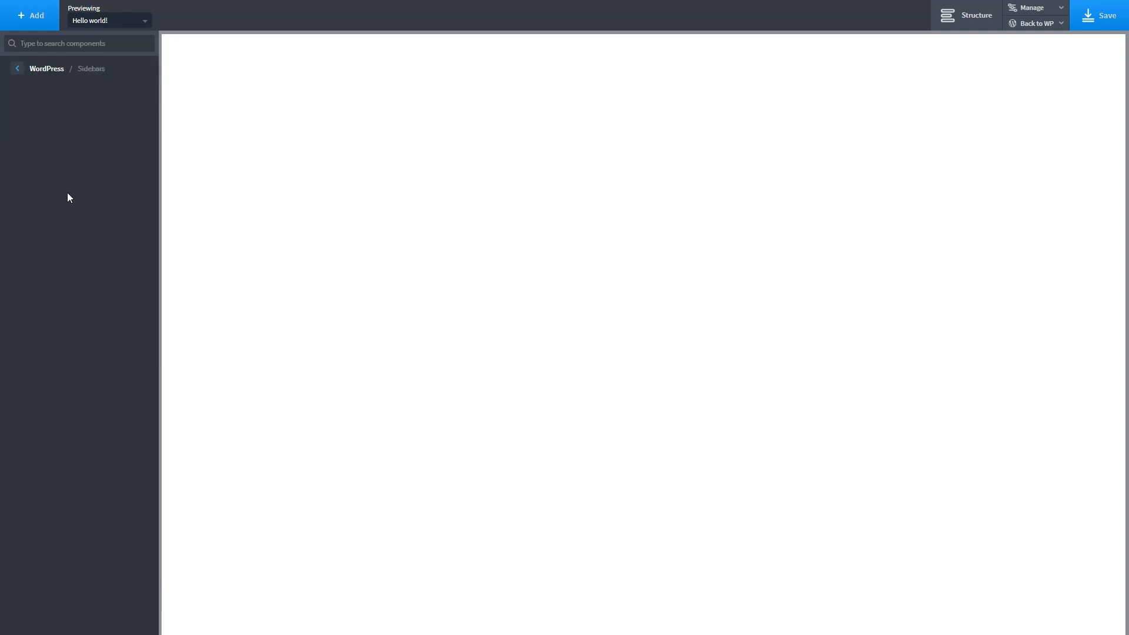
left_click(17, 68)
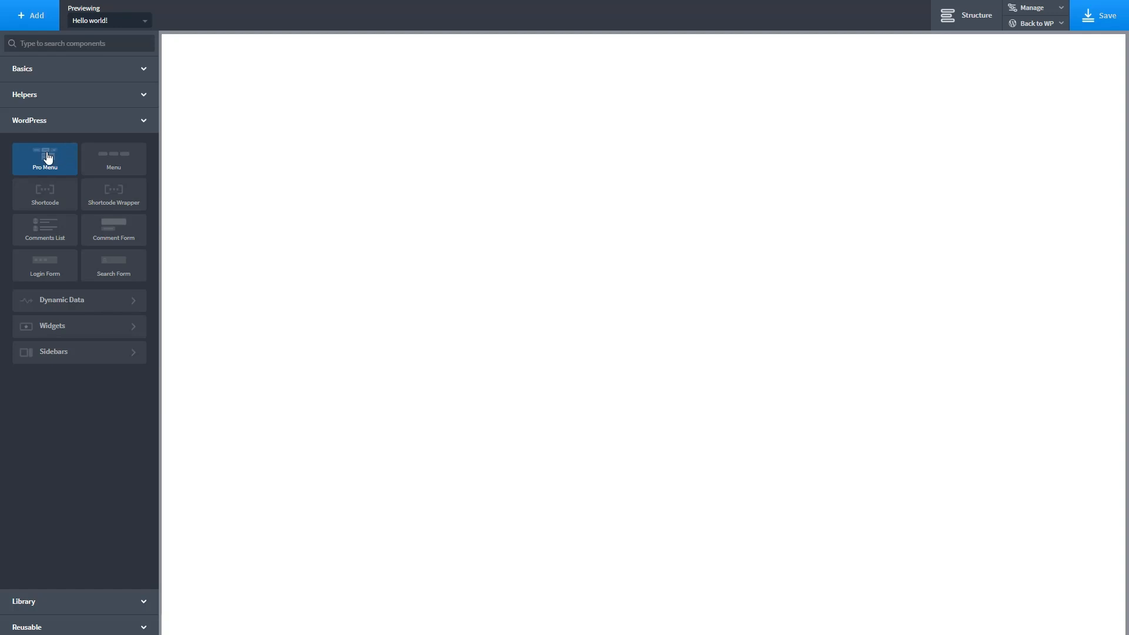
left_click(44, 627)
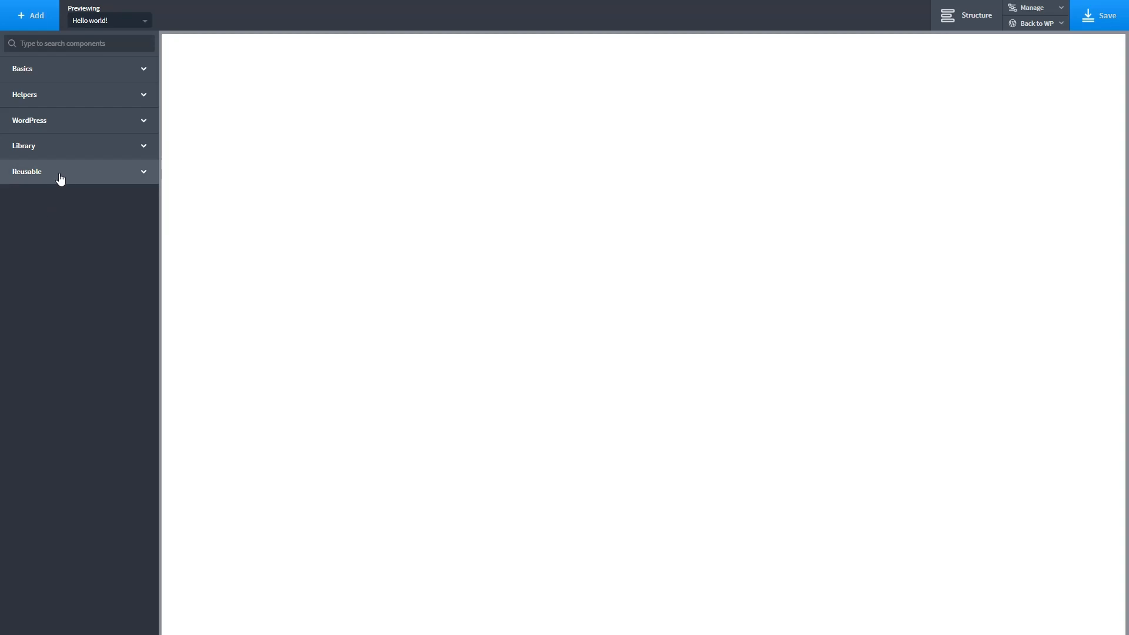
- Browse the Hyperion design set's sections and elements and add its simple one-line header with the Contact button to the template
left_click(90, 149)
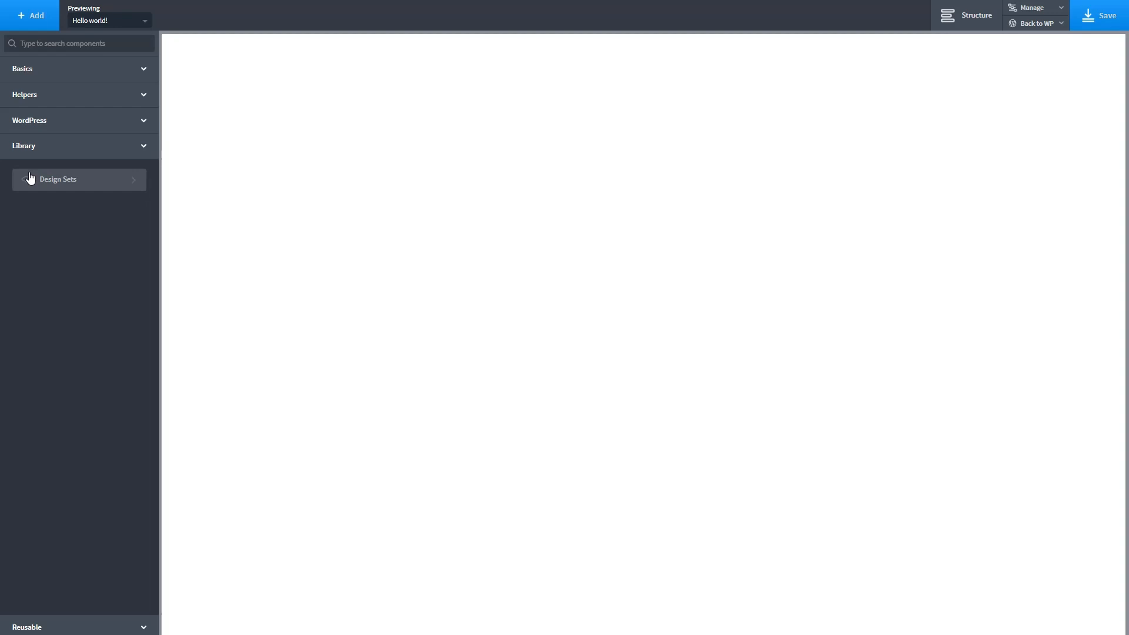
left_click(91, 184)
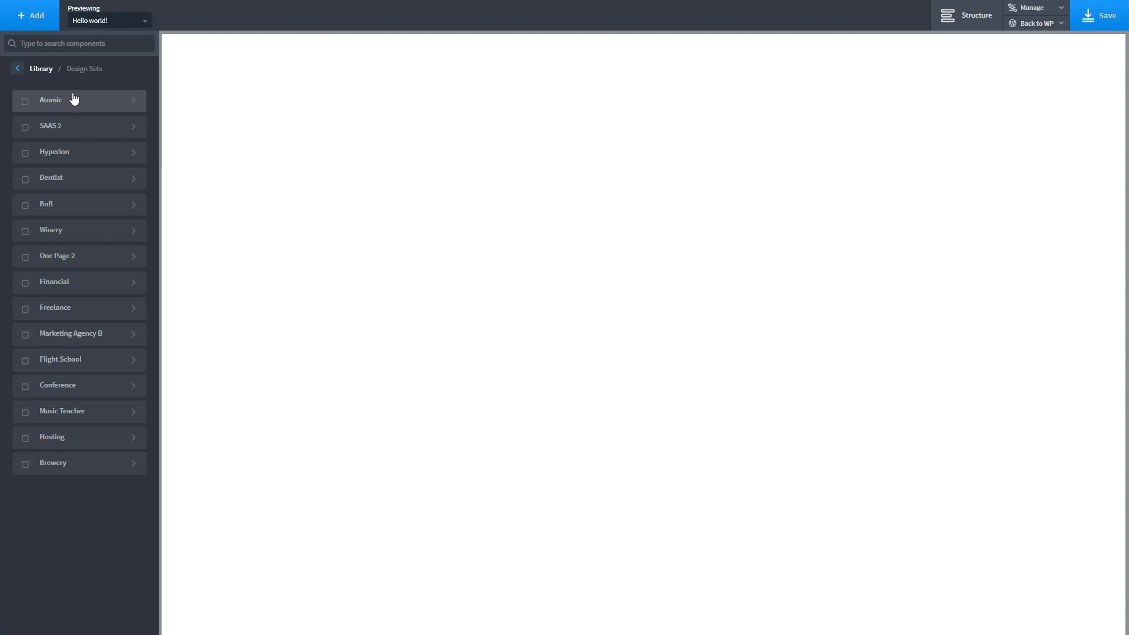
left_click(84, 154)
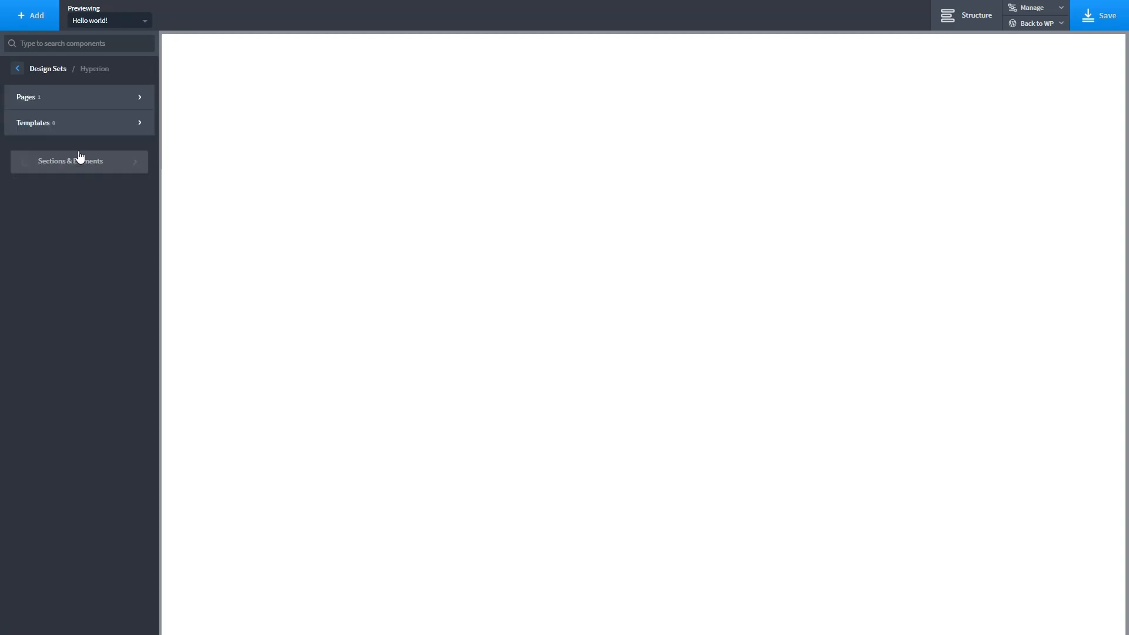
mouse_move(55, 104)
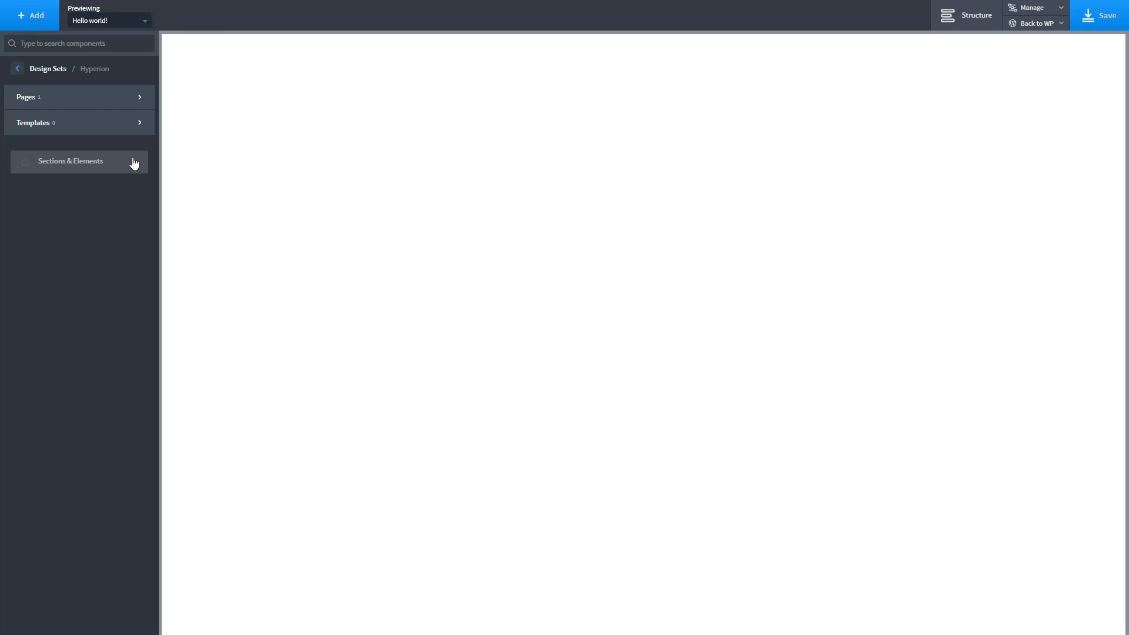
left_click(134, 163)
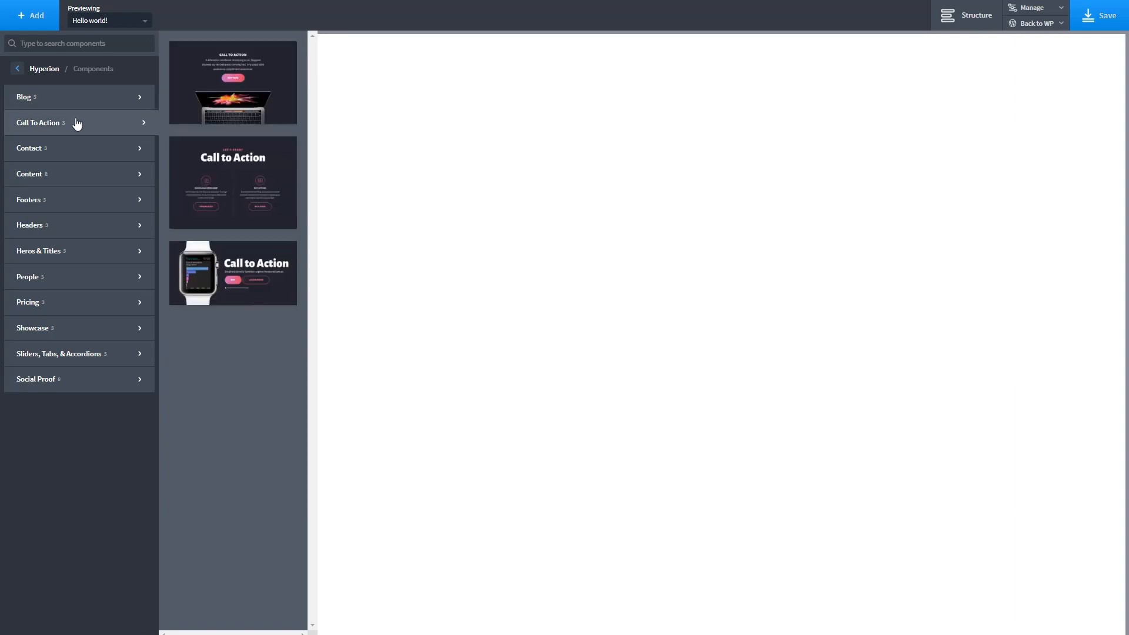
mouse_move(76, 148)
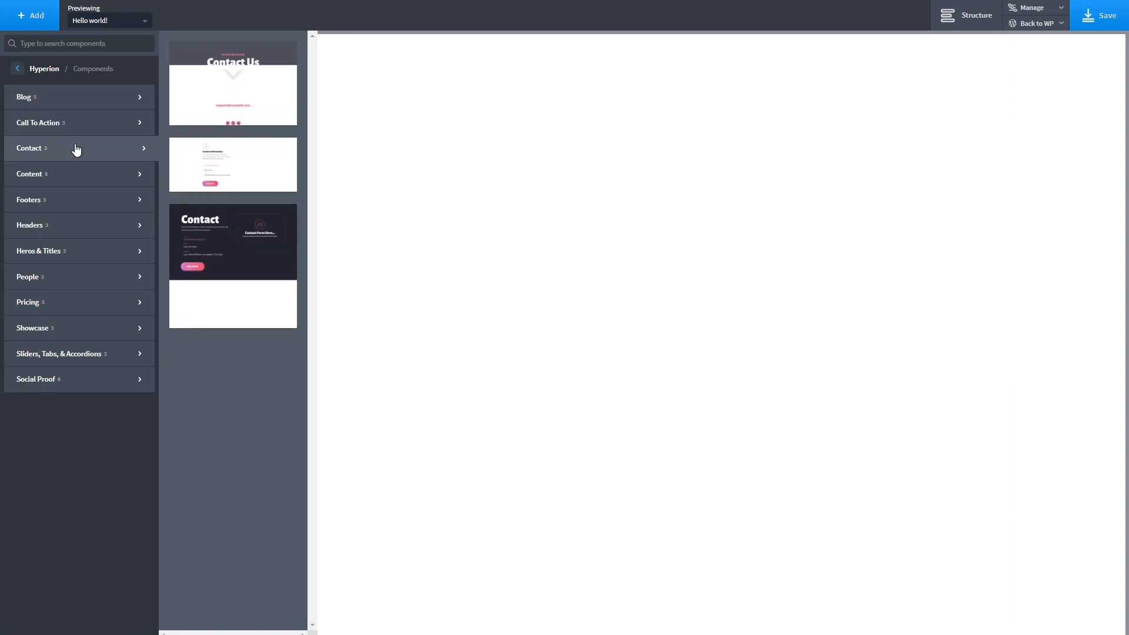
mouse_move(75, 221)
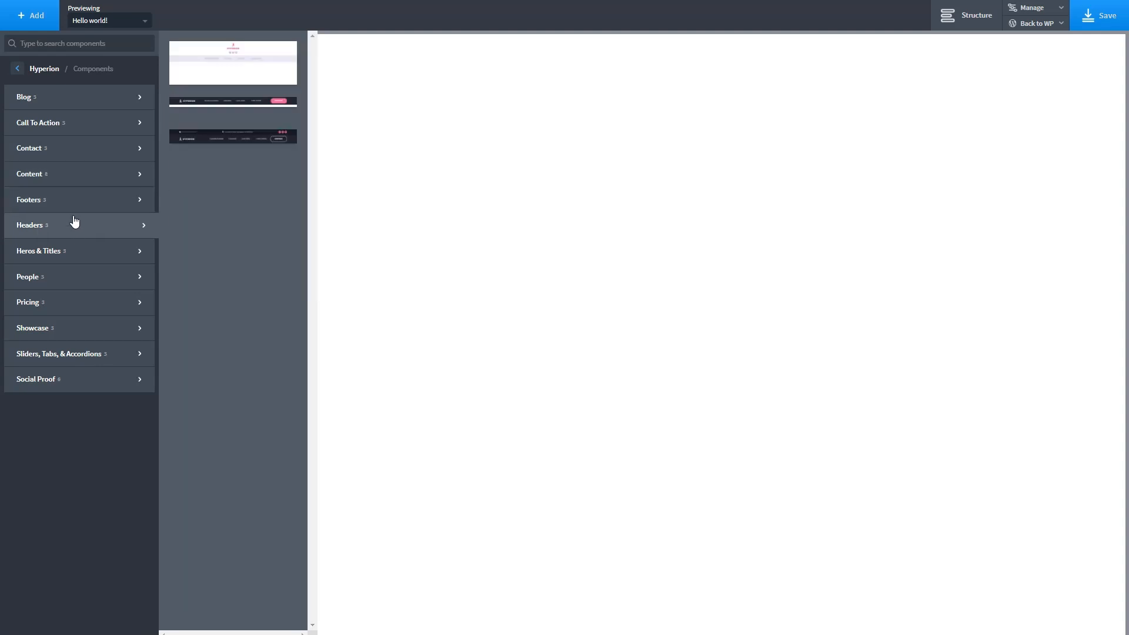
mouse_move(81, 252)
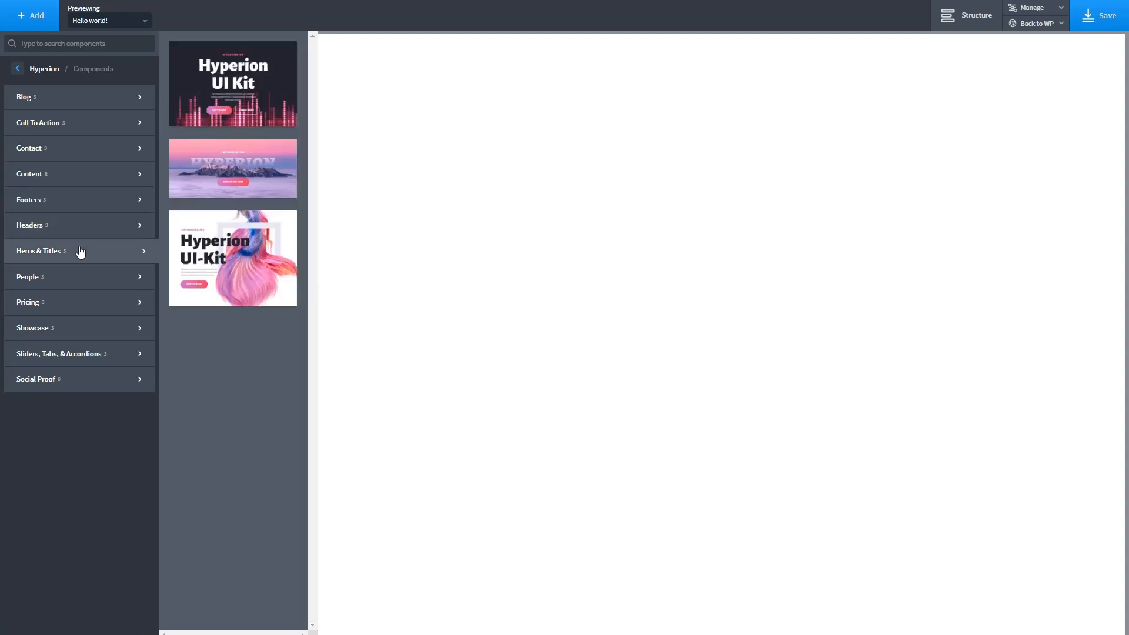
mouse_move(78, 277)
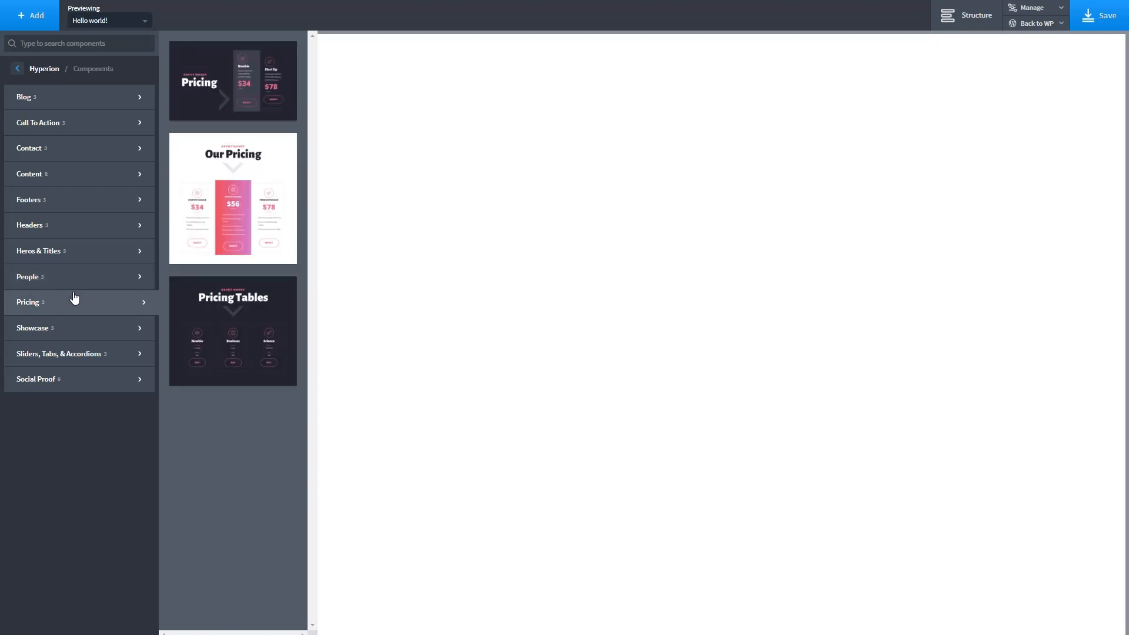
mouse_move(75, 335)
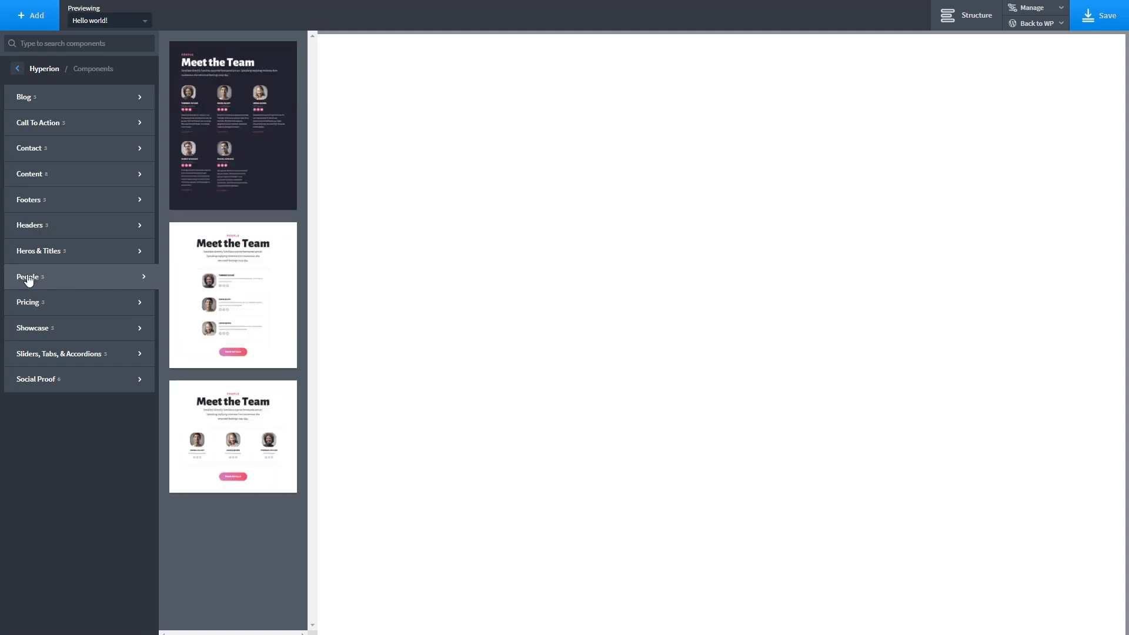
mouse_move(32, 231)
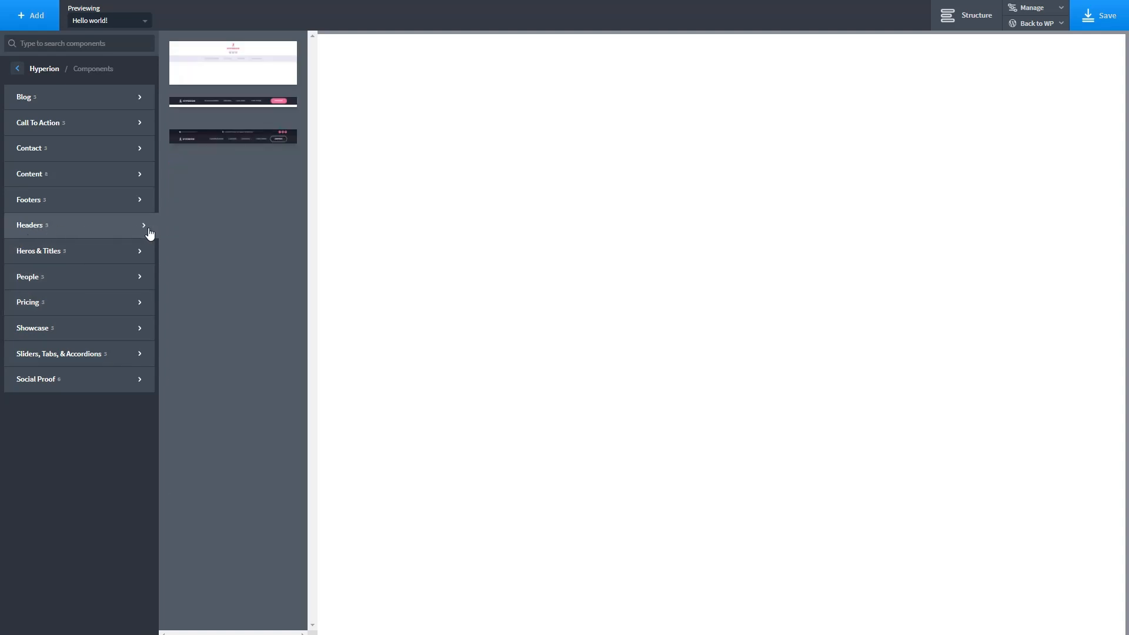
left_click(209, 109)
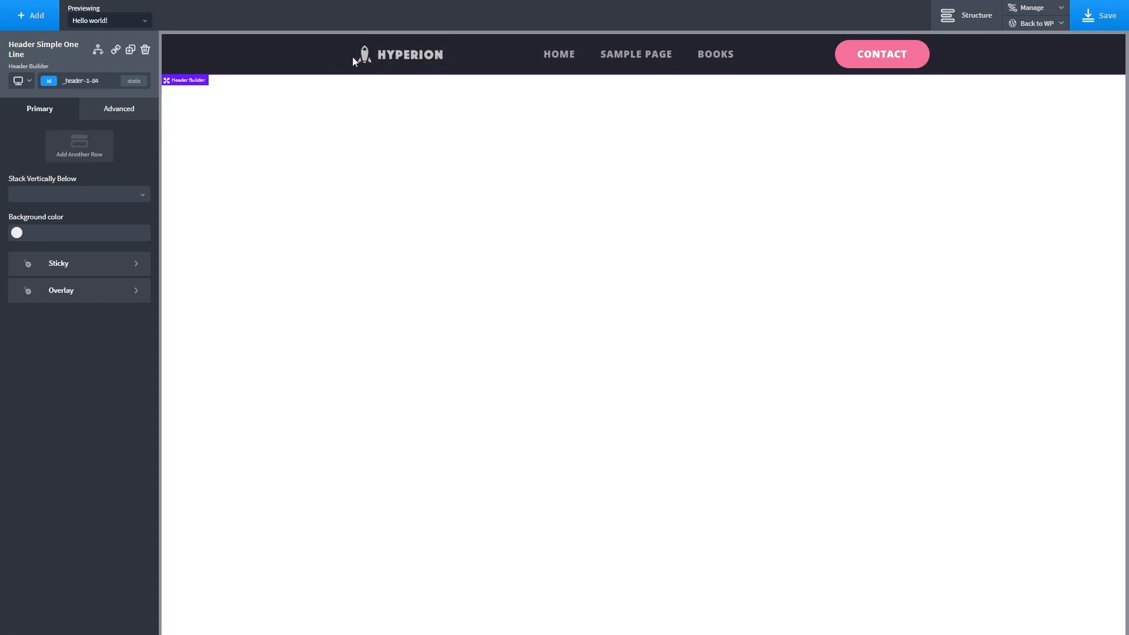
- Add the Hyperion footer with the centered logo, social icons and menu below the header
left_click(33, 15)
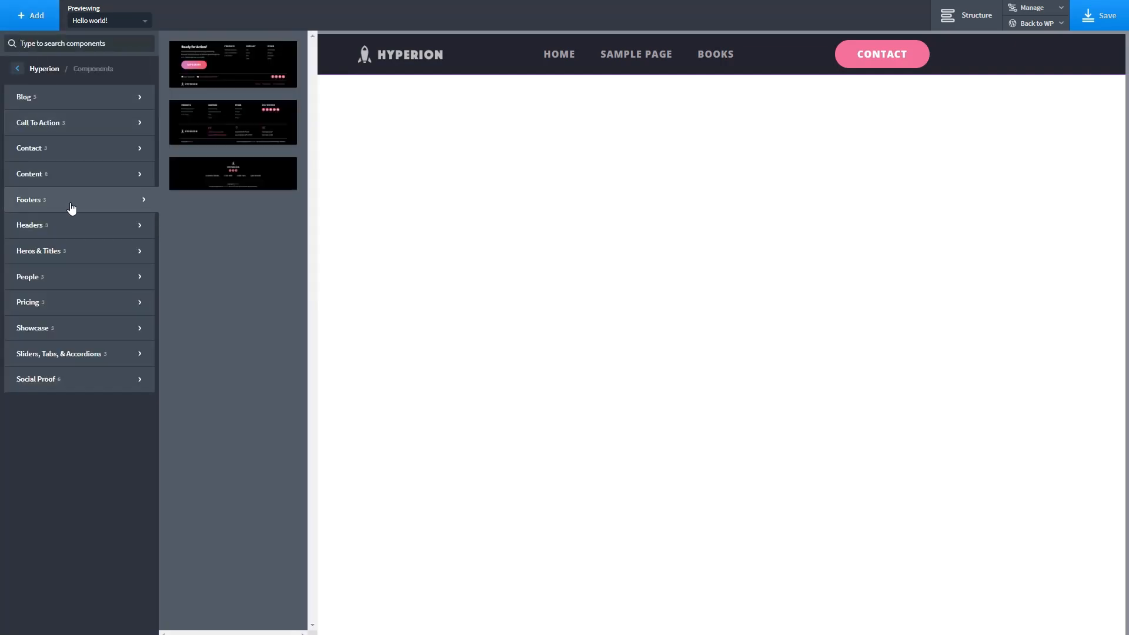
left_click(196, 171)
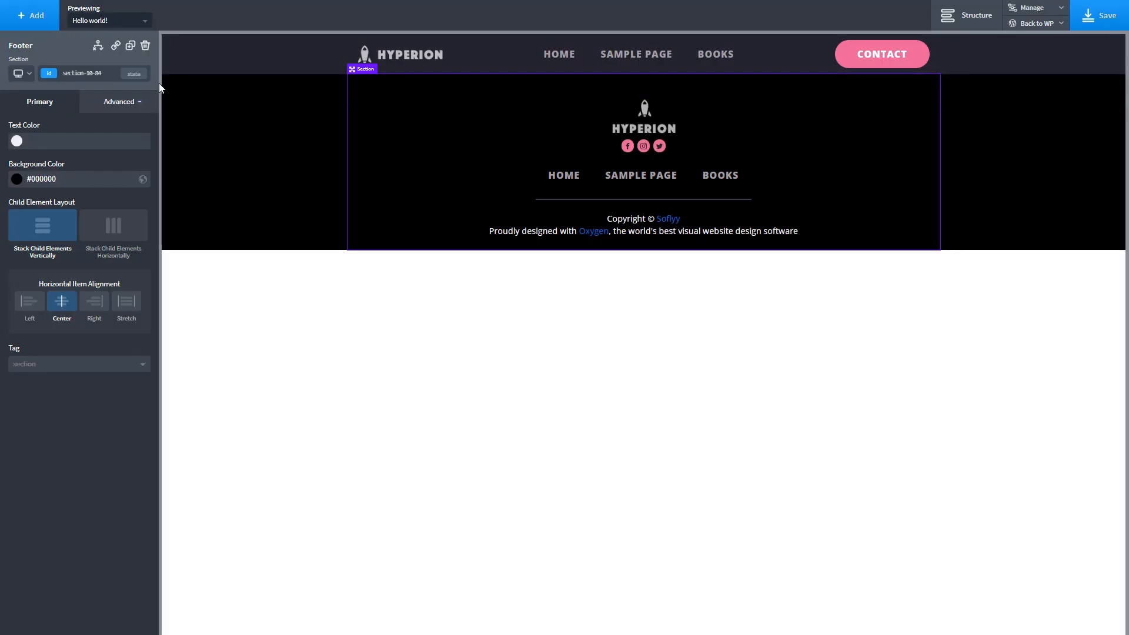
- Return to the basic components and add an empty Section to the template below the footer
left_click(44, 19)
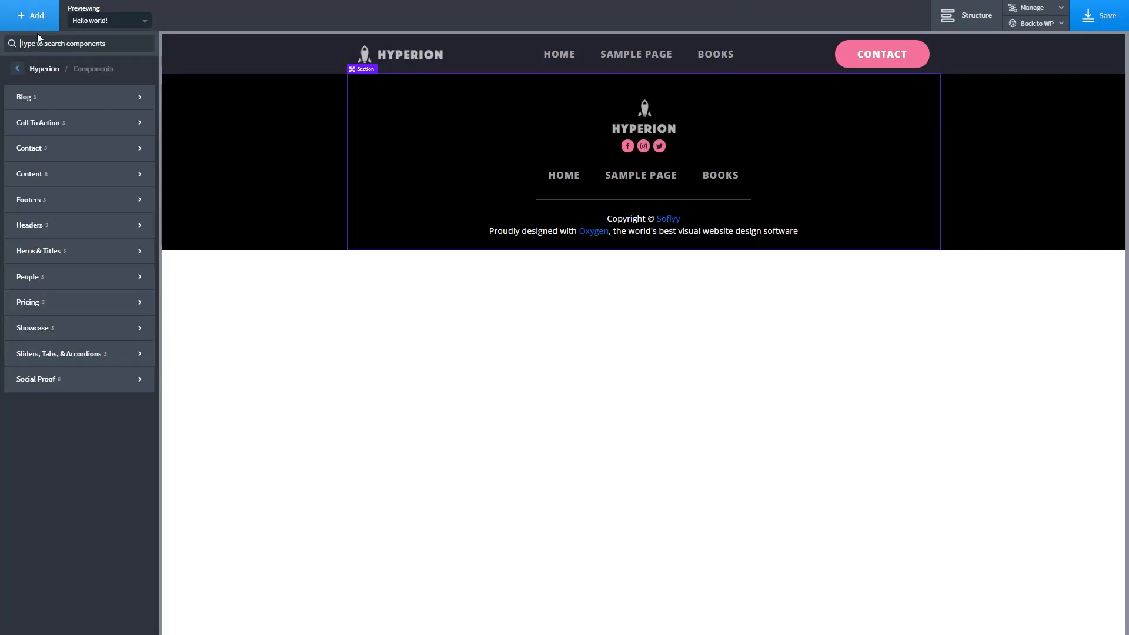
left_click(17, 72)
left_click(18, 71)
left_click(18, 71)
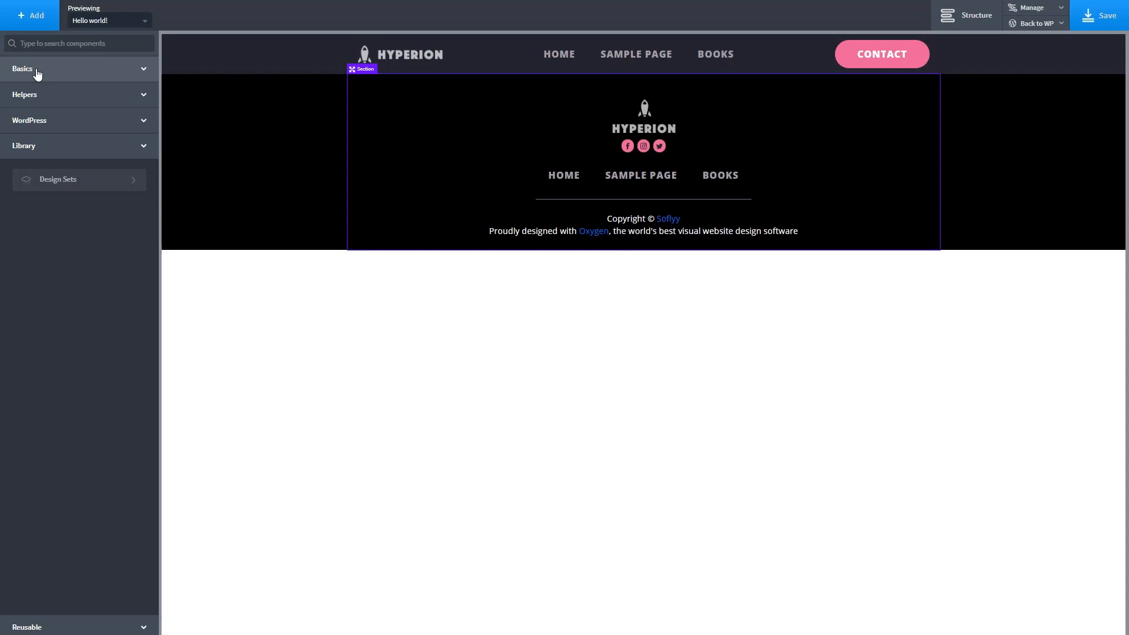
left_click(38, 73)
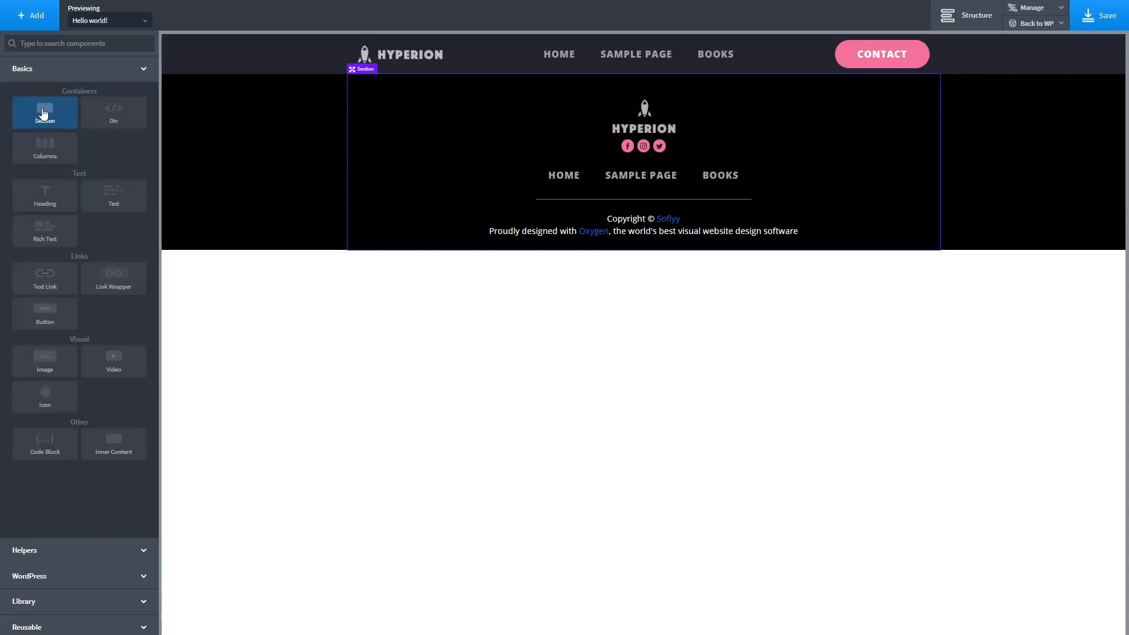
left_click(44, 114)
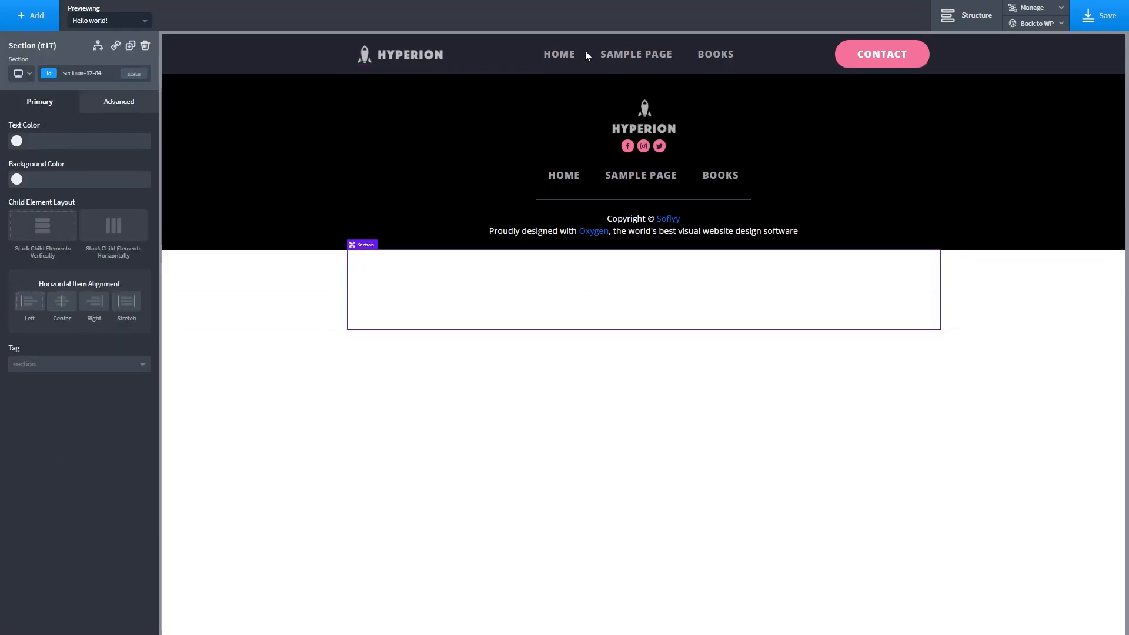
- Move the empty section between the header and footer in the page structure and rename it ContentArea
left_click(956, 23)
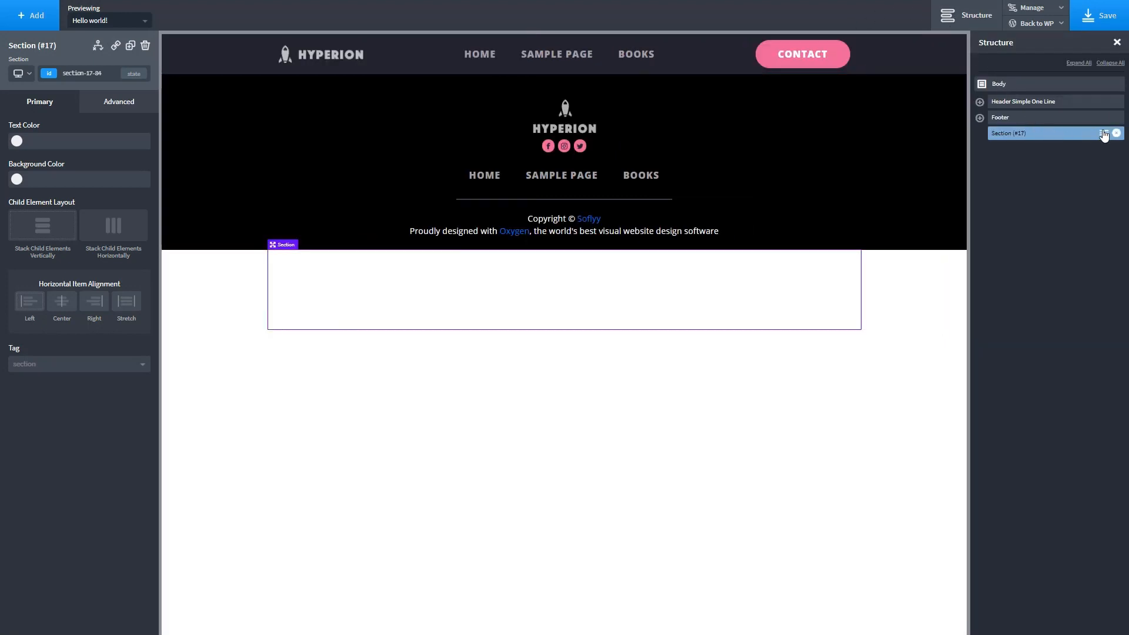
left_click_drag(1103, 135, 1082, 111)
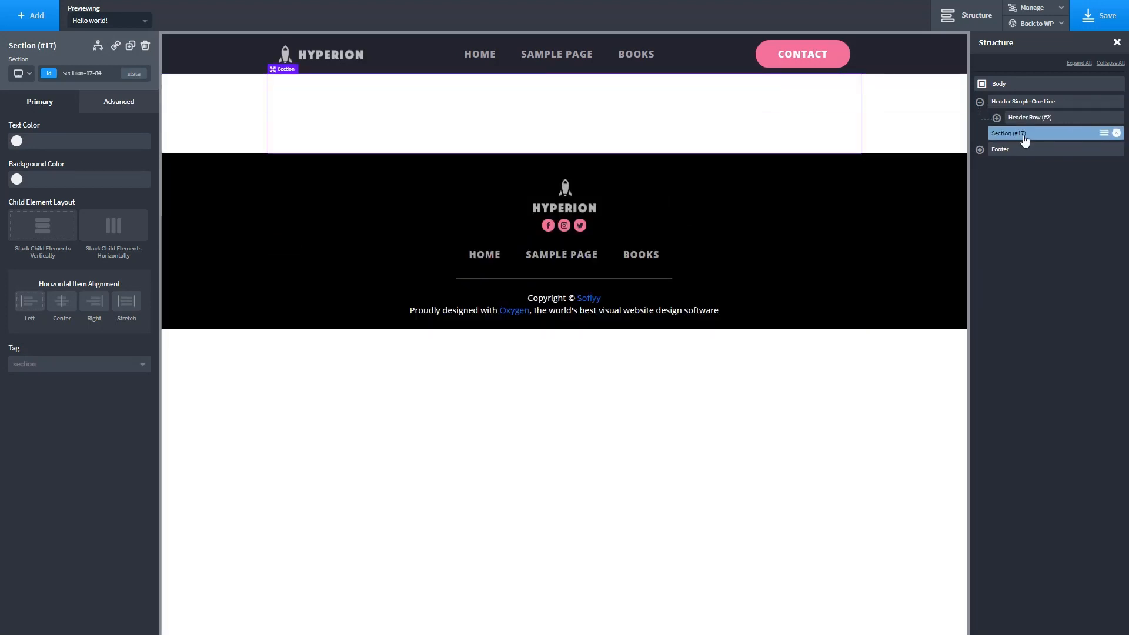
left_click(1104, 134)
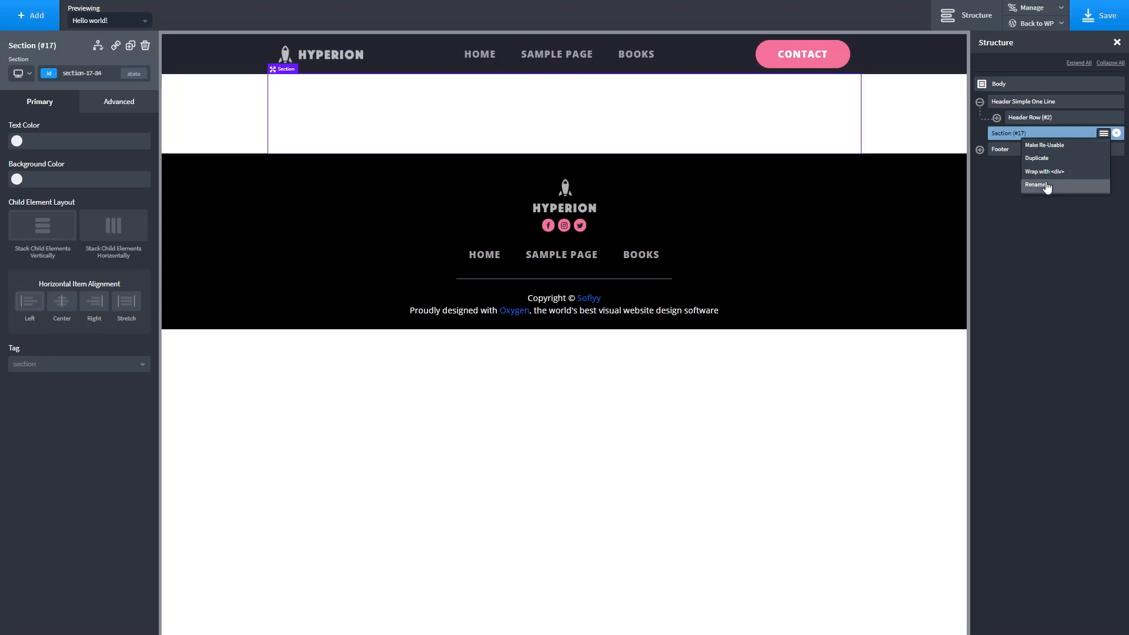
left_click(1046, 185)
type("Section 17")
left_click(1104, 134)
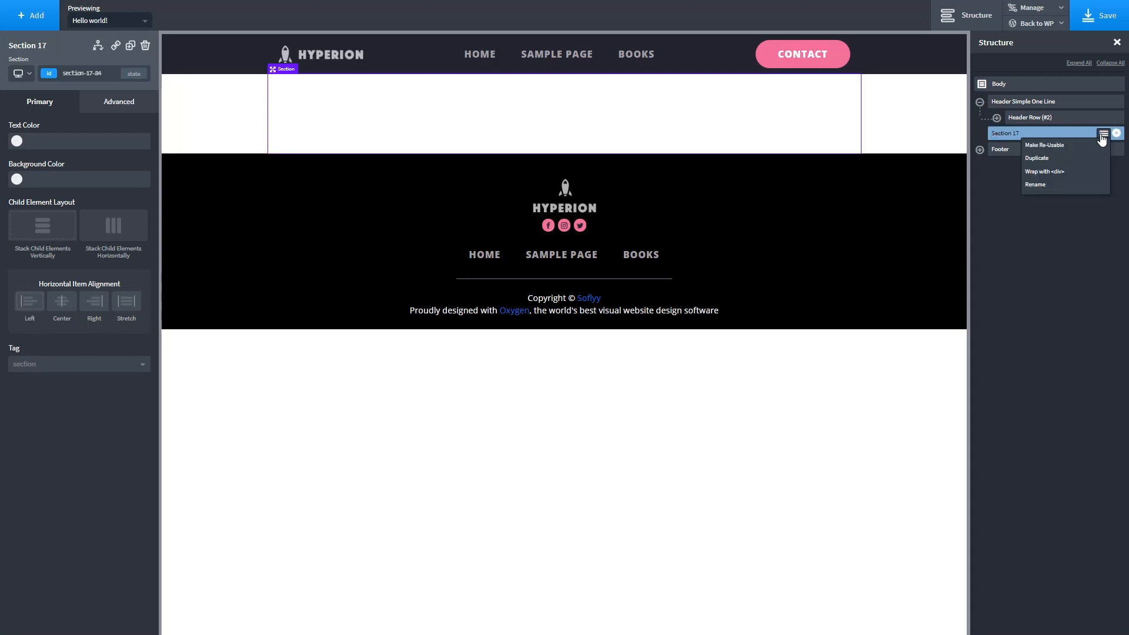
left_click(1073, 185)
type("ContentArea")
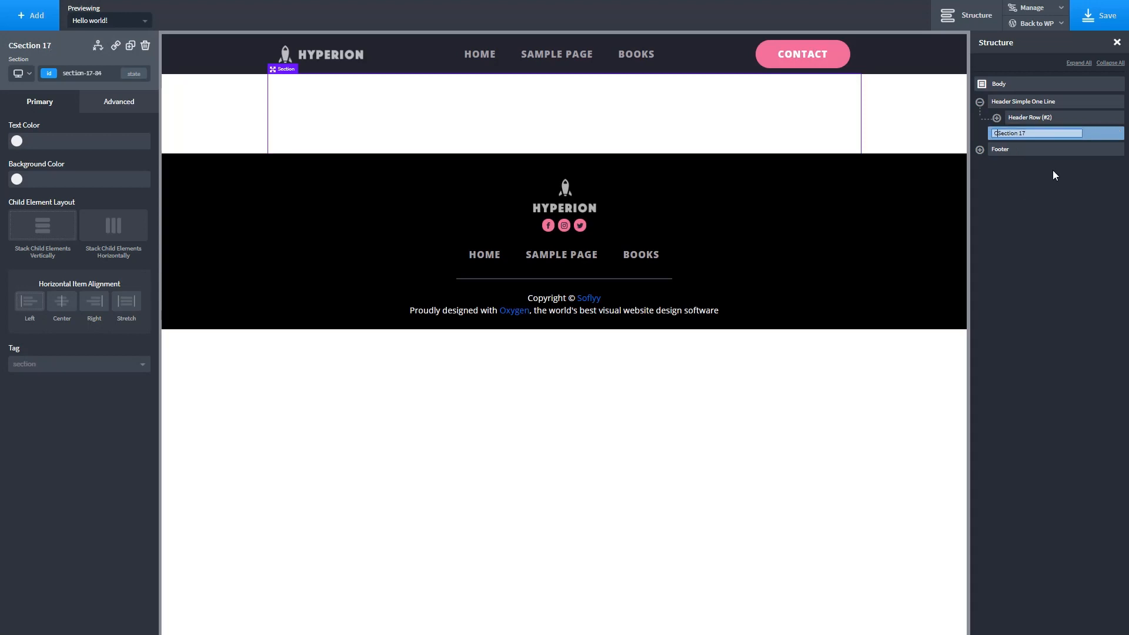
key("Return")
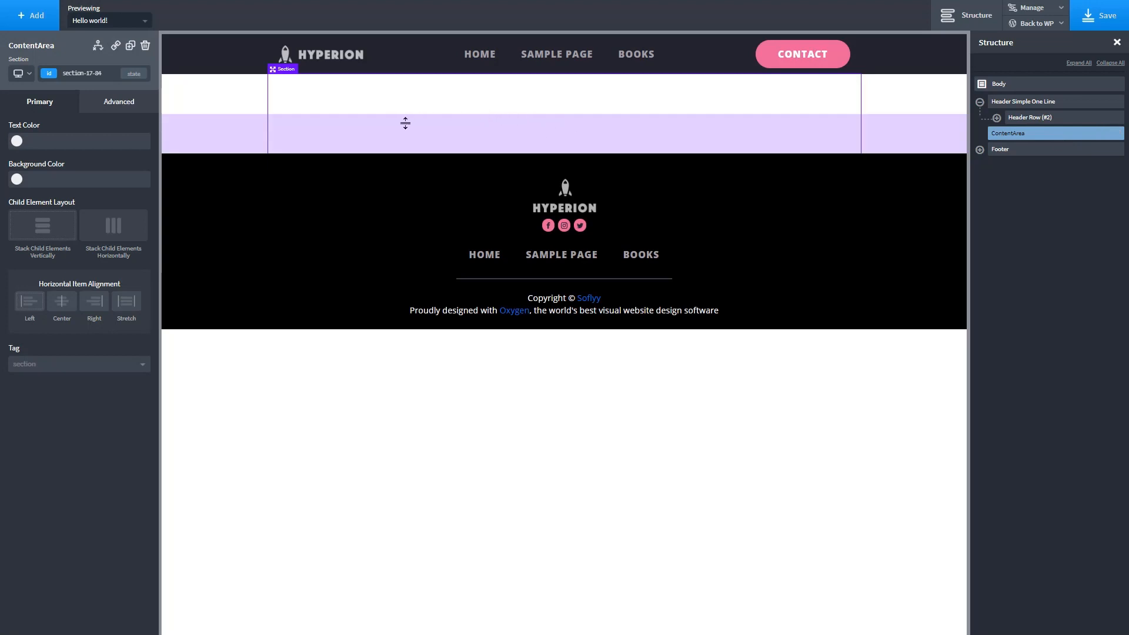
- Add an Inner Content element inside the ContentArea section and expand that section in the structure
left_click(31, 15)
left_click(113, 442)
left_click_drag(167, 157, 303, 108)
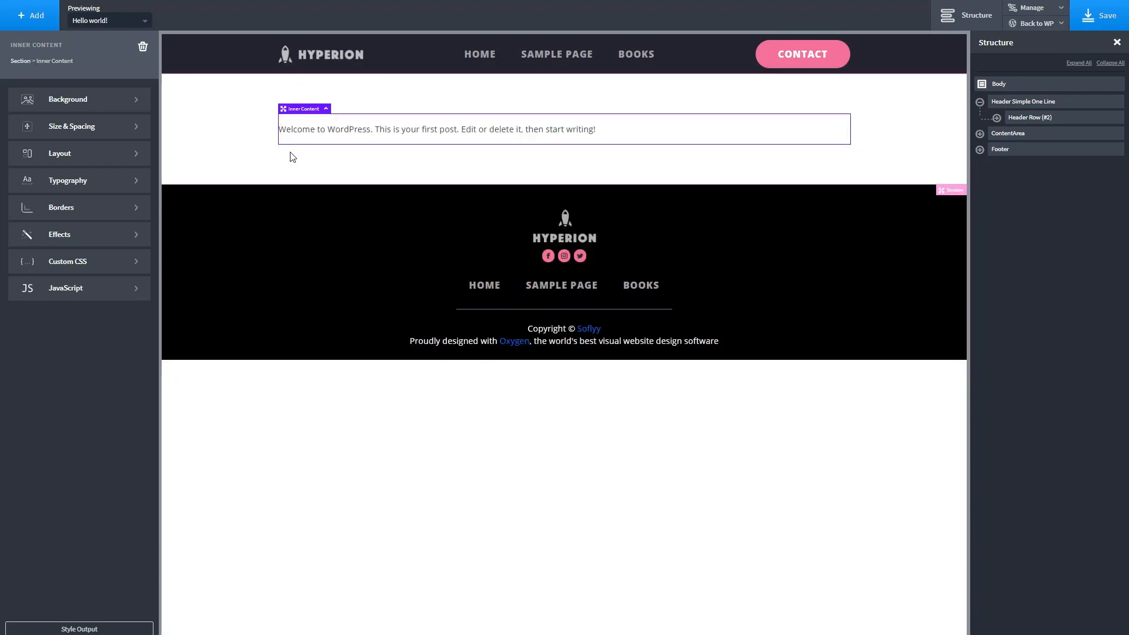
left_click(980, 134)
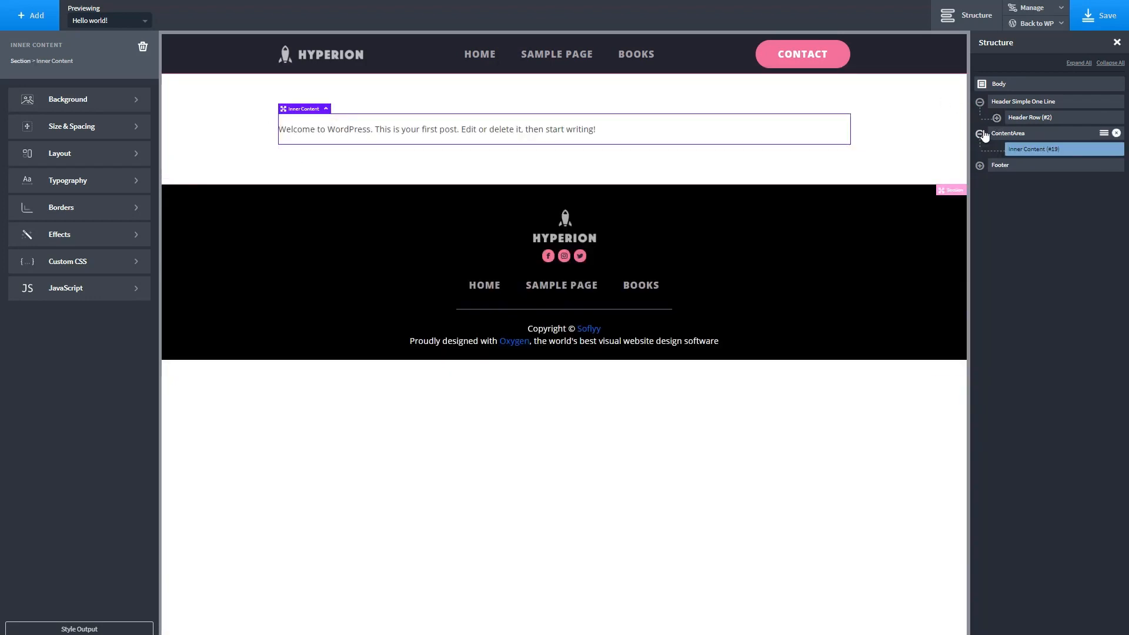
- Set the ContentArea section's top and bottom container padding to 70 px
left_click(990, 134)
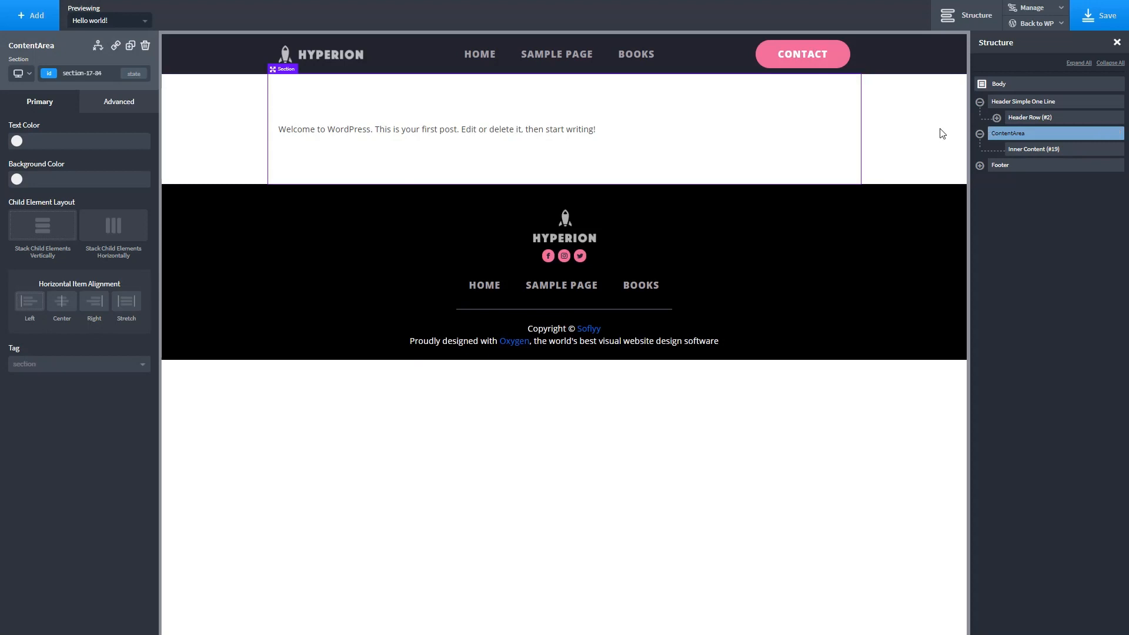
left_click(125, 105)
left_click(93, 160)
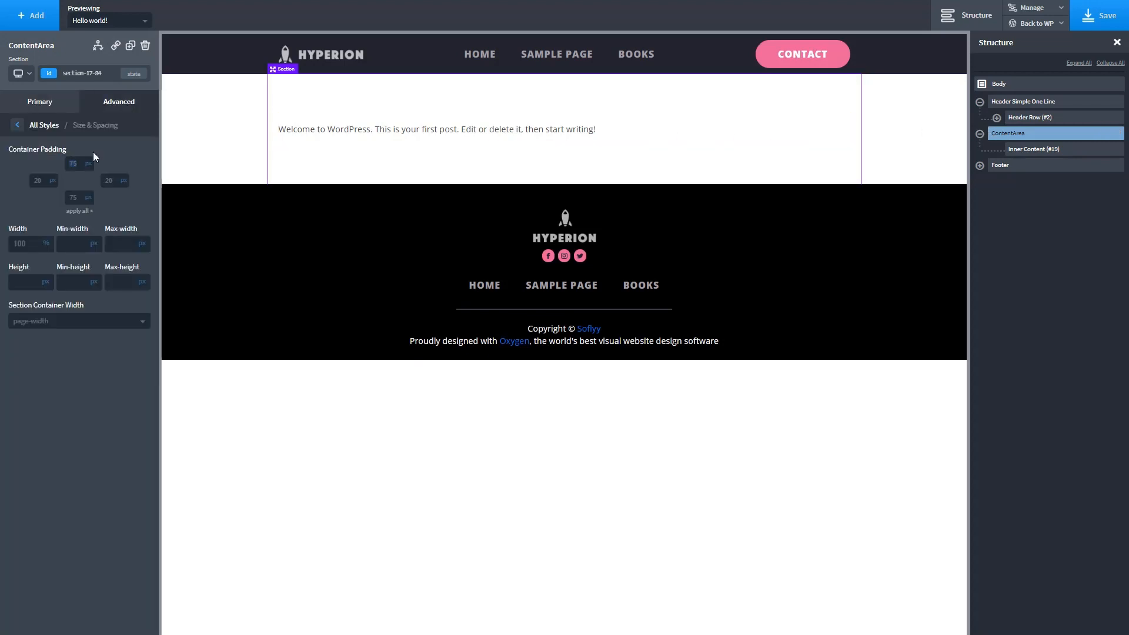
left_click(72, 197)
type("70")
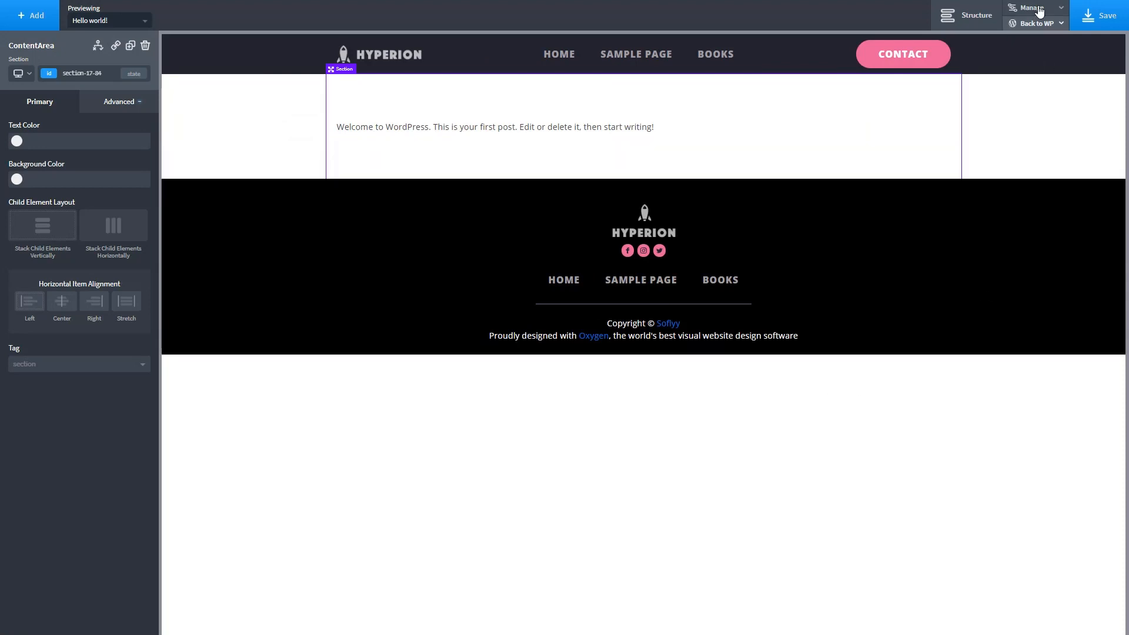
- Create a stylesheet folder named SiteWide
left_click(1032, 8)
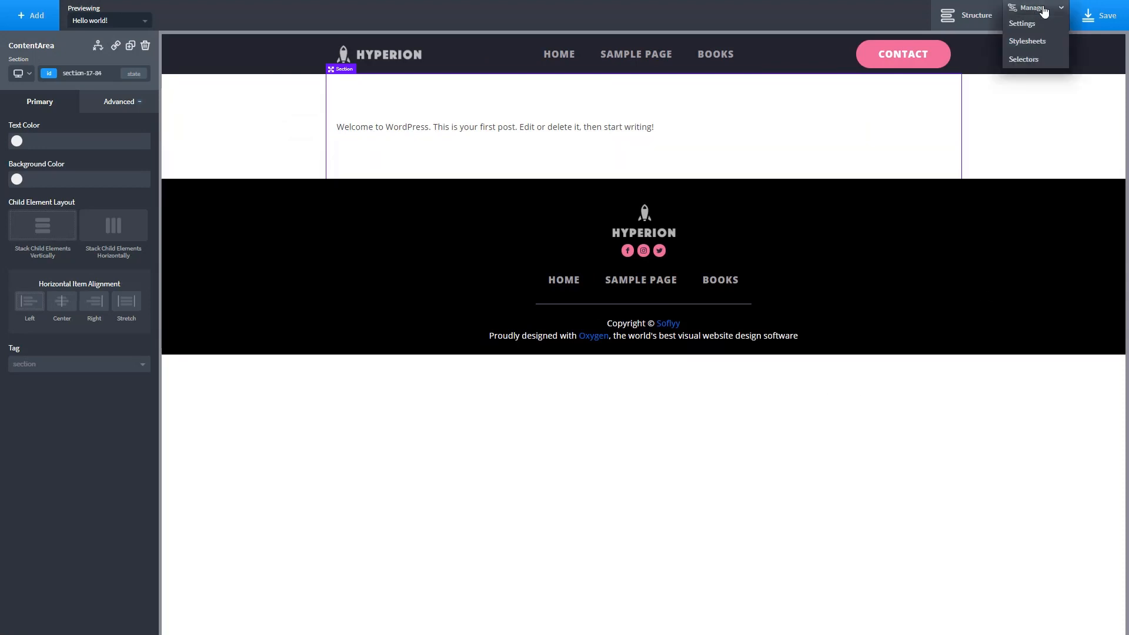
left_click(1025, 39)
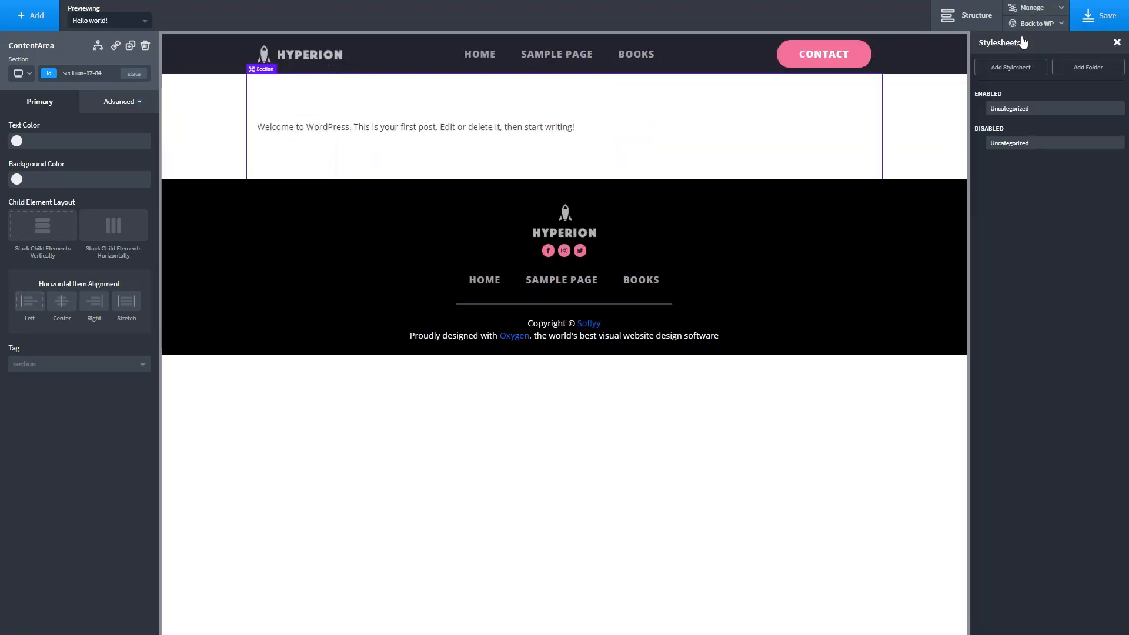
left_click(1069, 72)
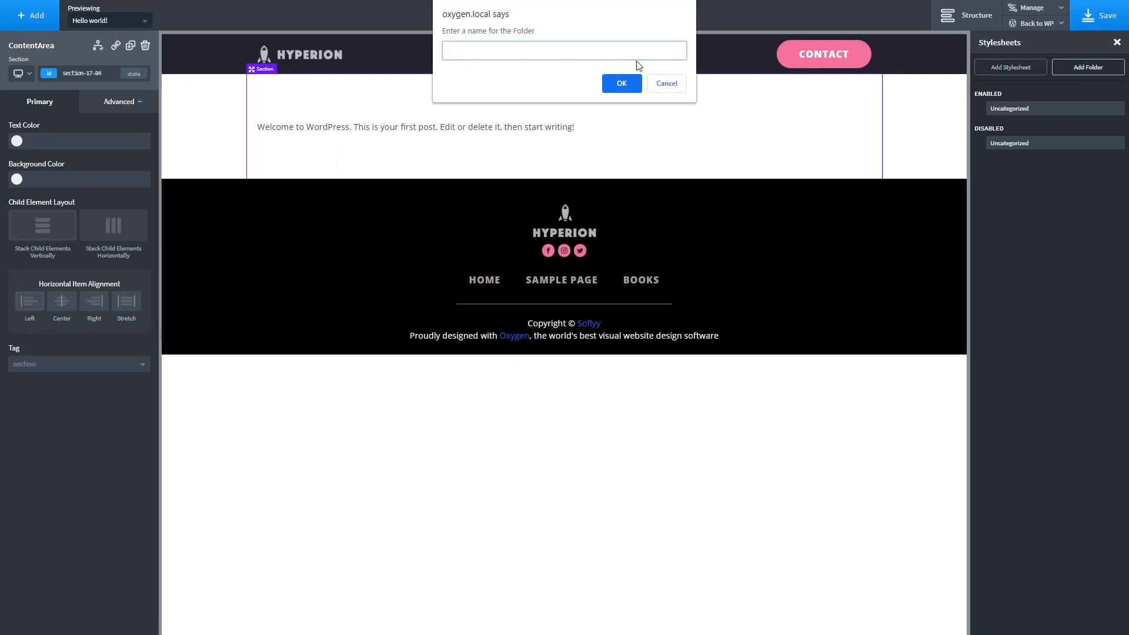
type("Sie")
type("eWide")
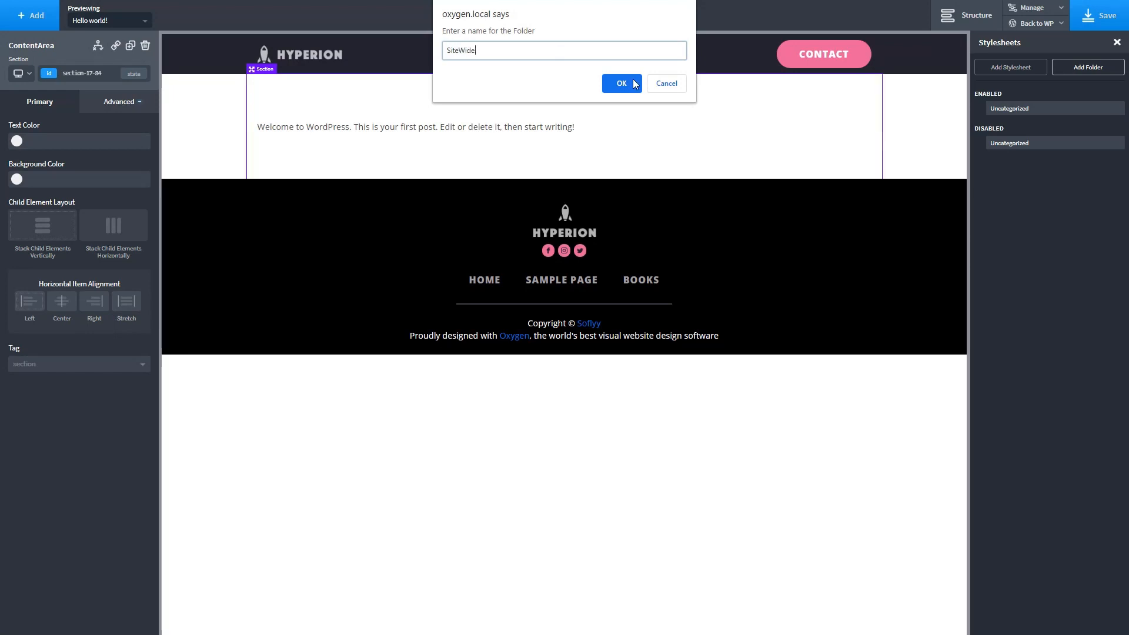
left_click(630, 84)
- With the SiteWide folder selected, add a stylesheet named site
left_click(1073, 126)
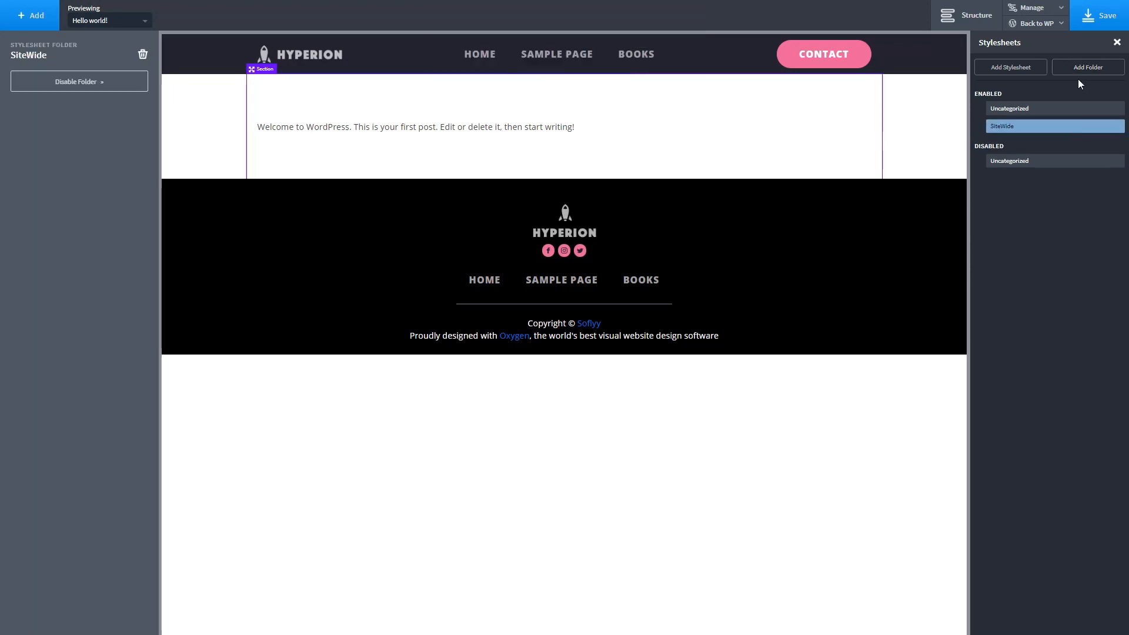
left_click(1026, 68)
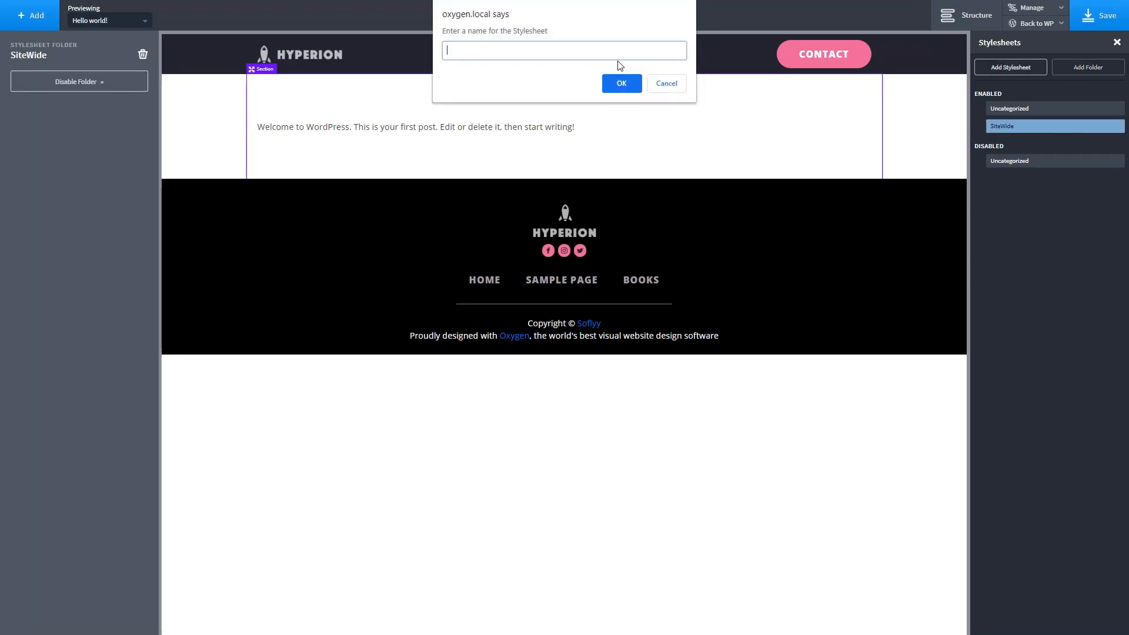
type("site")
left_click(621, 83)
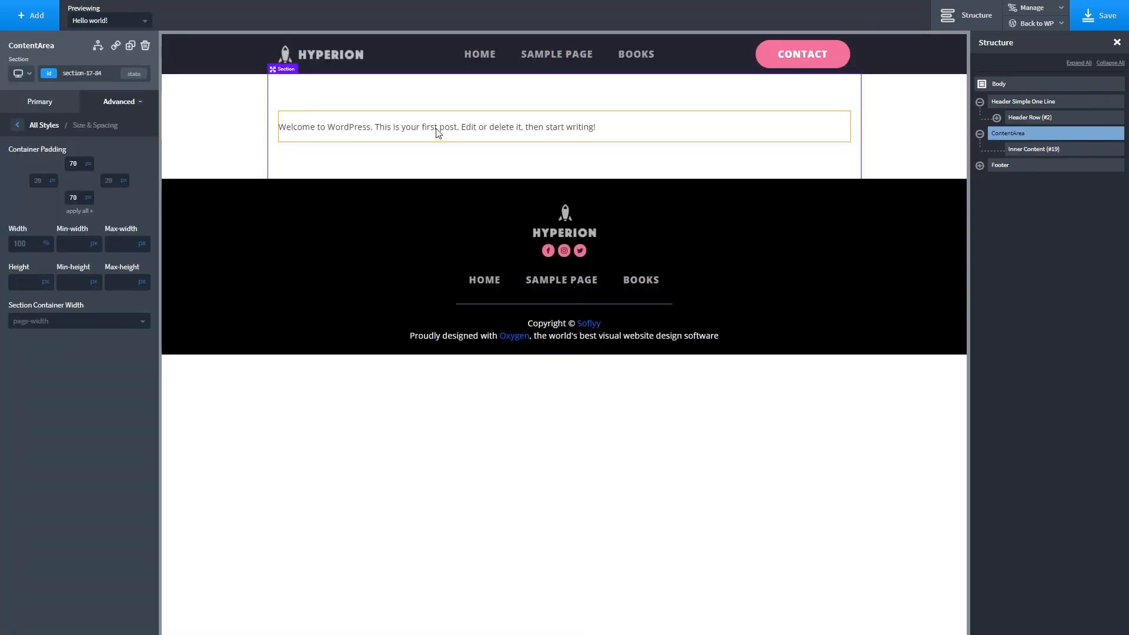
- Set the page width to 1200 px in the page settings and save the template
left_click(1062, 12)
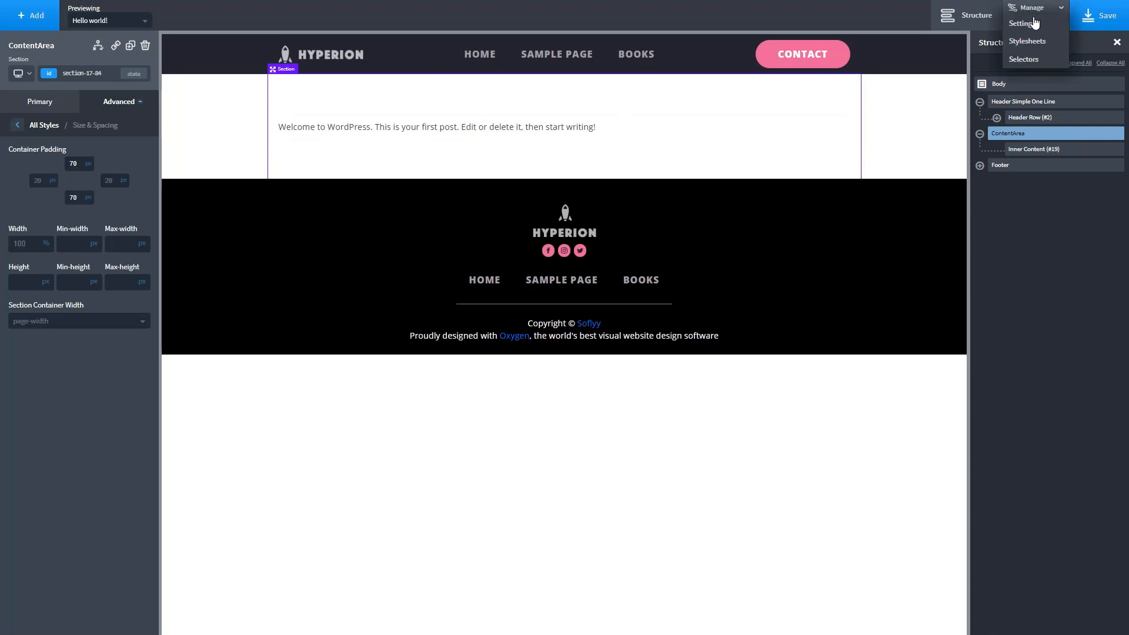
left_click(1033, 24)
left_click(1093, 78)
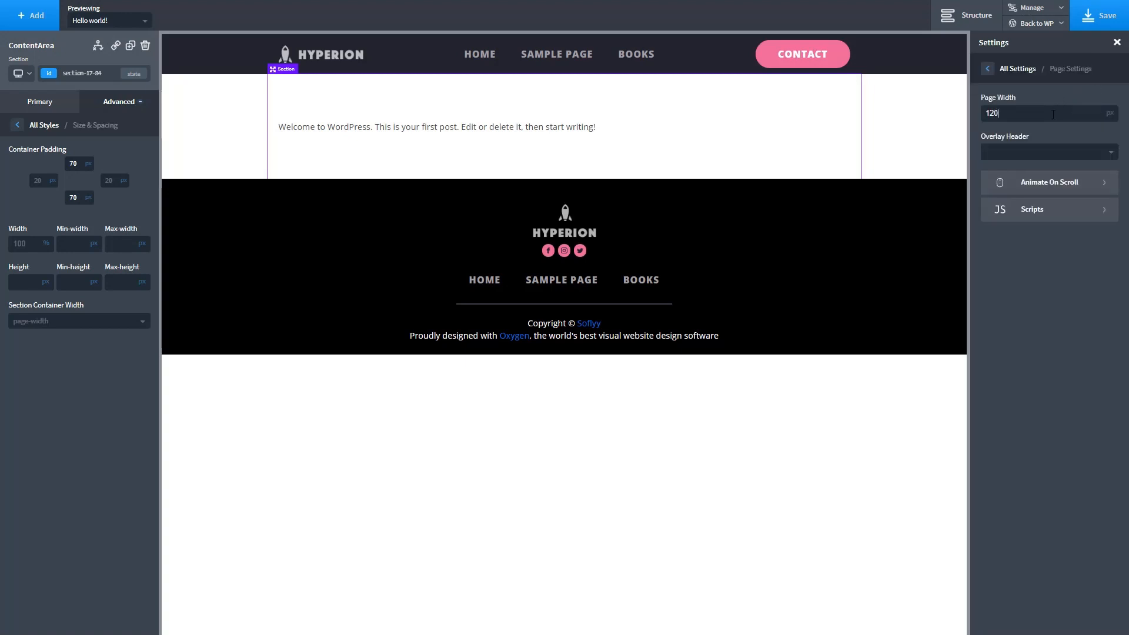
left_click(1042, 133)
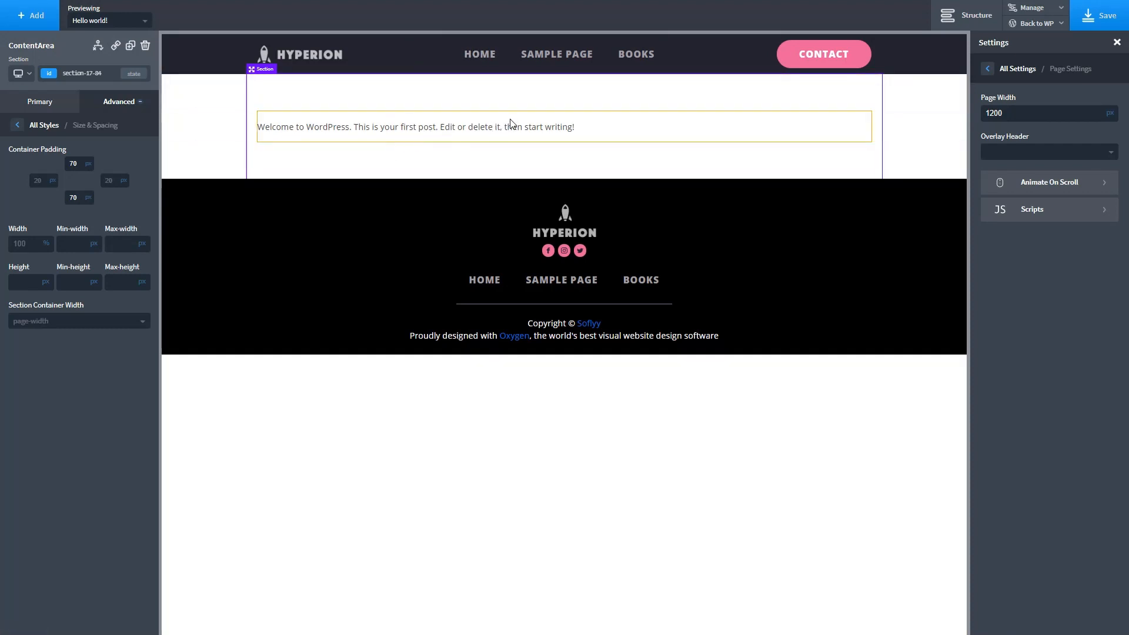
left_click(1095, 17)
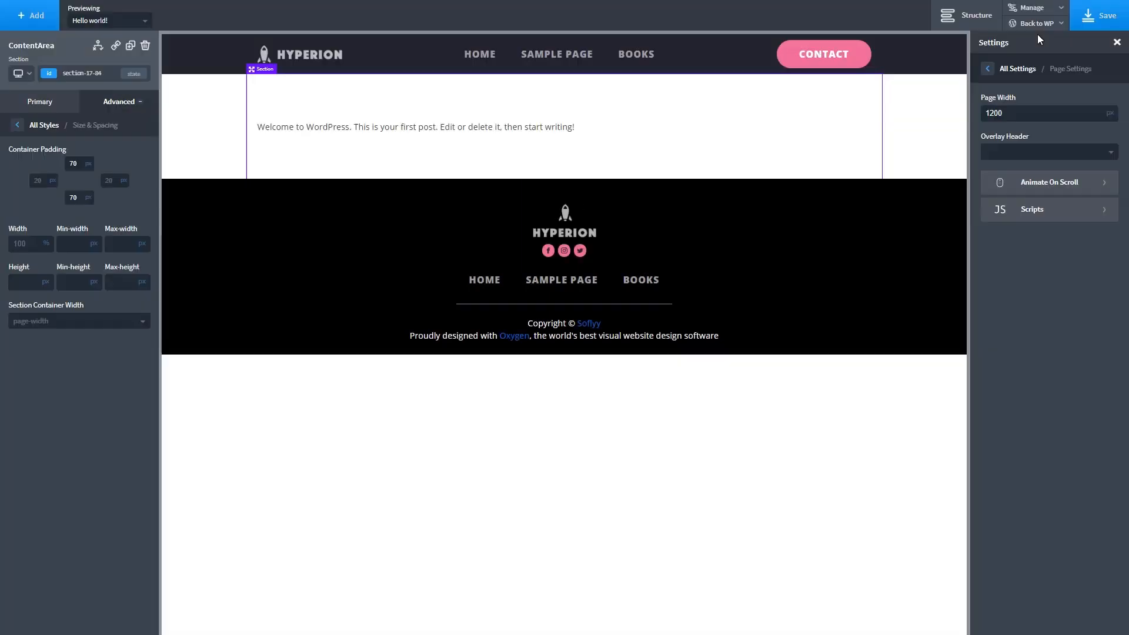
- Return to the WordPress admin and activate the Sidebar Manager plugin
left_click(1037, 23)
left_click(1026, 40)
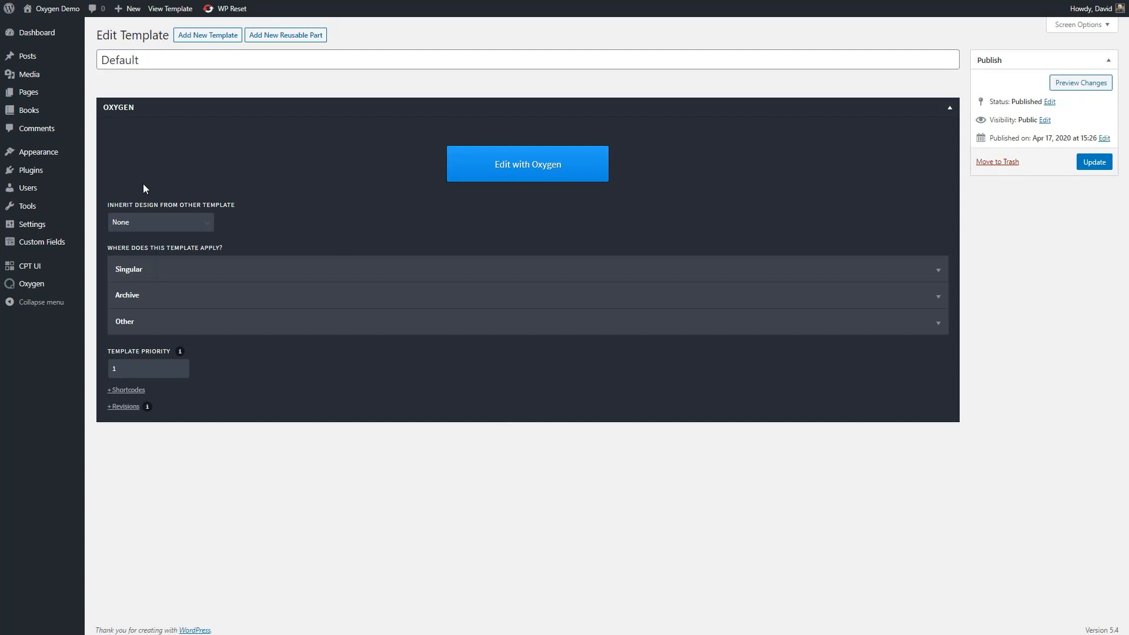
mouse_move(41, 177)
left_click(89, 172)
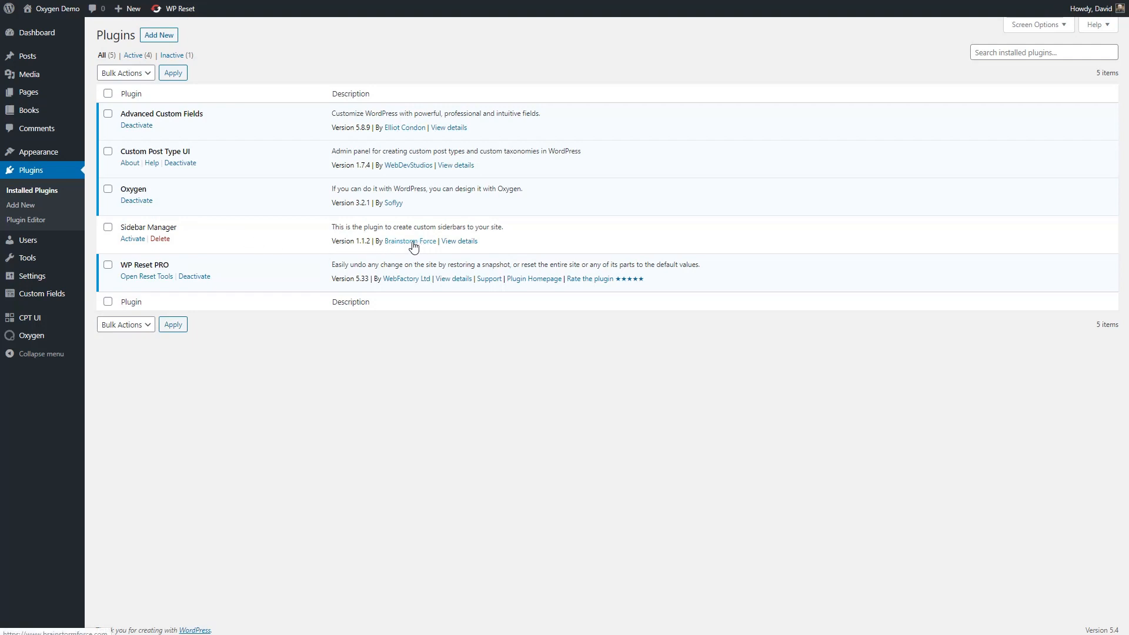
left_click(135, 239)
- Start a new sidebar titled Site Sidebar with the description "Site wide sidebar"
mouse_move(51, 154)
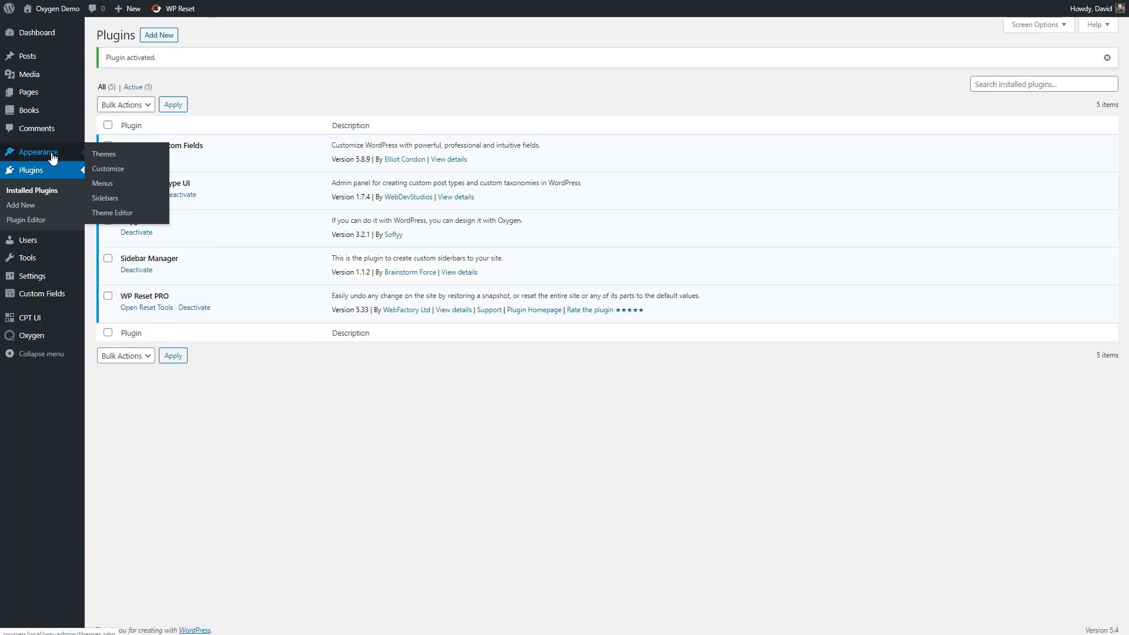
left_click(134, 201)
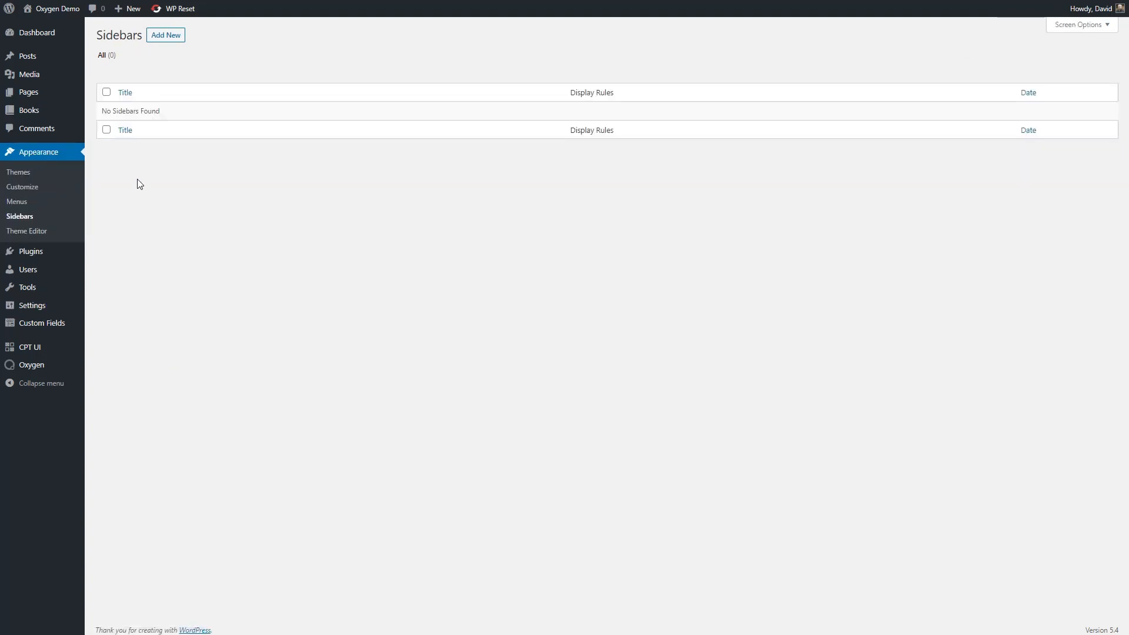
left_click(166, 37)
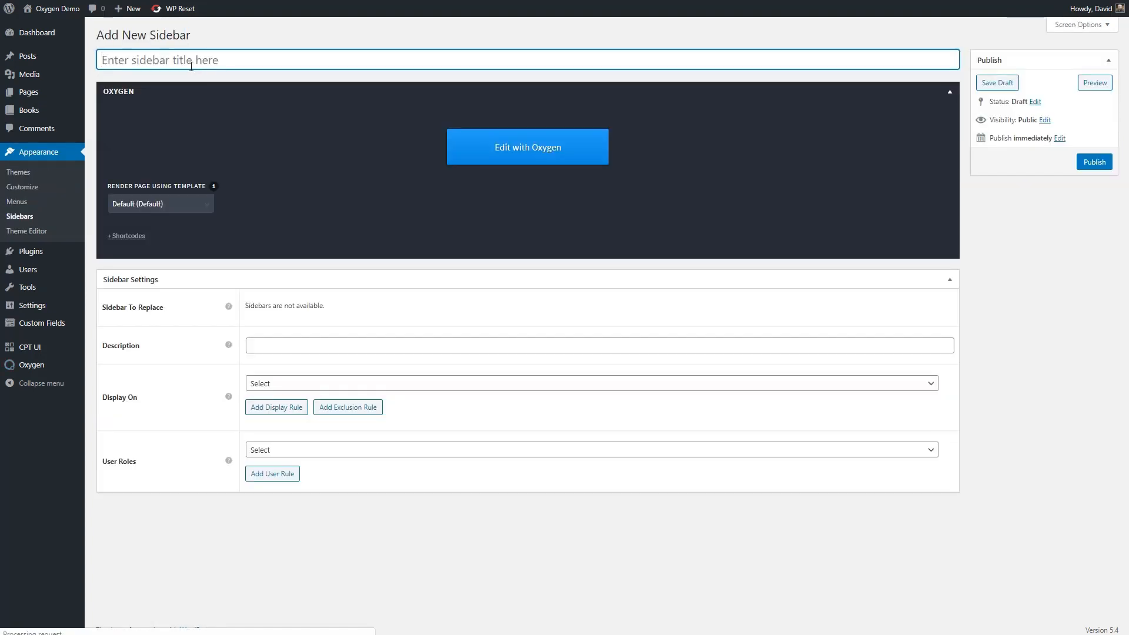
type("Site Sidebar")
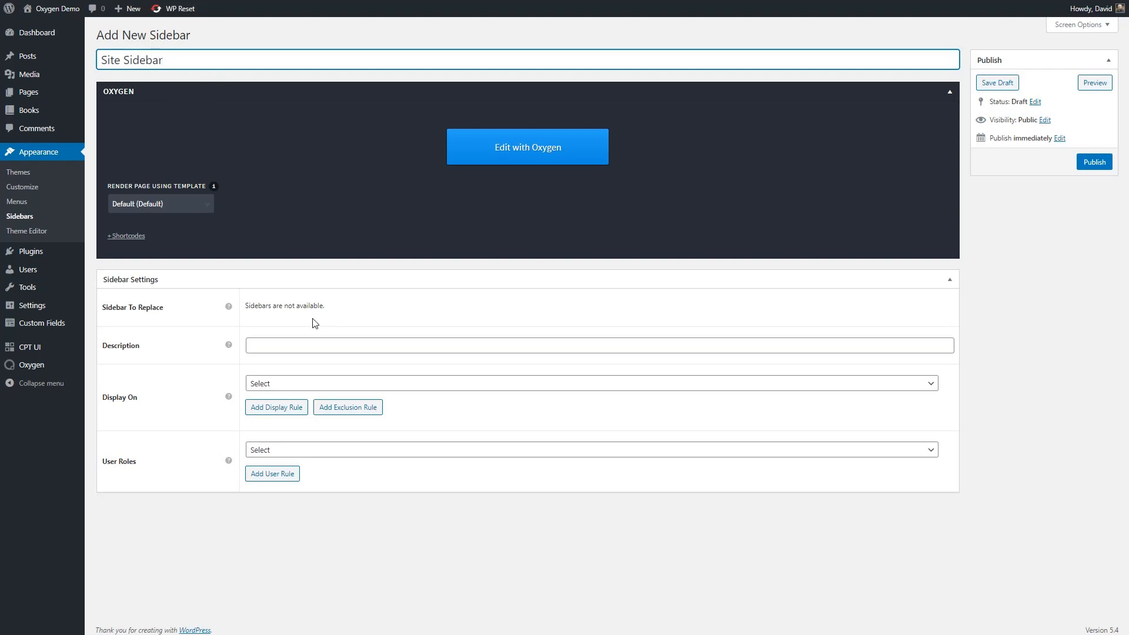
left_click(306, 347)
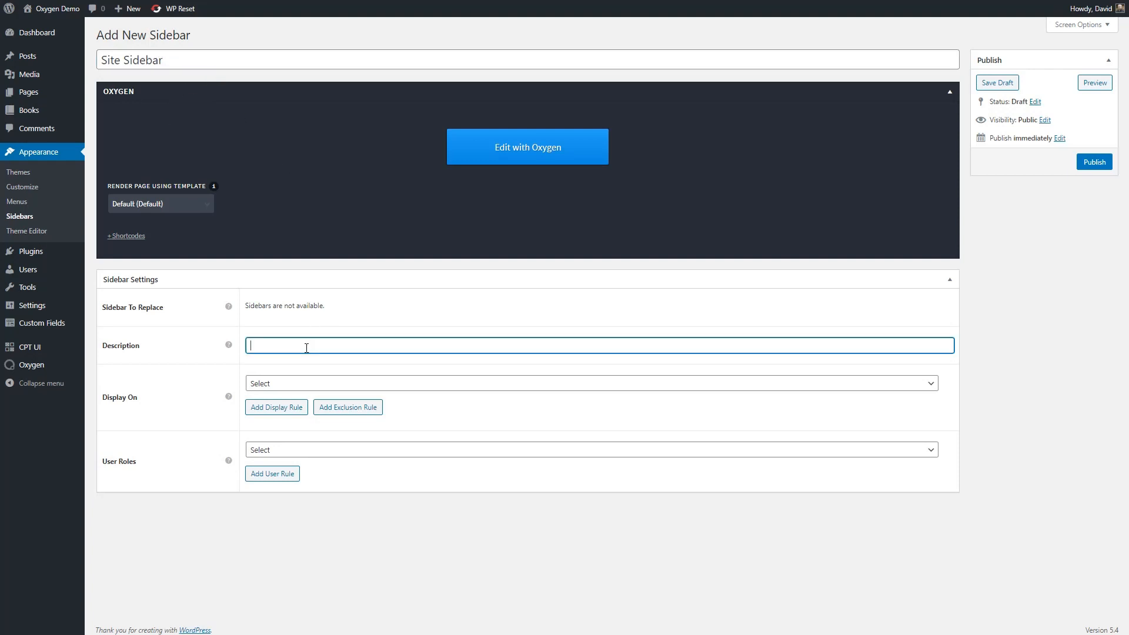
type("Site wide sidebar")
- Set the sidebar to display on All Singulars and publish it
left_click(342, 388)
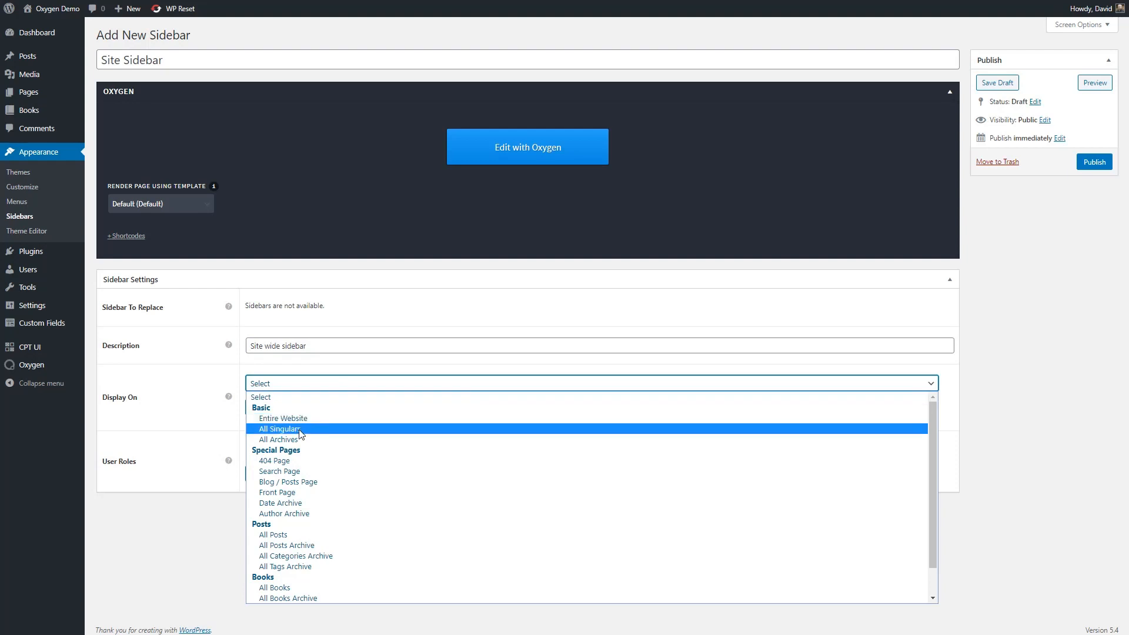
left_click(301, 430)
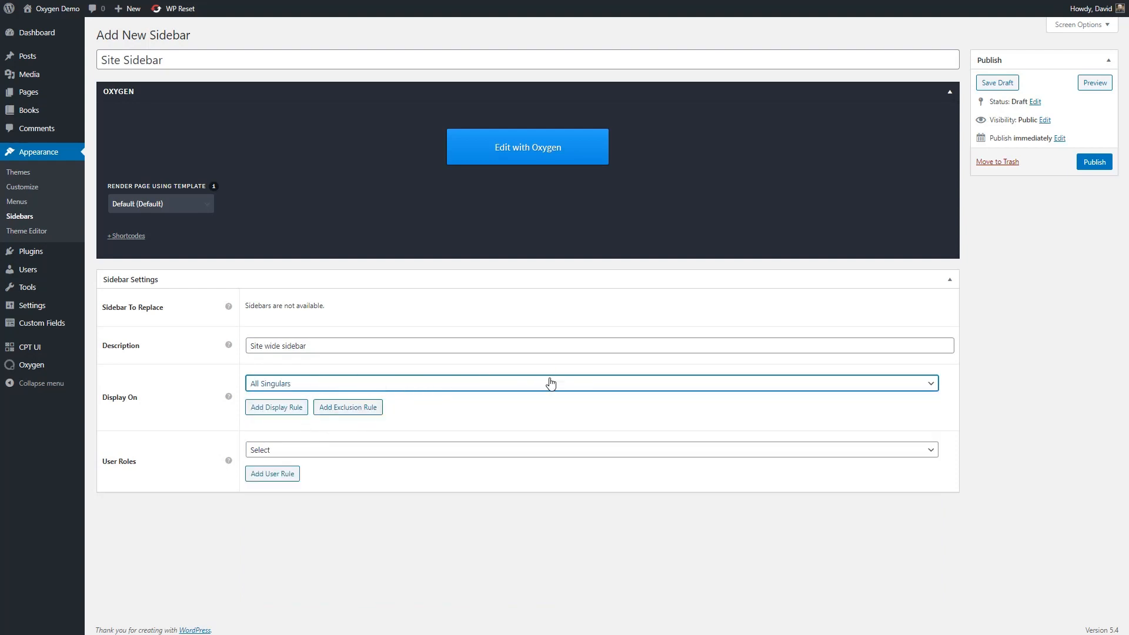
left_click(1087, 168)
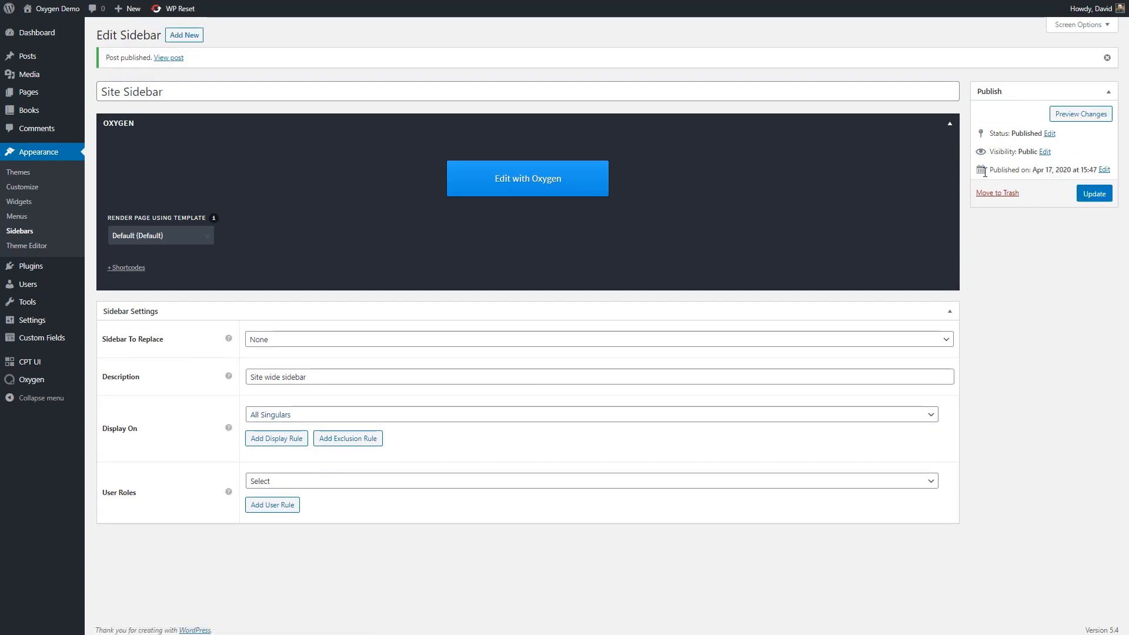
- Add the Calendar and Meta widgets to the Site Sidebar widget area
left_click(26, 202)
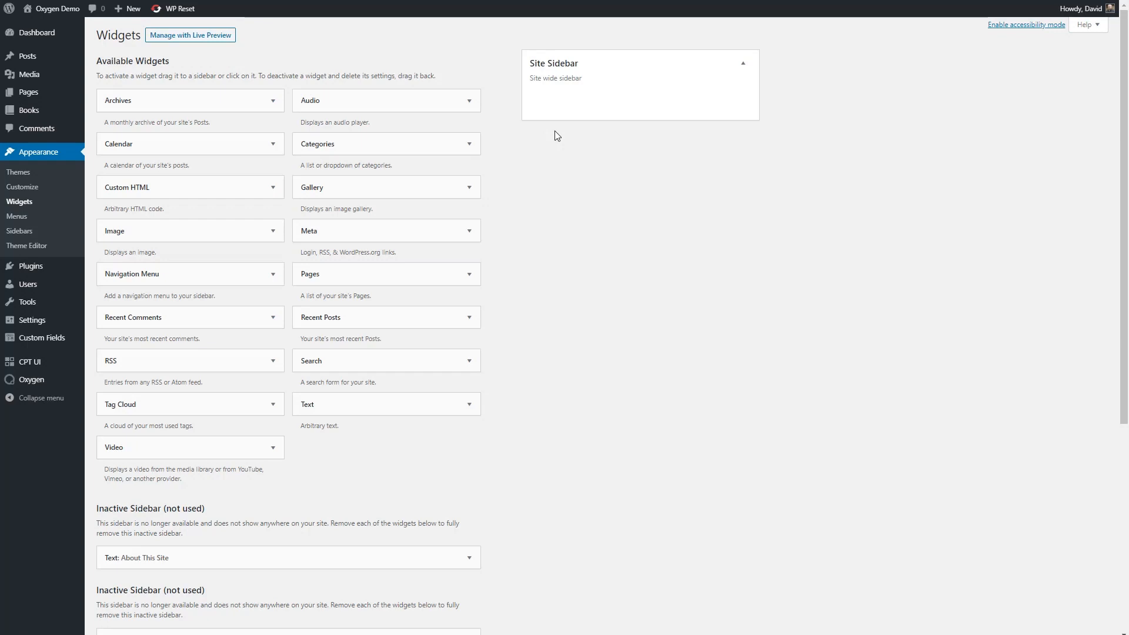
left_click_drag(194, 146, 625, 96)
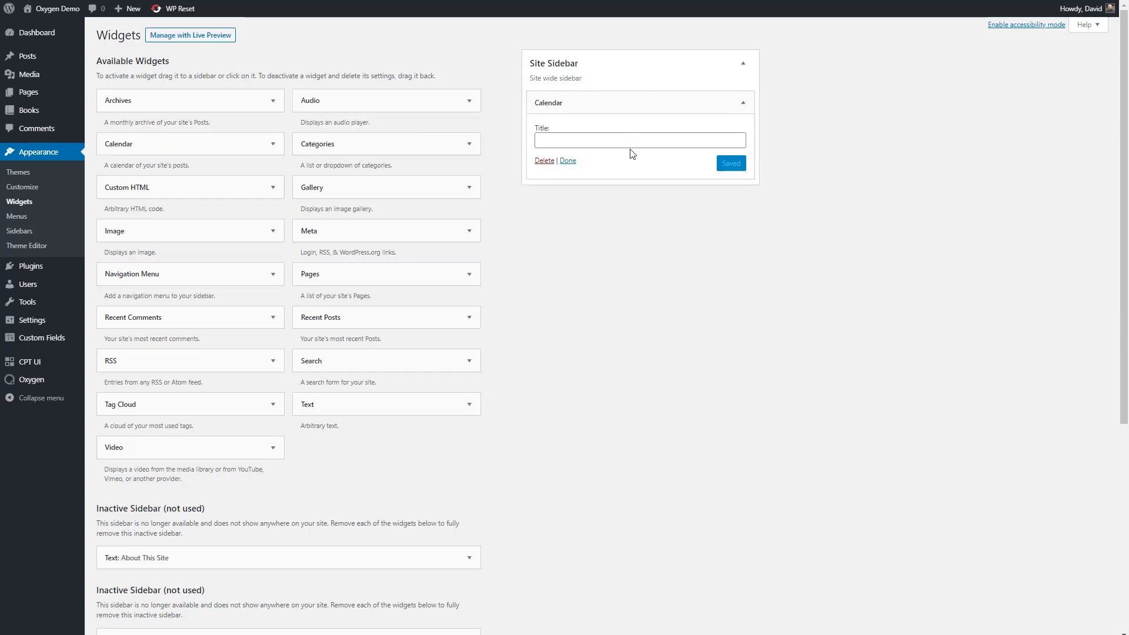
left_click_drag(341, 231, 582, 263)
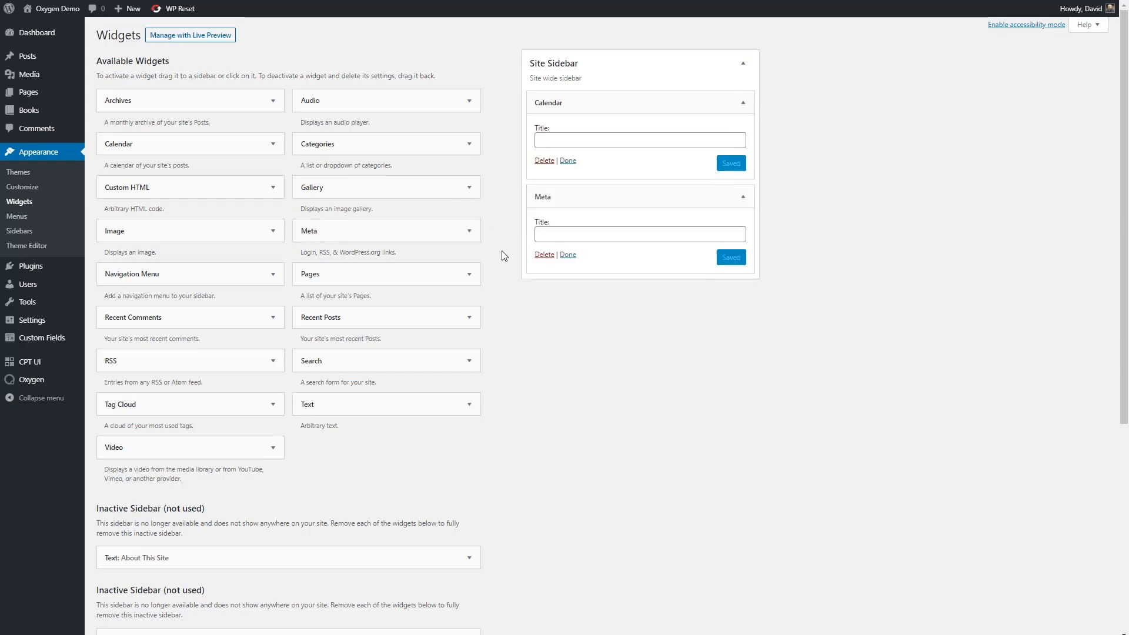
- Start a new Oxygen template titled Page Single that inherits its design from the Default template
mouse_move(57, 383)
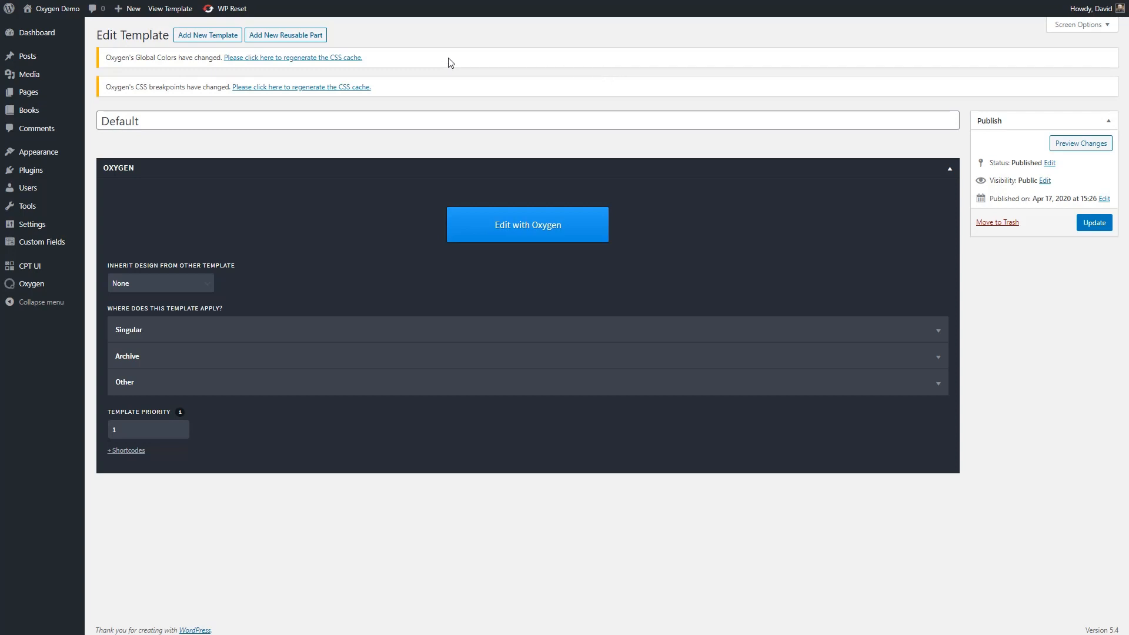
left_click(213, 39)
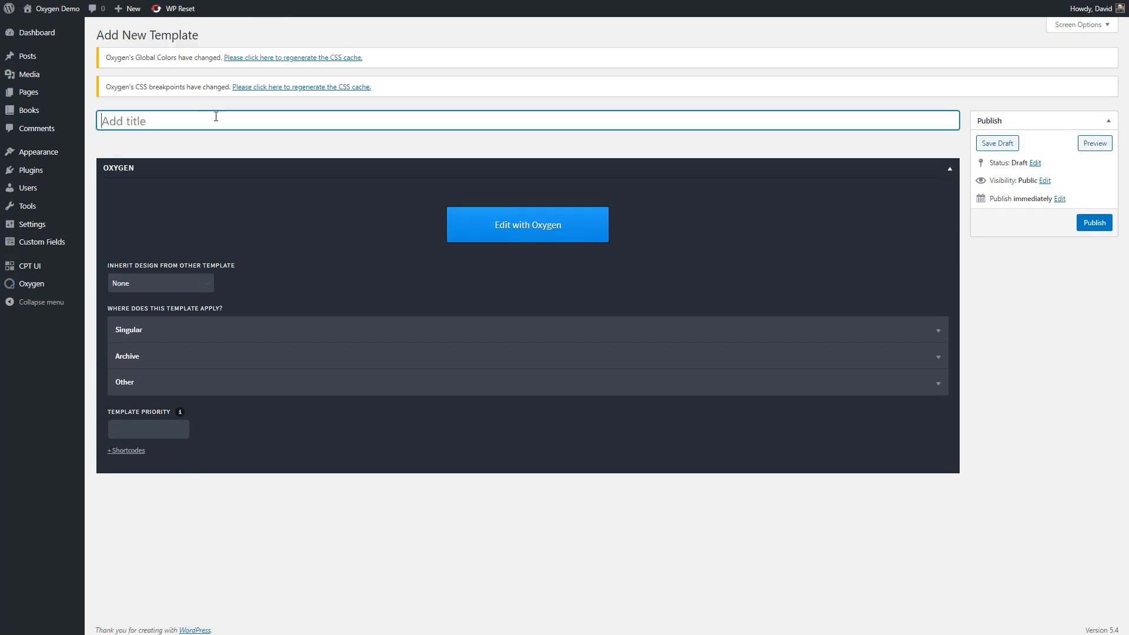
type("Page Single")
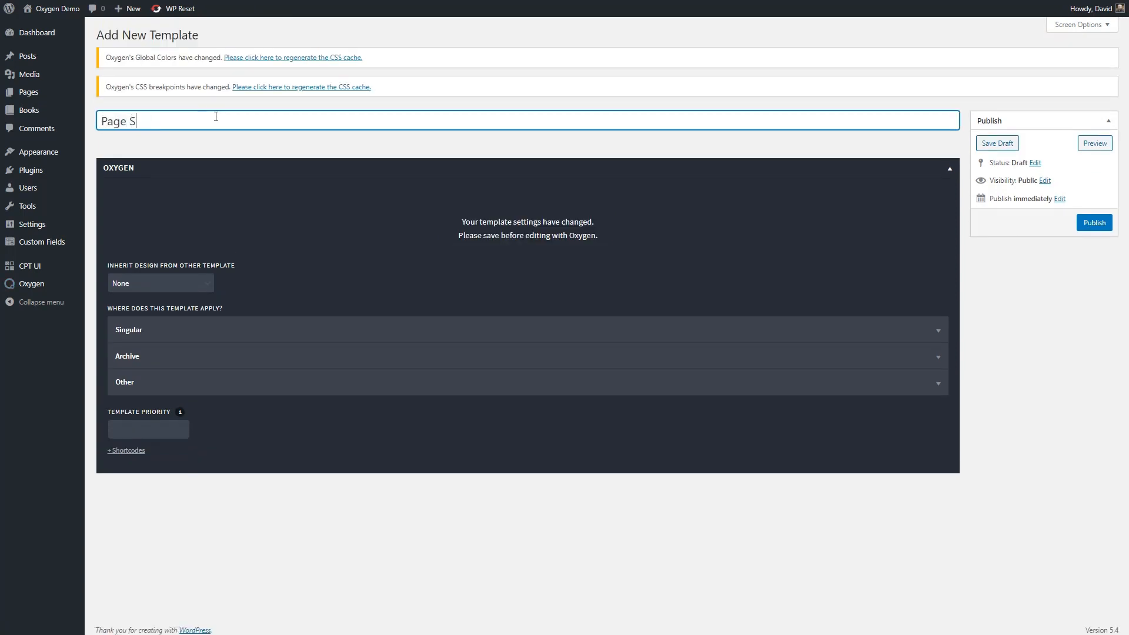
left_click(152, 283)
left_click(134, 308)
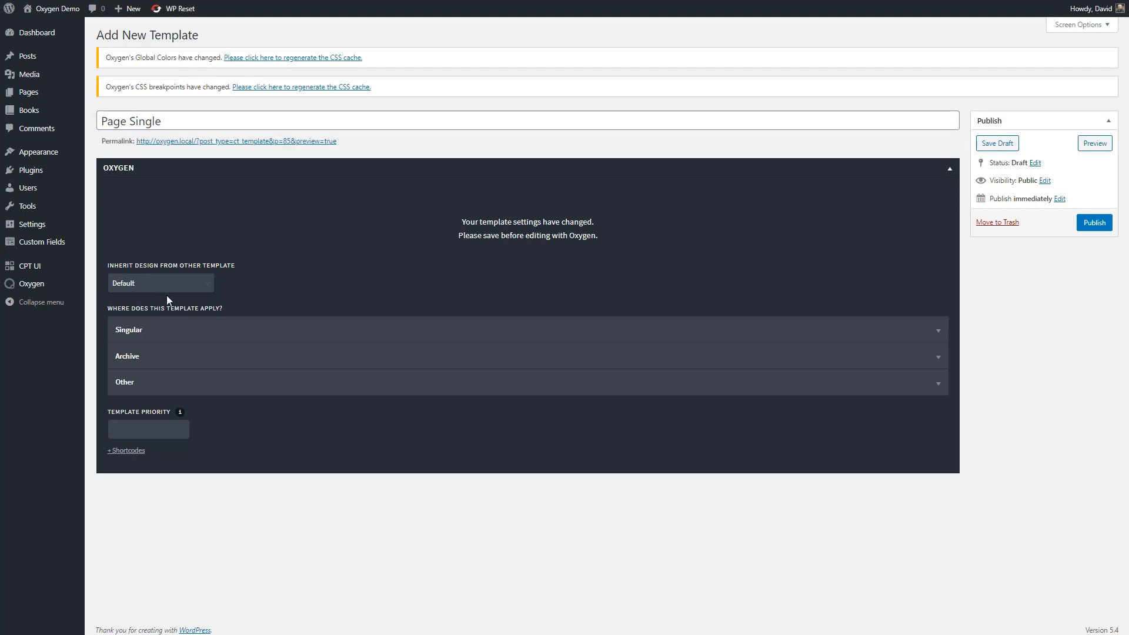
- Apply the template to singular Pages with a template priority of 10 and publish it
left_click(170, 329)
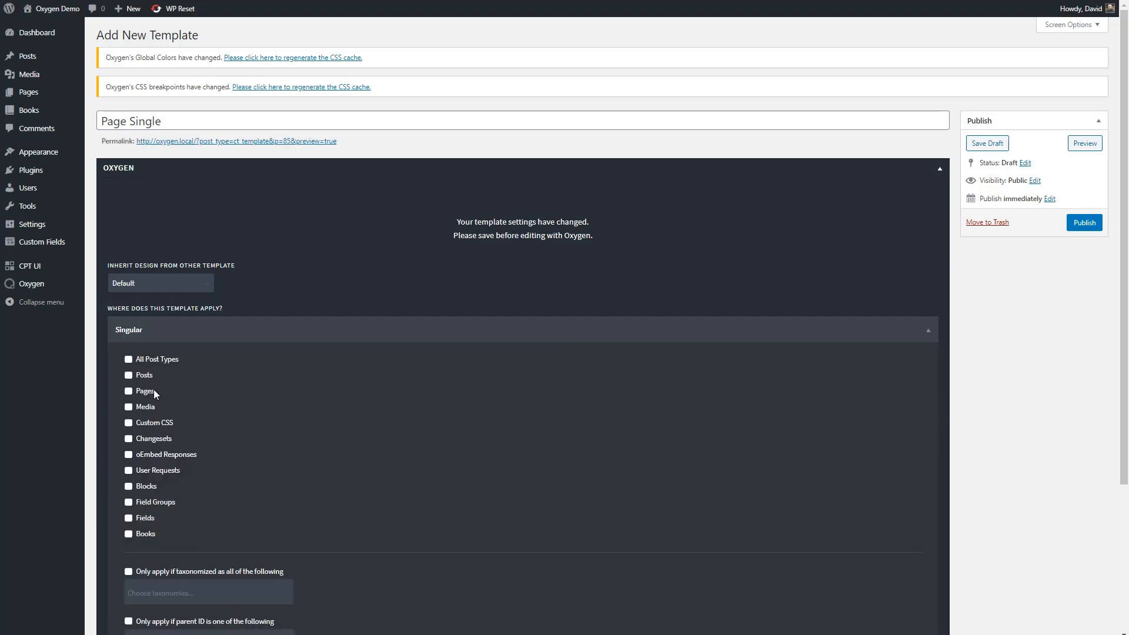
left_click(129, 391)
scroll(206, 390, "down", 3)
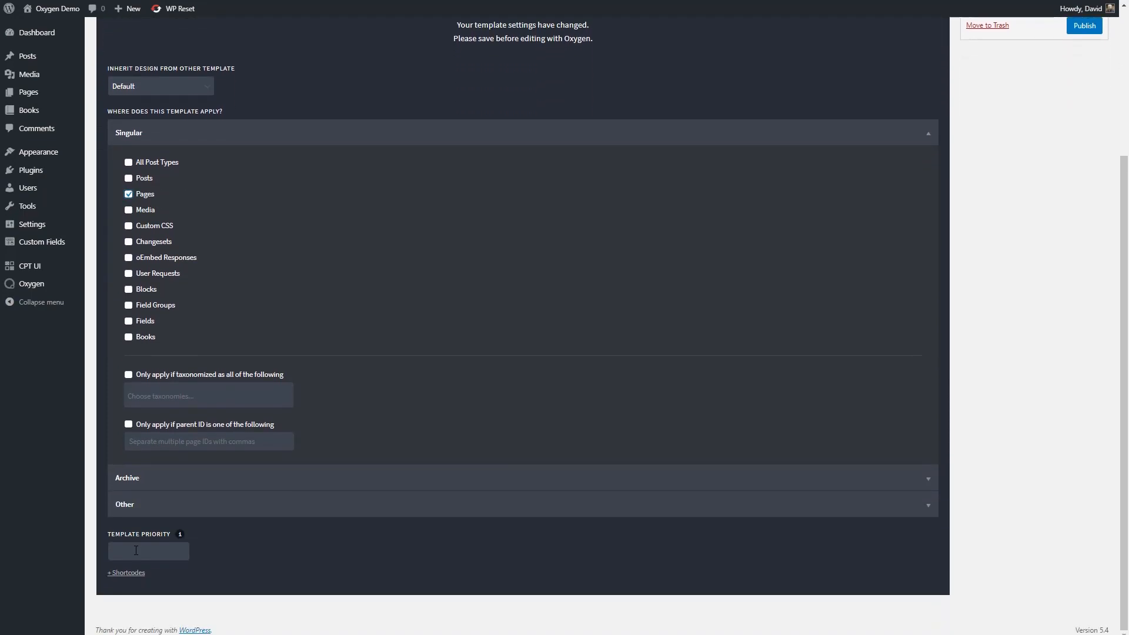
scroll(235, 423, "up", 3)
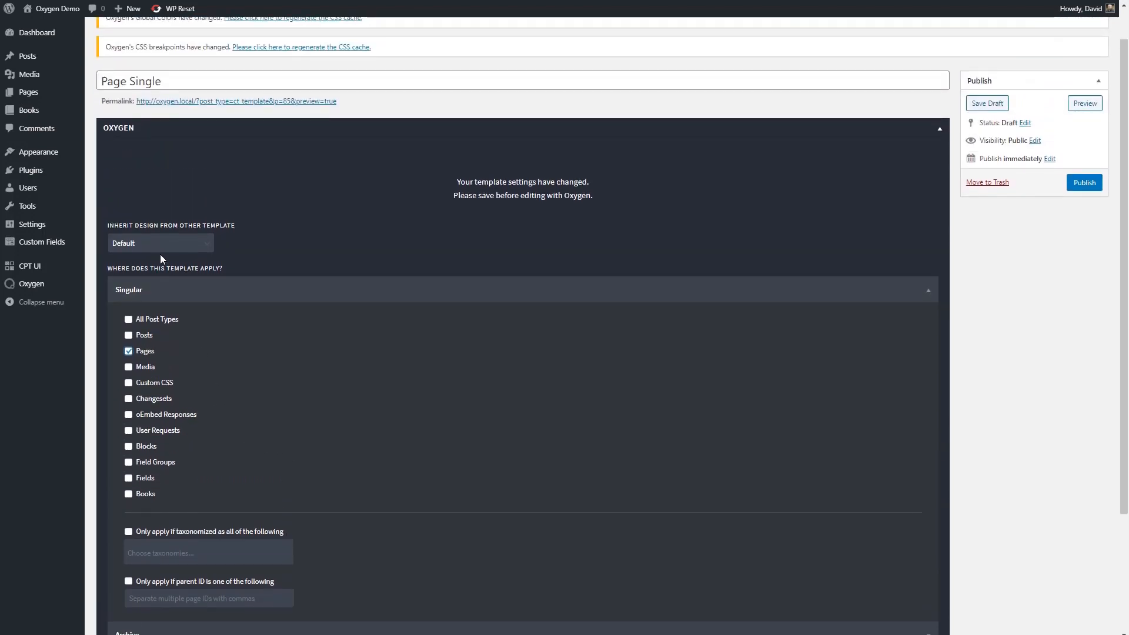
scroll(210, 295, "down", 3)
left_click(127, 546)
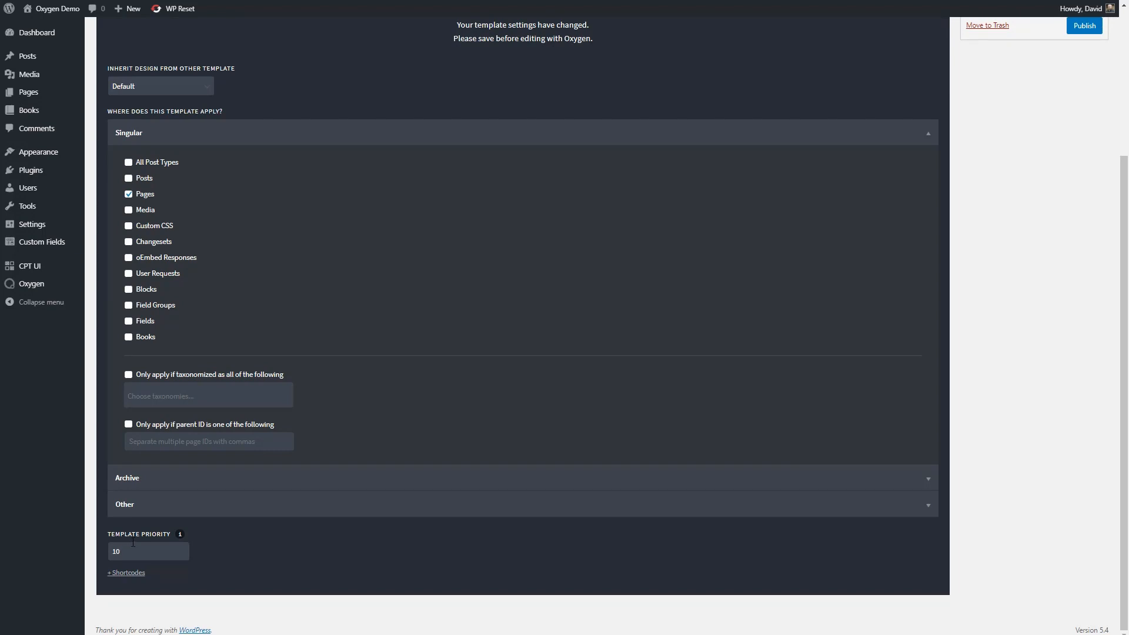
scroll(462, 339, "up", 4)
left_click(1081, 223)
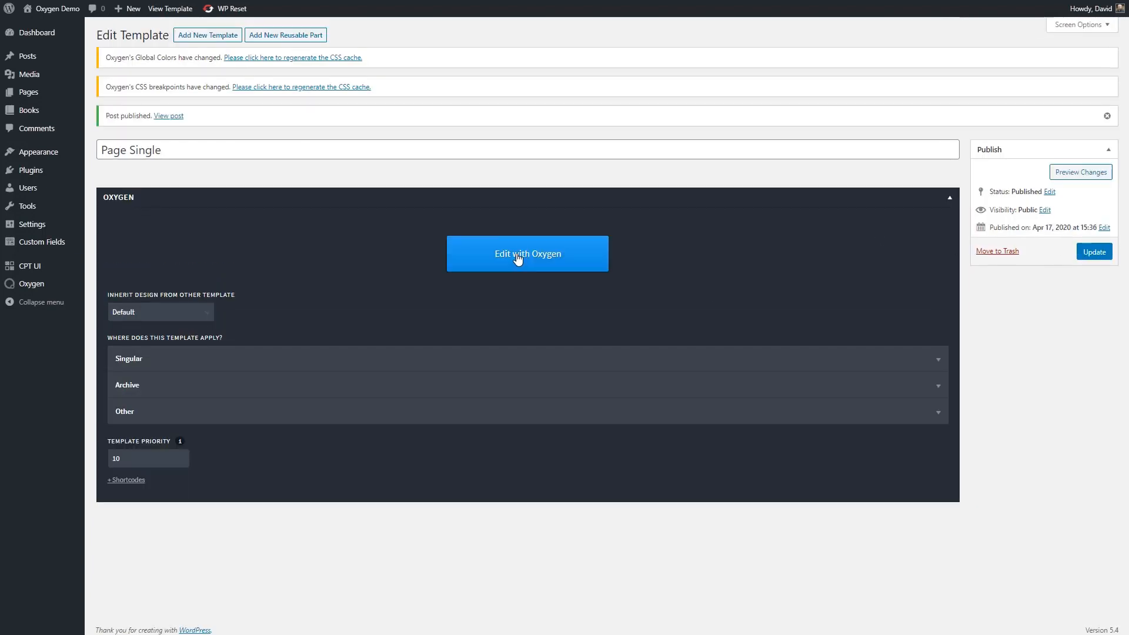
- Edit the template with Oxygen, adding a 60/40 Columns element and setting its left column's width to 70%
left_click(604, 256)
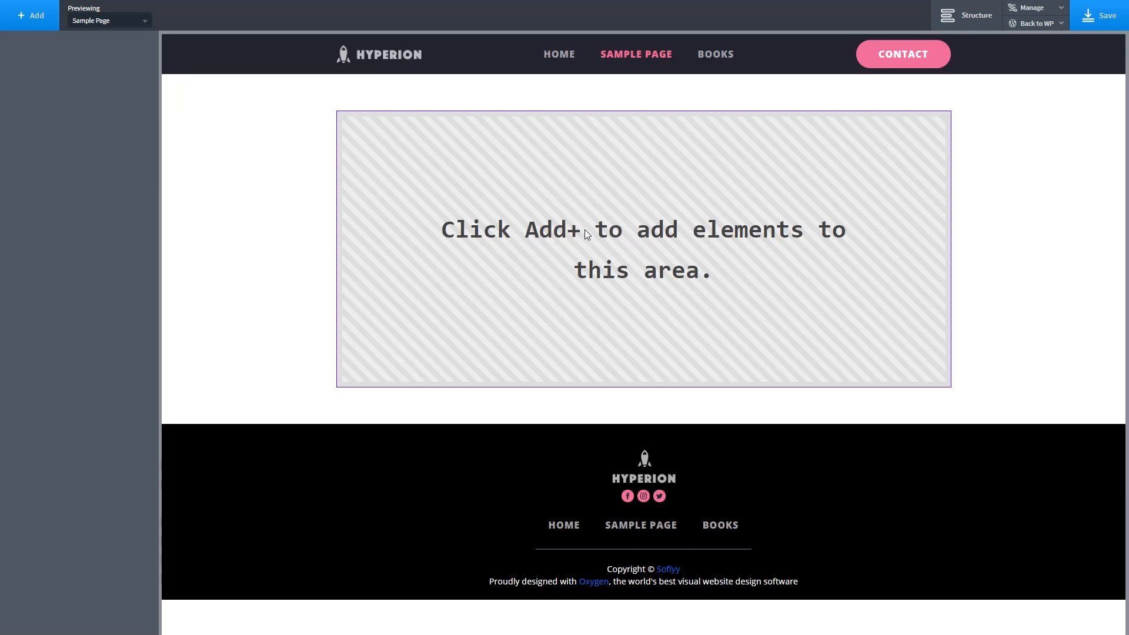
left_click(30, 18)
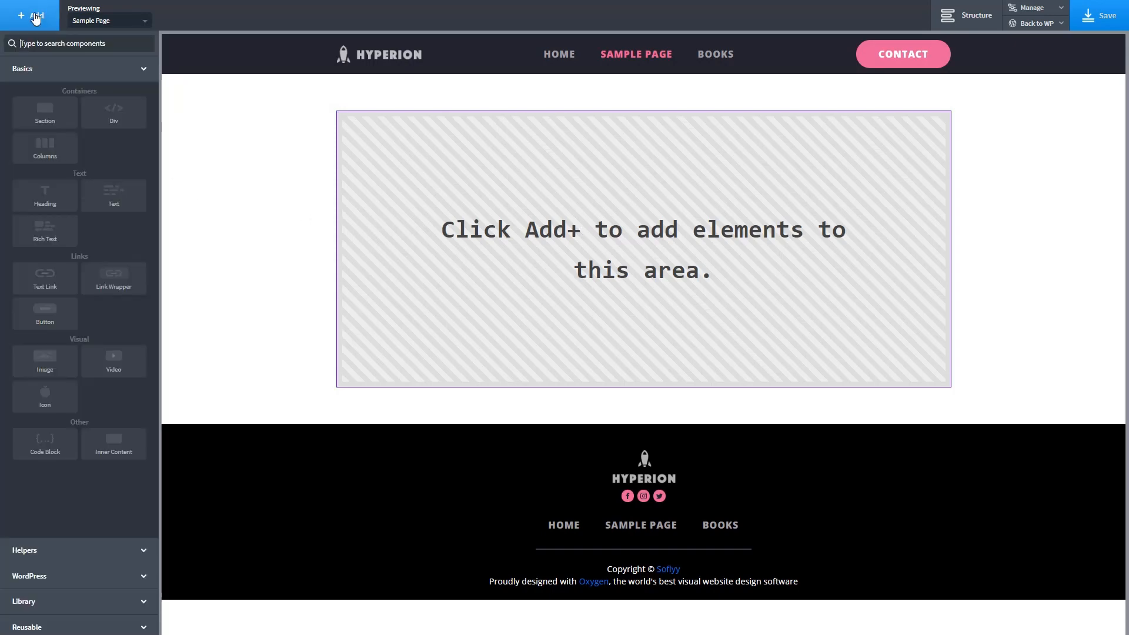
left_click(47, 149)
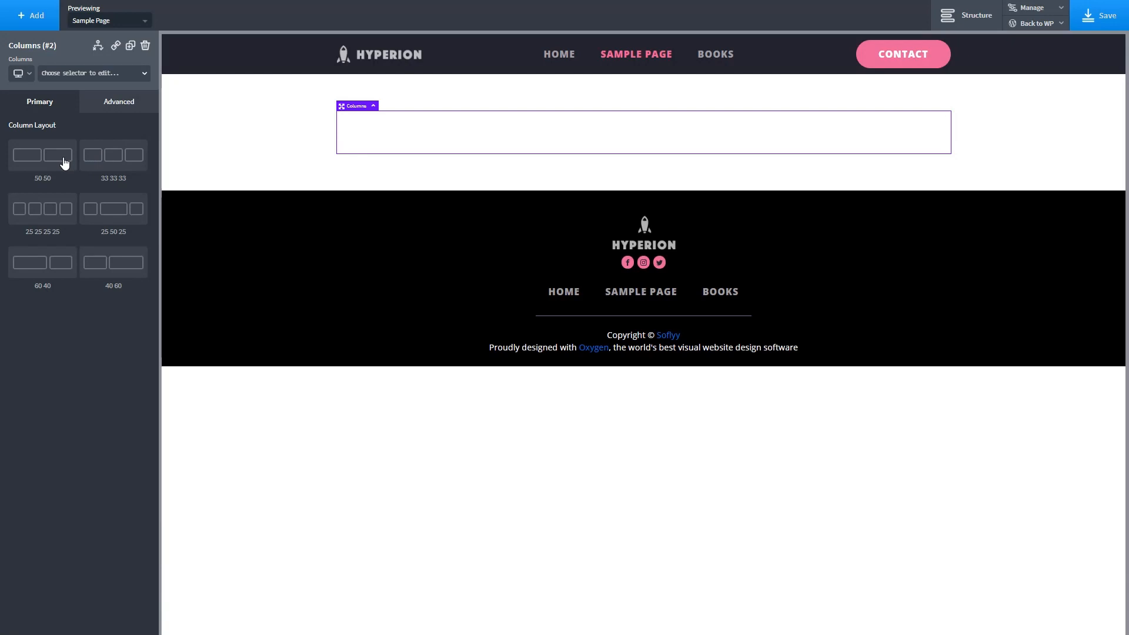
left_click(60, 268)
left_click(529, 135)
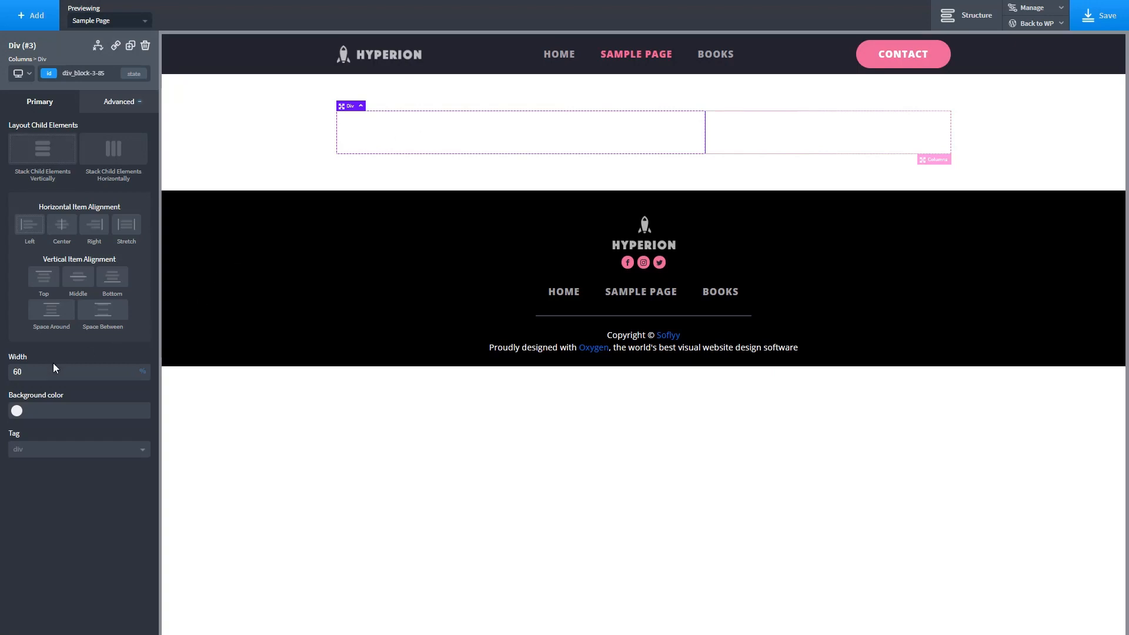
type("70")
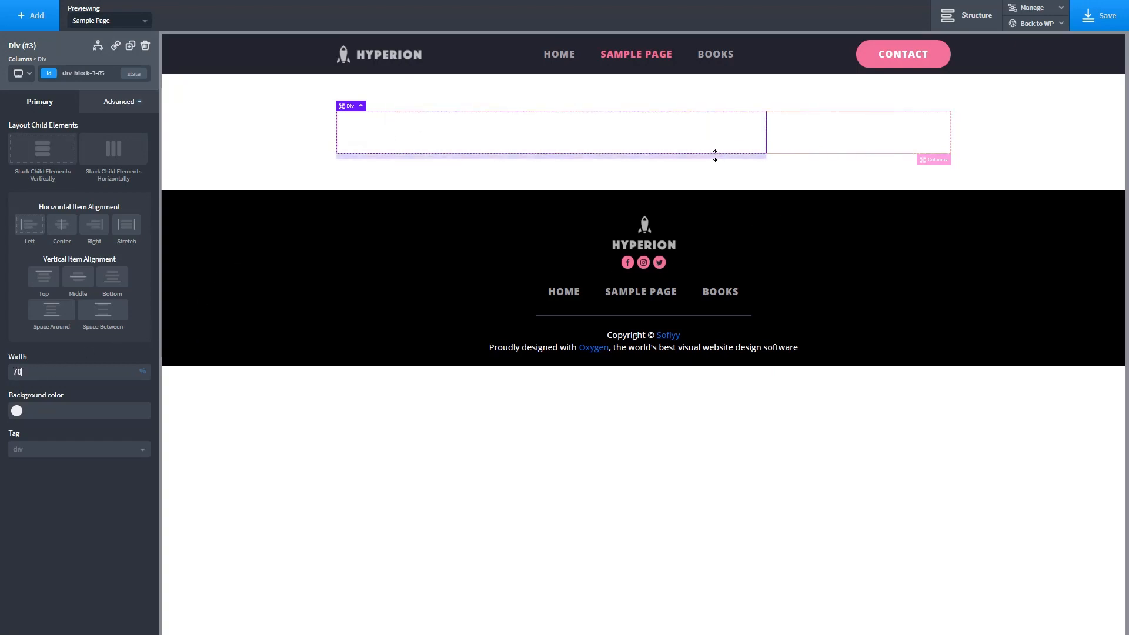
- Insert the Site Sidebar element into the narrow right column
left_click(833, 137)
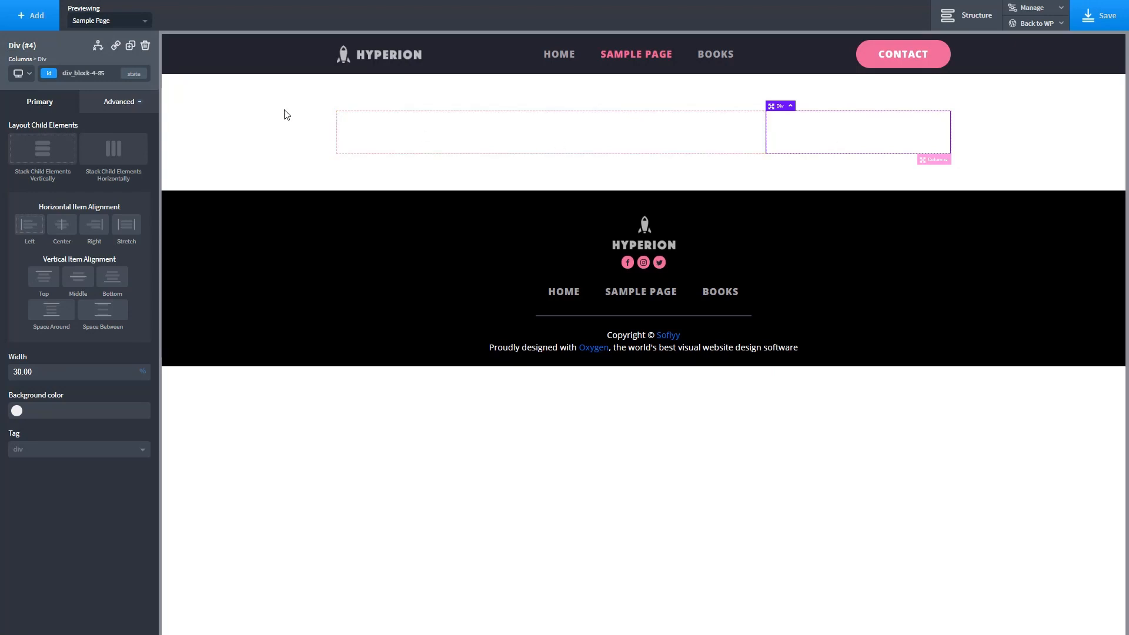
left_click(25, 17)
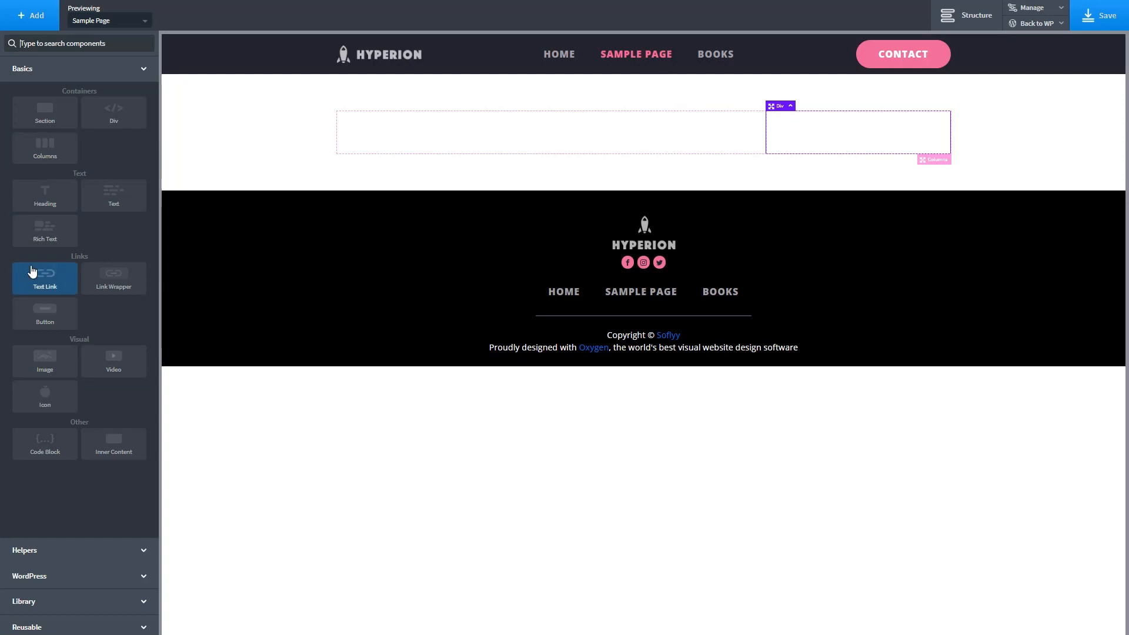
left_click(47, 575)
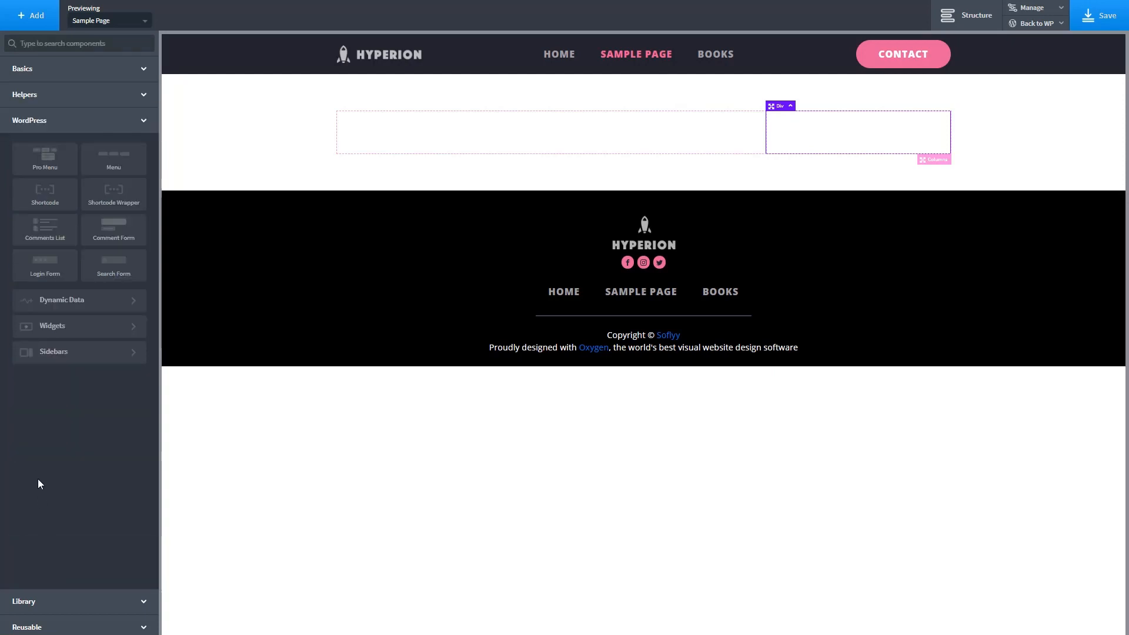
left_click(38, 353)
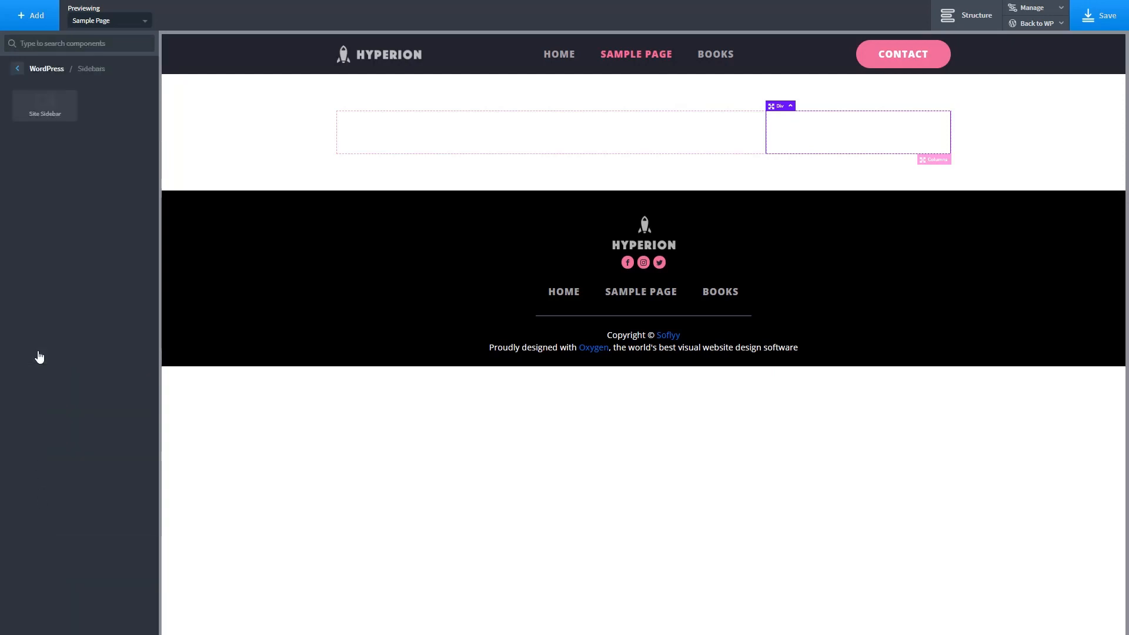
left_click(44, 110)
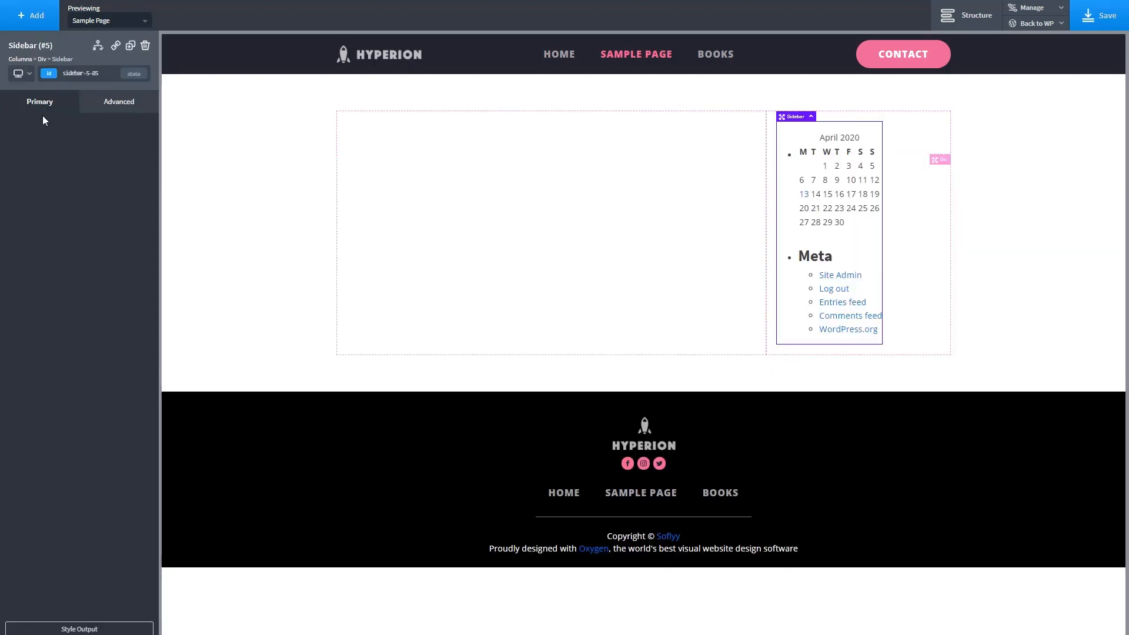
- Set the sidebar element's width to 100%
left_click(124, 106)
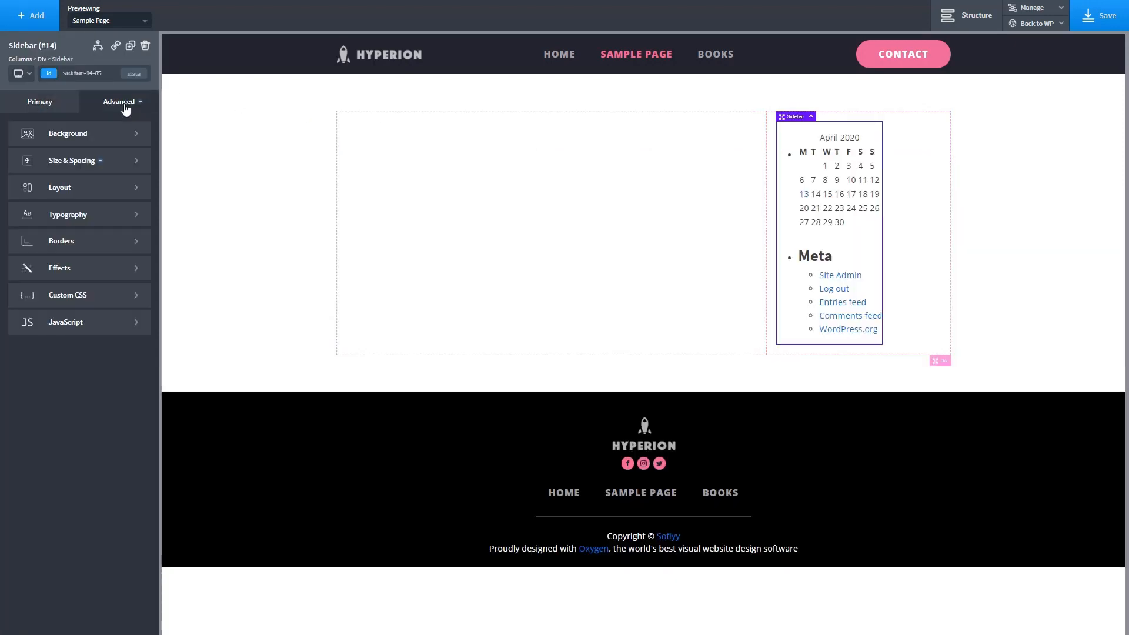
left_click(101, 162)
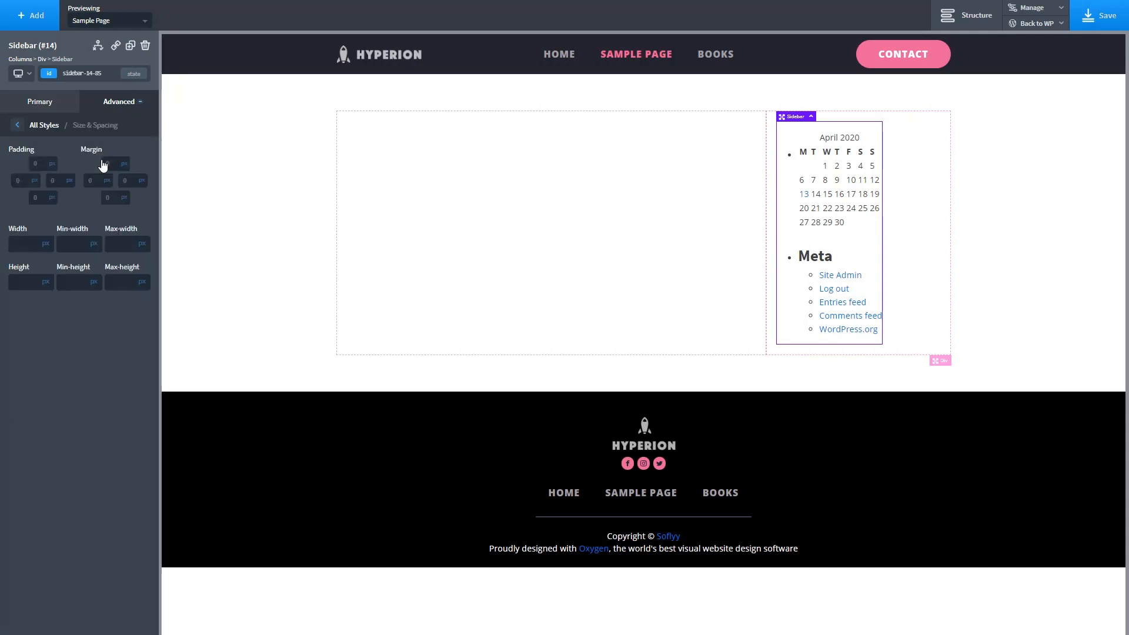
left_click(33, 242)
type("100")
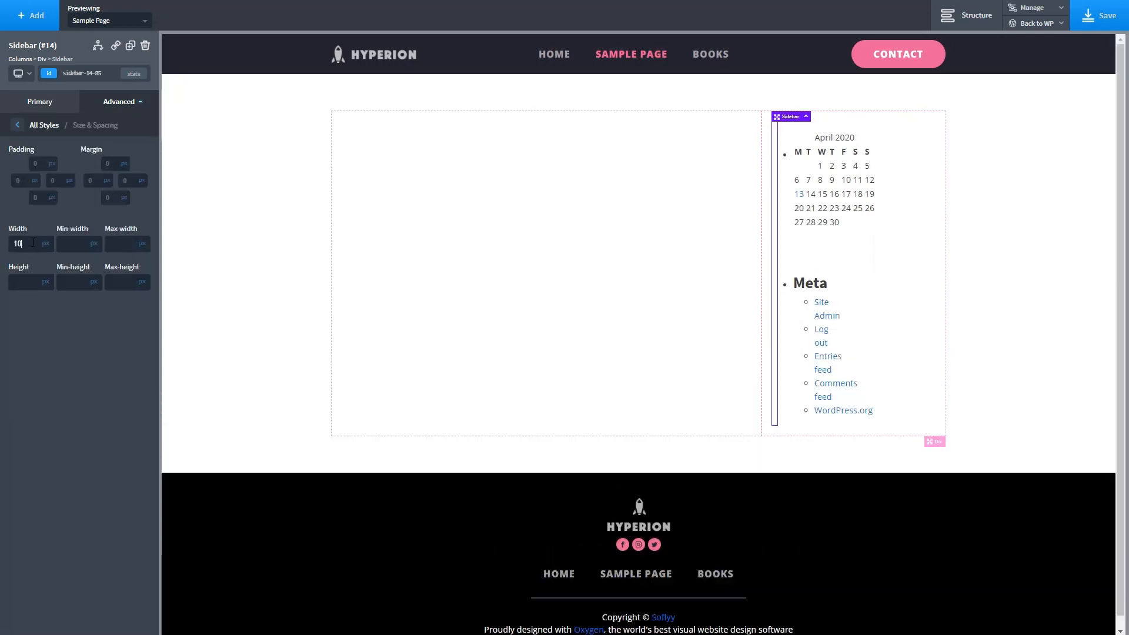
left_click(45, 247)
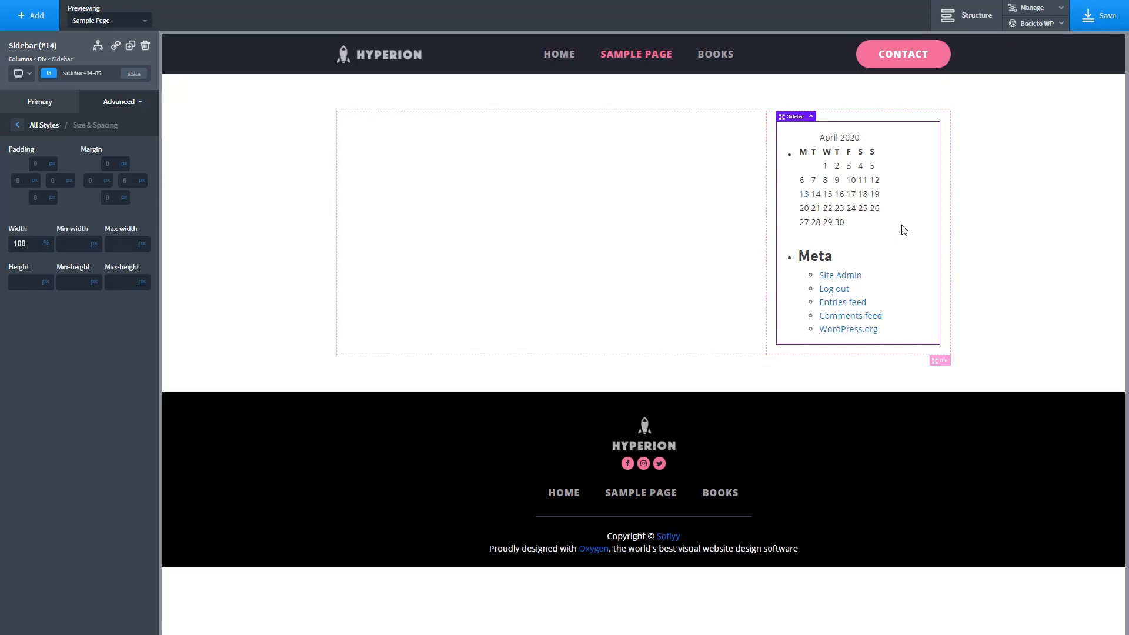
- Add the class sidebar-main to the column div that holds the sidebar
left_click(896, 163)
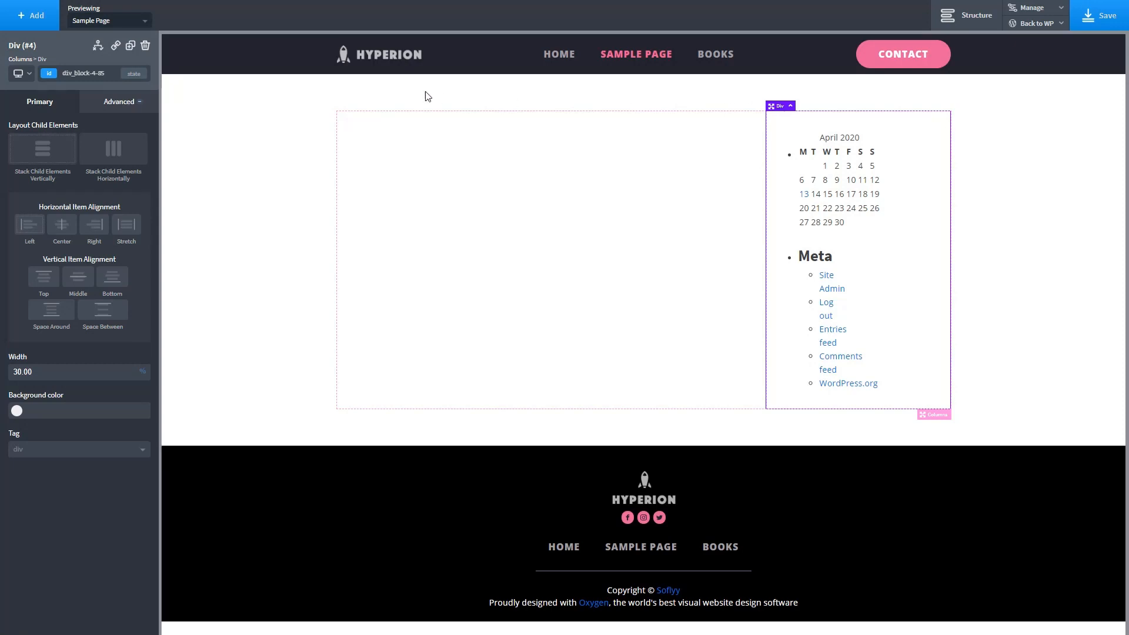
left_click(72, 73)
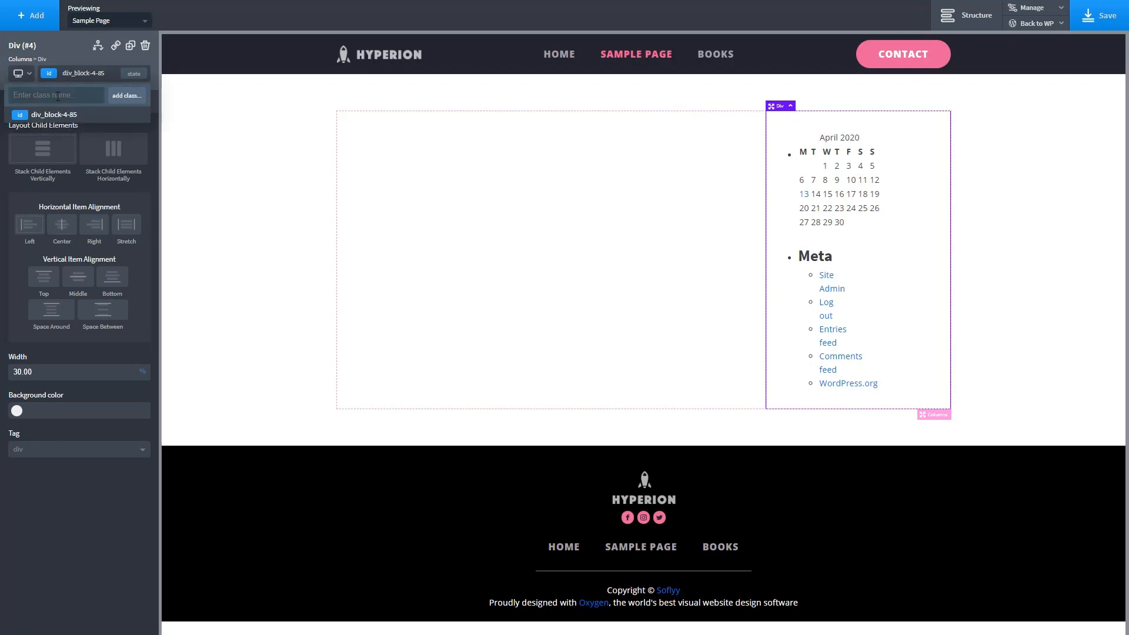
type("sidebar-main")
key("Return")
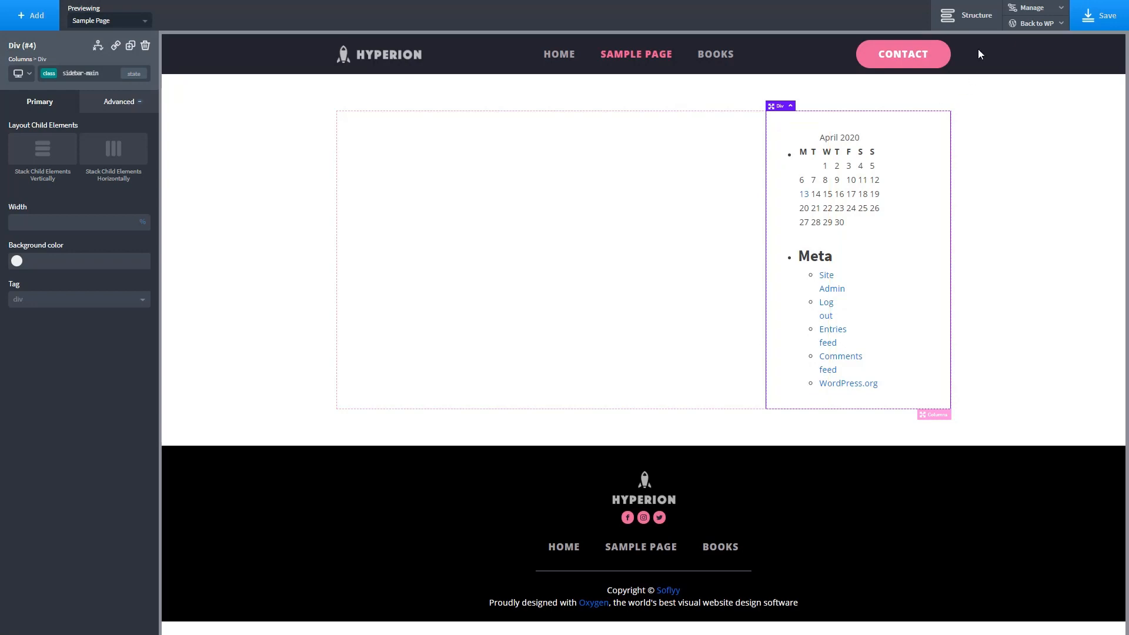
- Add a .sidebar-main .widget rule to the site stylesheet with list-style-type: none and margin-bottom: 10px
left_click(1030, 8)
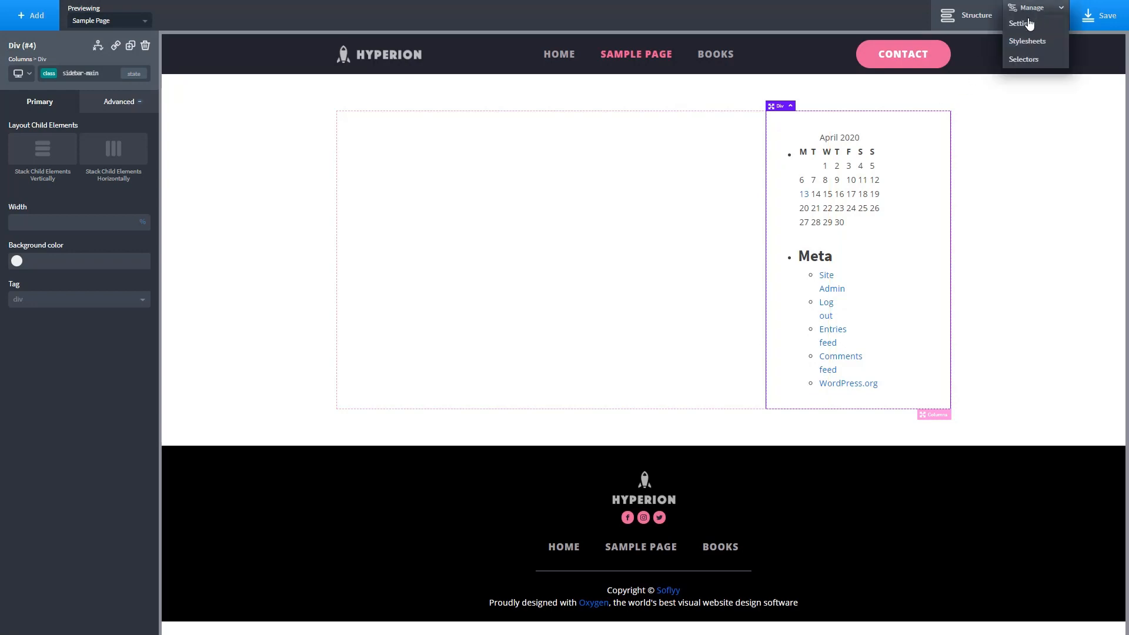
left_click(1027, 42)
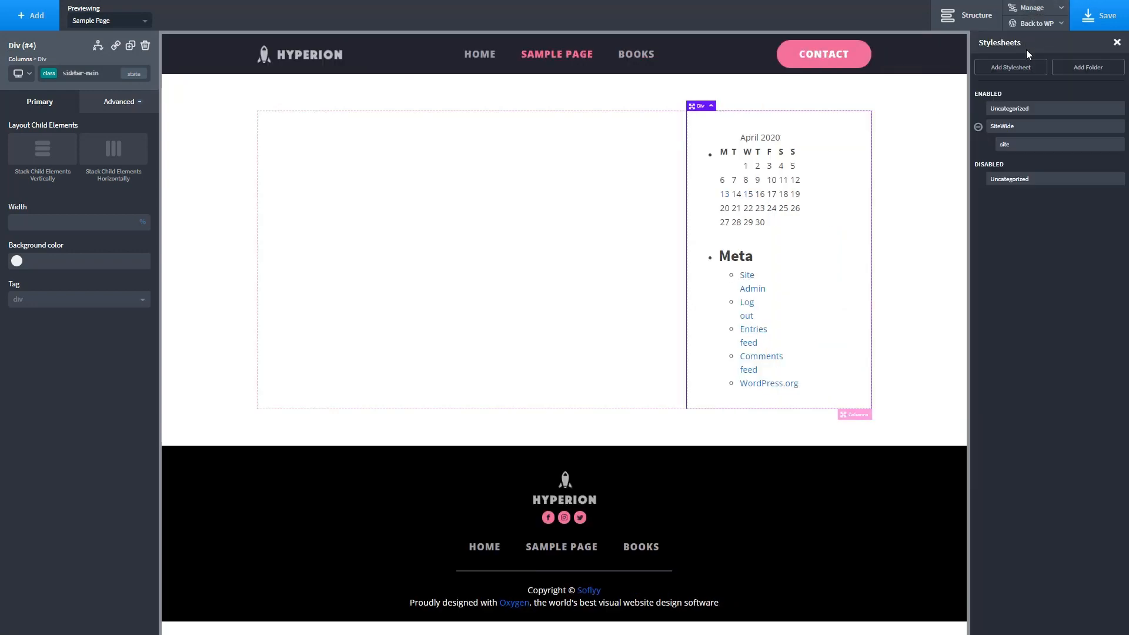
left_click(1019, 145)
type(".sidebar-main .w")
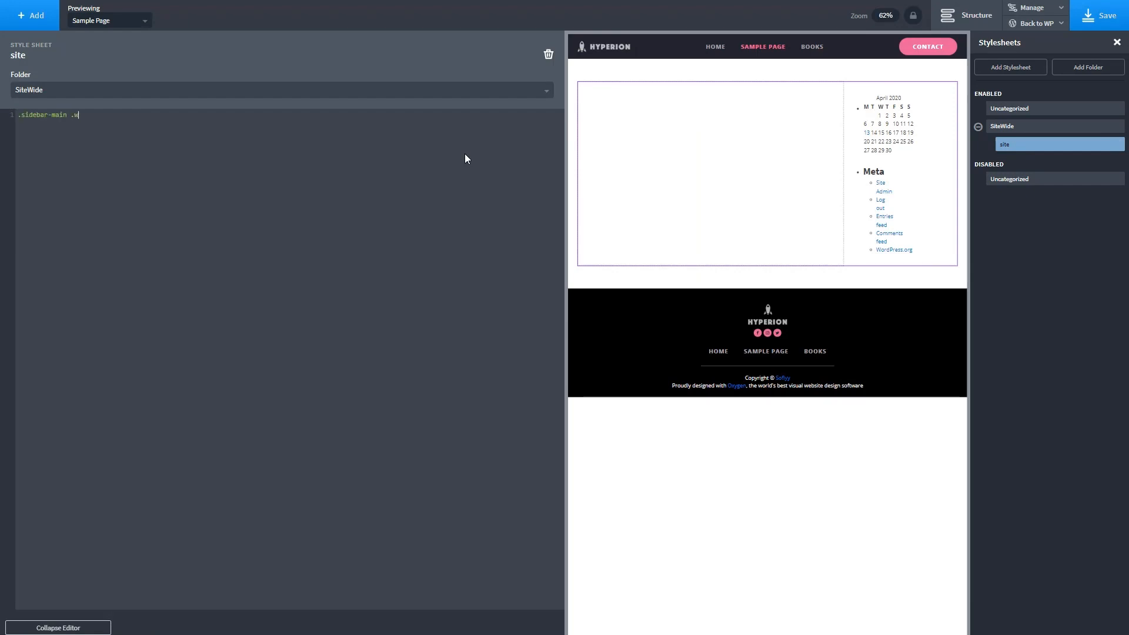
type("{")
key("Return")
type("list-style-type: none;")
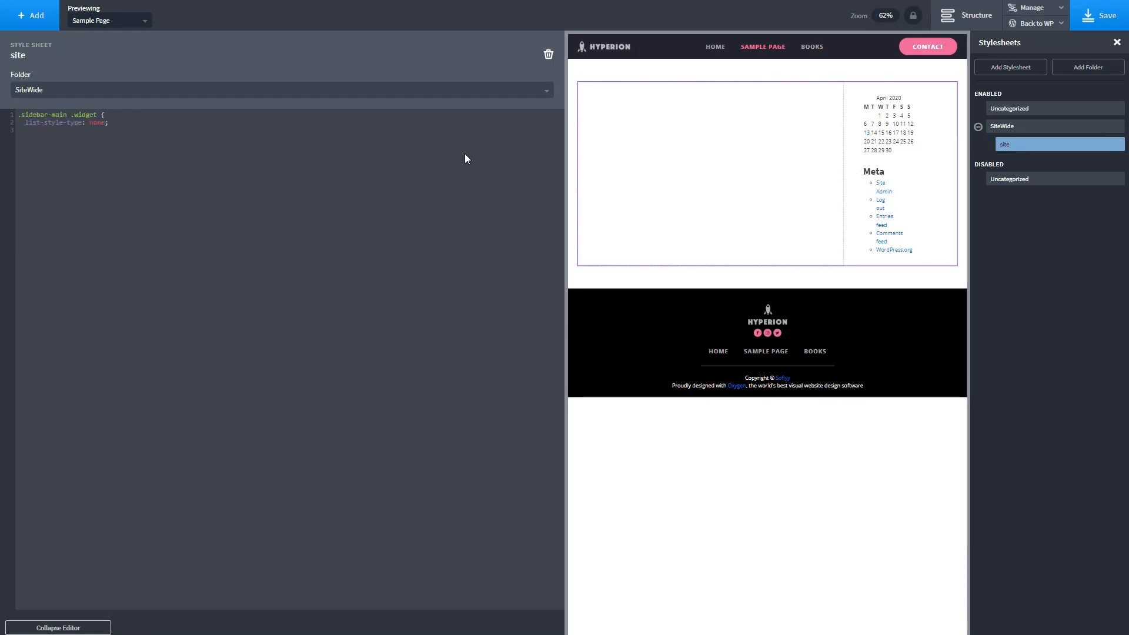
key("Return")
type("margin-bottom: 10px;")
key("Return")
type("}")
left_click(84, 631)
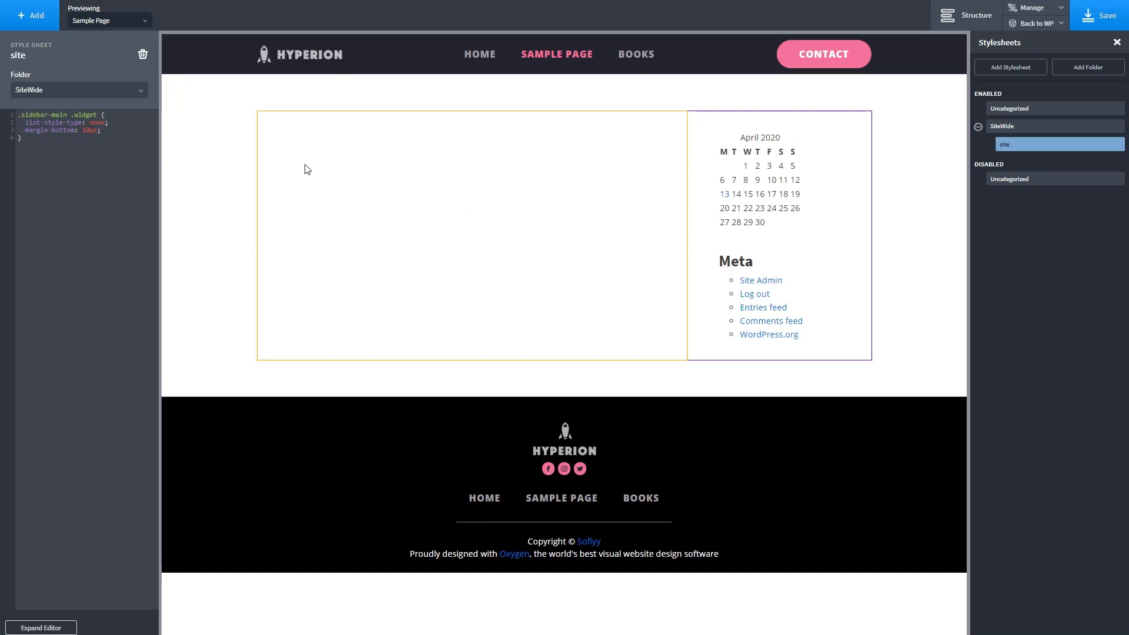
- Insert the dynamic Featured Image element into the wide column
left_click(24, 17)
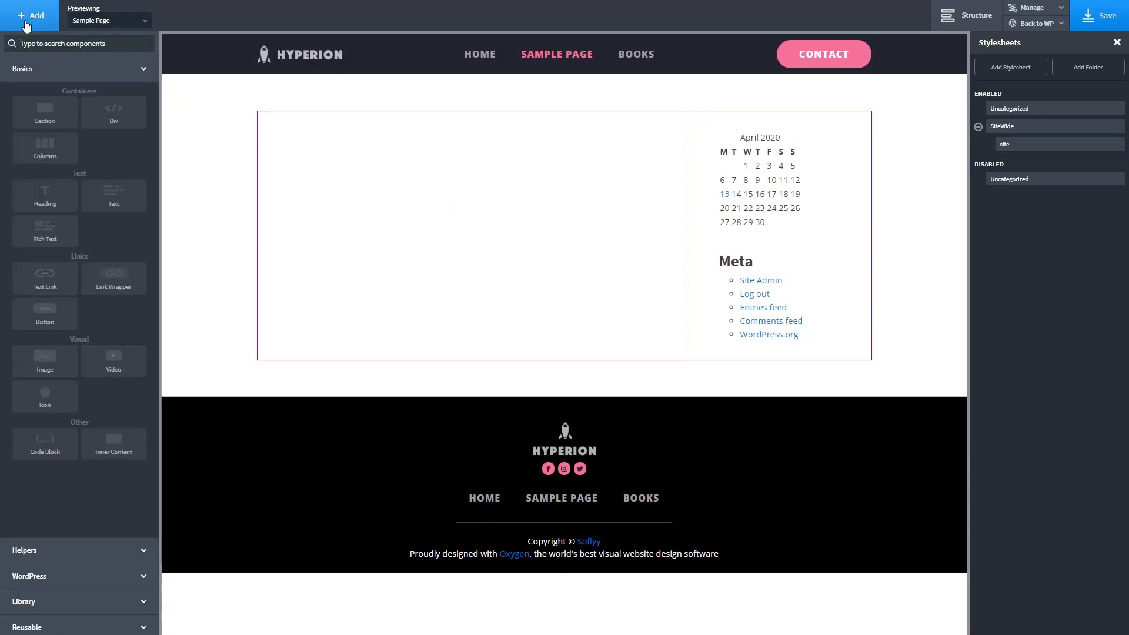
left_click(36, 574)
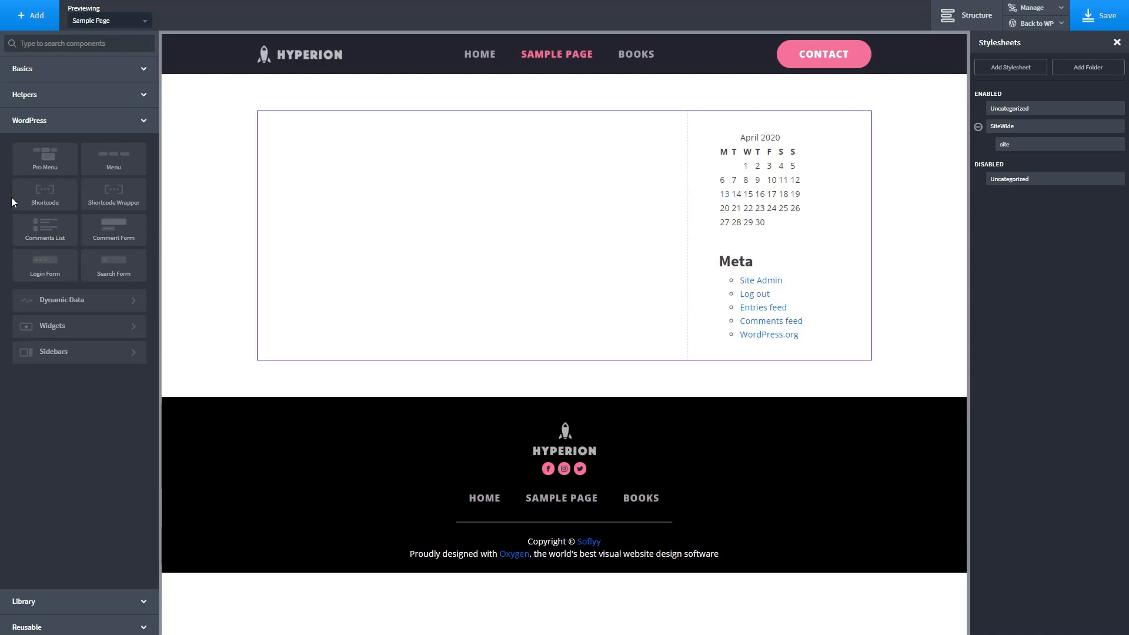
left_click(40, 299)
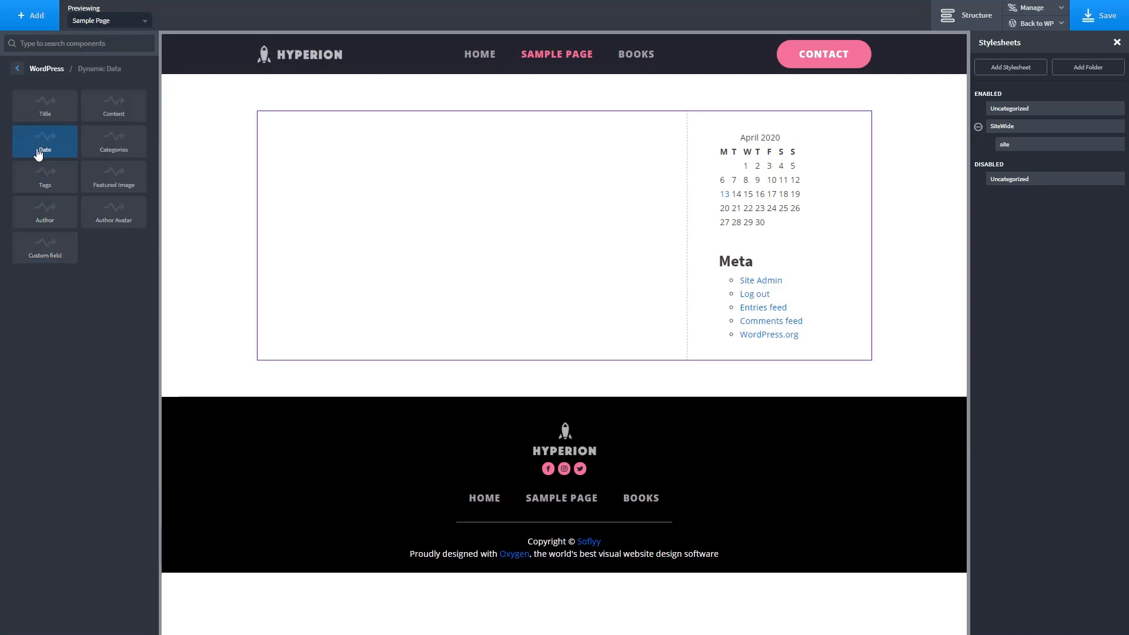
left_click(375, 171)
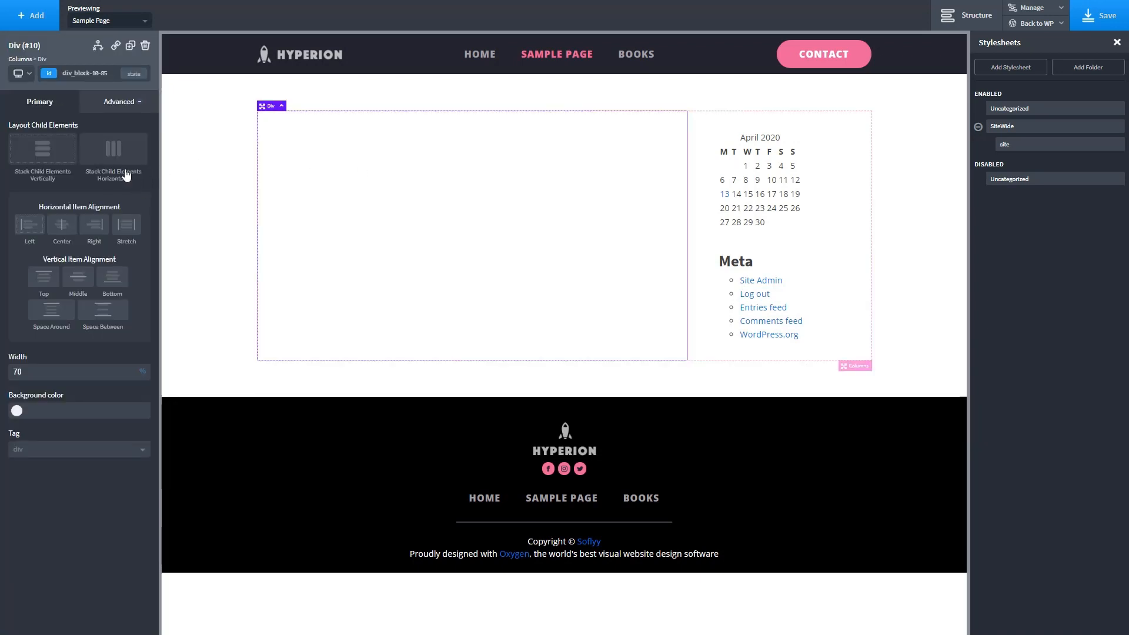
left_click(28, 19)
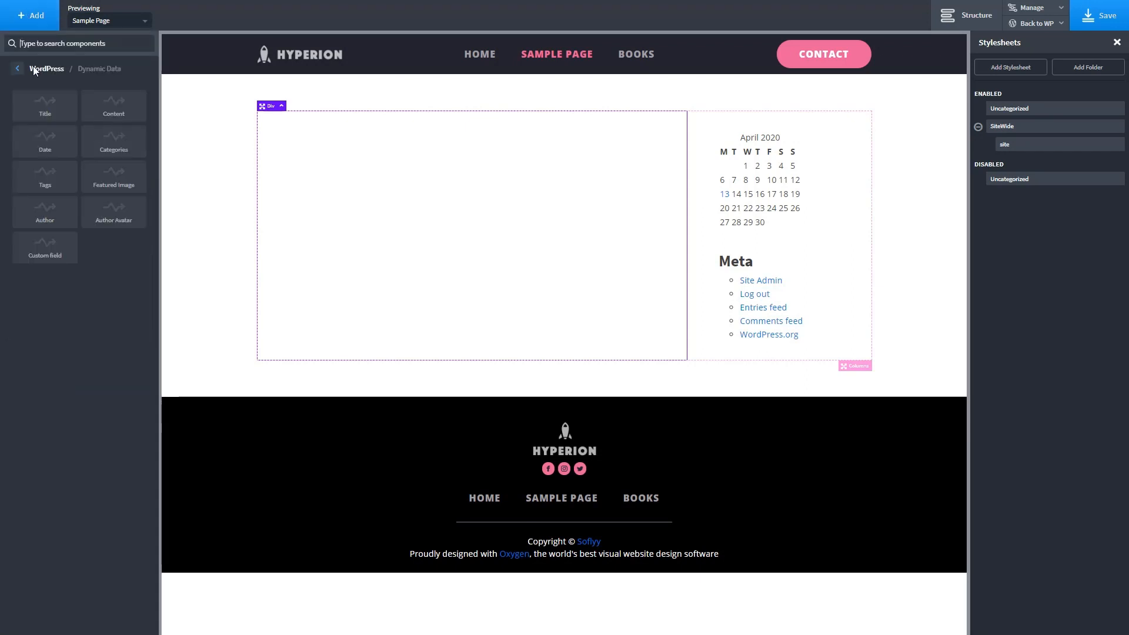
left_click(103, 183)
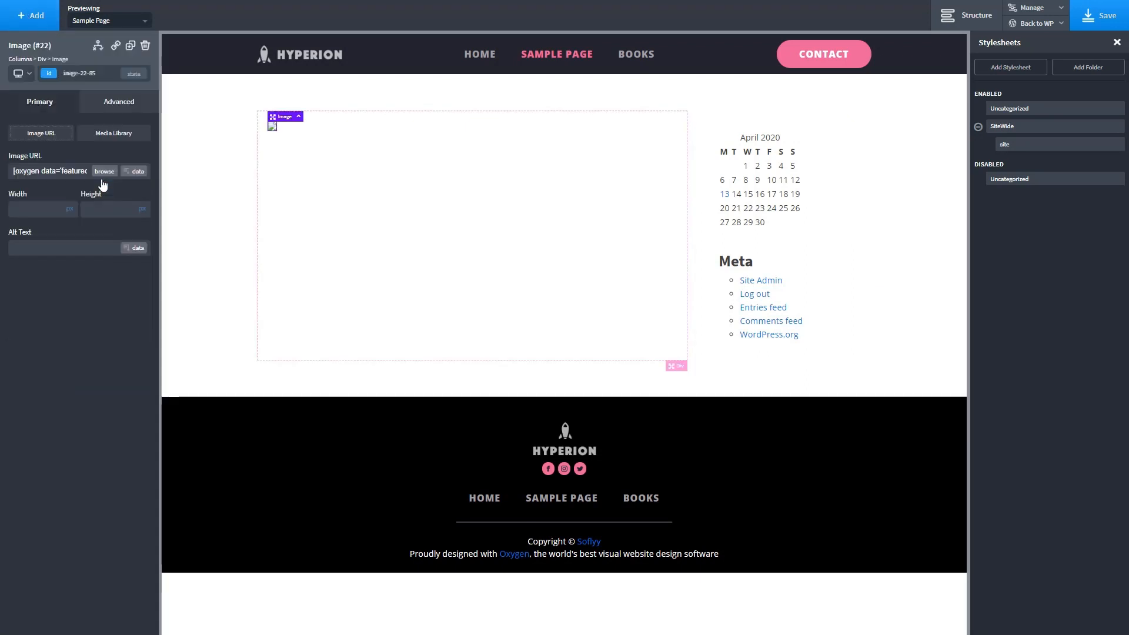
- Set the featured image's width to 100%
left_click(42, 206)
type("100")
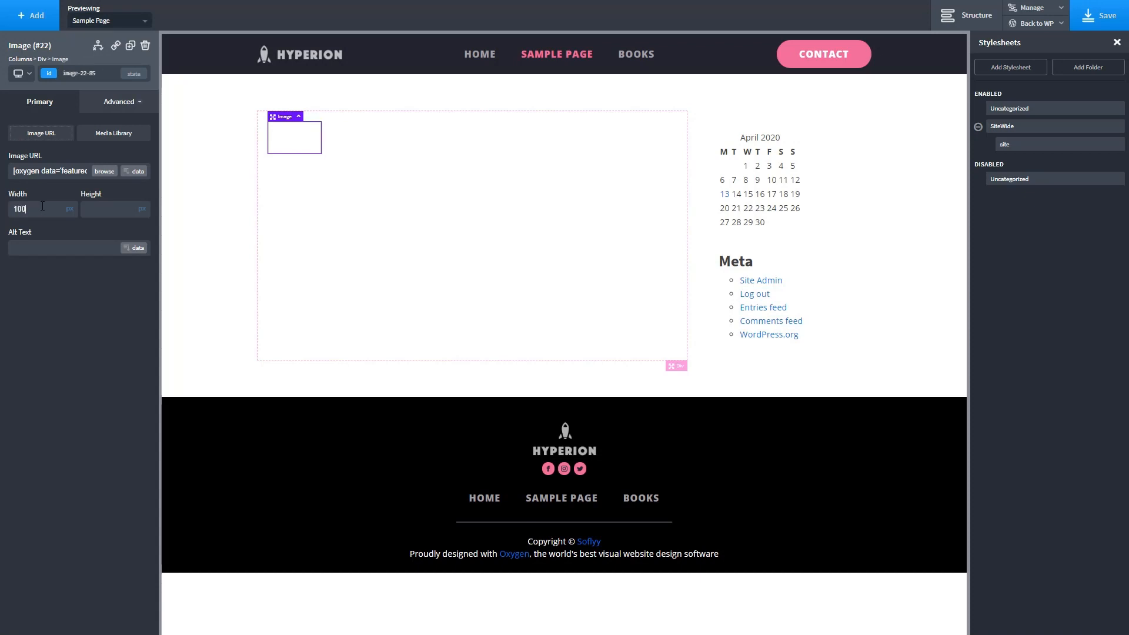
left_click(73, 216)
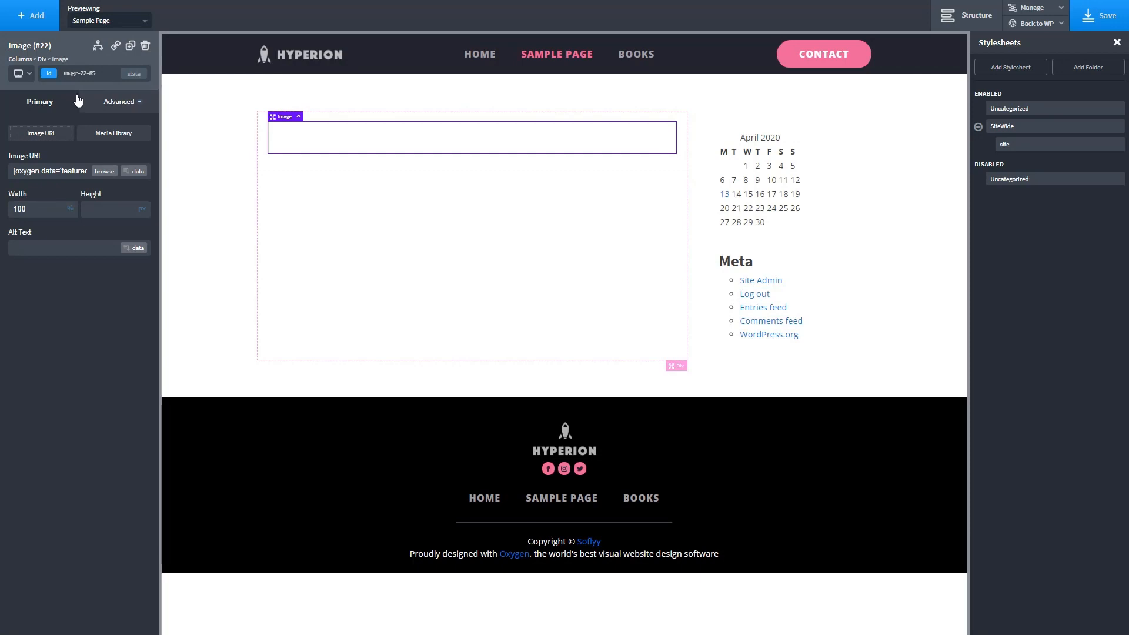
- Insert the dynamic Title and Content elements below the featured image in the wide column
left_click(29, 16)
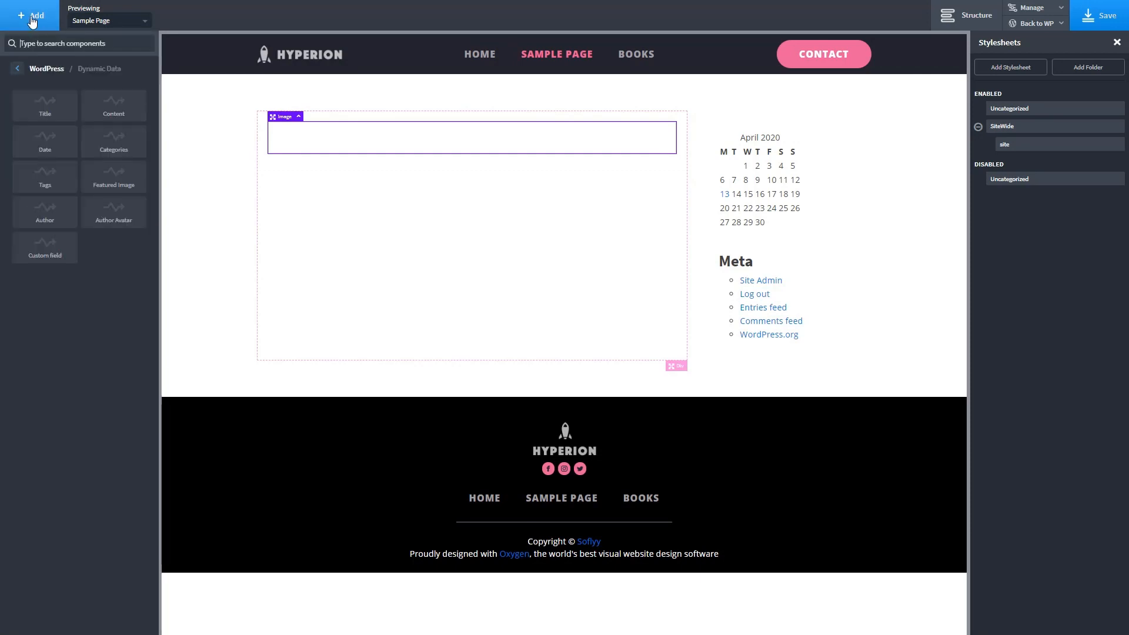
left_click(39, 104)
left_click(28, 15)
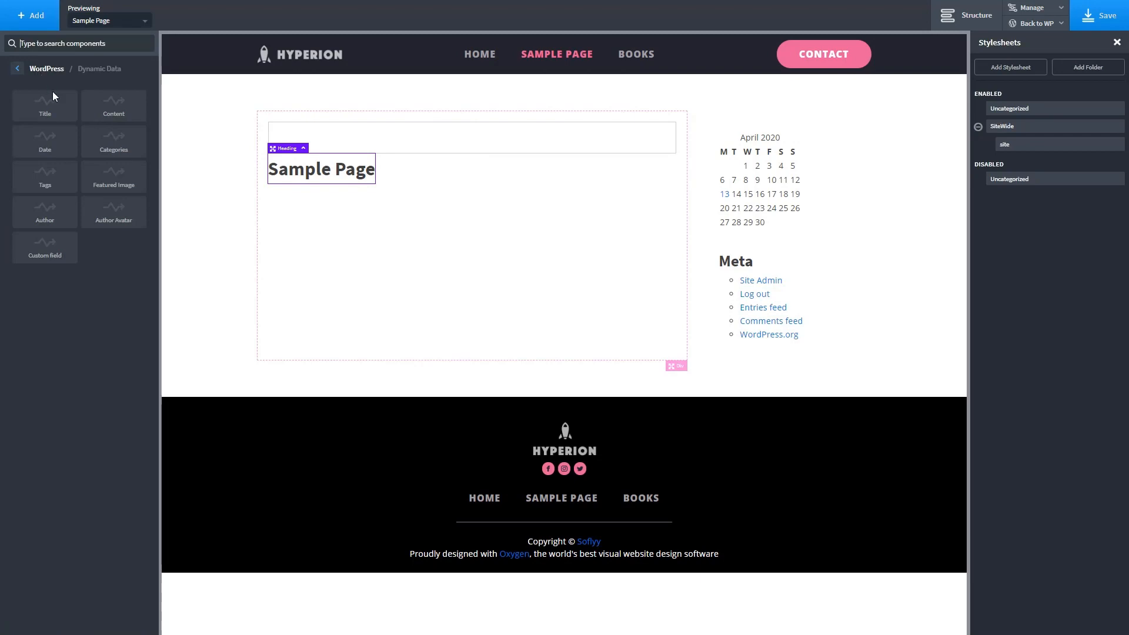
left_click(112, 108)
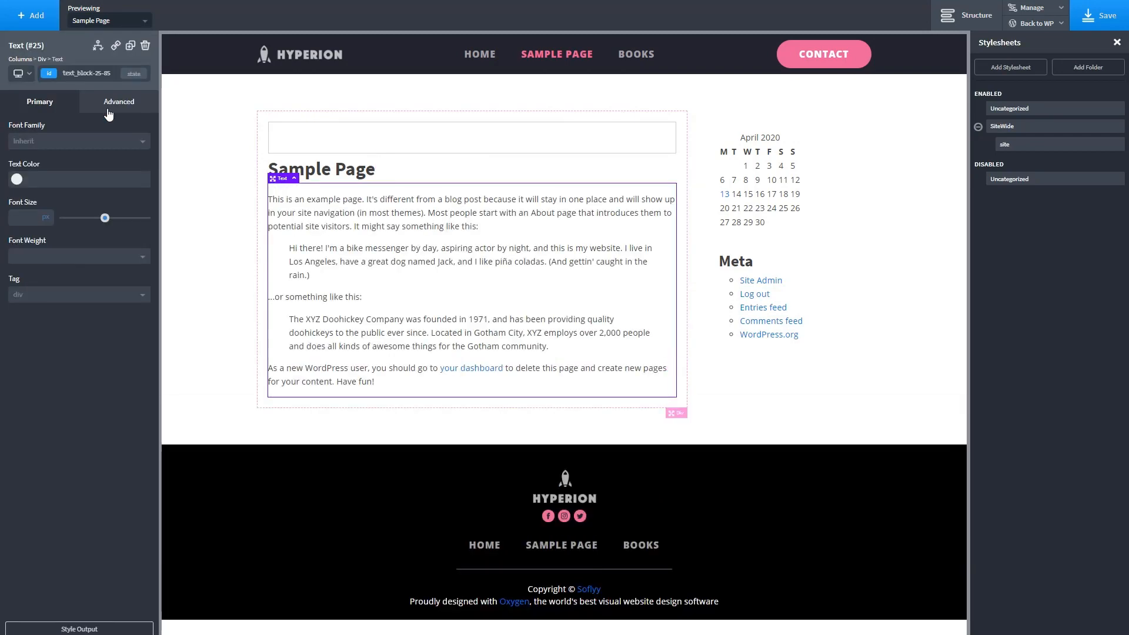
- Save the page template and view the sample page on the site's frontend
left_click(1096, 15)
left_click(1052, 25)
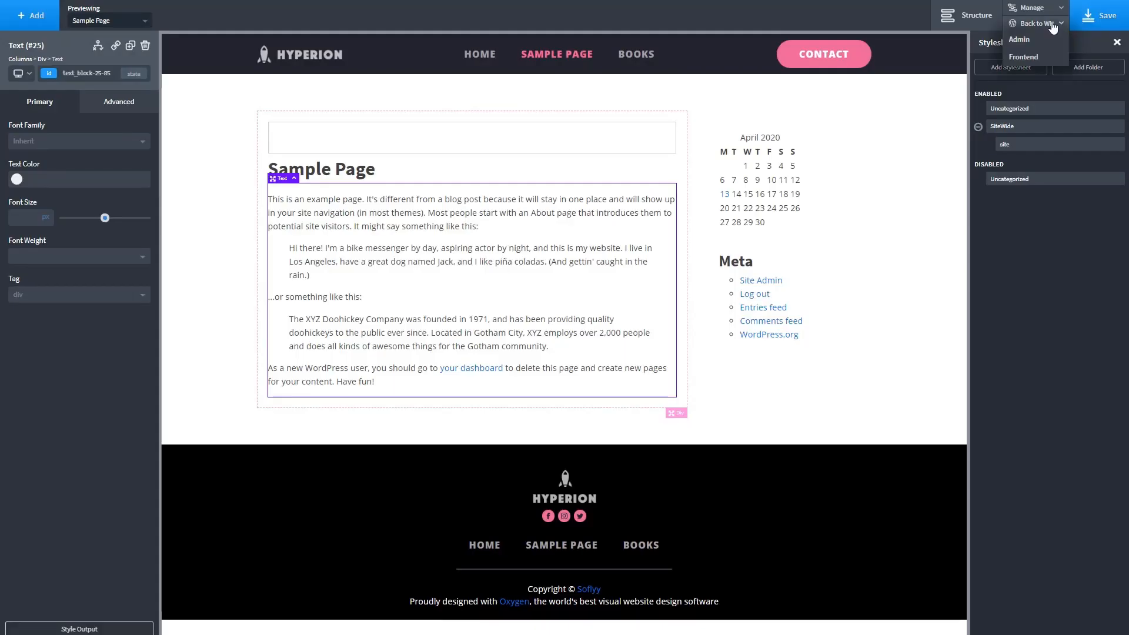
left_click(1033, 57)
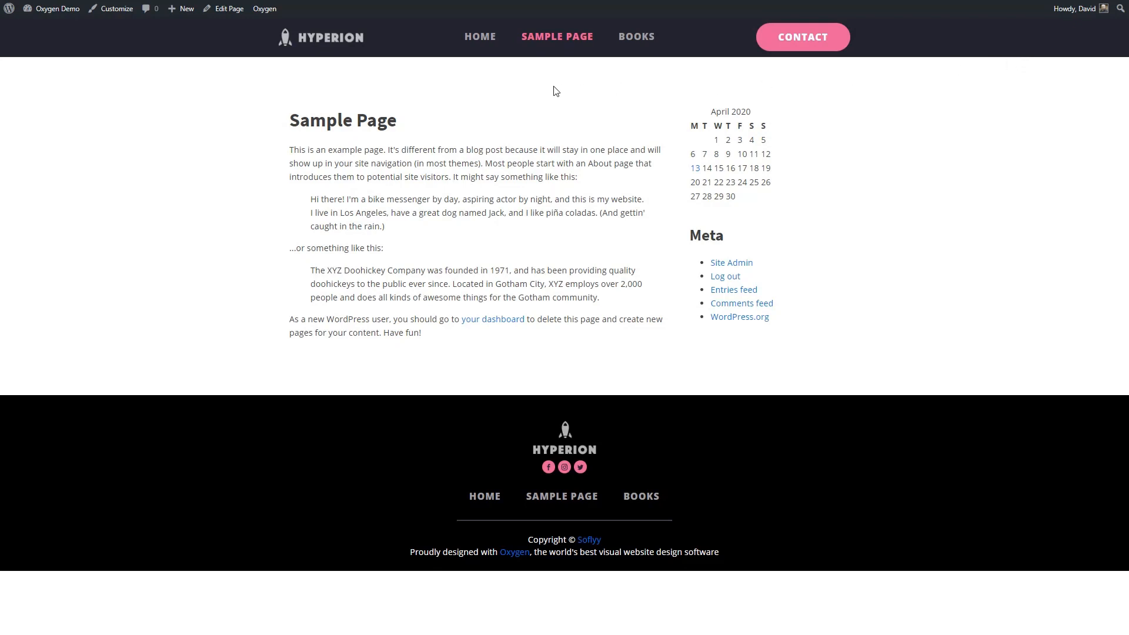
- Go to the WordPress dashboard and start a new Oxygen template titled Posts Single
left_click(54, 27)
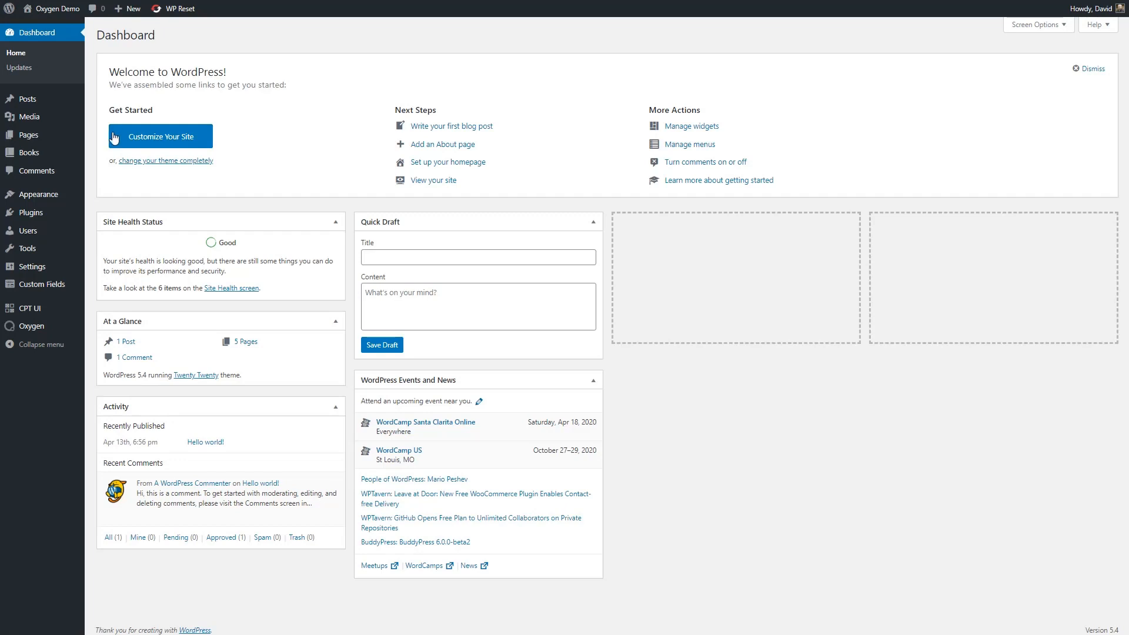
mouse_move(46, 330)
left_click(107, 342)
left_click(189, 36)
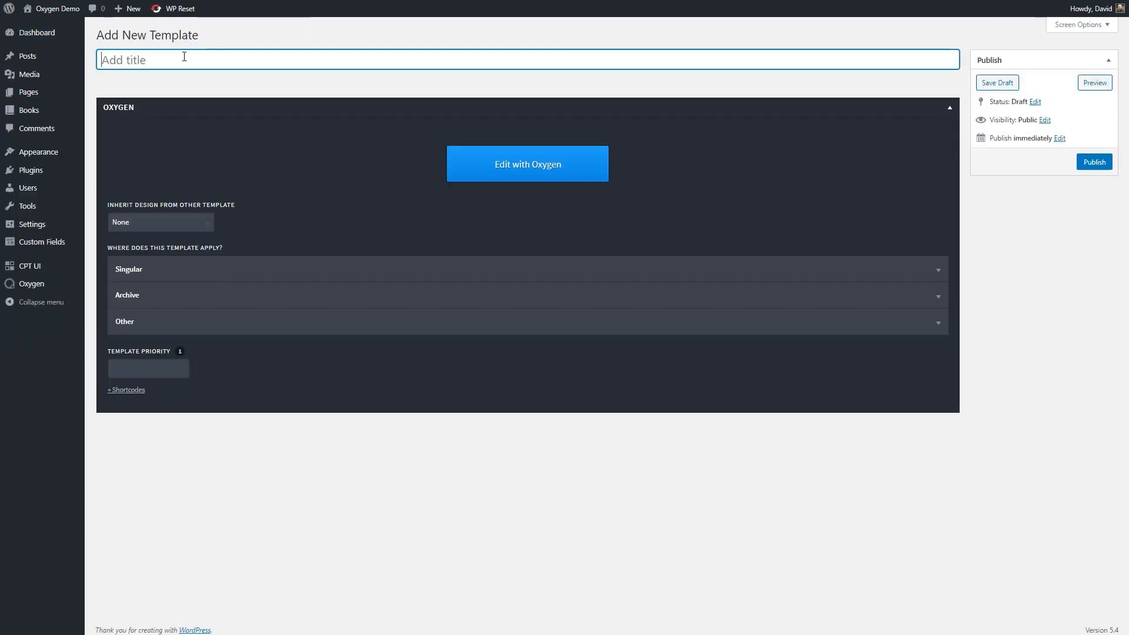
type("Posts Singl")
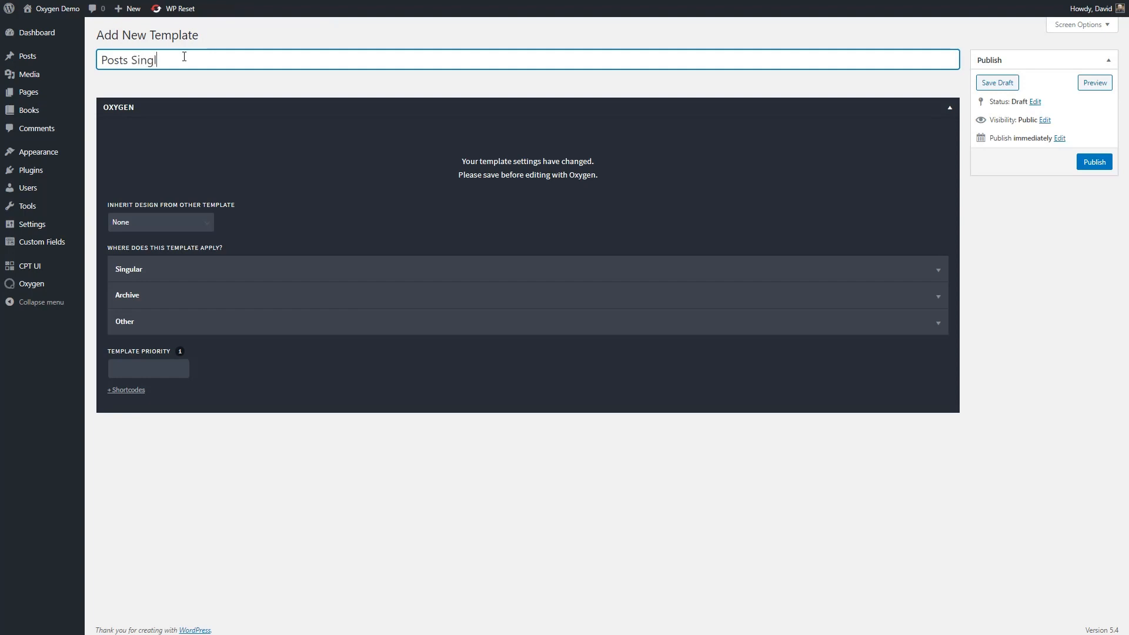
- Make the template inherit the Default design, apply it to singular Posts, and publish it
left_click(167, 224)
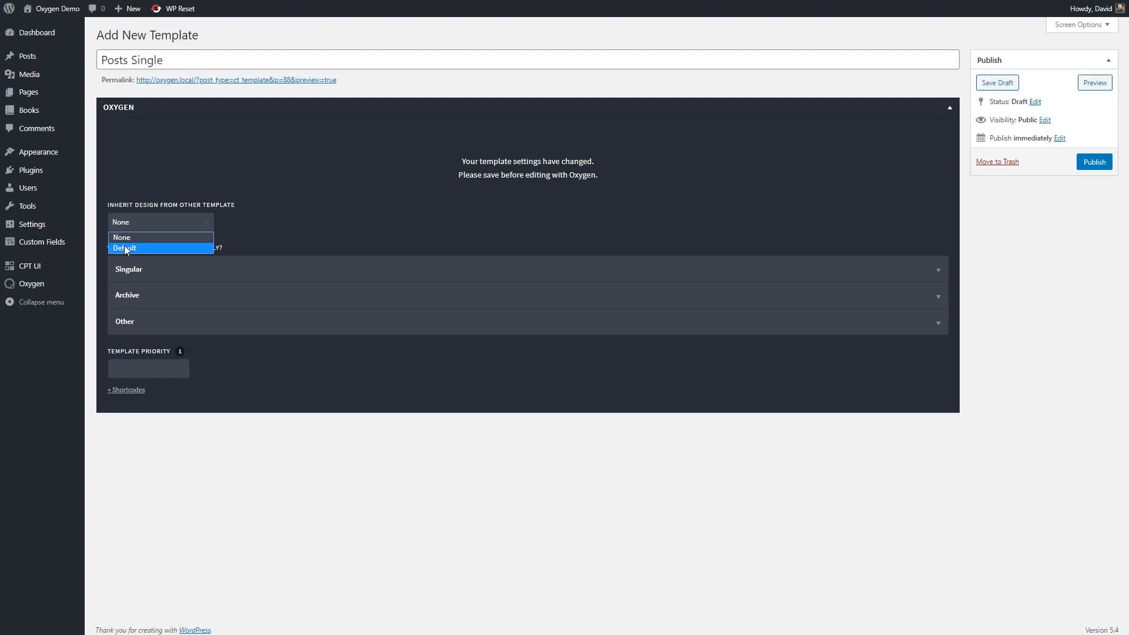
left_click(178, 244)
left_click(154, 265)
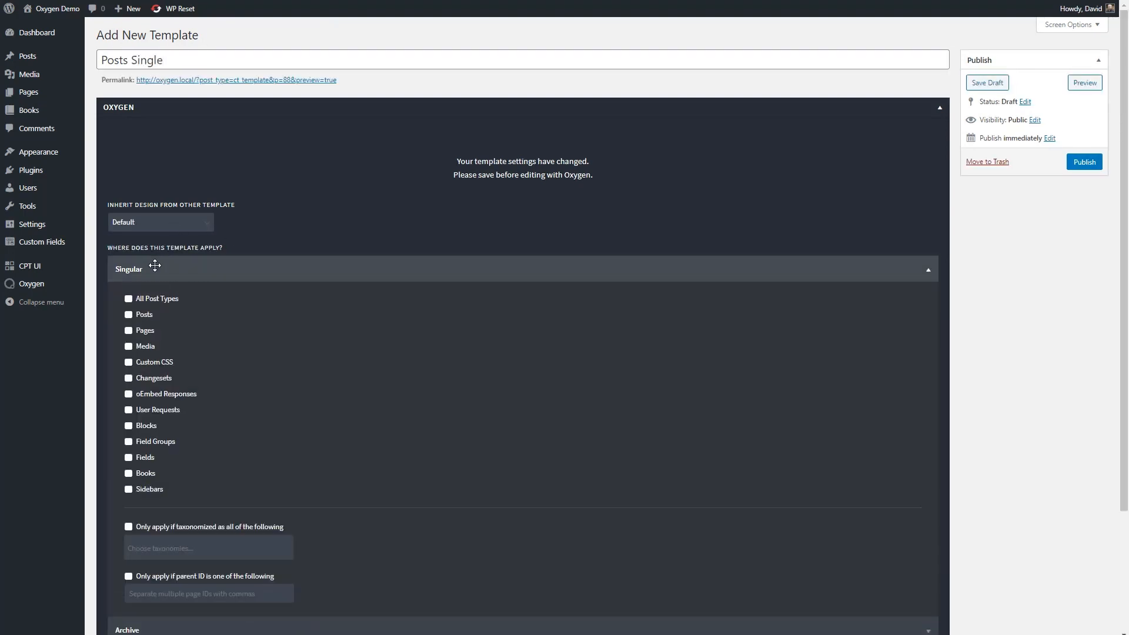
left_click(129, 315)
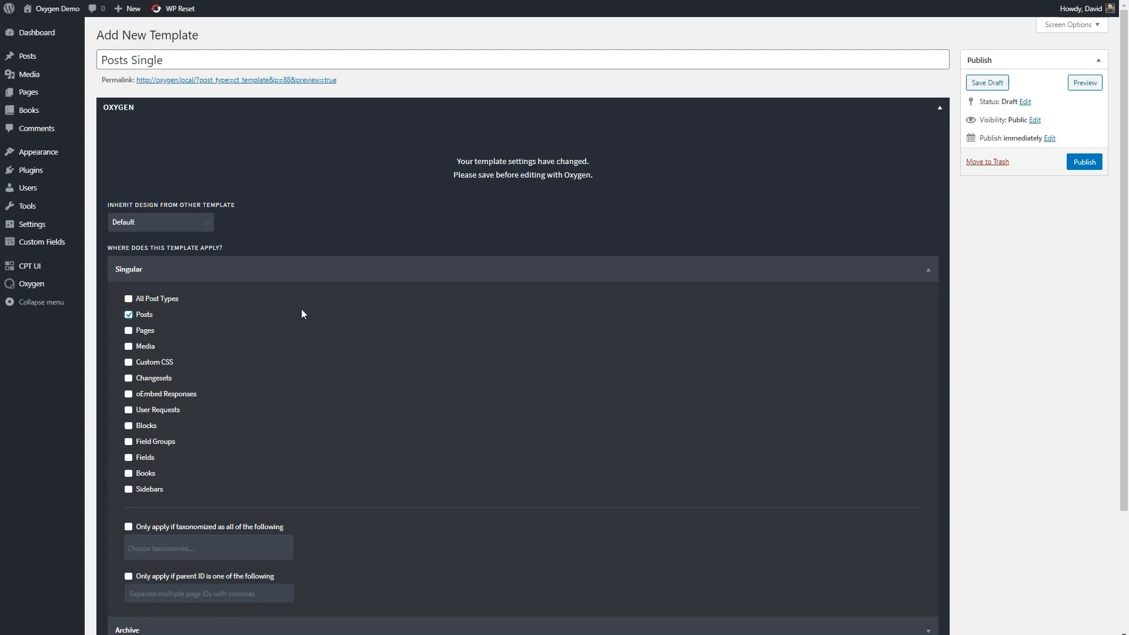
scroll(297, 314, "down", 3)
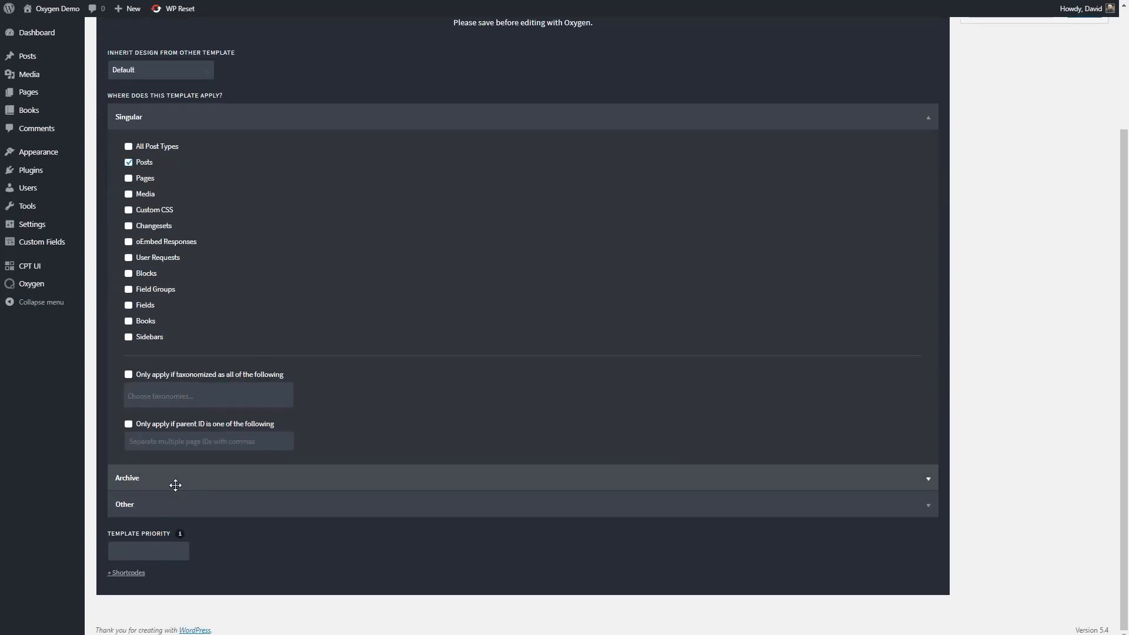
scroll(531, 339, "up", 3)
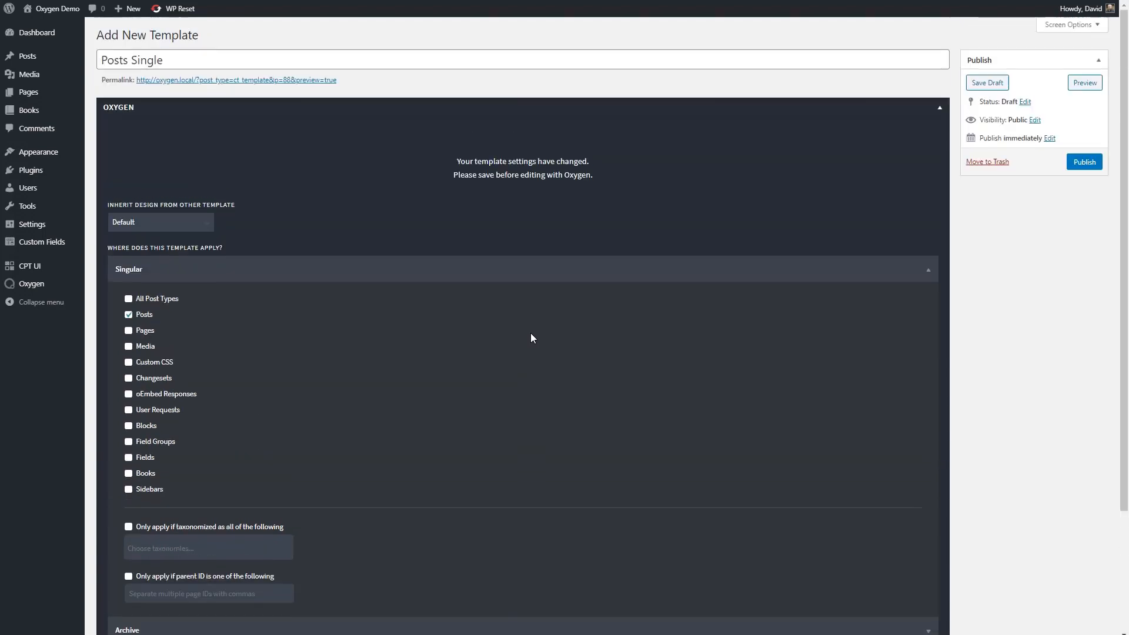
left_click(1084, 163)
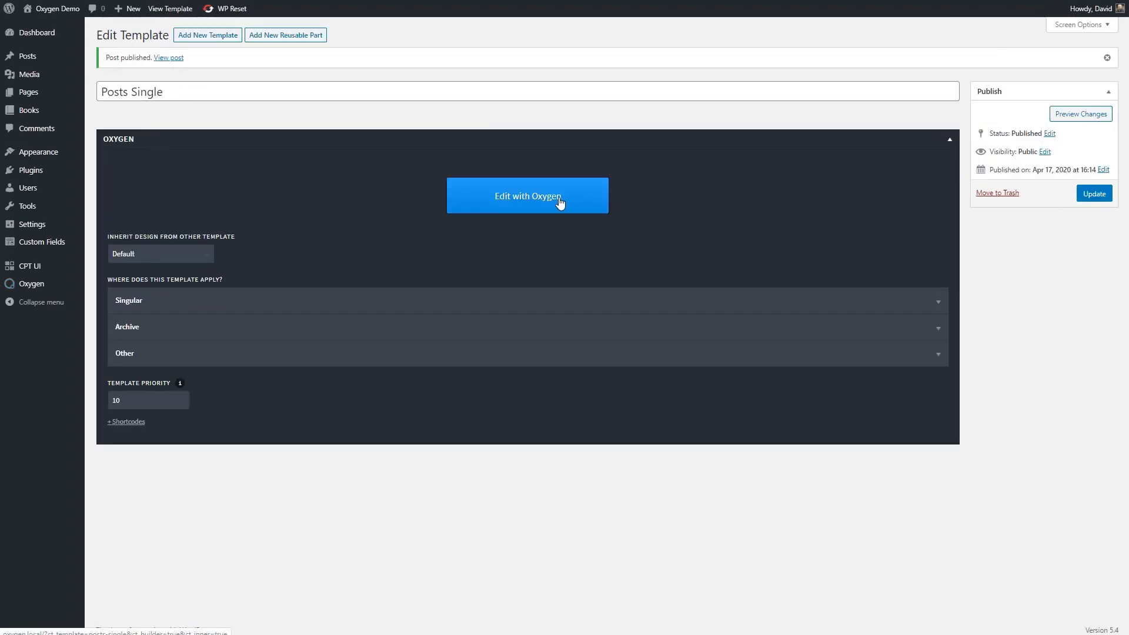
- Edit the template with Oxygen and insert a 60/40 Columns element with the first column widened to 70%
left_click(588, 197)
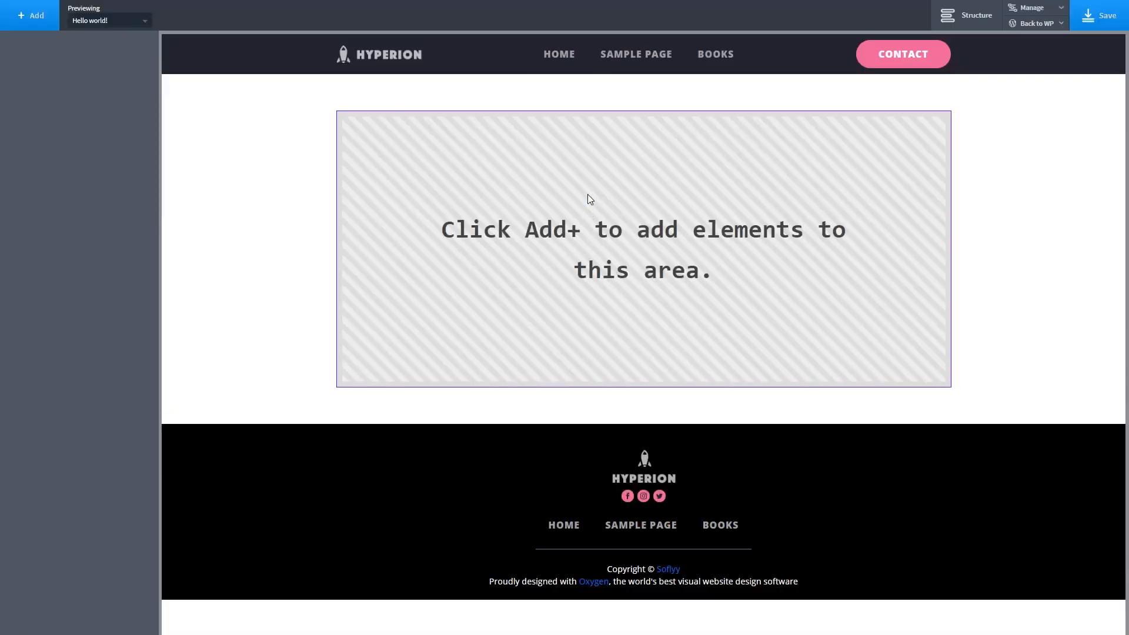
left_click(31, 22)
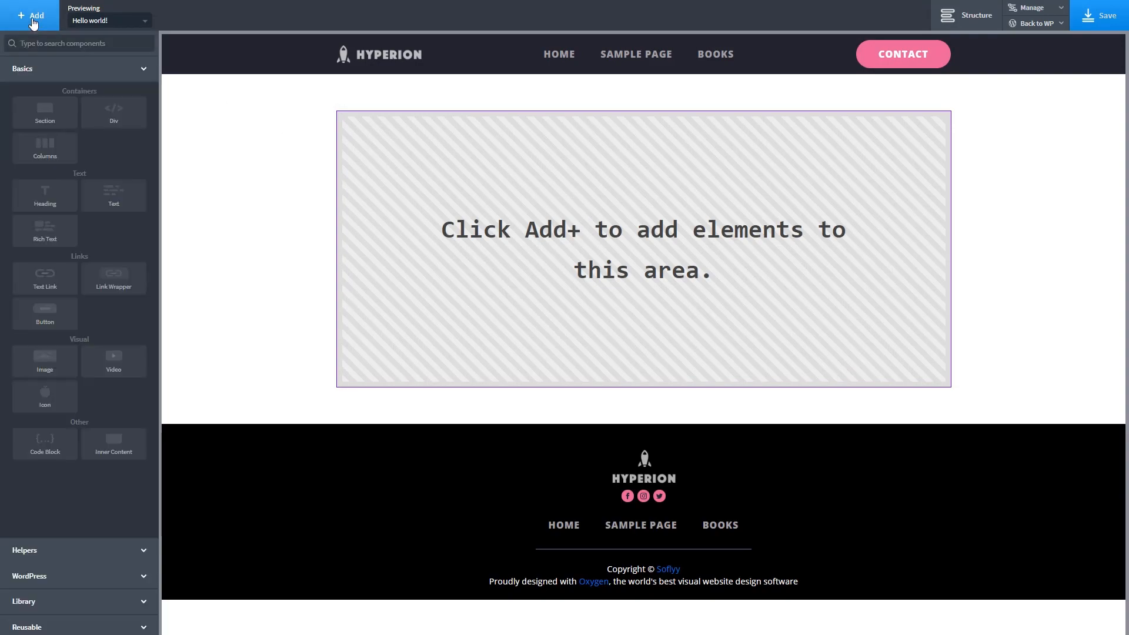
left_click(44, 147)
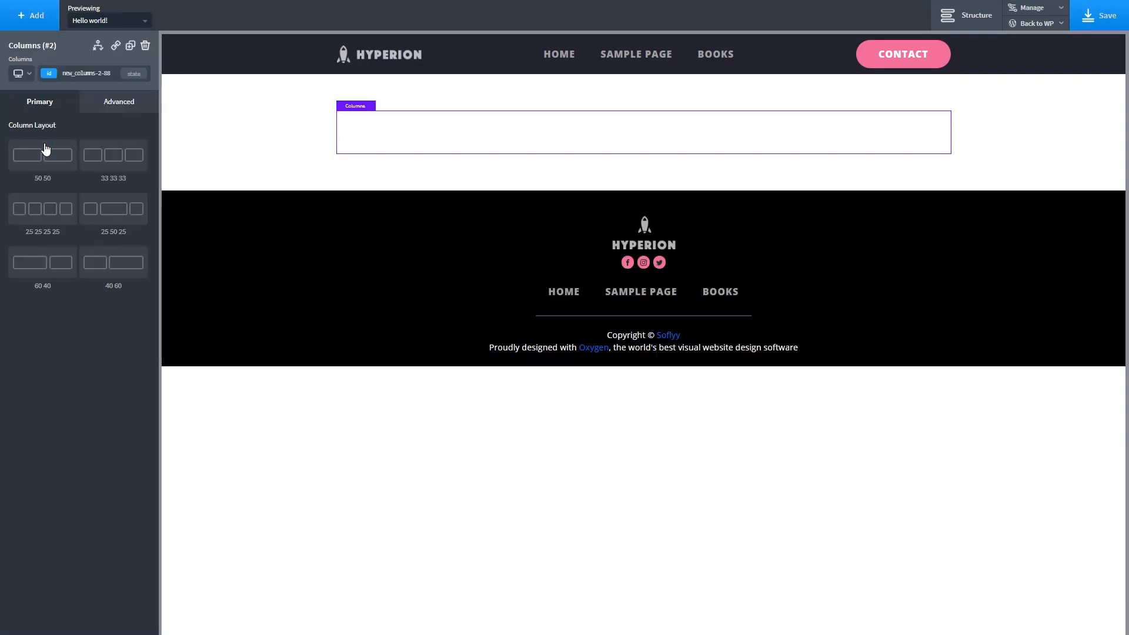
left_click(43, 262)
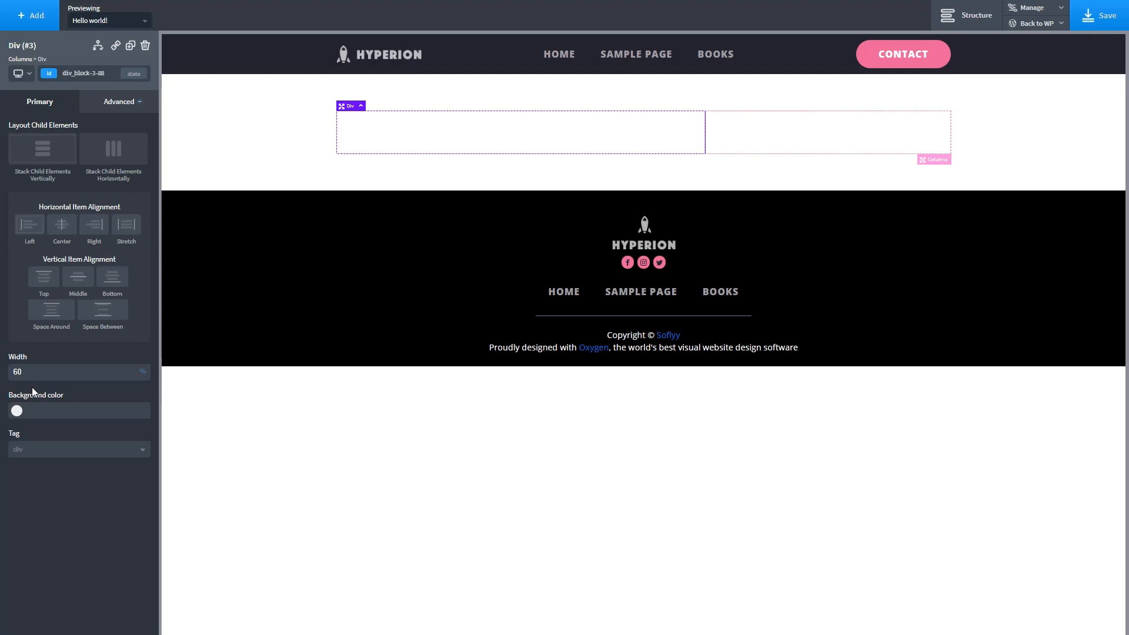
type("70")
- Insert the site's sidebar element into the narrow column of the Posts Single template
left_click(845, 130)
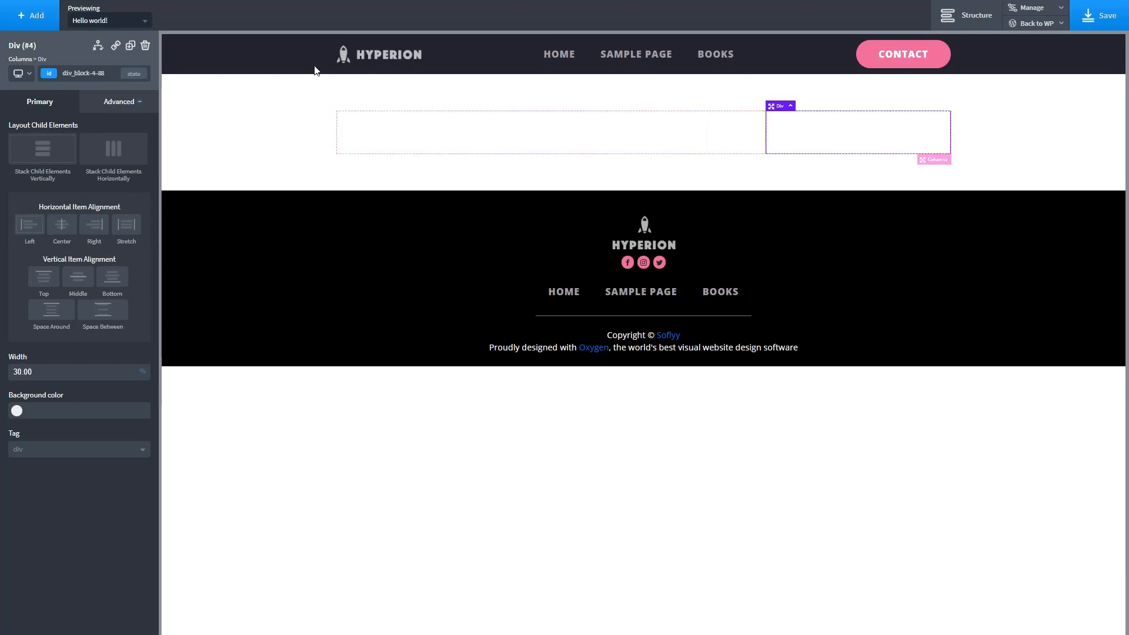
left_click(26, 15)
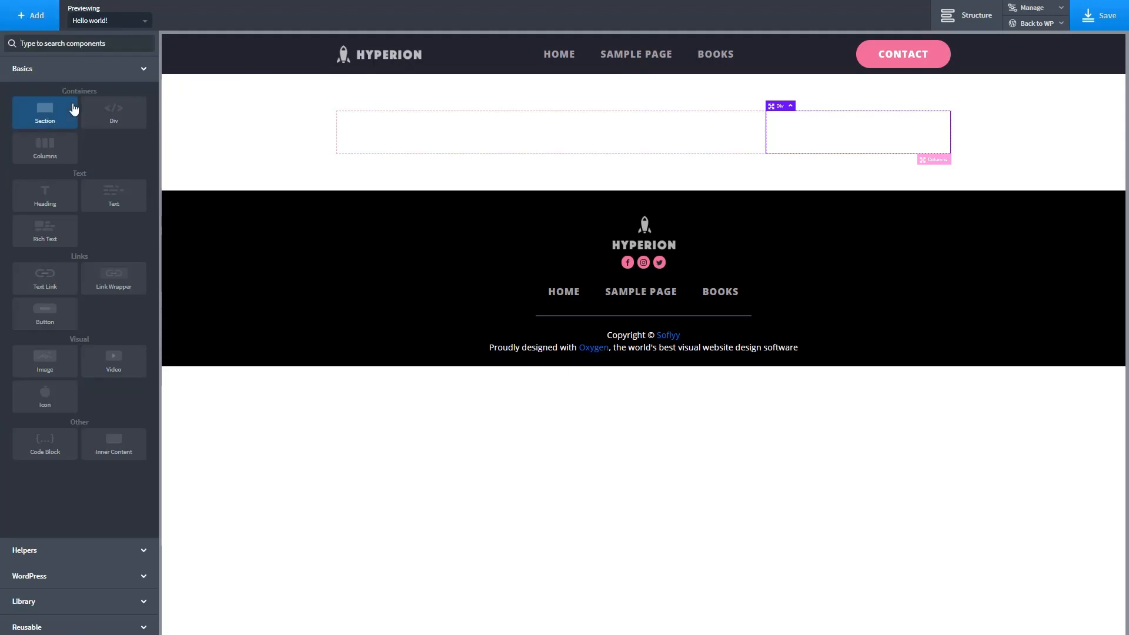
left_click(30, 575)
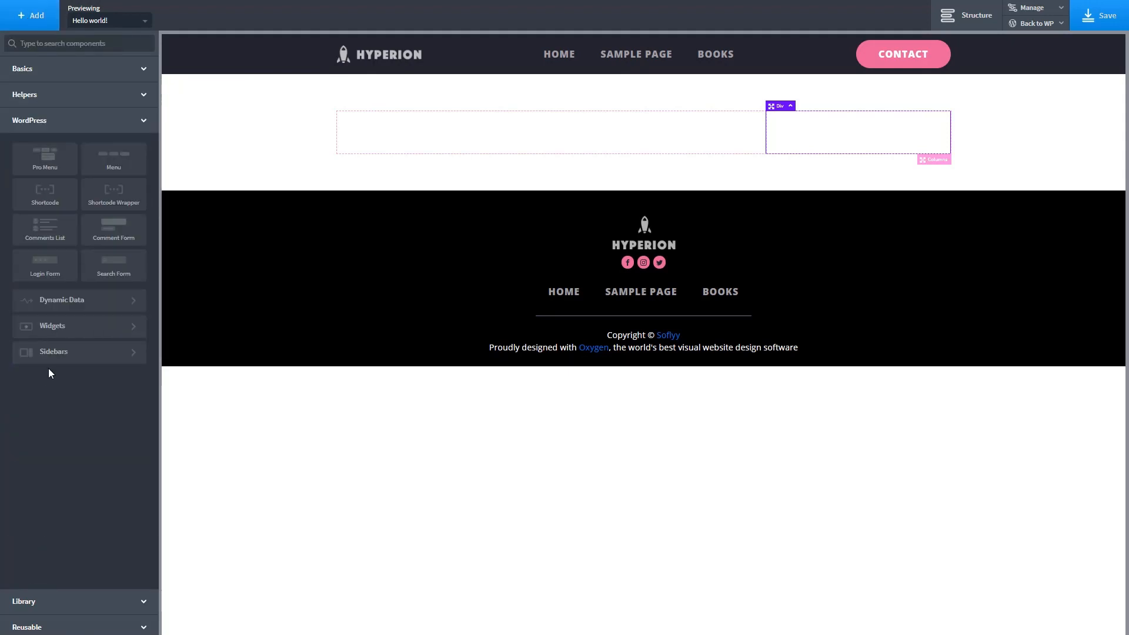
left_click(56, 352)
left_click(46, 108)
- Set the width of the sidebar element in the Posts Single template to 100%
left_click(107, 102)
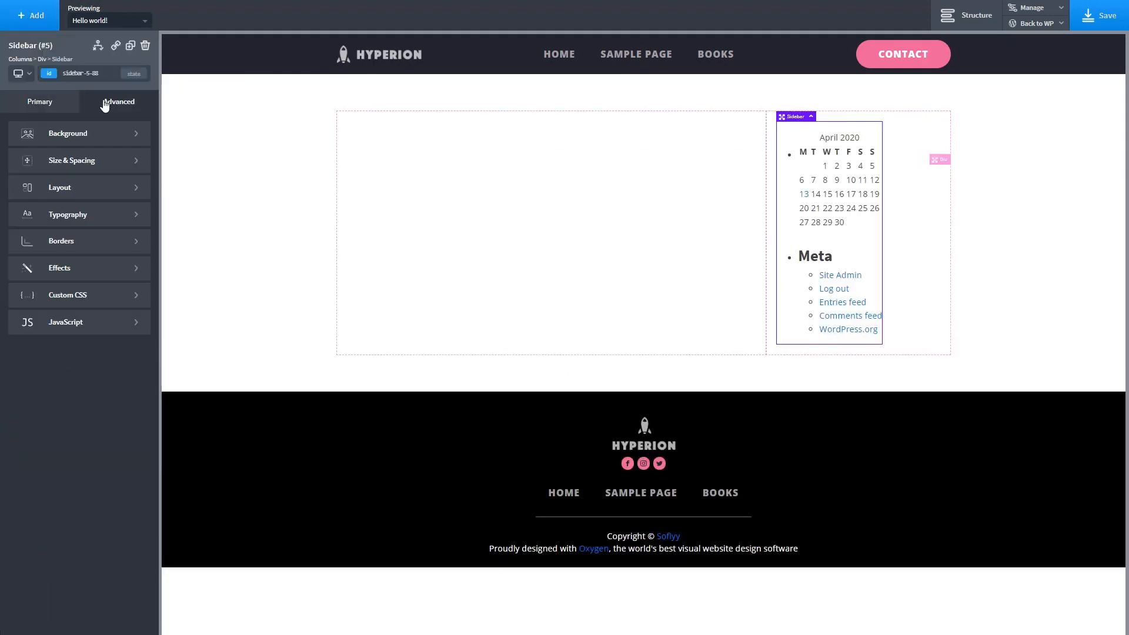
left_click(56, 162)
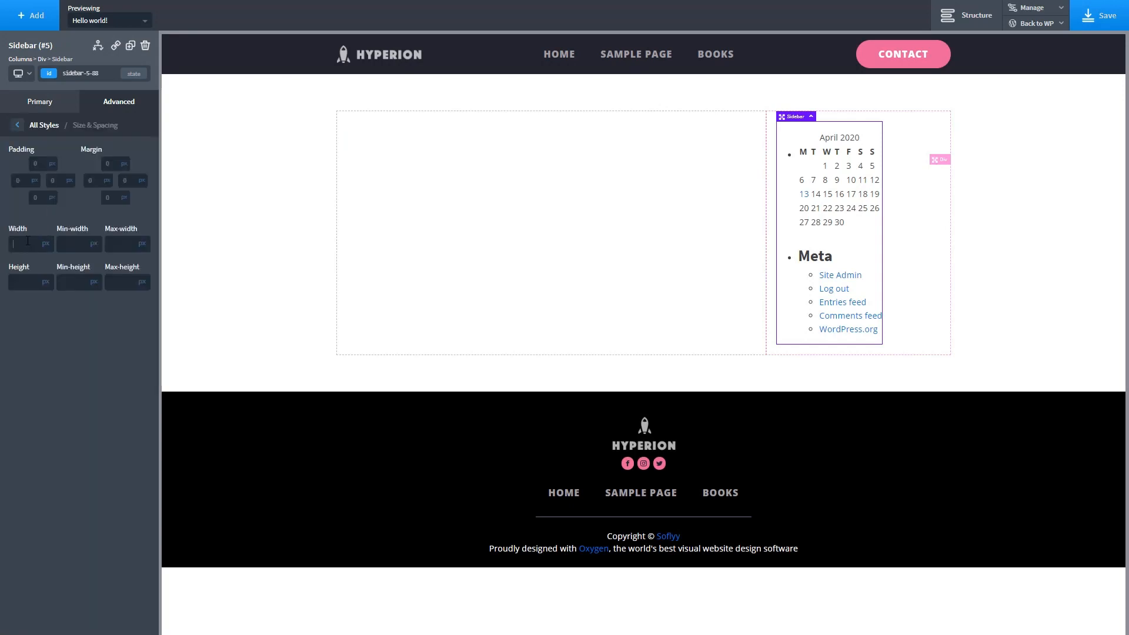
type("100")
left_click(46, 243)
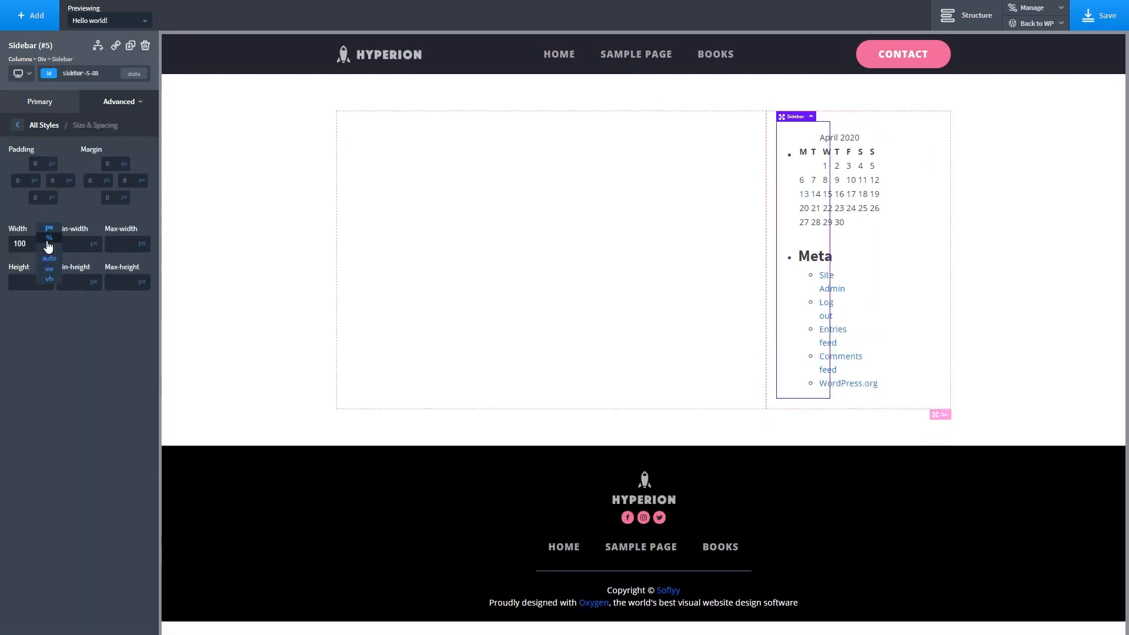
left_click(50, 238)
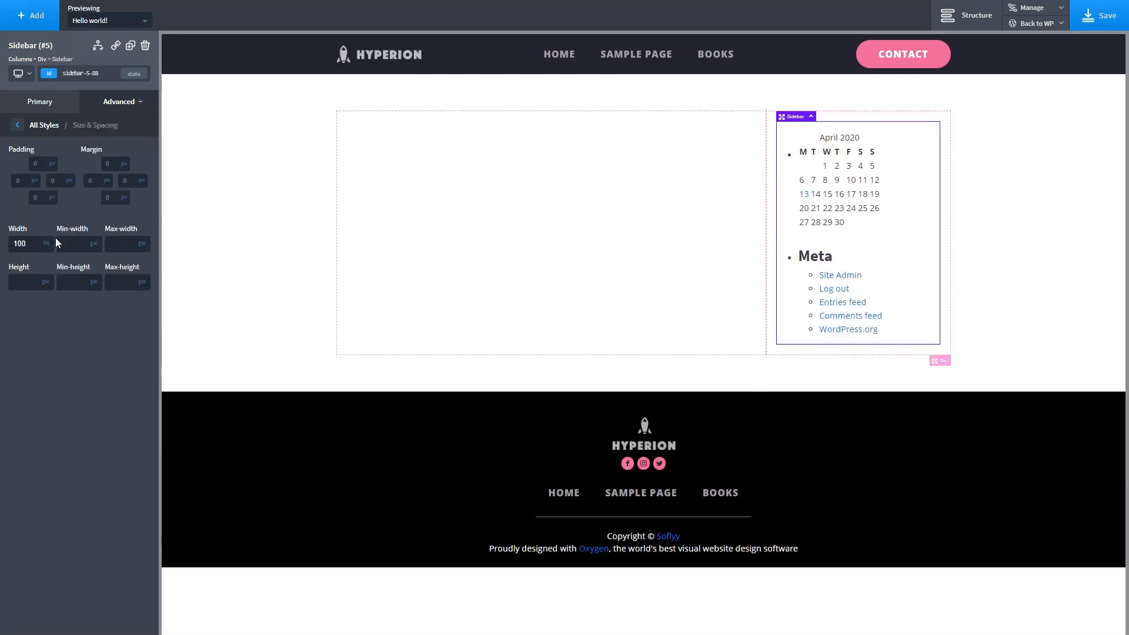
- Add the class sidebar-main to the narrow column div that holds the sidebar
left_click(990, 23)
left_click(1024, 135)
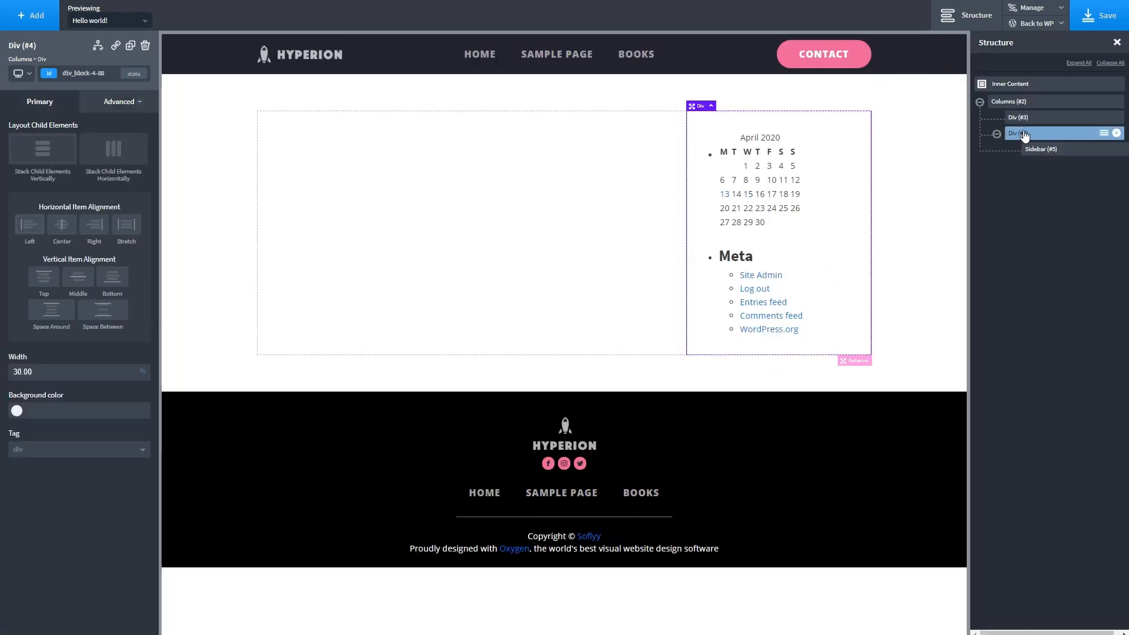
left_click(94, 73)
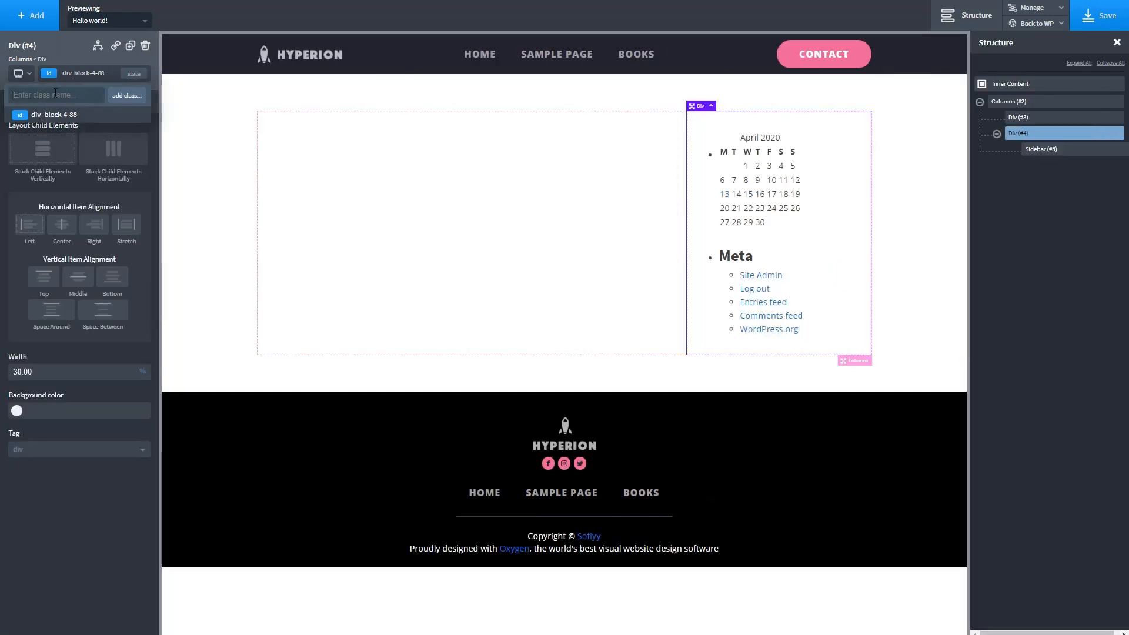
type("sidebar-main")
left_click(130, 102)
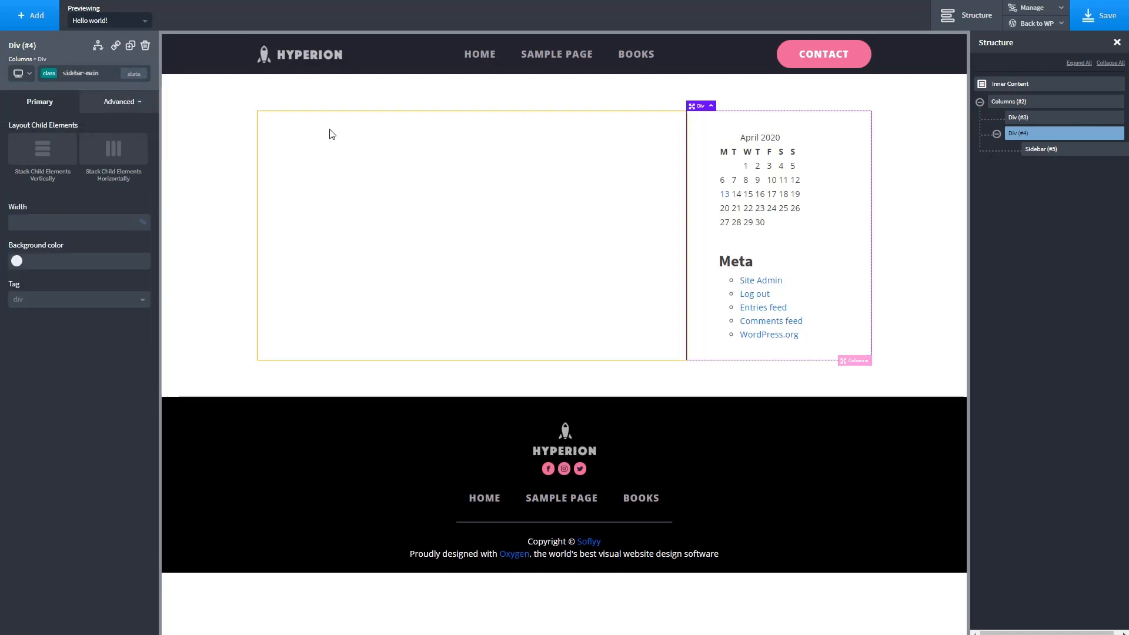
- Insert the dynamic Featured Image element in the wide column and set its width to 100%
left_click(328, 130)
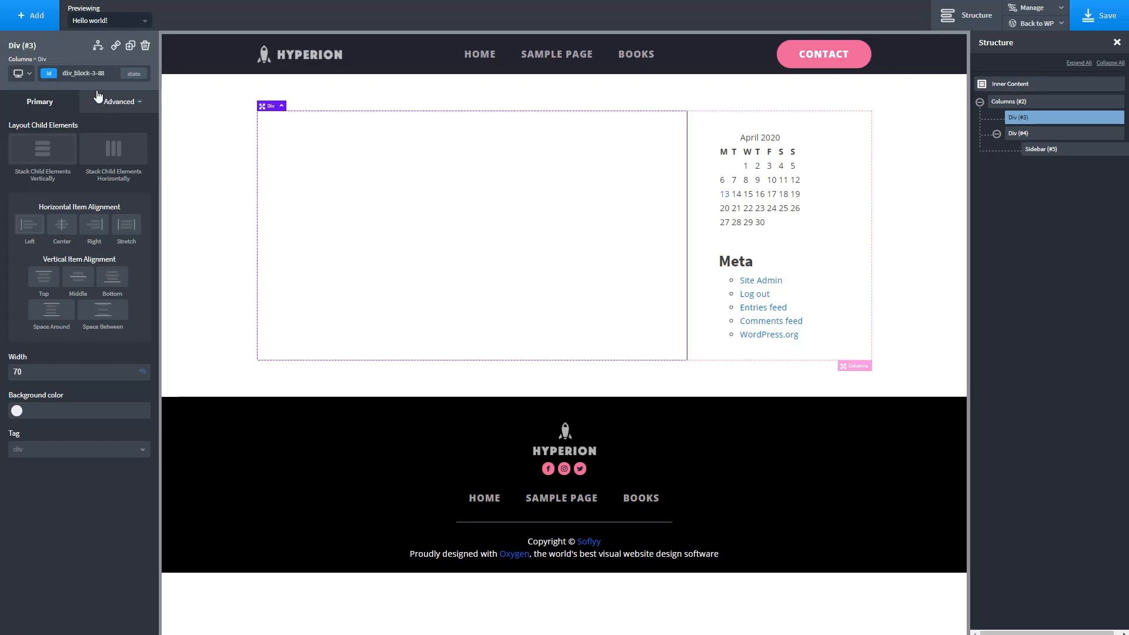
left_click(29, 15)
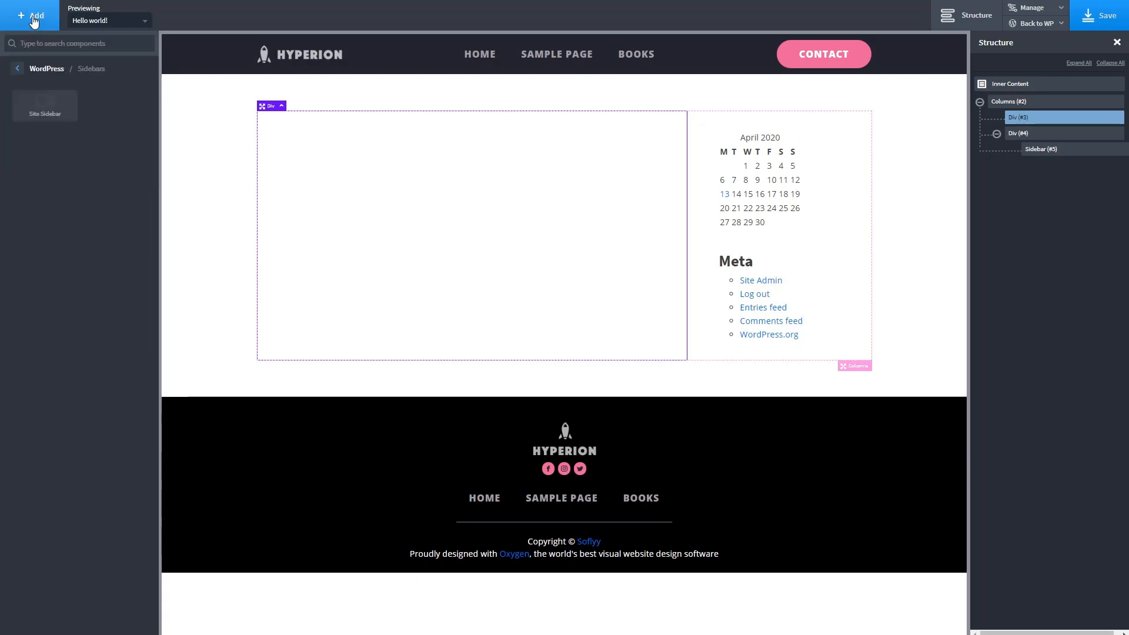
left_click(17, 69)
left_click(59, 301)
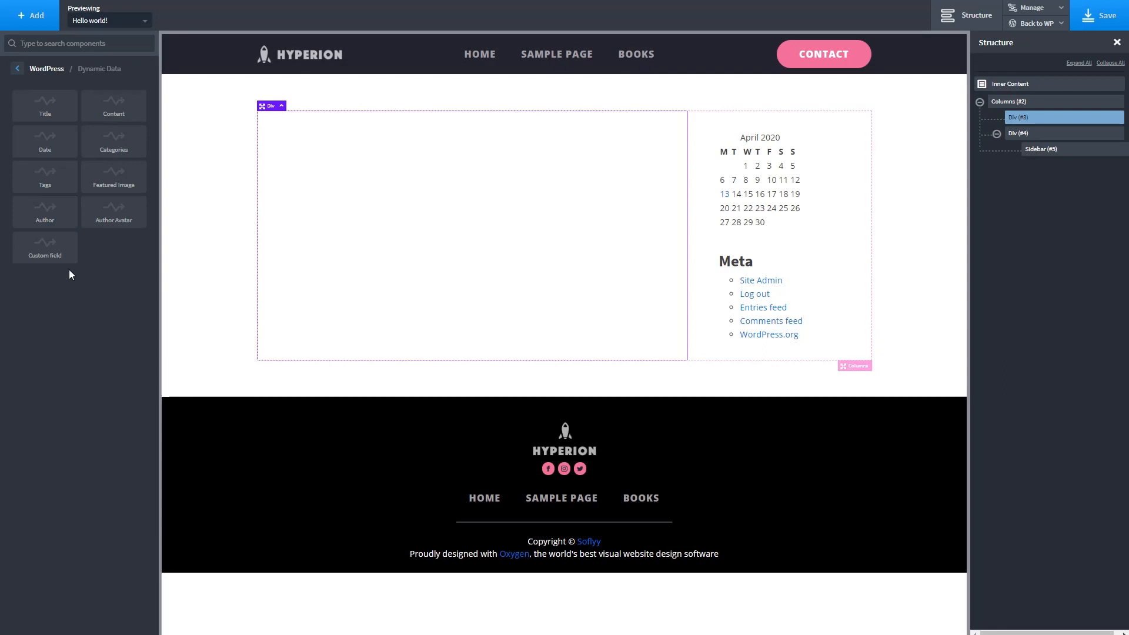
left_click(117, 179)
left_click(45, 207)
type("100")
left_click(70, 210)
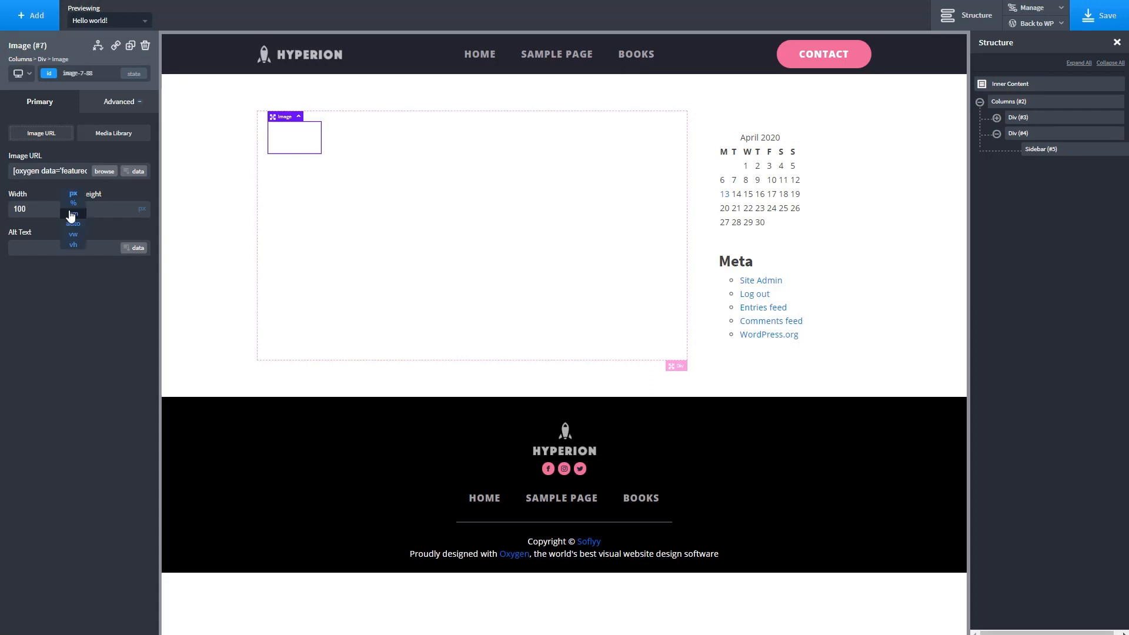
left_click(73, 203)
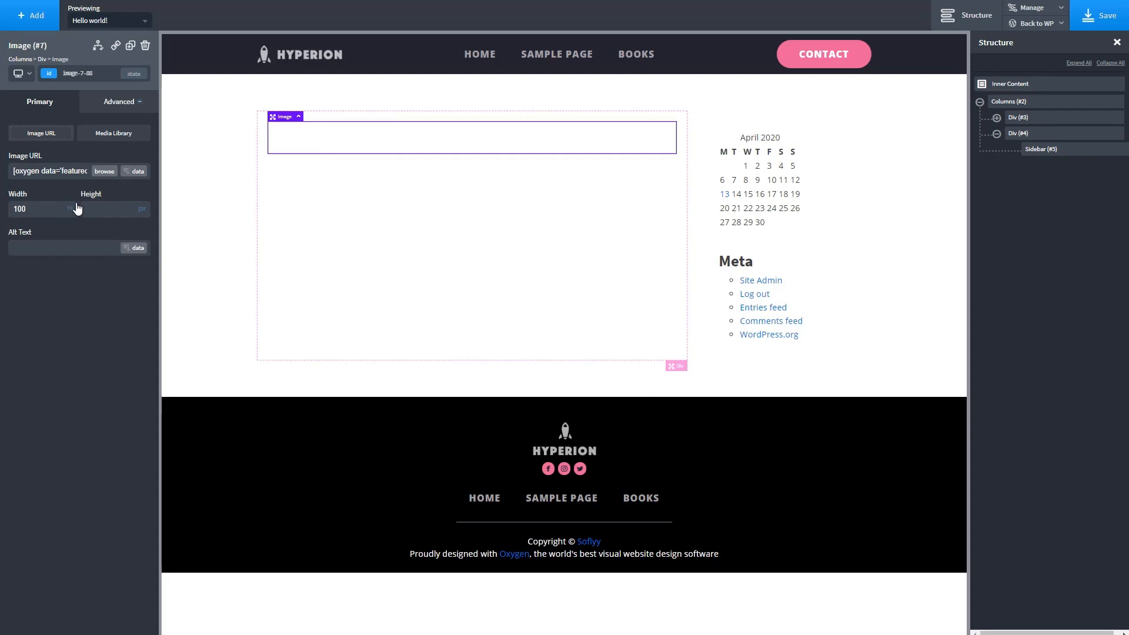
- Insert the dynamic Title element below the featured image in the wide column
left_click(32, 16)
left_click(47, 105)
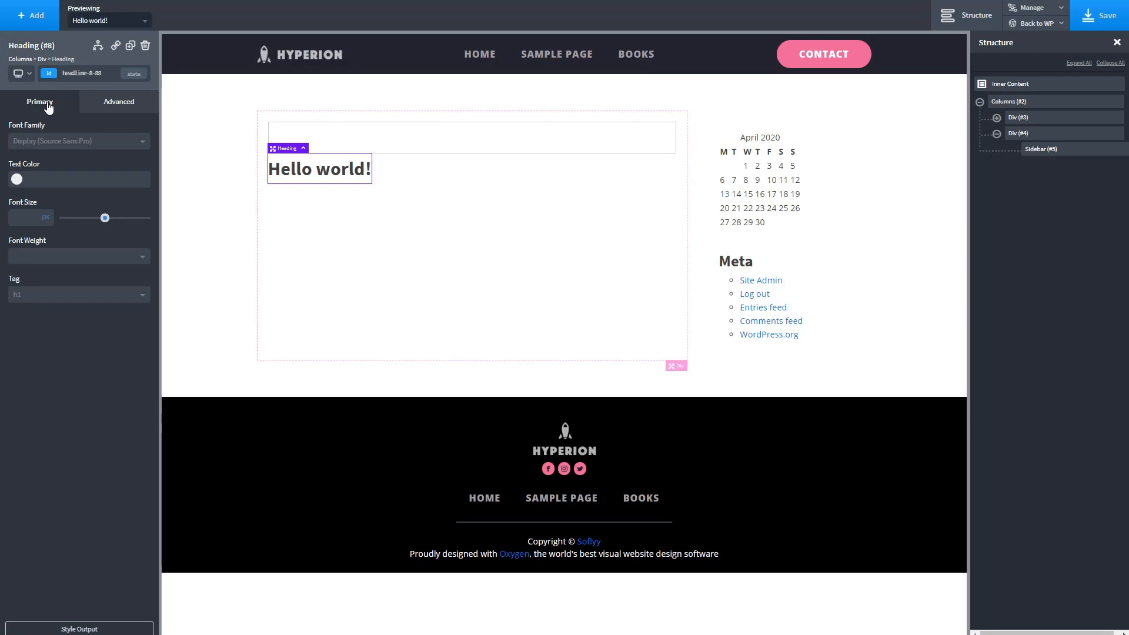
left_click(31, 17)
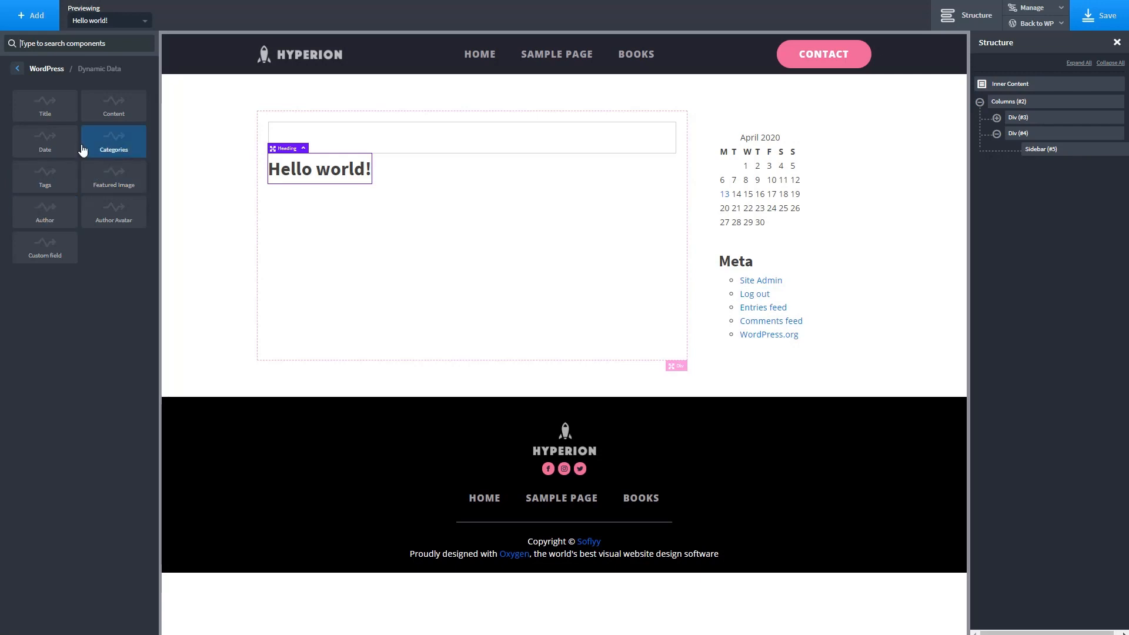
left_click(34, 17)
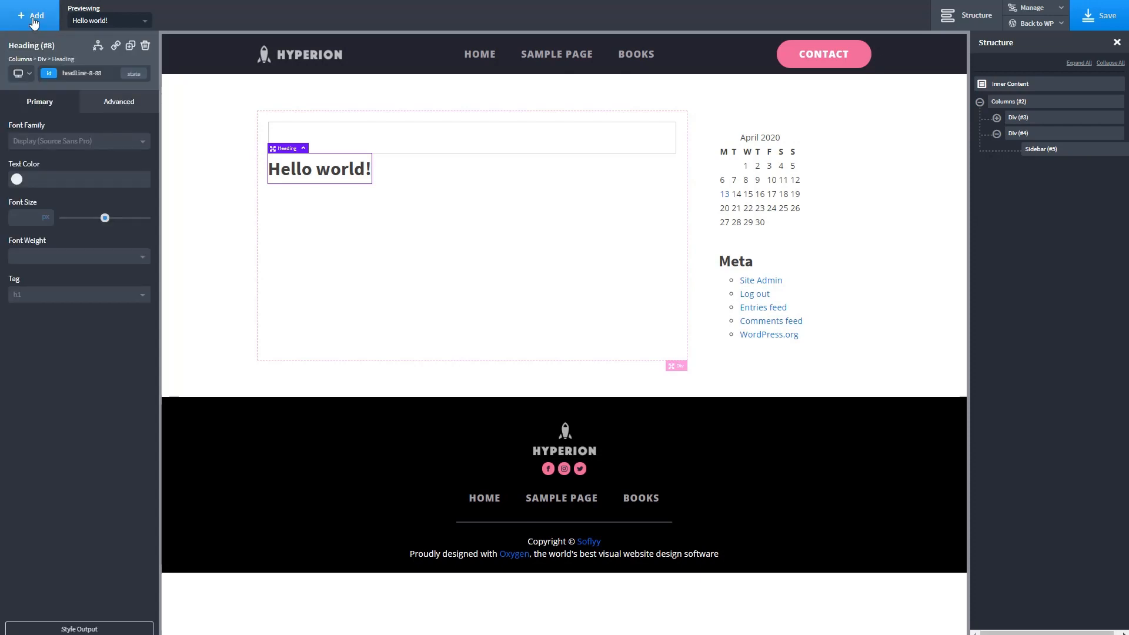
- Try to insert a 33/33/33 Columns element and move it into the wide column below the title
left_click(34, 22)
left_click(35, 70)
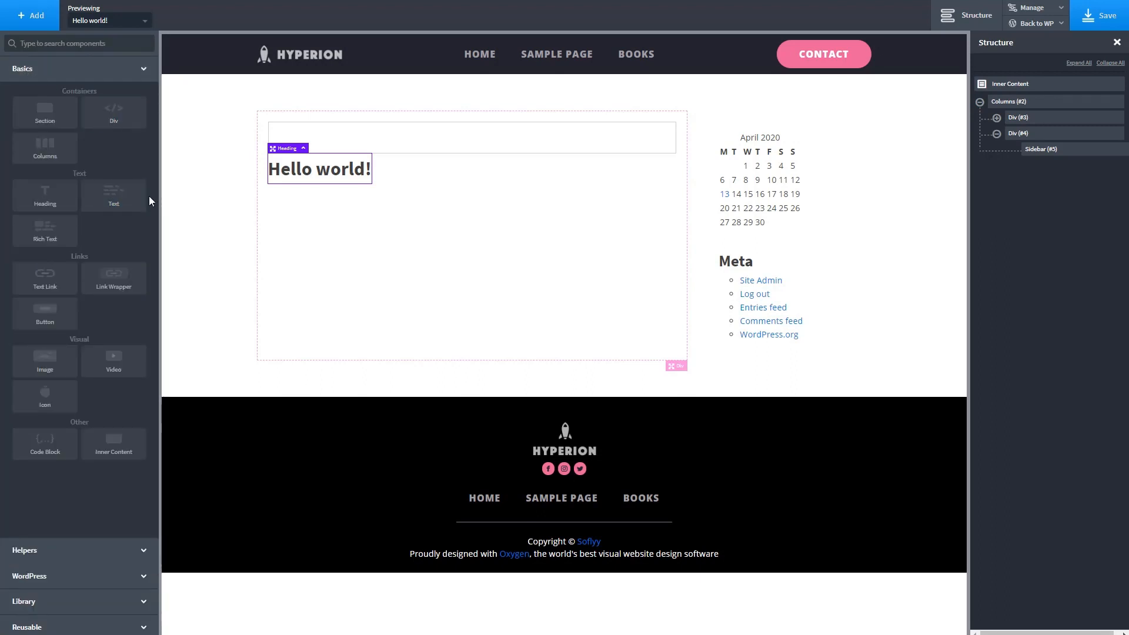
left_click(49, 150)
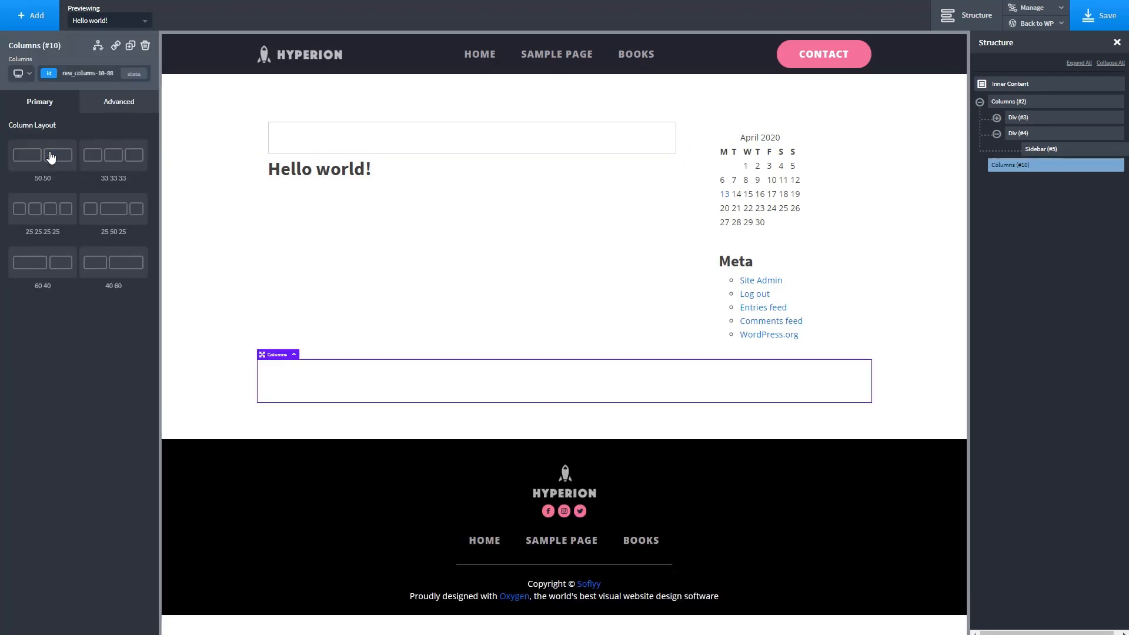
left_click(101, 155)
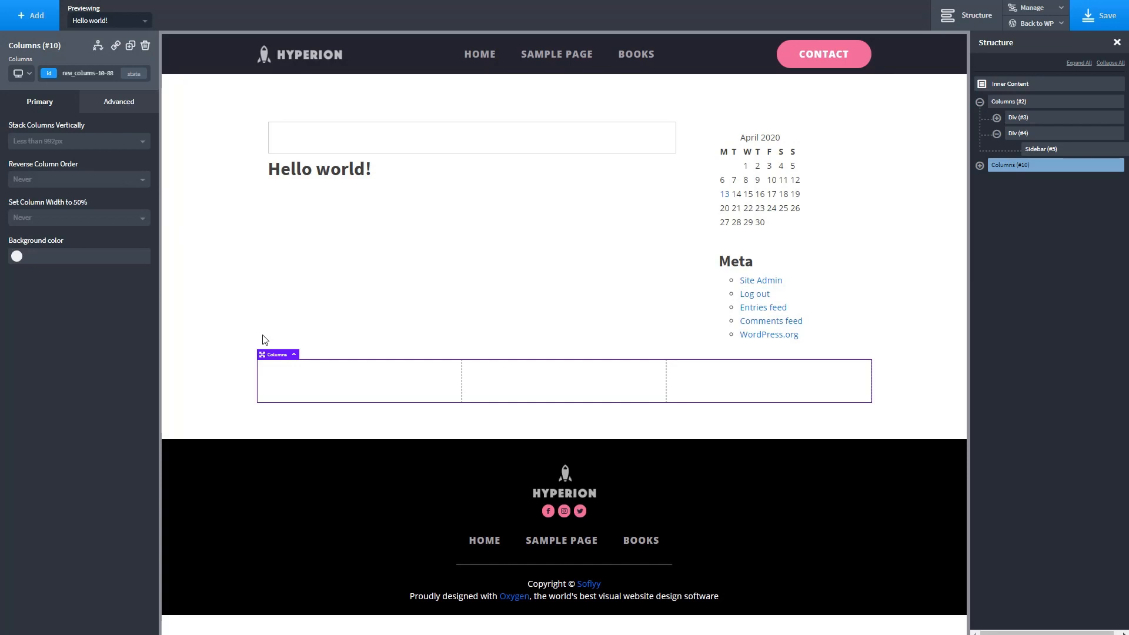
left_click_drag(270, 368, 486, 206)
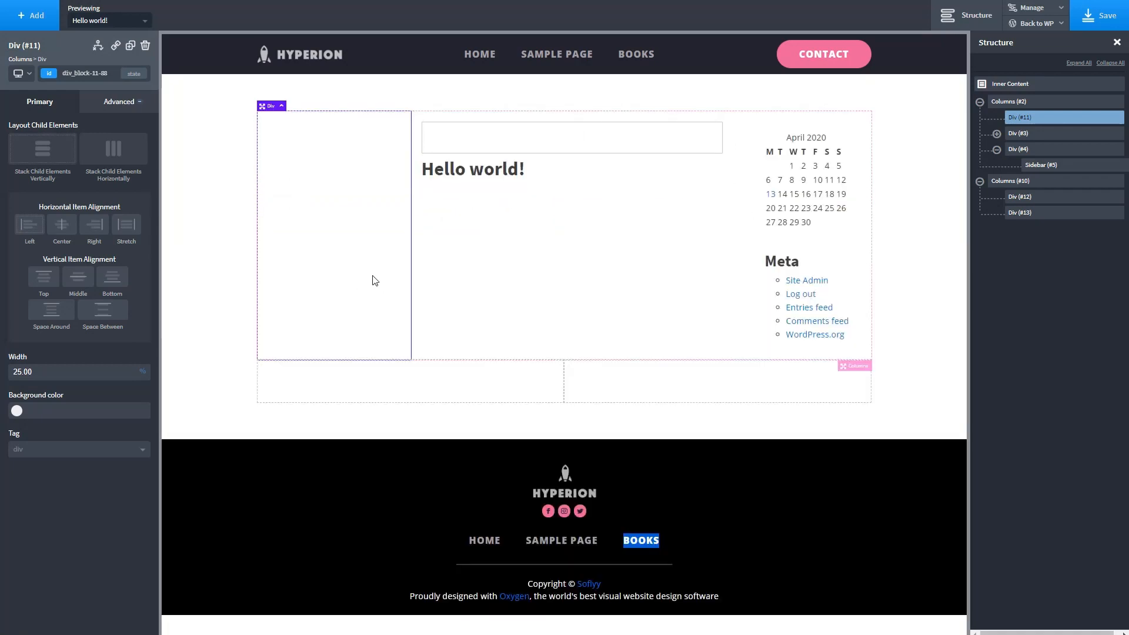
- Delete the stray column beside the post content and the remaining columns of the lower three-column layout
left_click(145, 49)
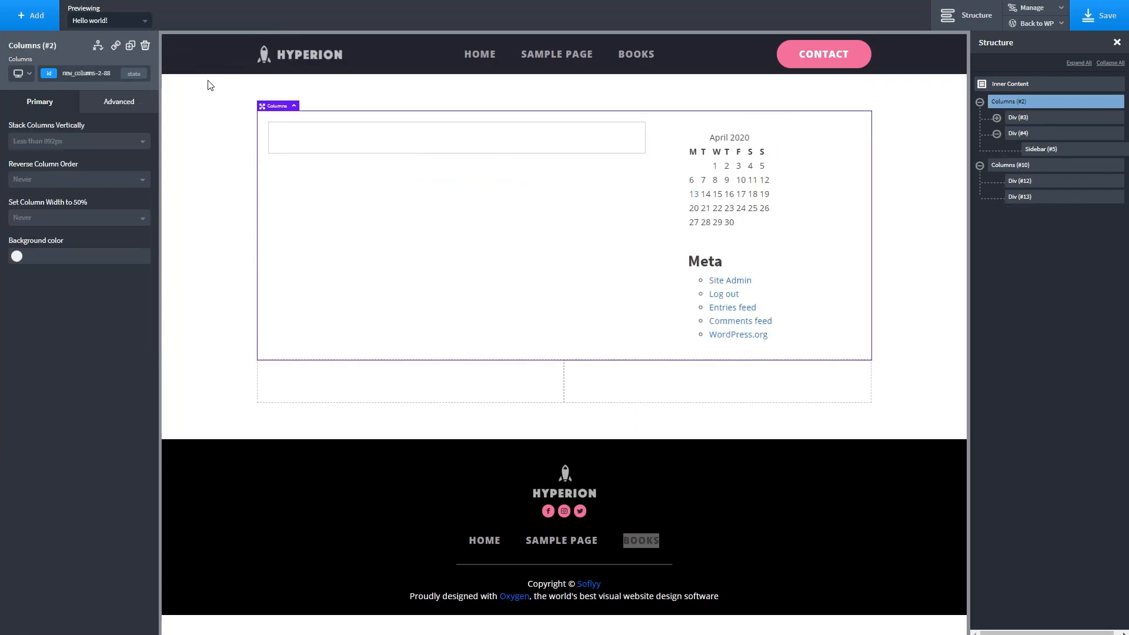
left_click(540, 180)
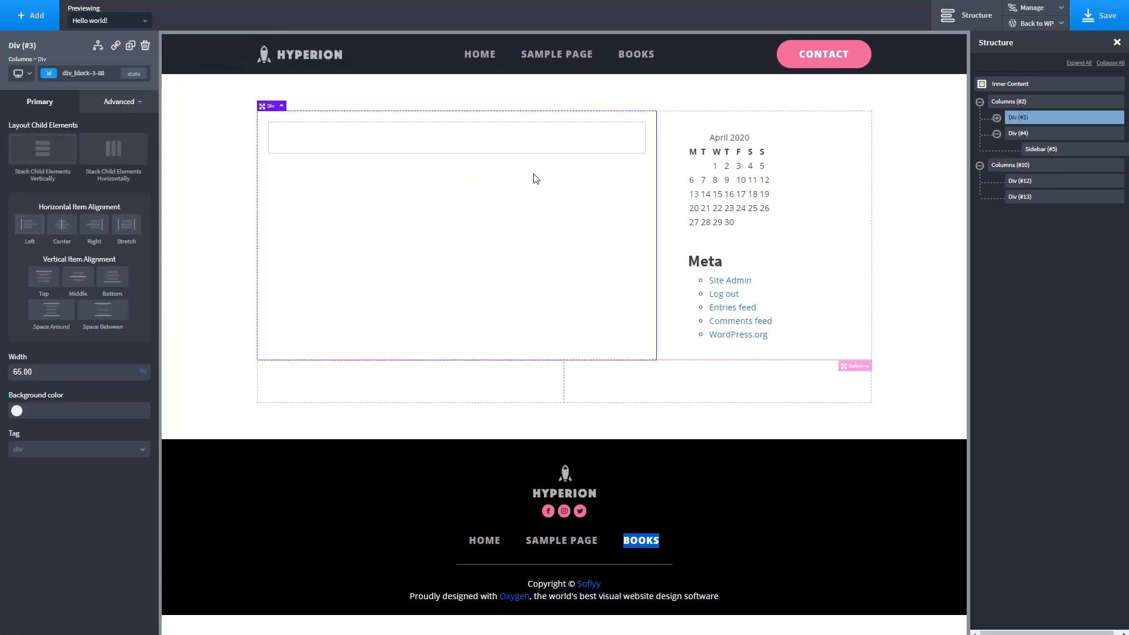
left_click(527, 390)
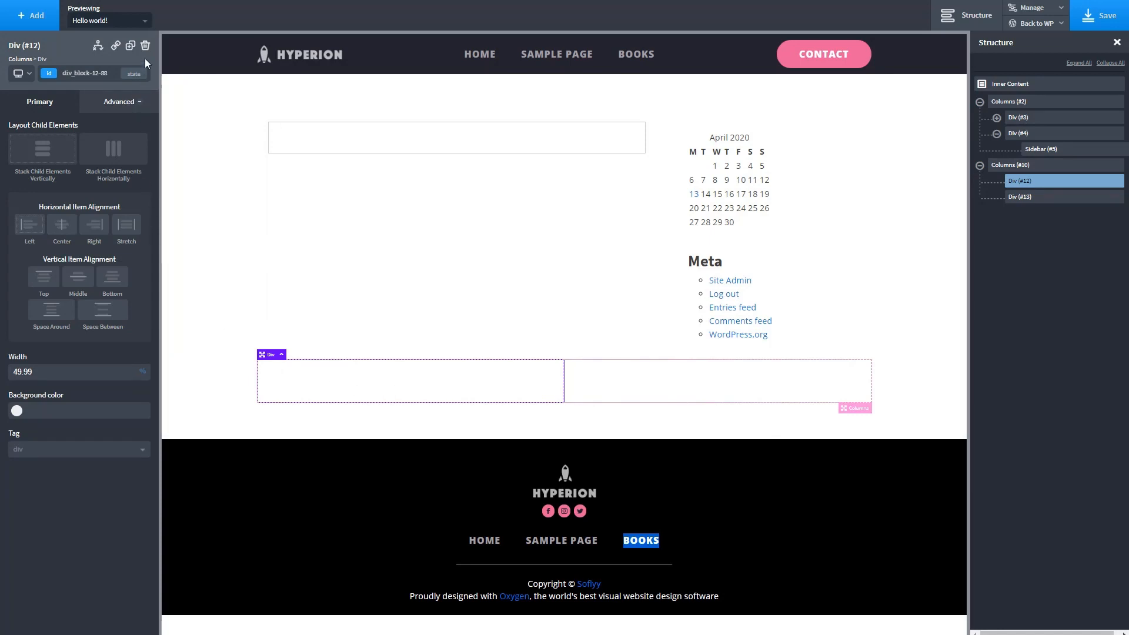
left_click(315, 144)
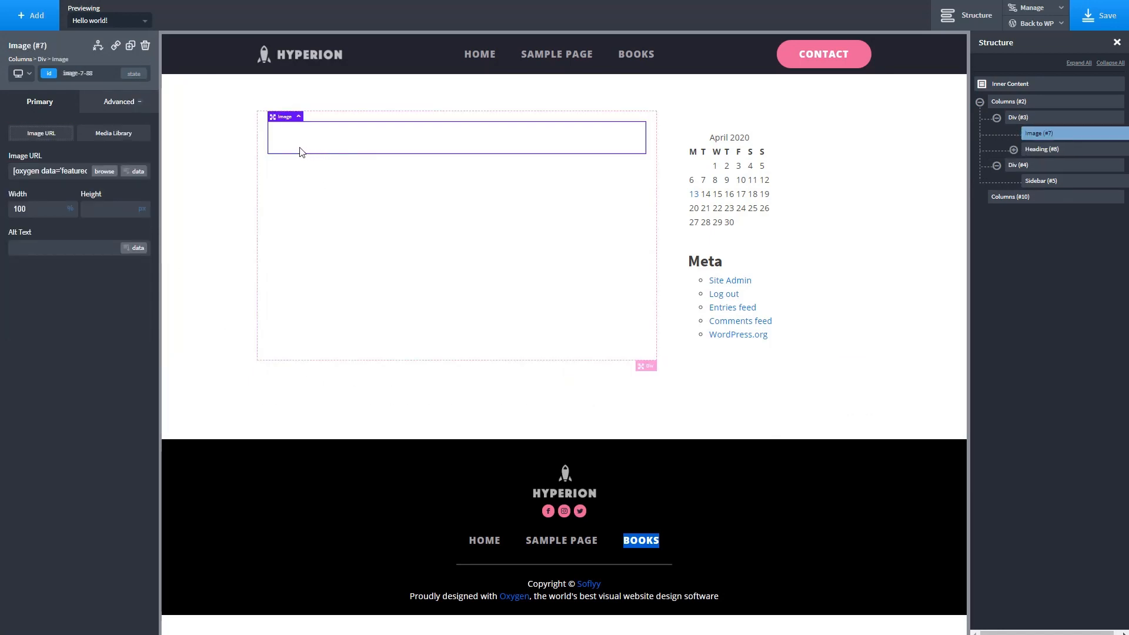
- Add the dynamic Title element again, directly after the featured image in the wide column
left_click(19, 26)
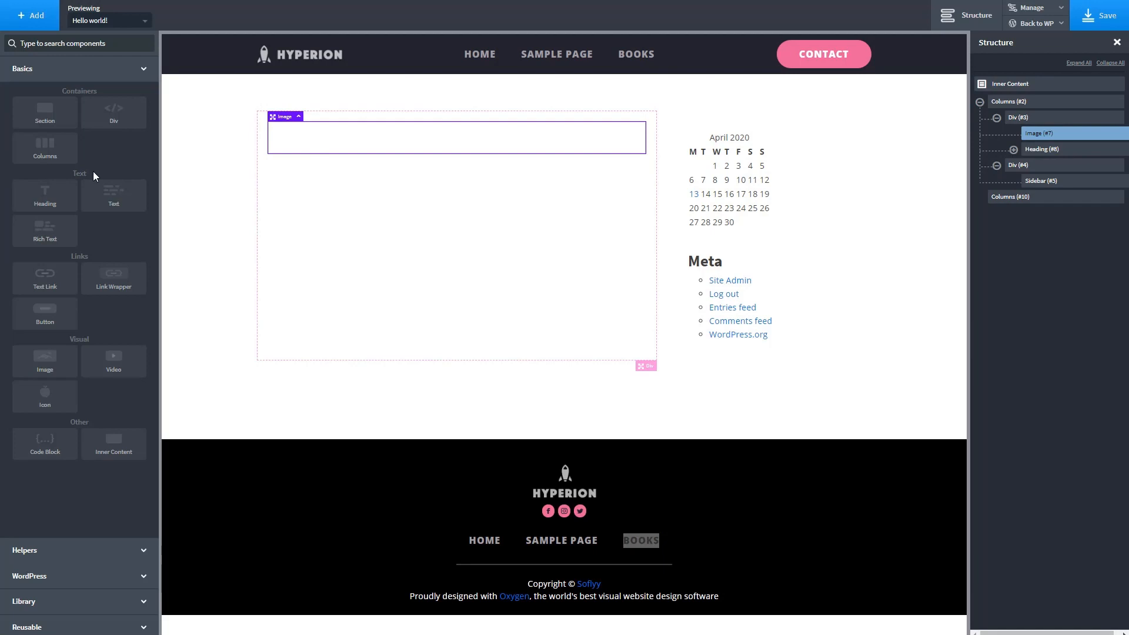
left_click(31, 574)
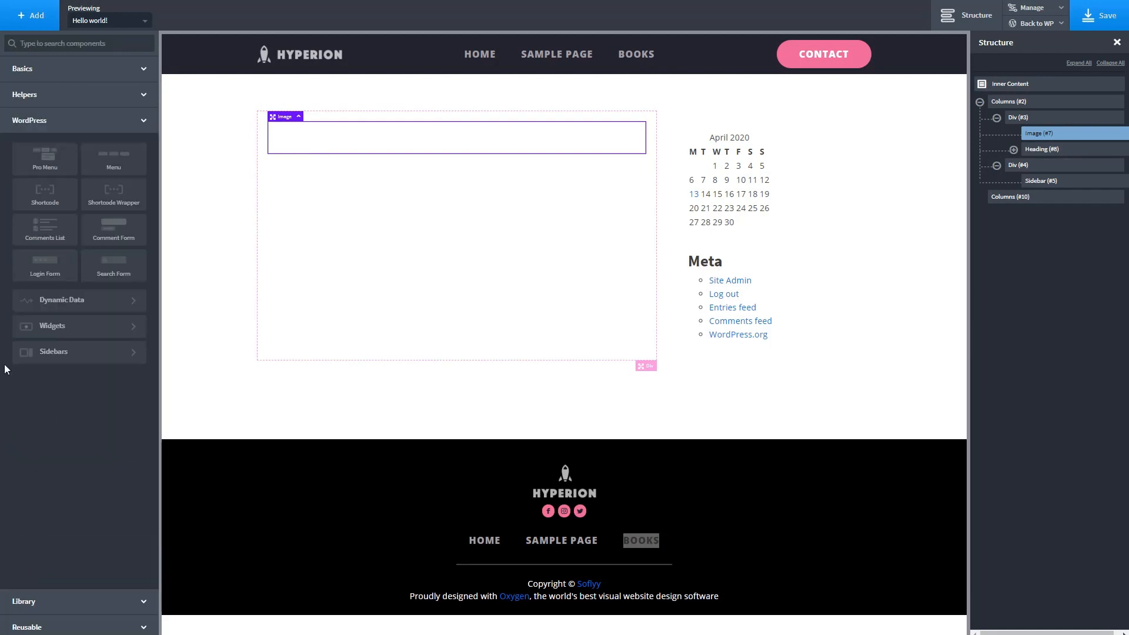
left_click(54, 301)
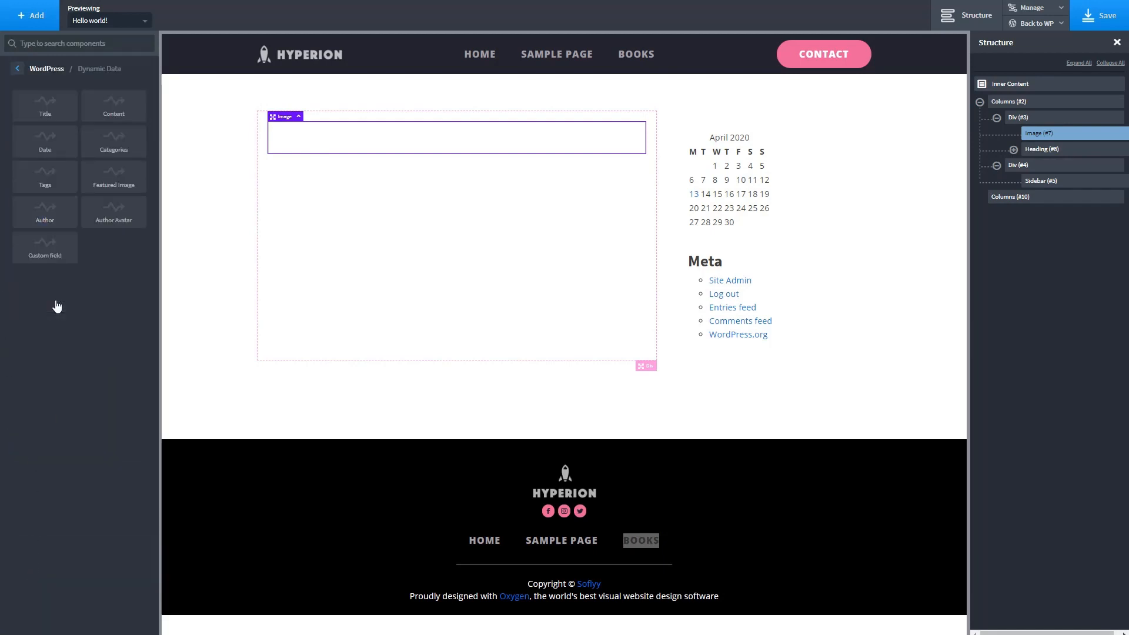
left_click(42, 117)
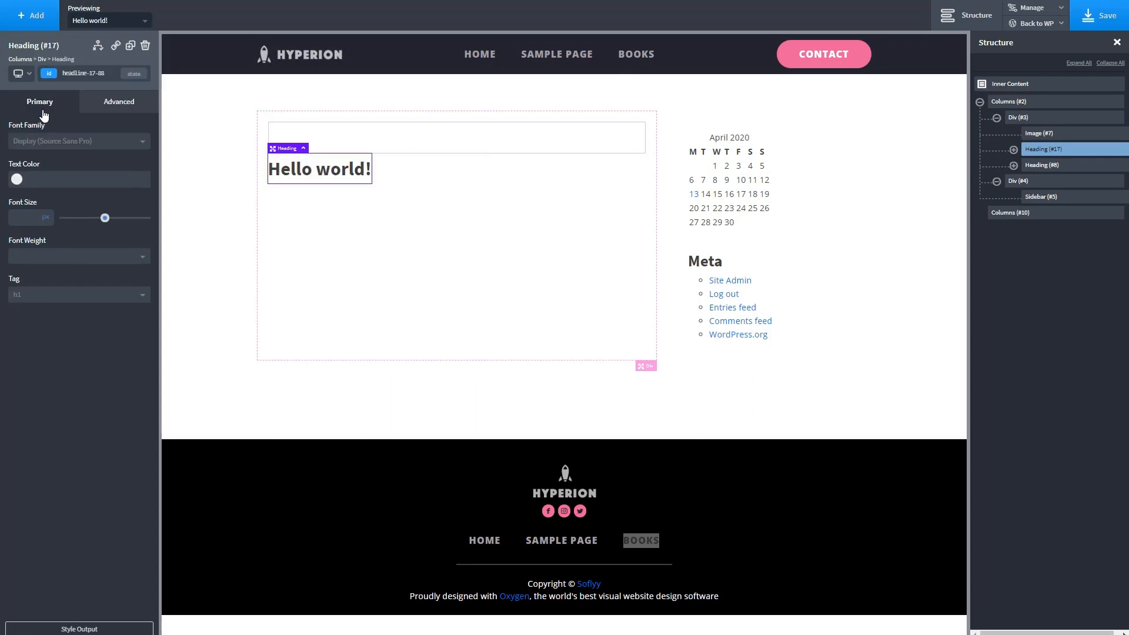
- Insert a Columns element, move it into the wide column beneath the title, and give it the 33/33/33 layout
left_click(290, 210)
left_click(312, 178)
left_click(310, 200)
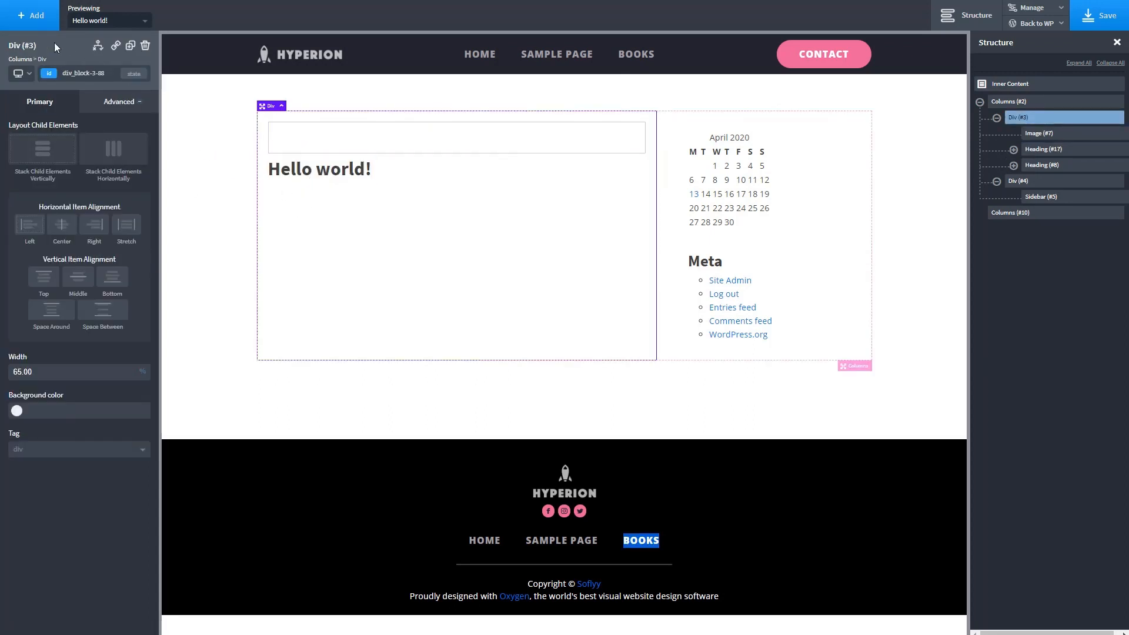
left_click(33, 16)
left_click(21, 69)
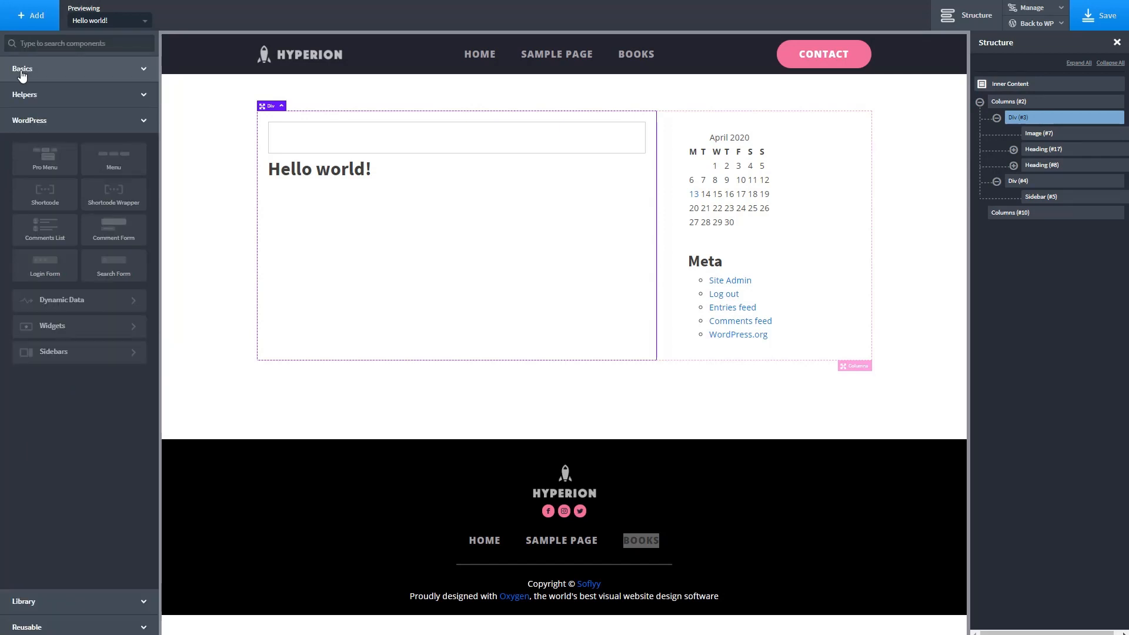
left_click(22, 69)
left_click_drag(61, 145, 357, 203)
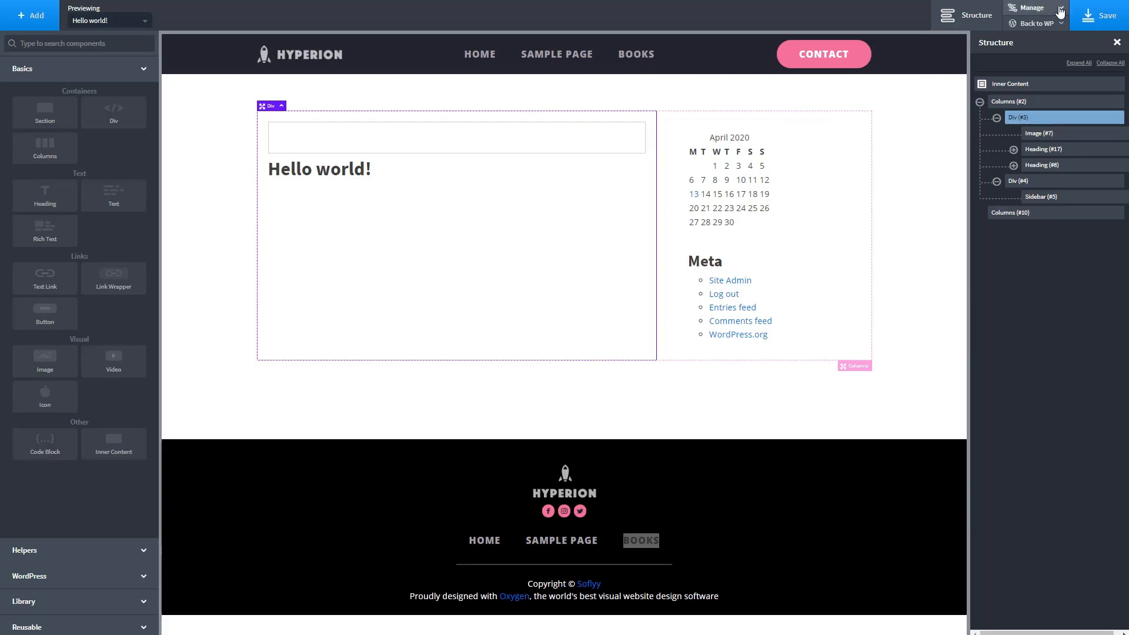
left_click(1078, 19)
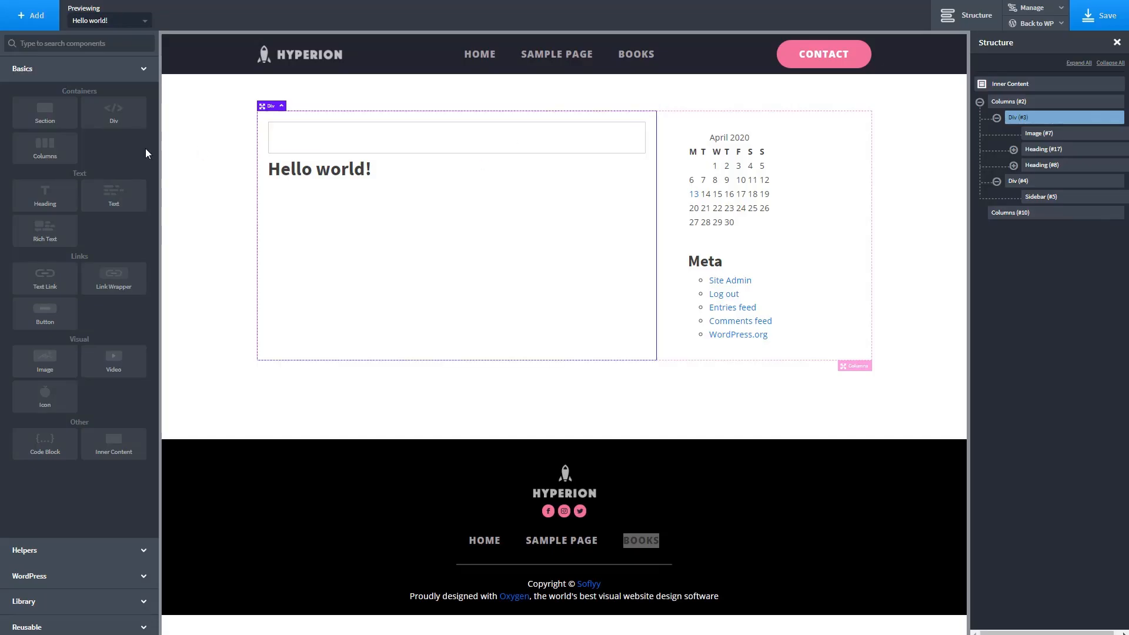
left_click(45, 146)
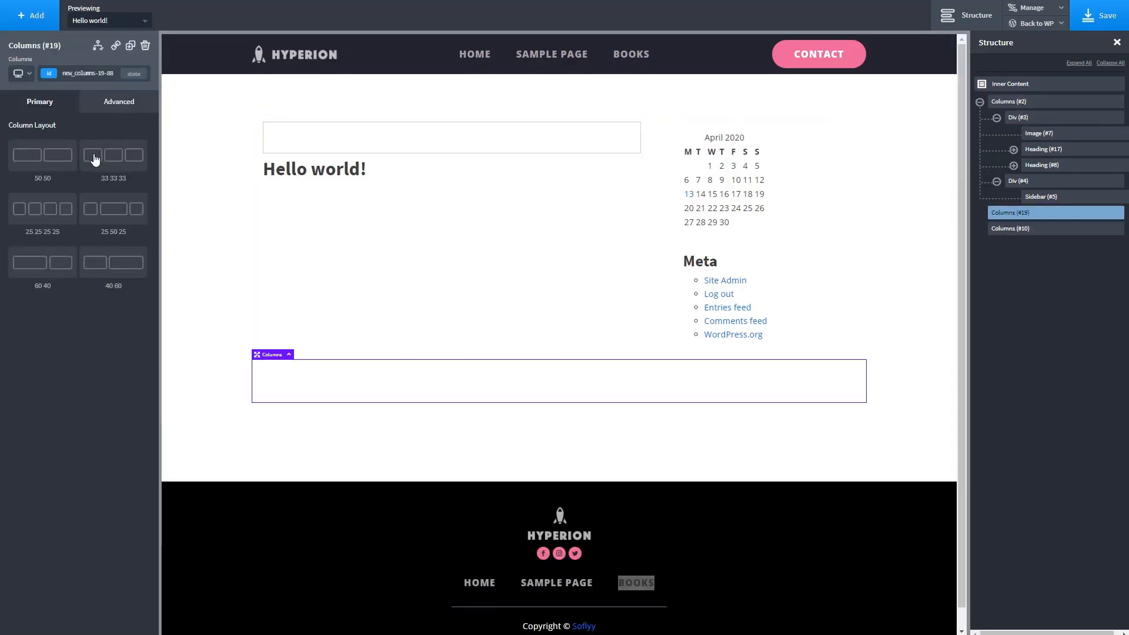
left_click_drag(264, 354, 288, 255)
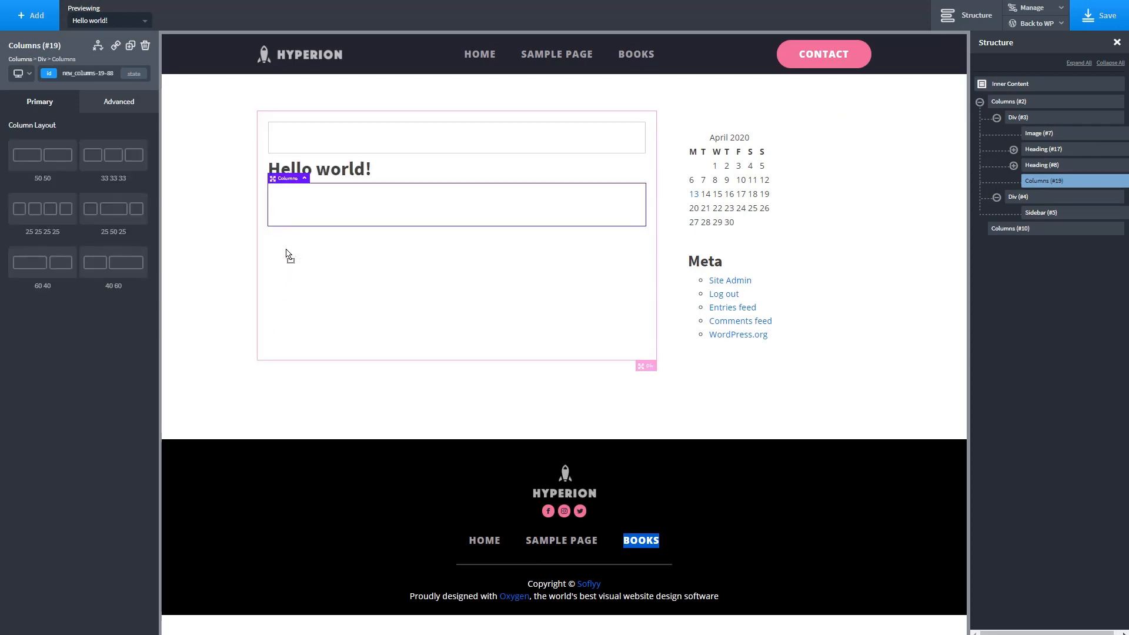
left_click(104, 158)
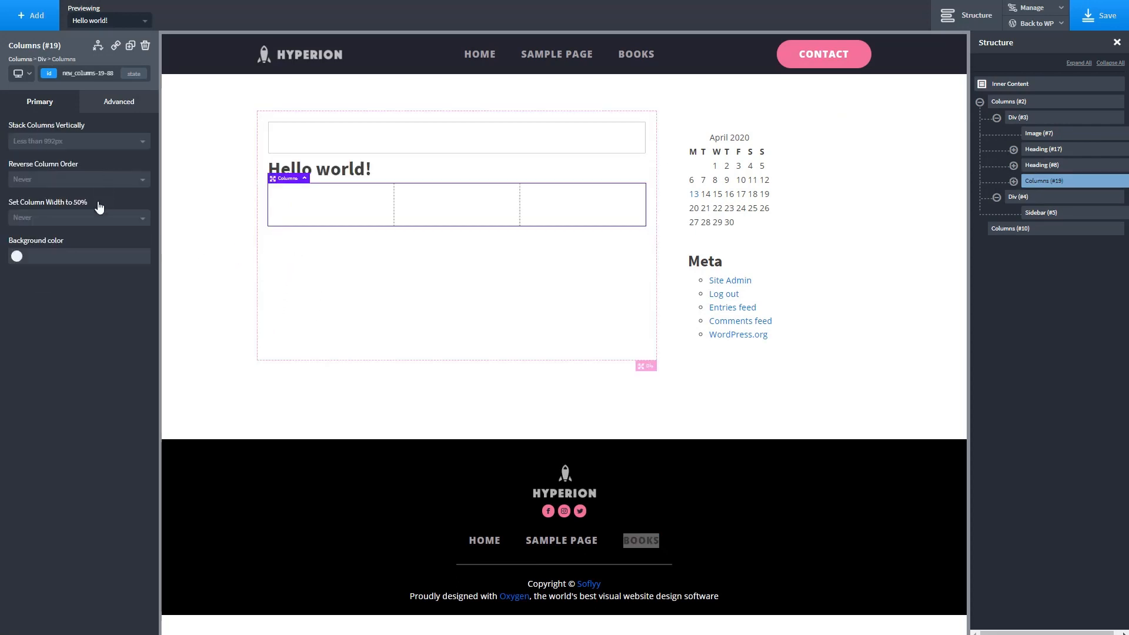
- Add a Text element to the first of the three columns below the title and replace its placeholder with "On"
left_click(31, 16)
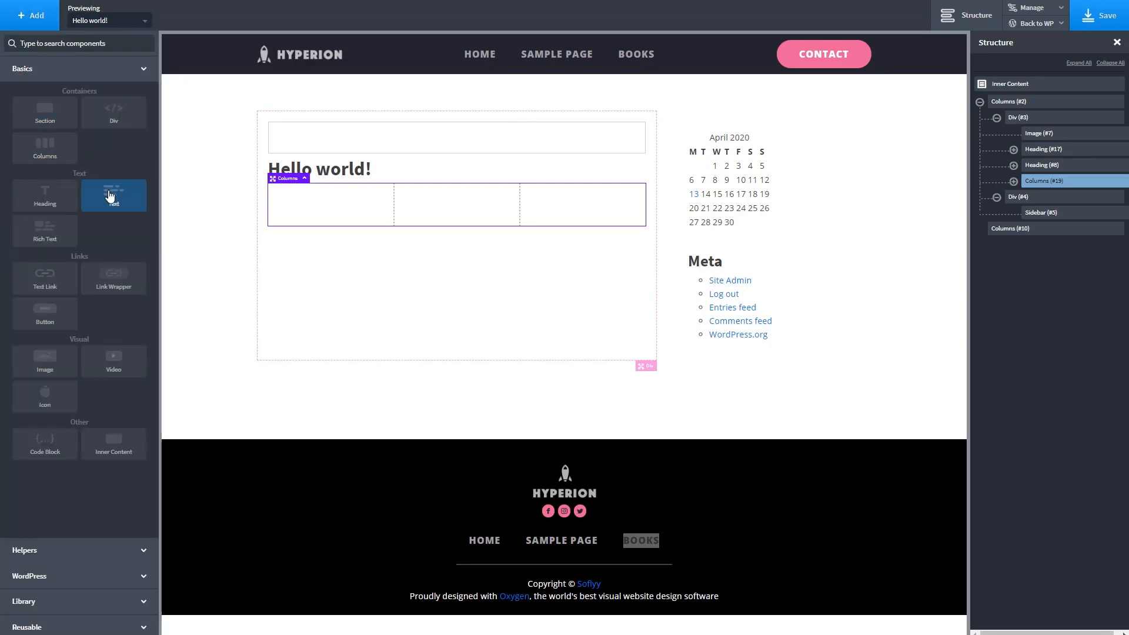
left_click(110, 195)
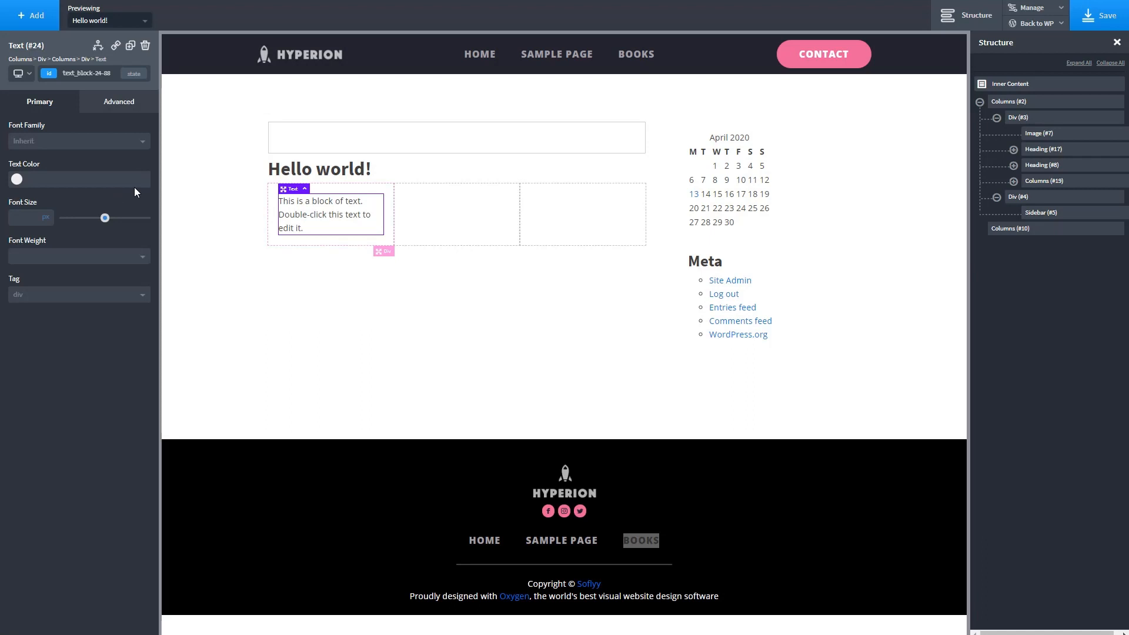
double_click(298, 214)
key("ctrl+a")
key("BackSpace")
left_click(305, 229)
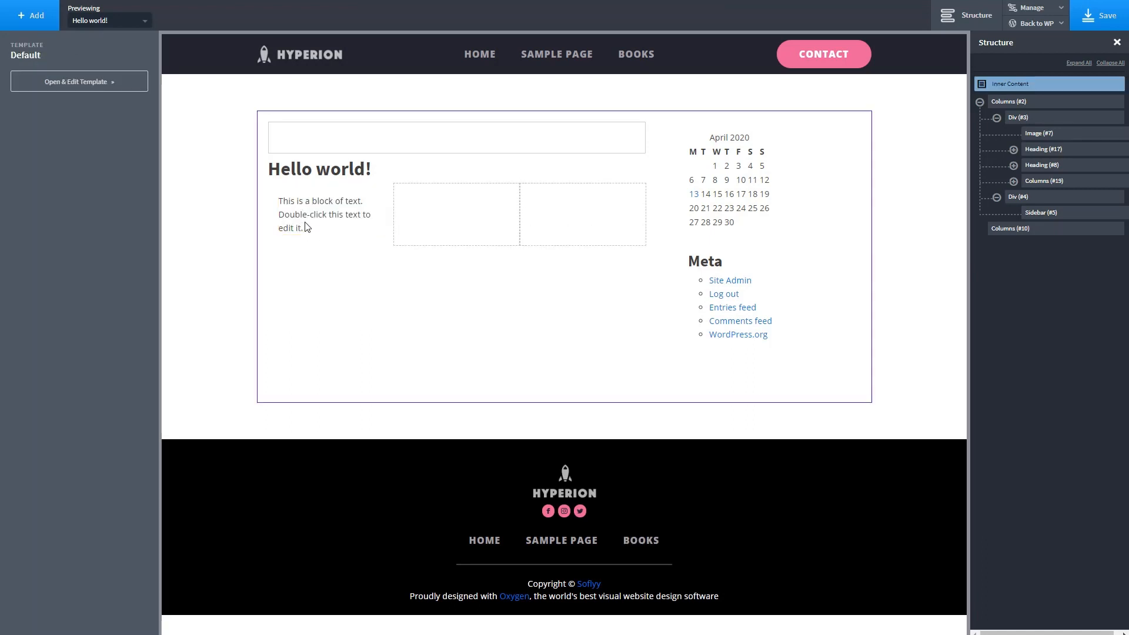
double_click(307, 231)
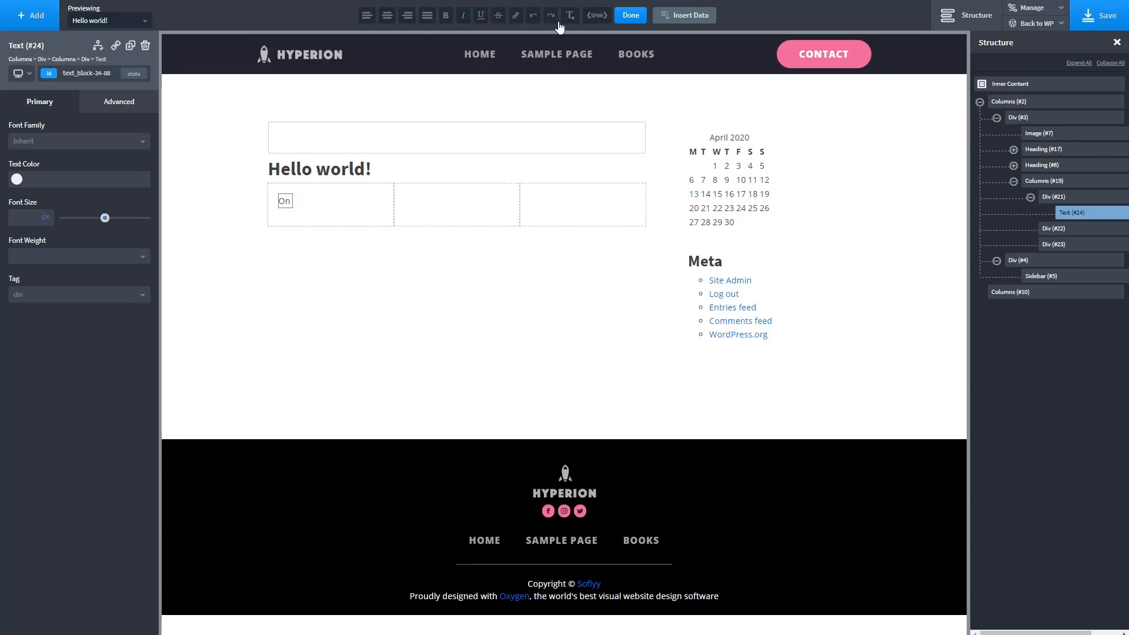
- Insert the post Date as dynamic data after "On", leaving the date format empty
left_click(684, 16)
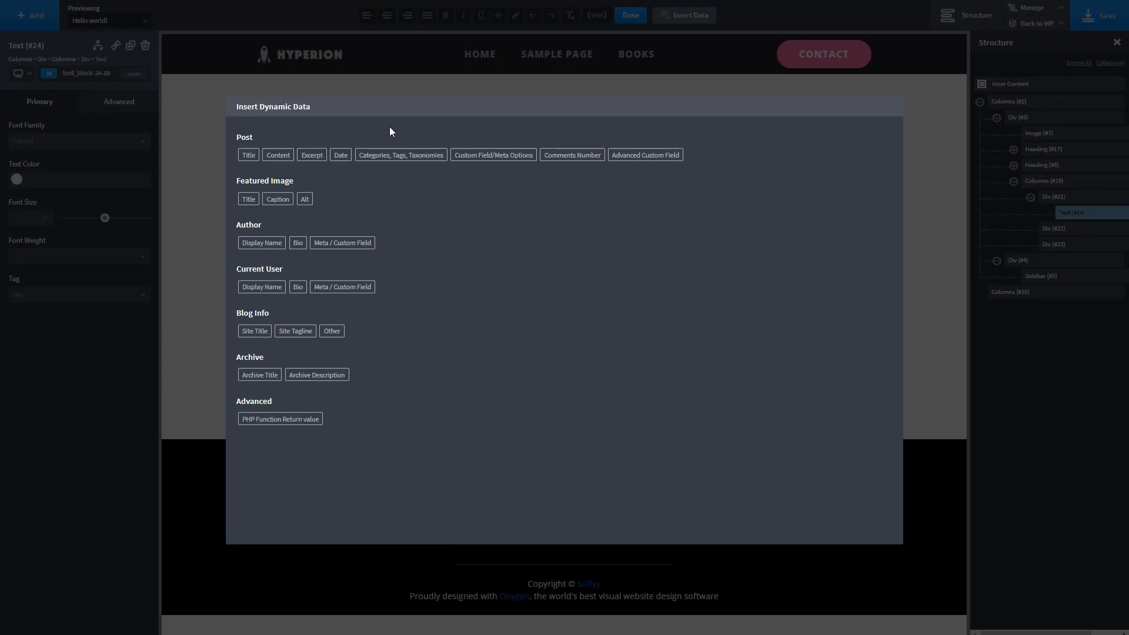
left_click(341, 155)
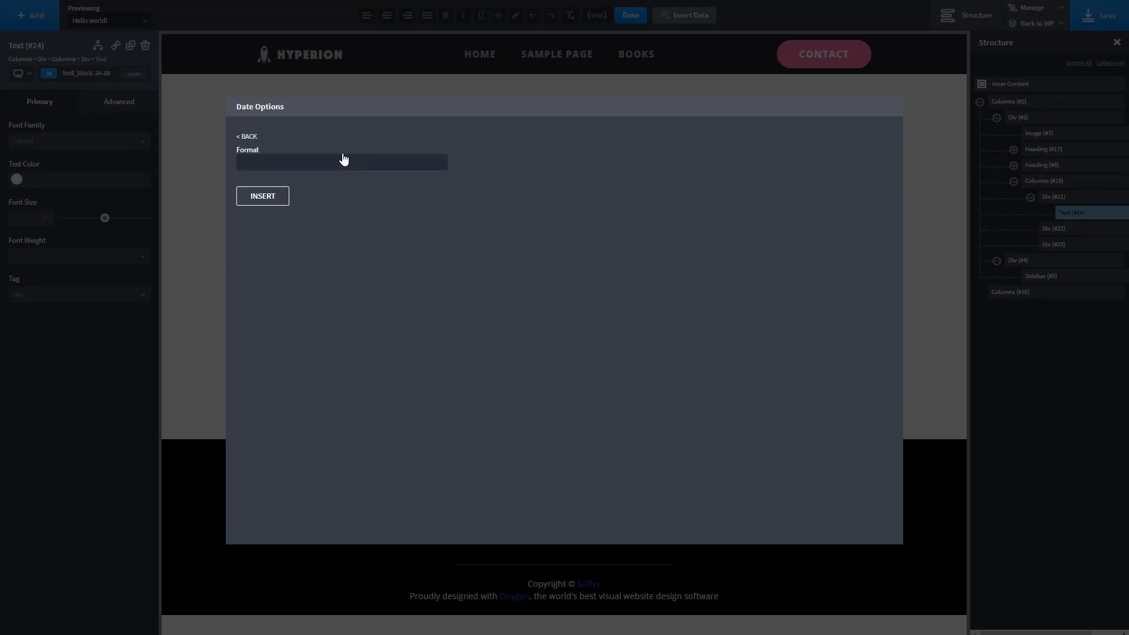
left_click(272, 200)
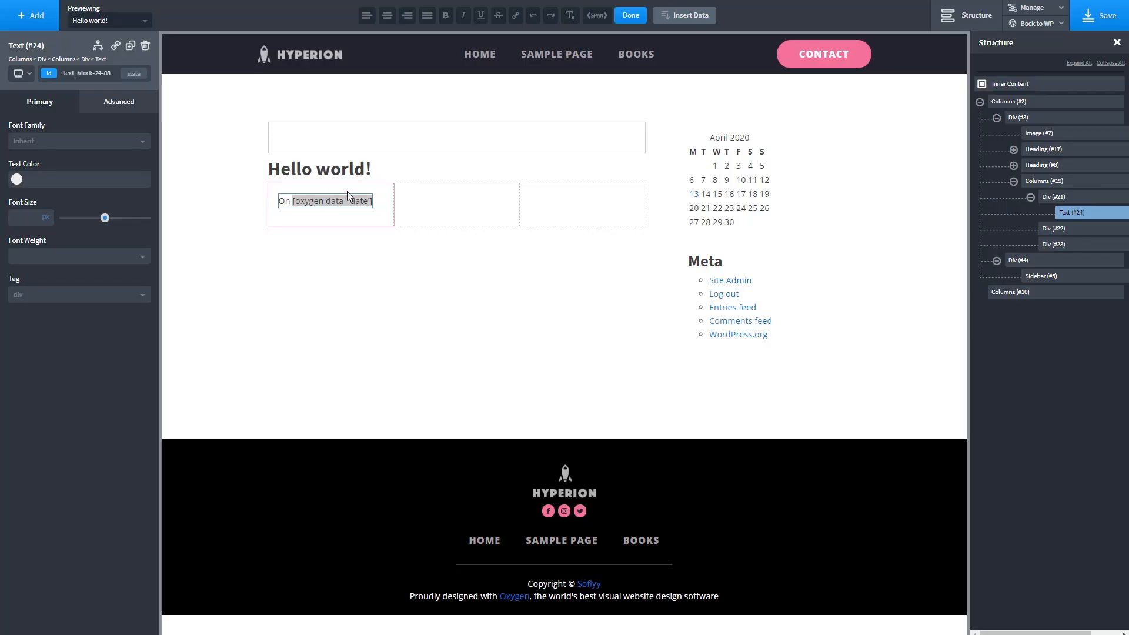
- Add a Text element to the middle column beside the date and replace its placeholder with "By"
left_click(416, 193)
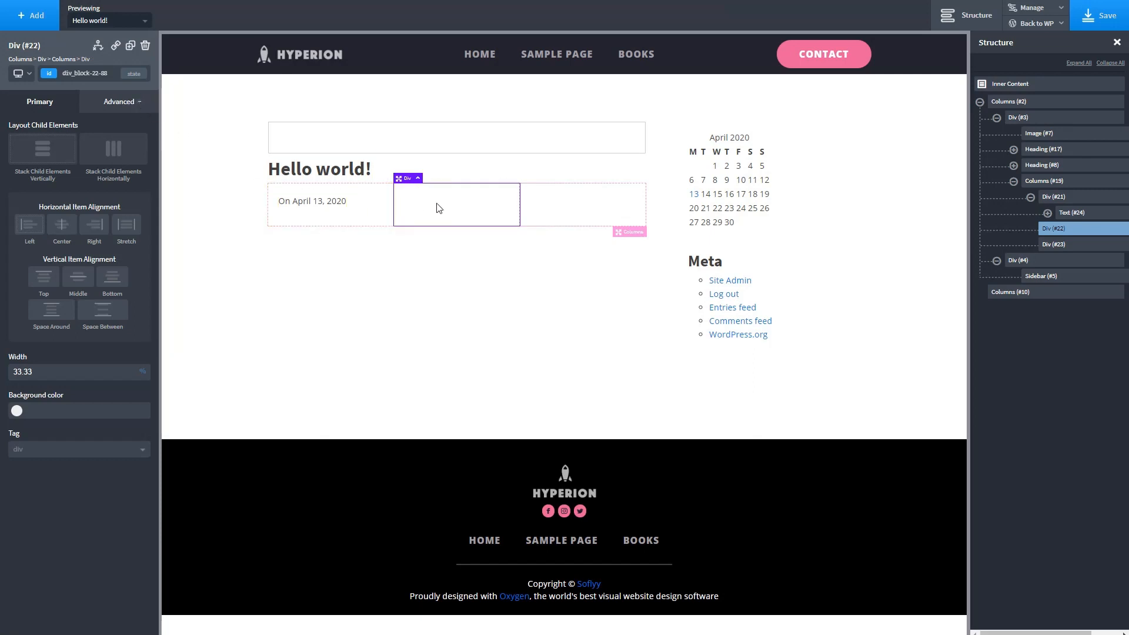
left_click(28, 17)
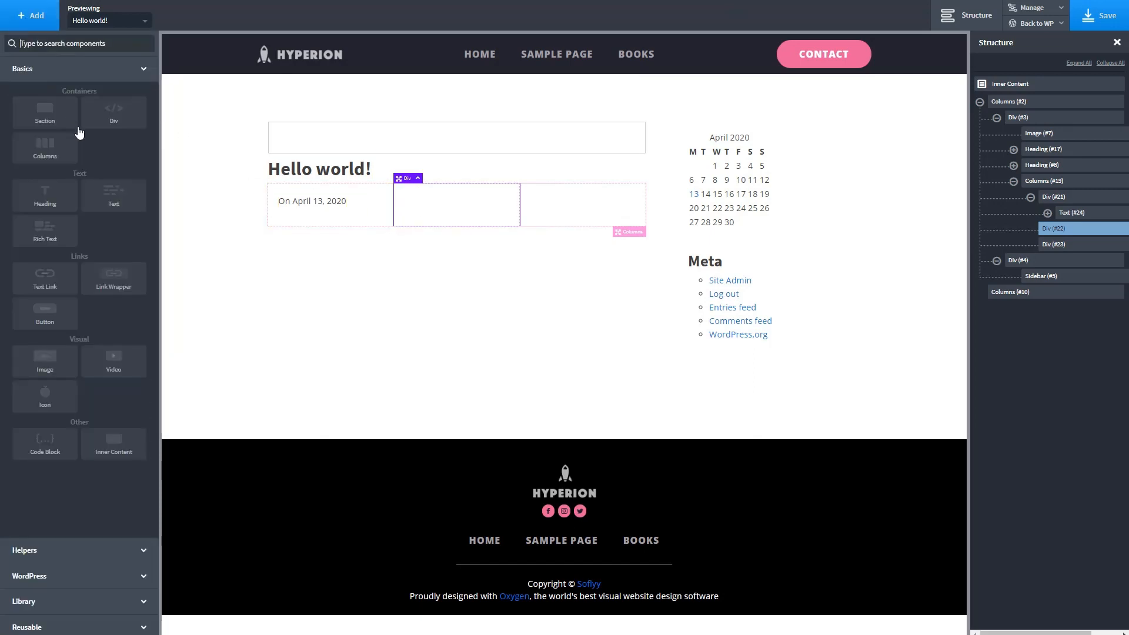
left_click(106, 196)
double_click(437, 228)
mouse_move(435, 225)
left_mouse_down()
mouse_move(418, 222)
mouse_move(433, 225)
left_mouse_up()
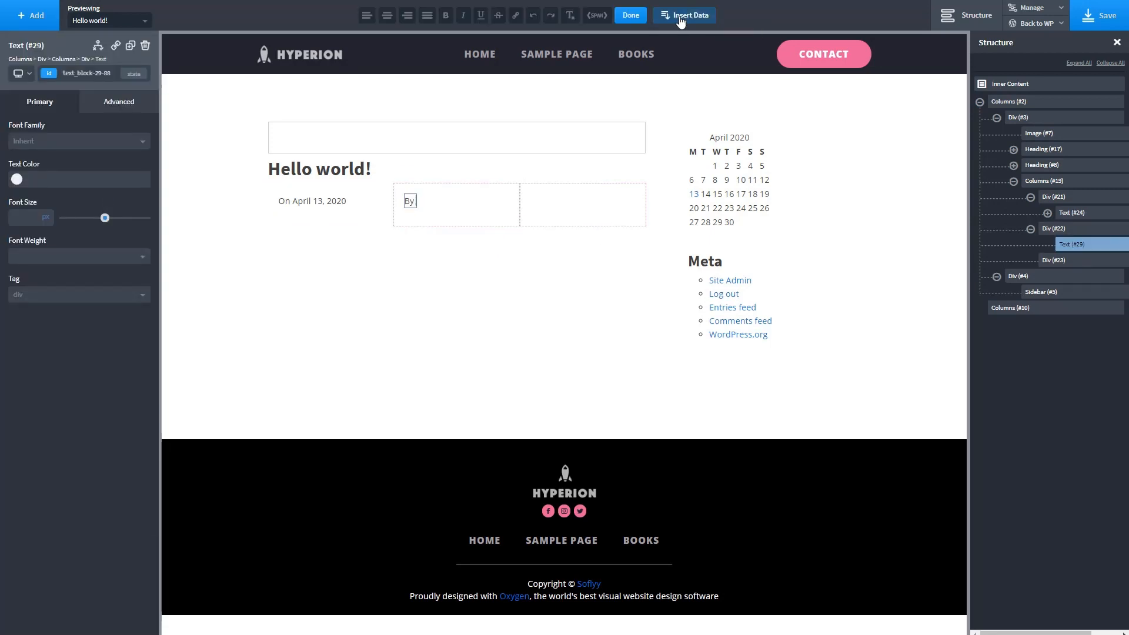
- Insert the author's Display Name as dynamic data after "By", linked to the Author Posts URL
left_click(681, 17)
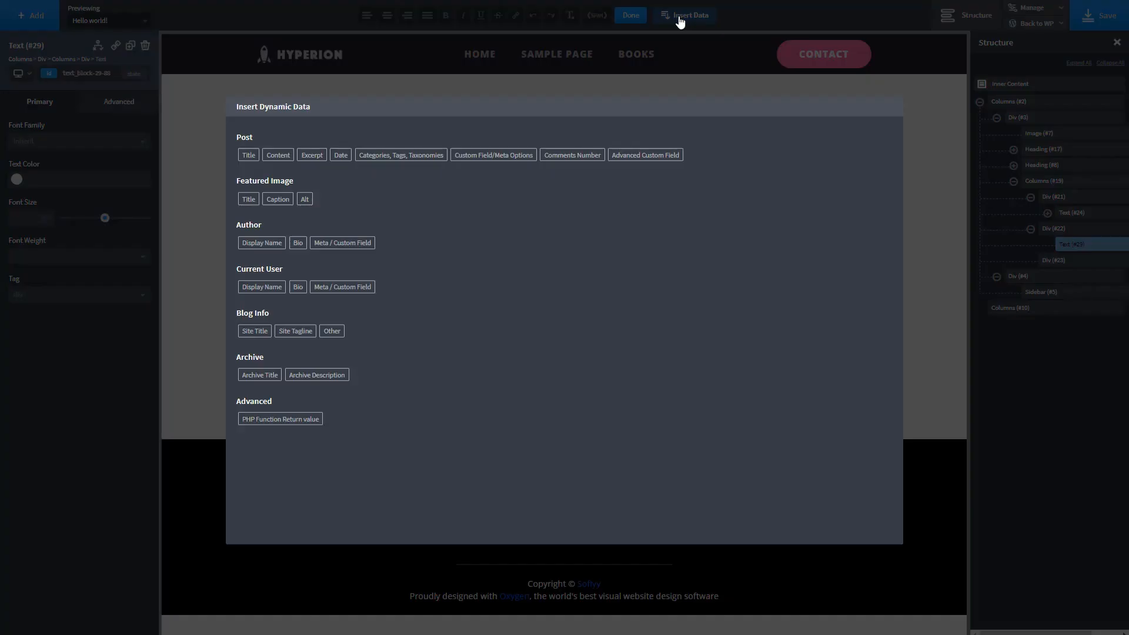
left_click(263, 243)
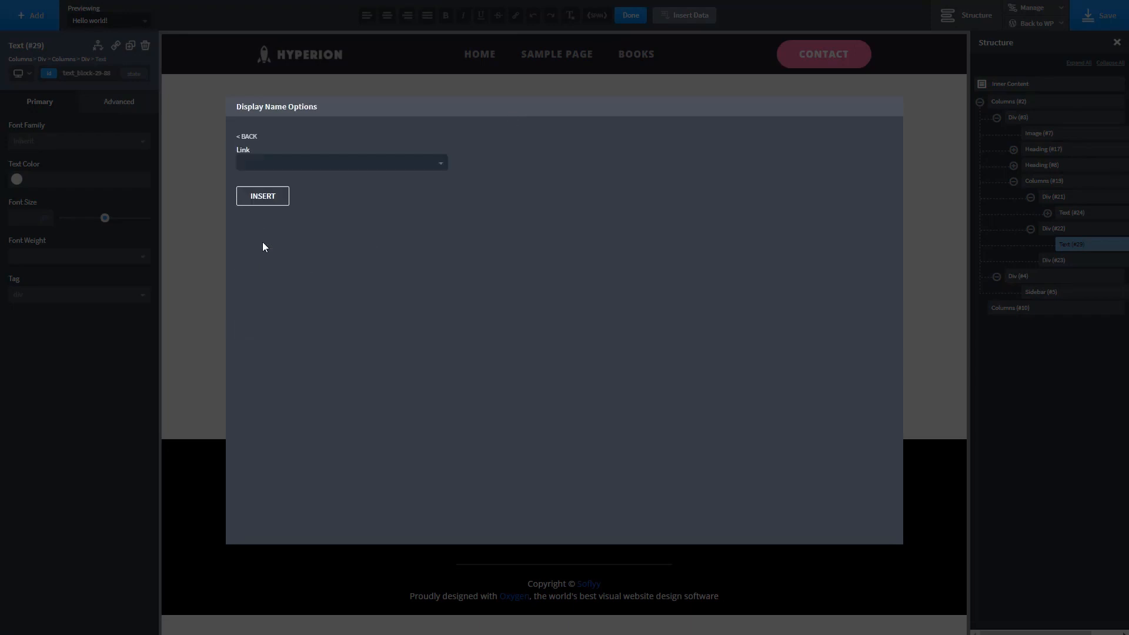
left_click(270, 164)
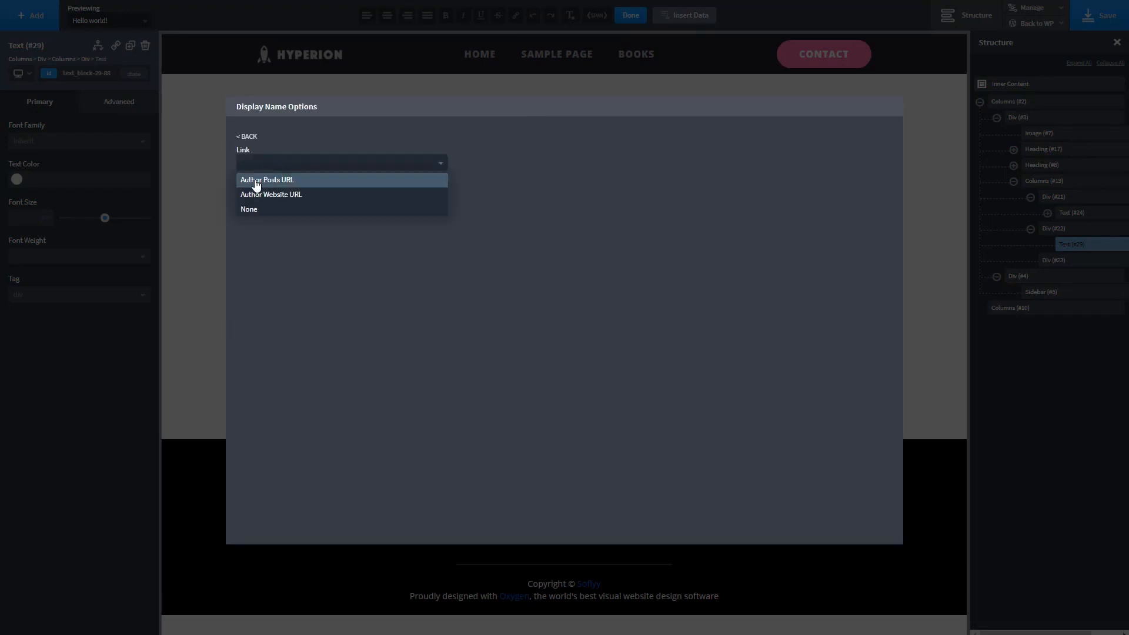
left_click(274, 184)
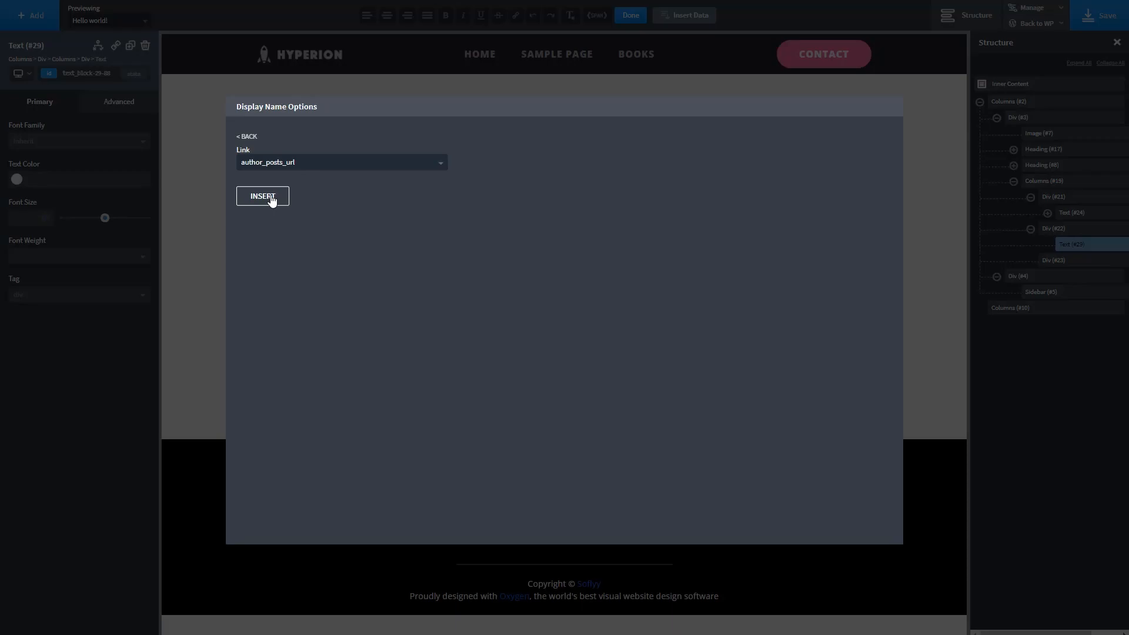
left_click(270, 197)
- Add a Text element to the third column beside the author and open its placeholder text for editing
left_click(538, 204)
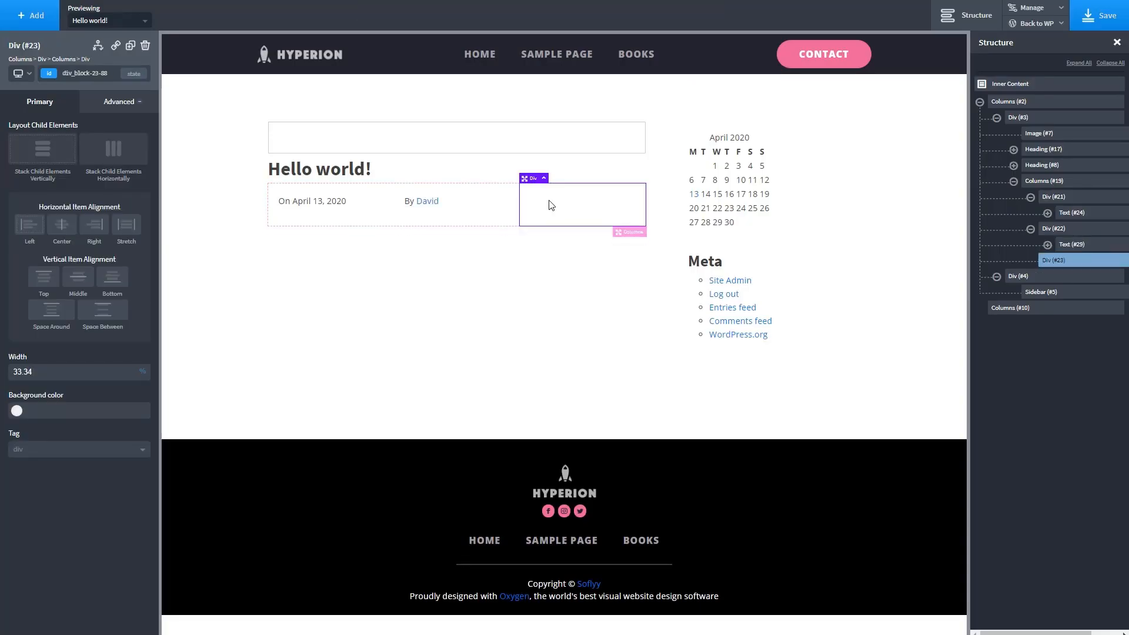
left_click(32, 22)
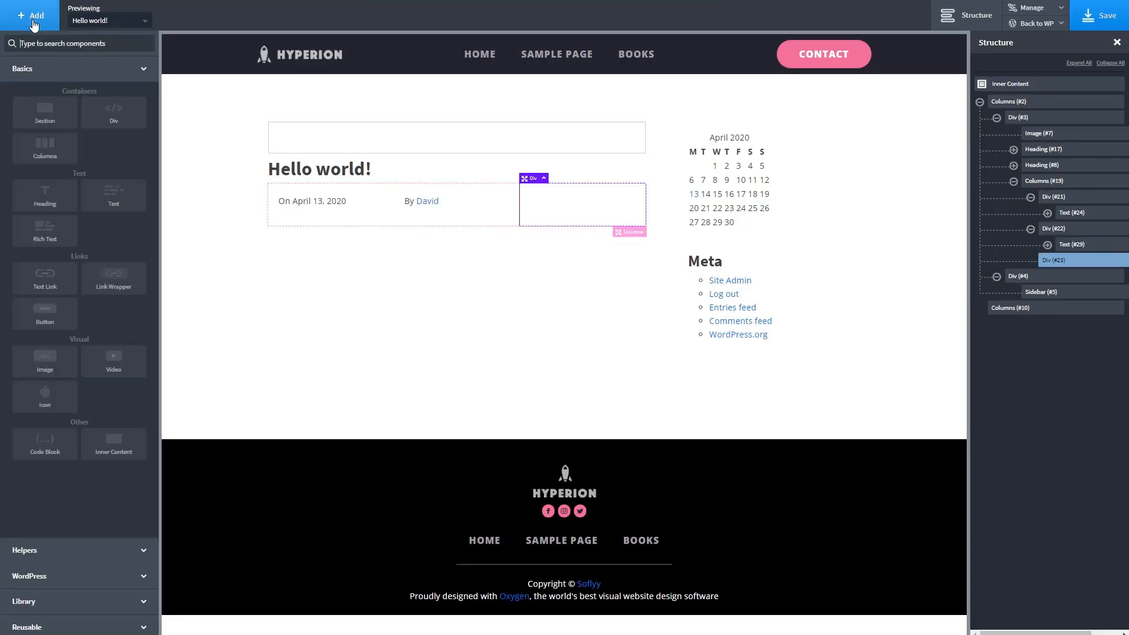
left_click(115, 195)
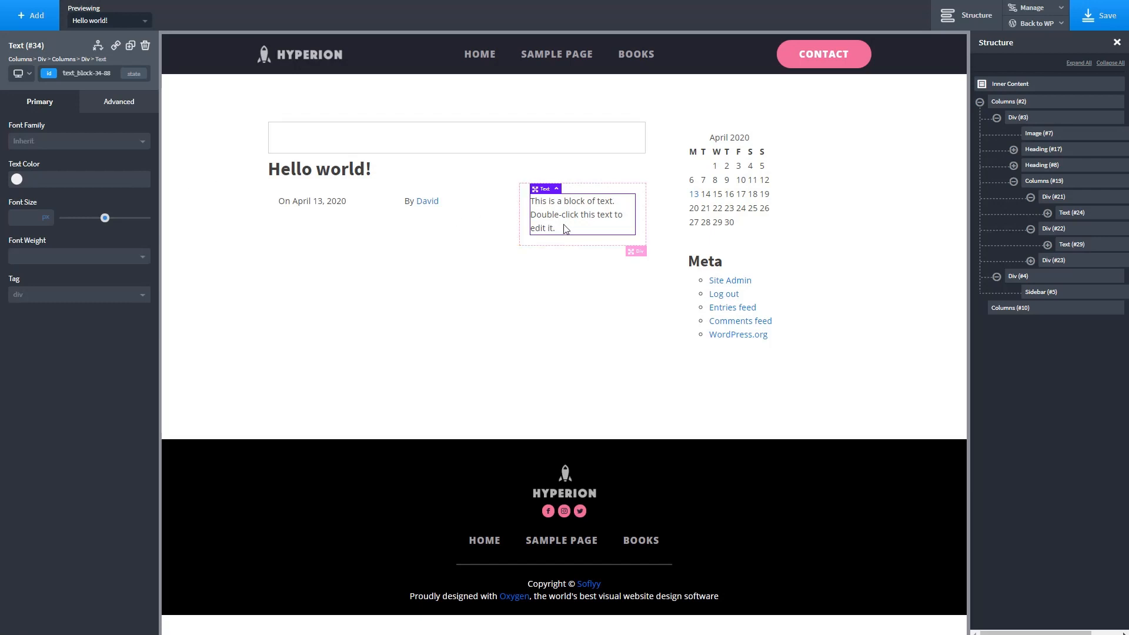
double_click(546, 229)
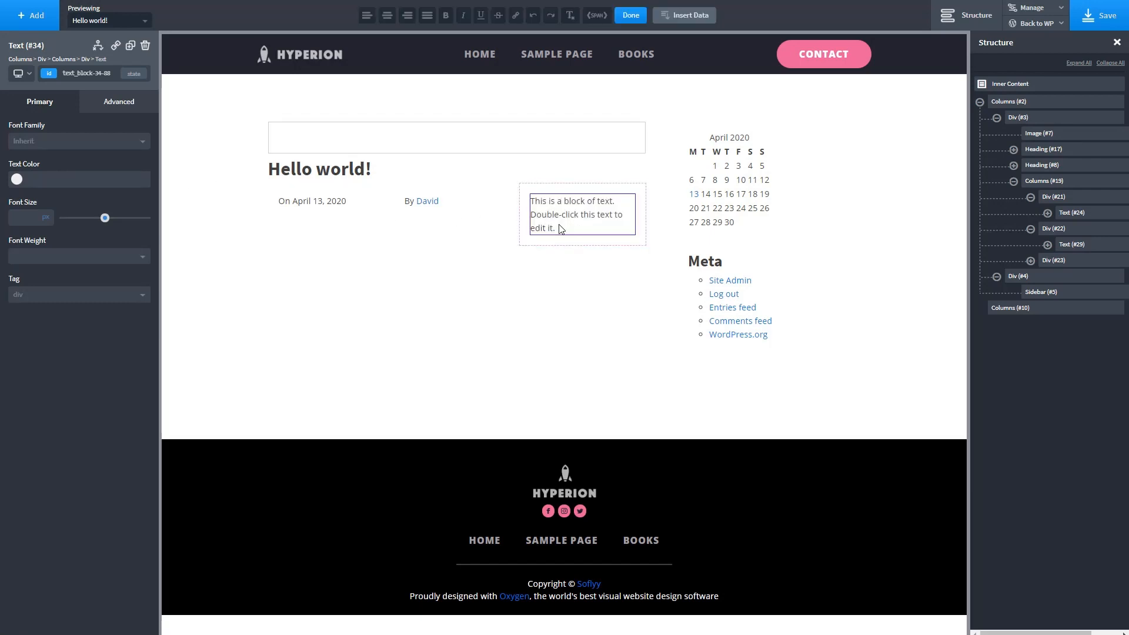
- Replace the placeholder with linked Comments Number data, using the texts "No Comments", "One Comment" and "% Comments"
left_click(666, 17)
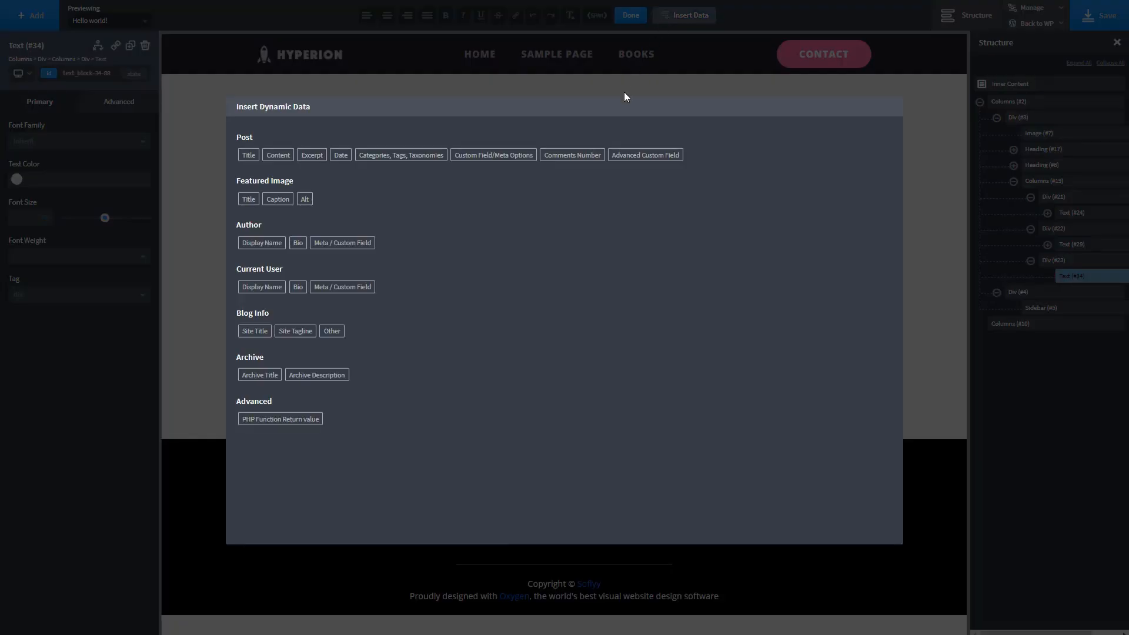
left_click(567, 157)
left_click(252, 160)
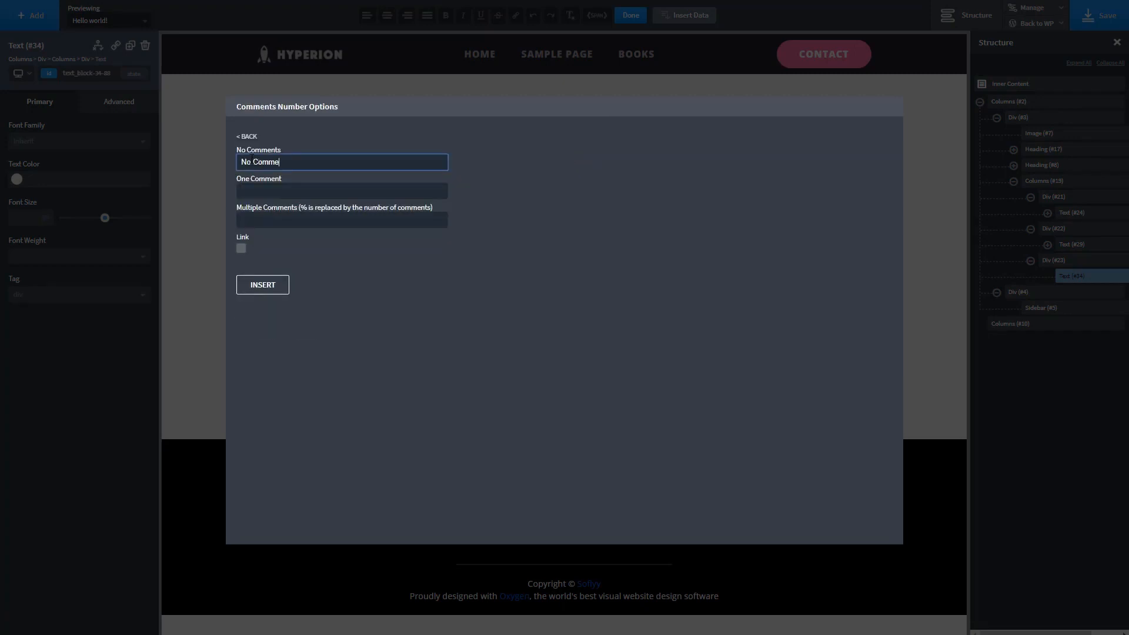
key("Tab")
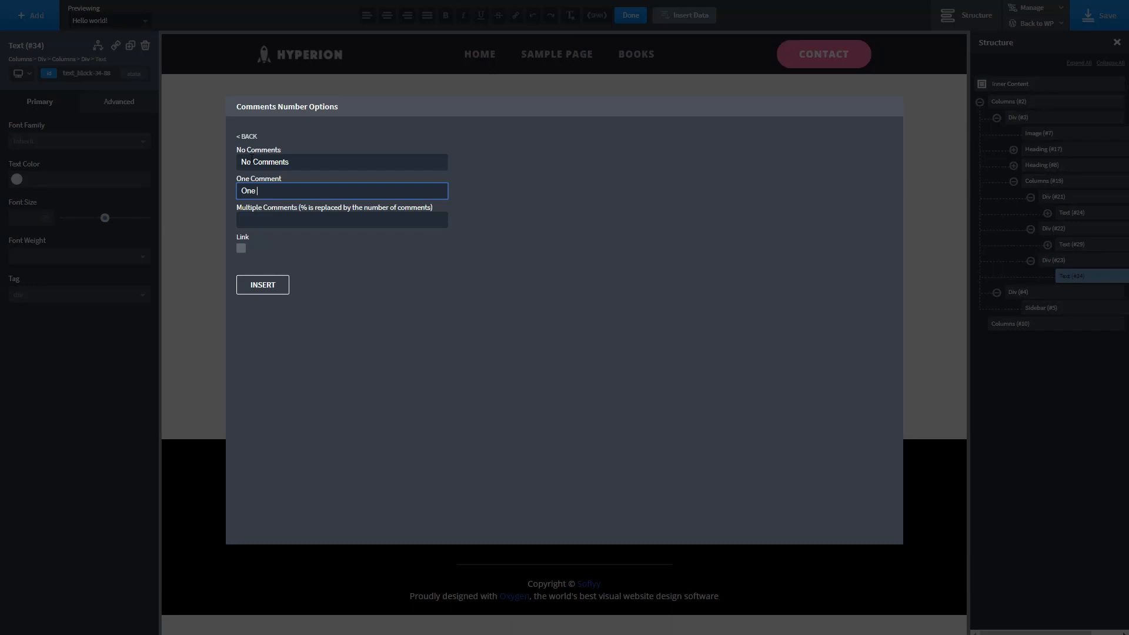
key("Tab")
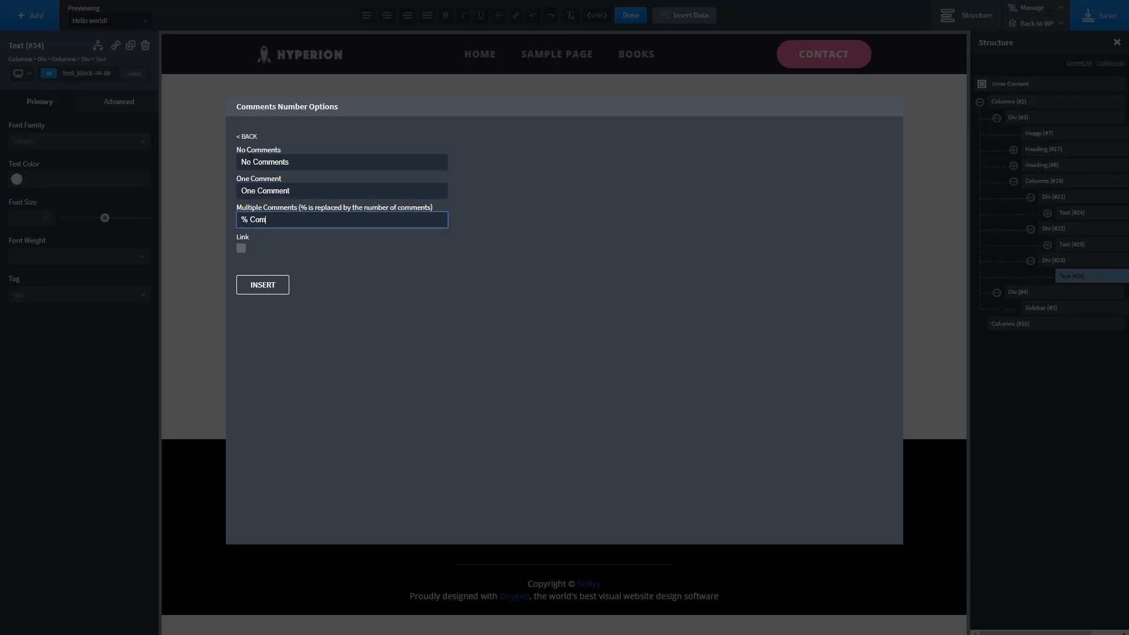
left_click(241, 248)
left_click(265, 285)
left_click(435, 235)
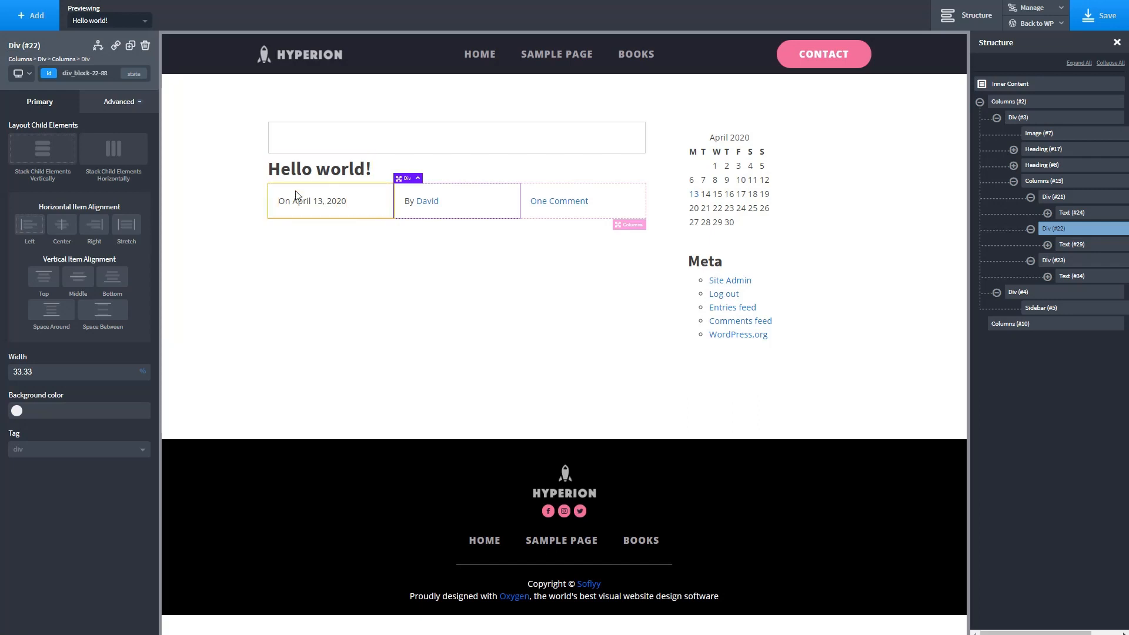
- Set the padding of the column holding the post date to 0 px
left_click(296, 194)
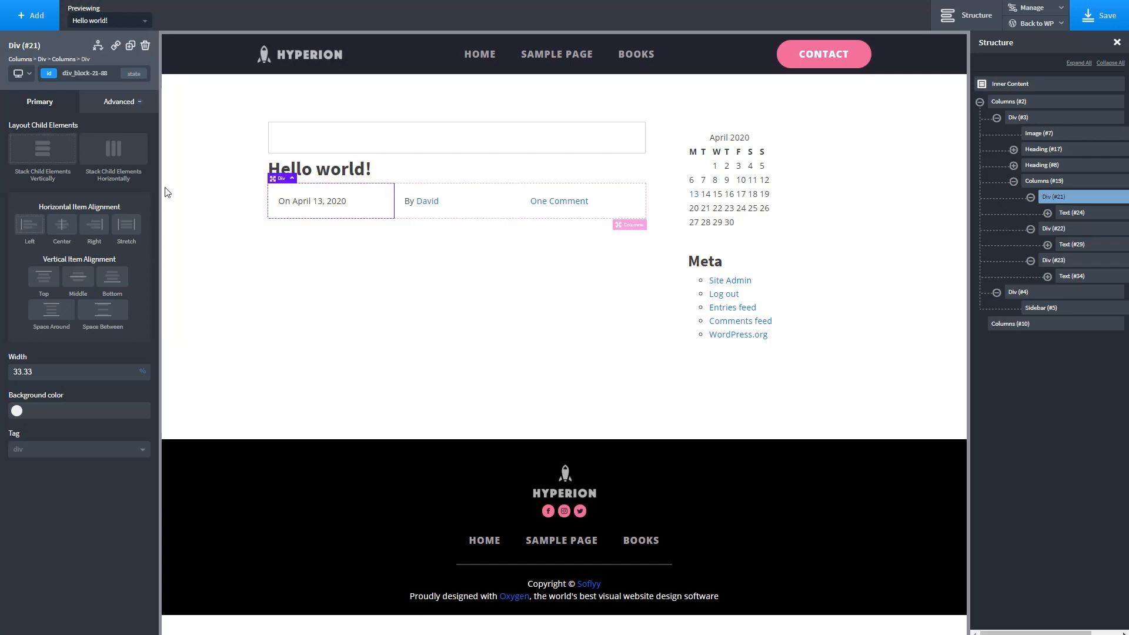
left_click(119, 102)
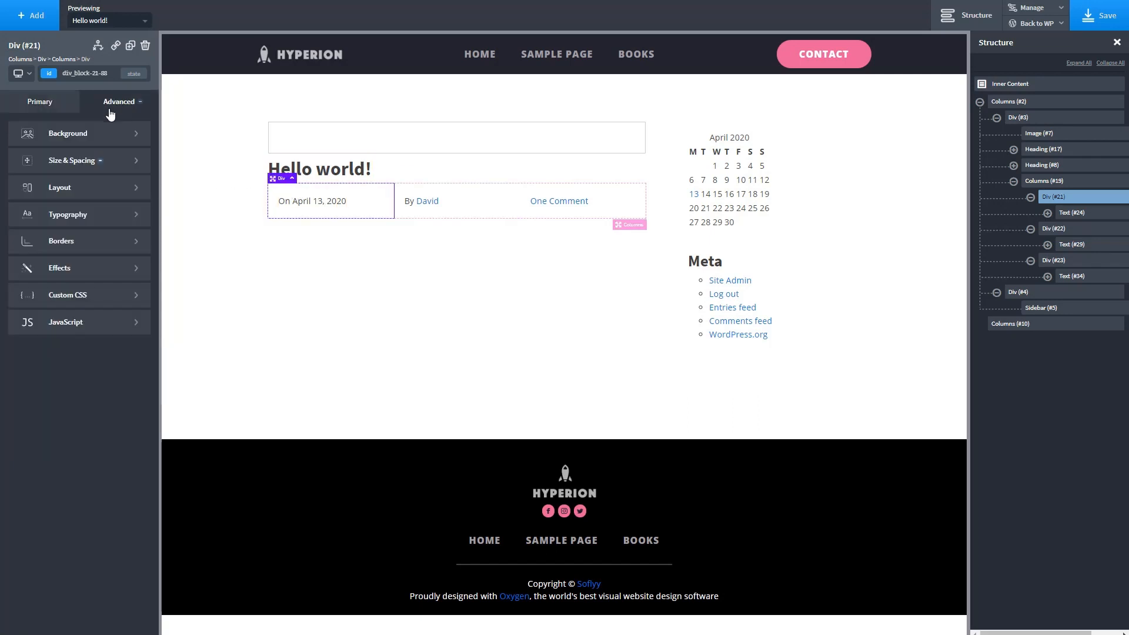
left_click(72, 159)
left_click(35, 163)
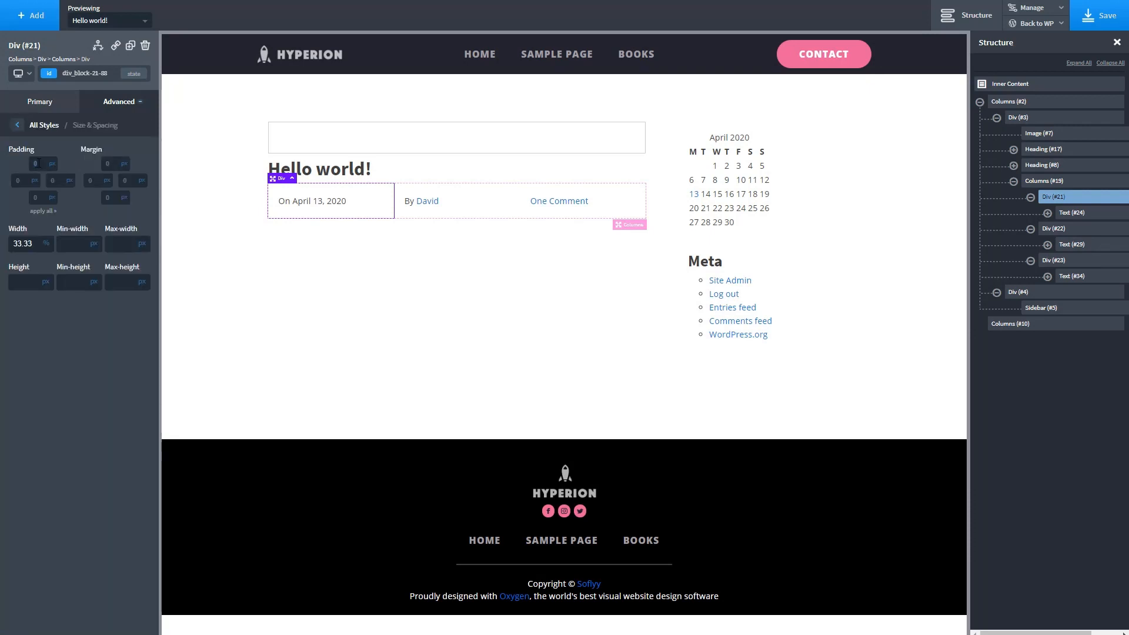
type("0")
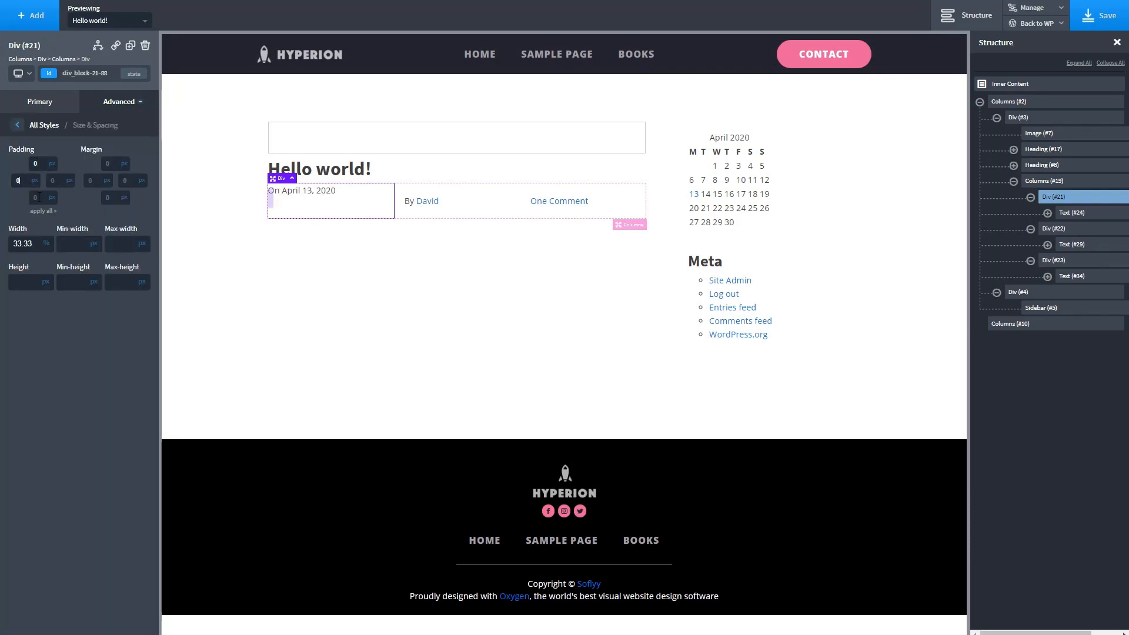
- Set the padding of the author column and the comments column to 0 px as well
left_click(430, 199)
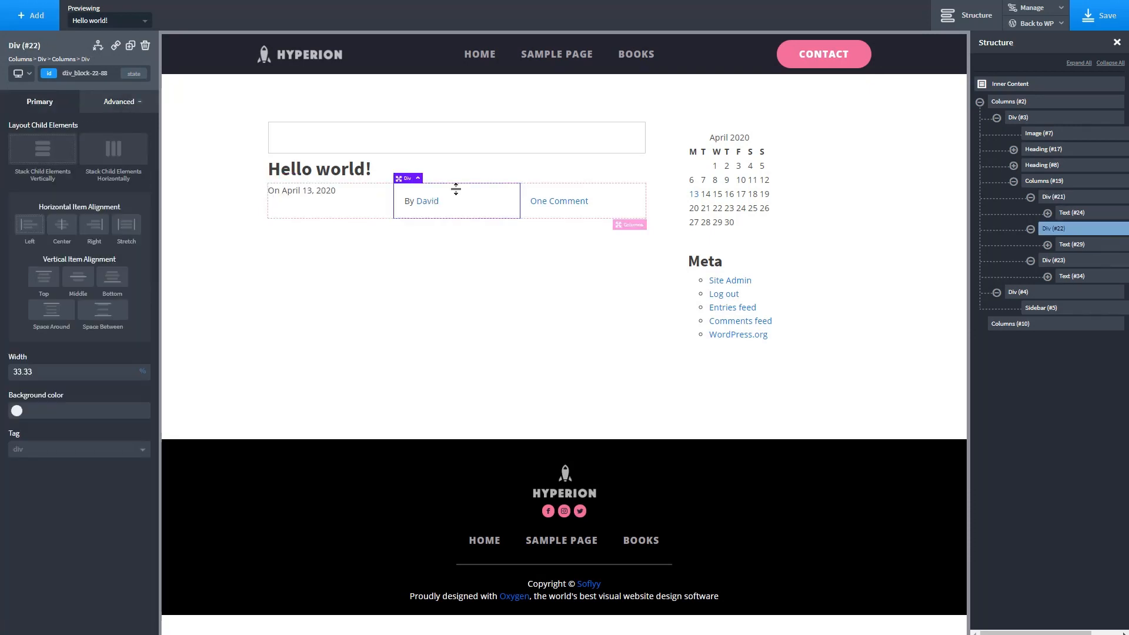
left_click(121, 109)
left_click(97, 162)
left_click(564, 203)
left_click(118, 106)
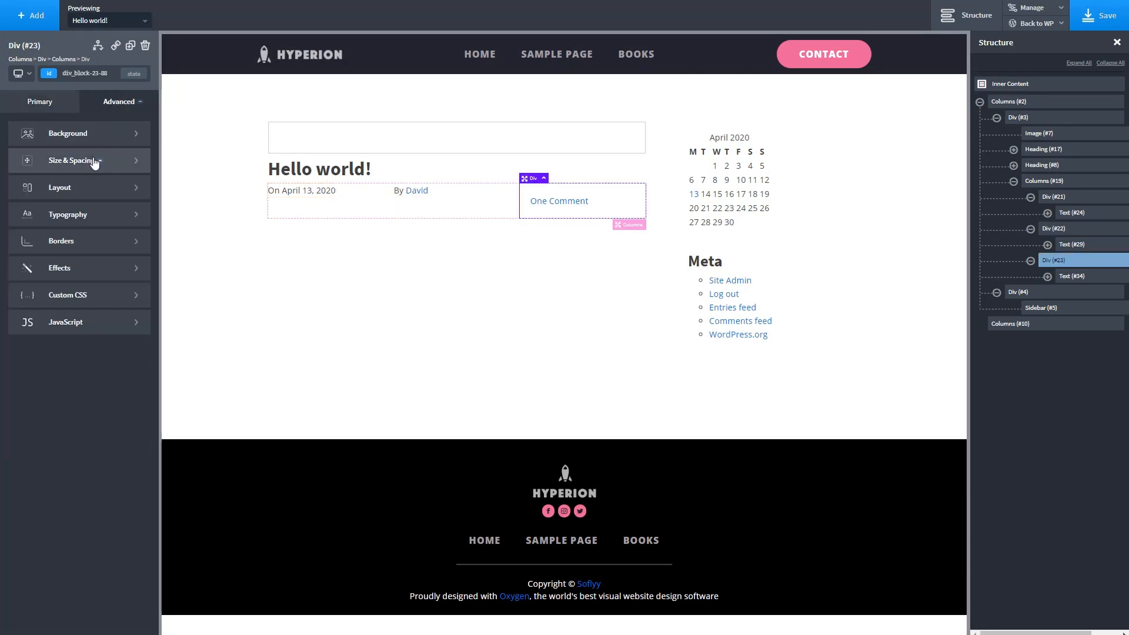
left_click(257, 213)
- Set the date column's width to 25% and the author column's width to 20%
left_click(366, 195)
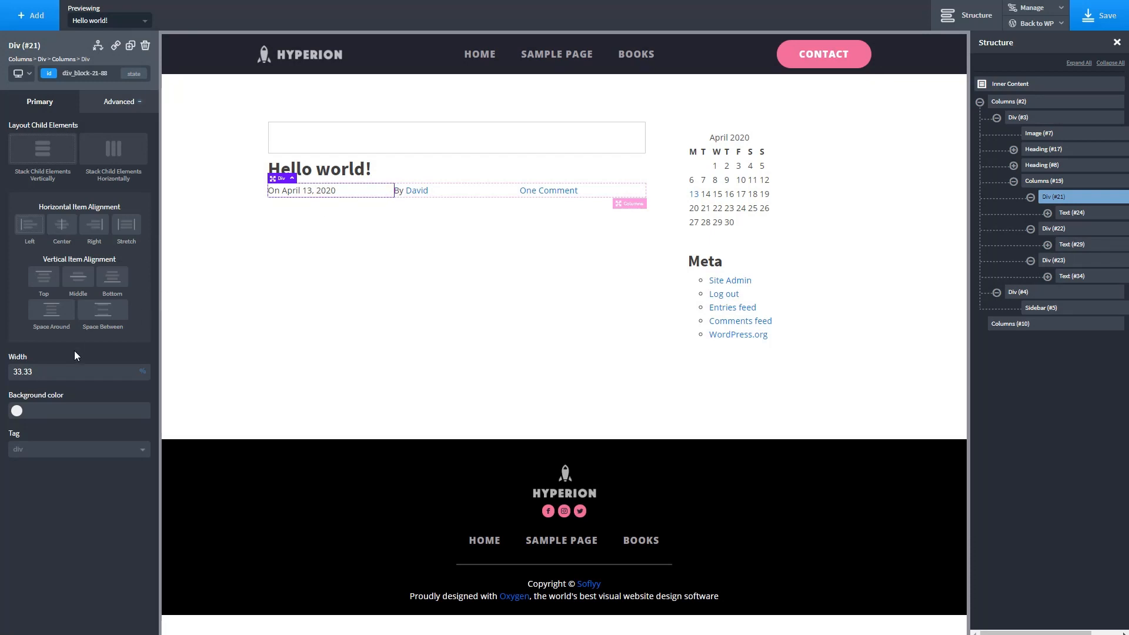
type("25")
left_click(428, 194)
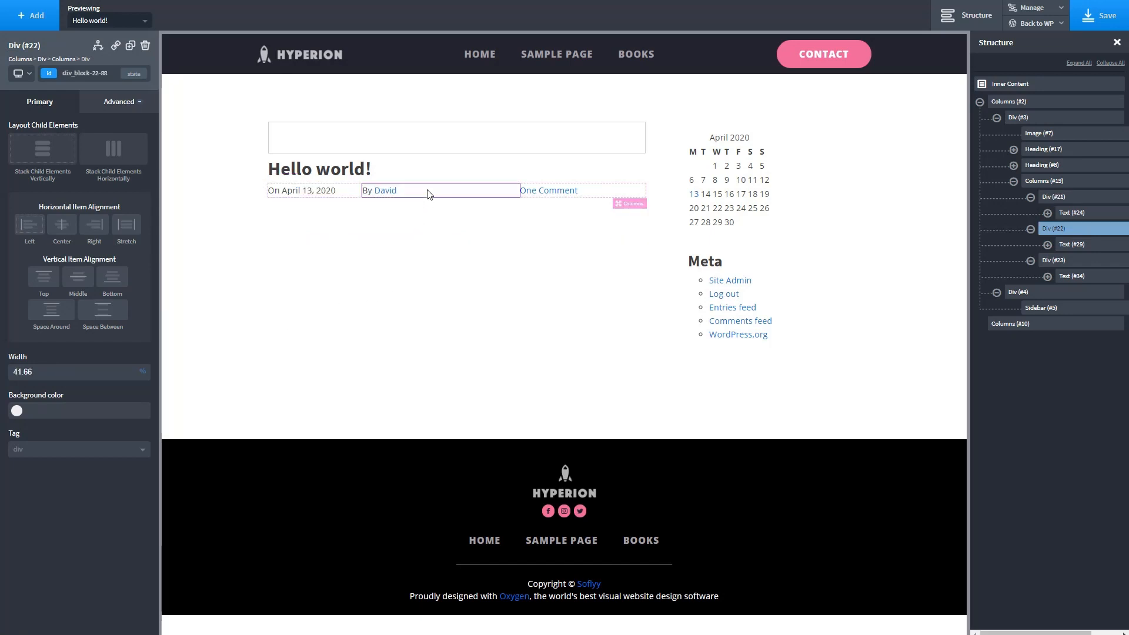
double_click(57, 370)
type("20")
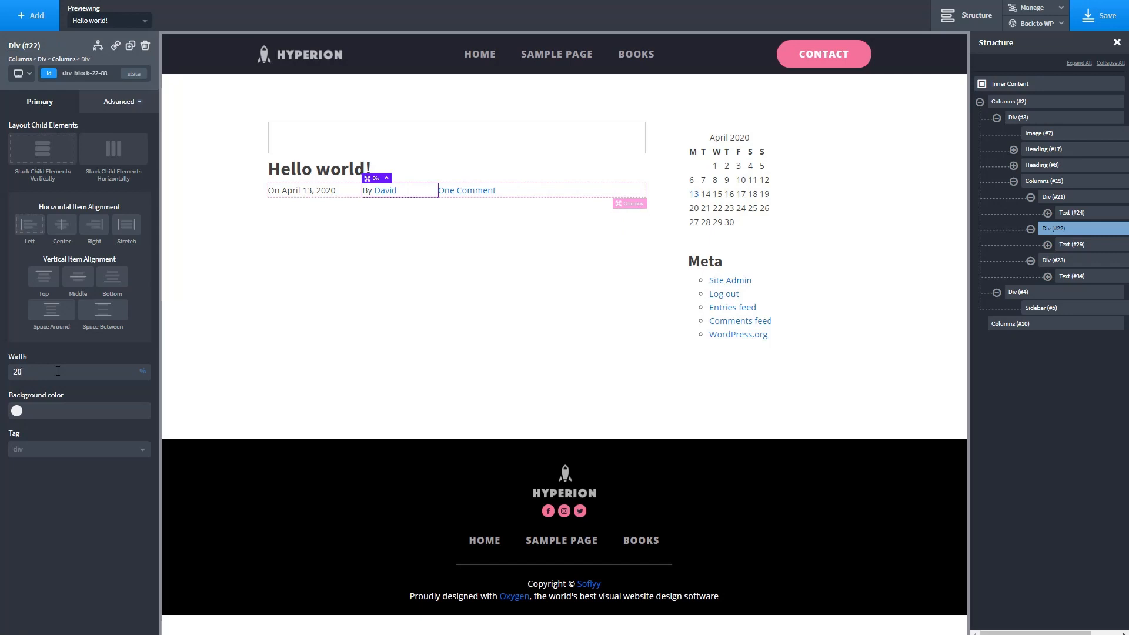
left_click(287, 314)
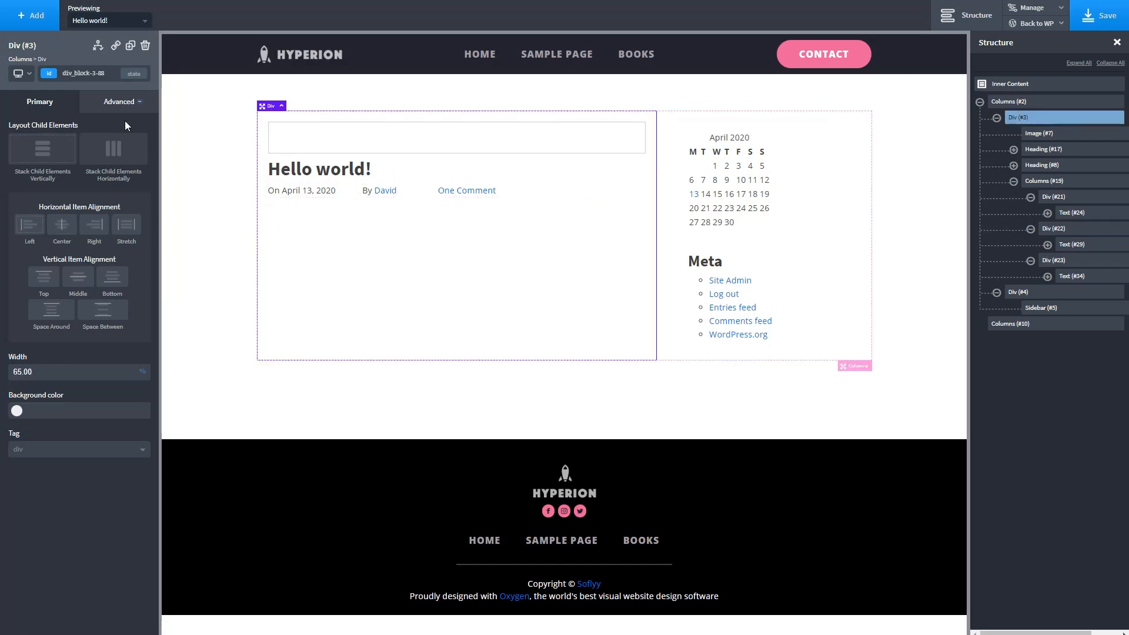
- Add the dynamic post Content element to the 65% wide div, below the date, author and comment count row
left_click(39, 19)
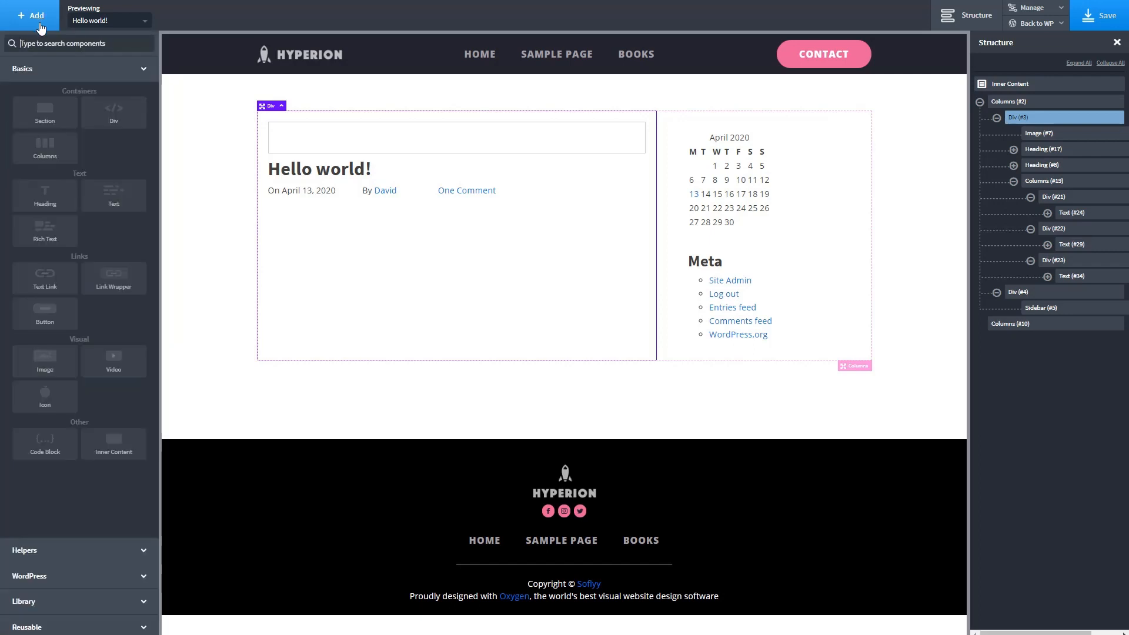
left_click(47, 575)
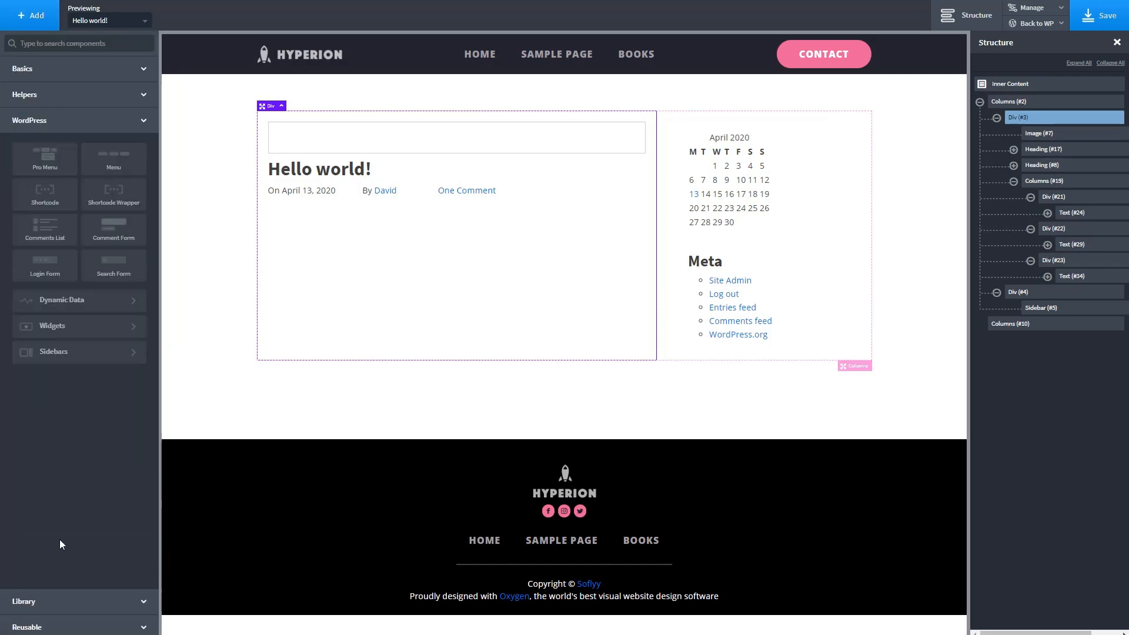
left_click(48, 301)
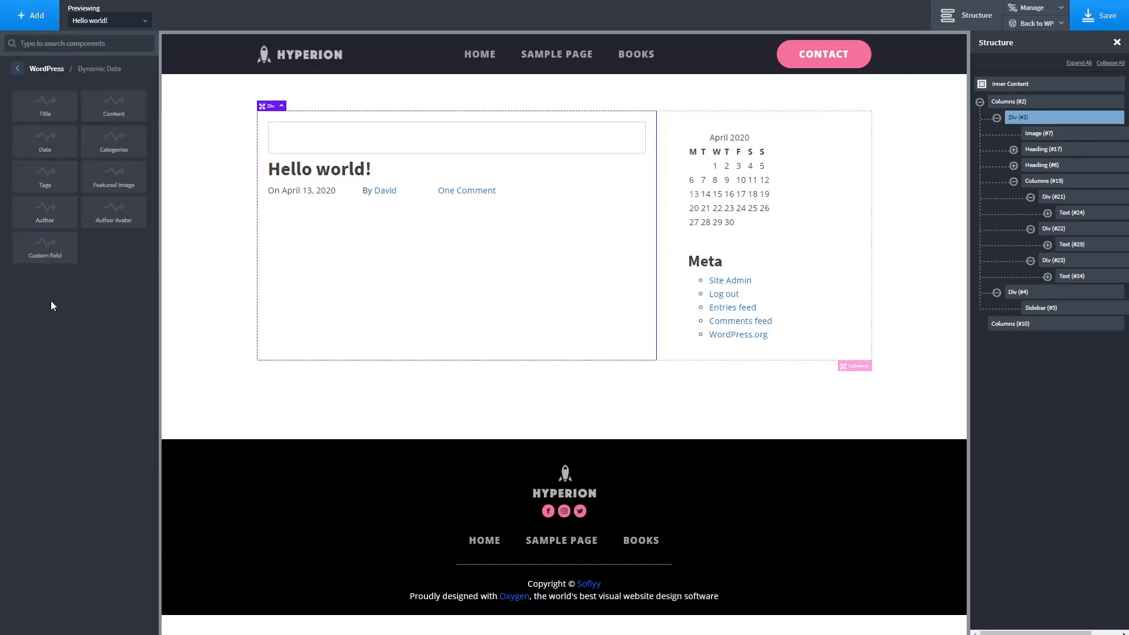
left_click(113, 113)
left_click(318, 292)
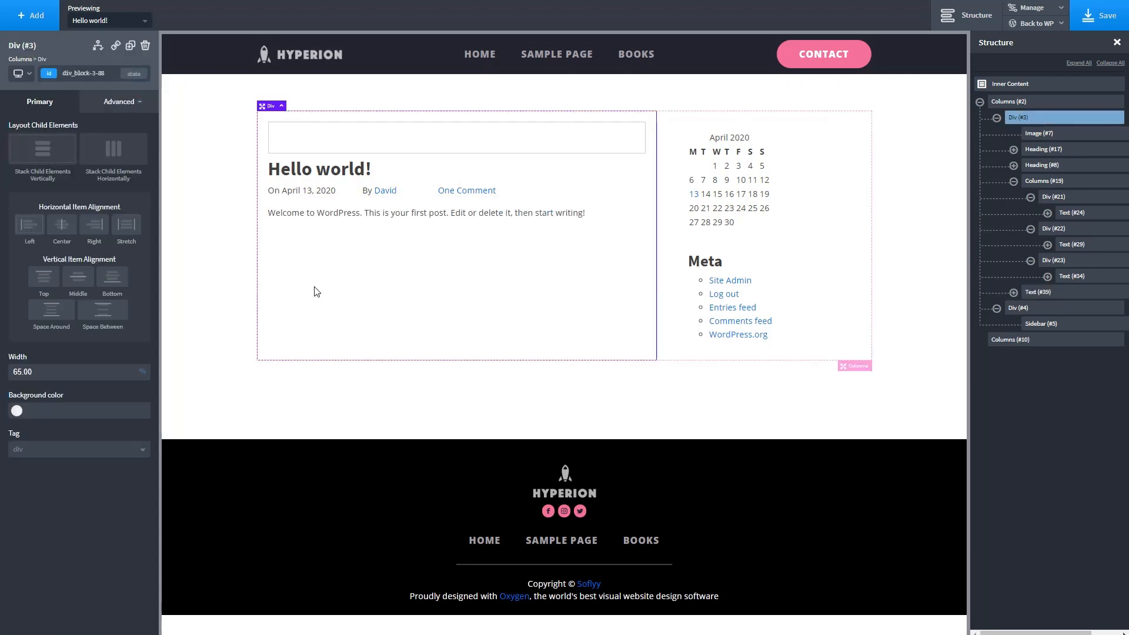
- Add a Comments List below the post content and set its top margin to 50 px
left_click(24, 21)
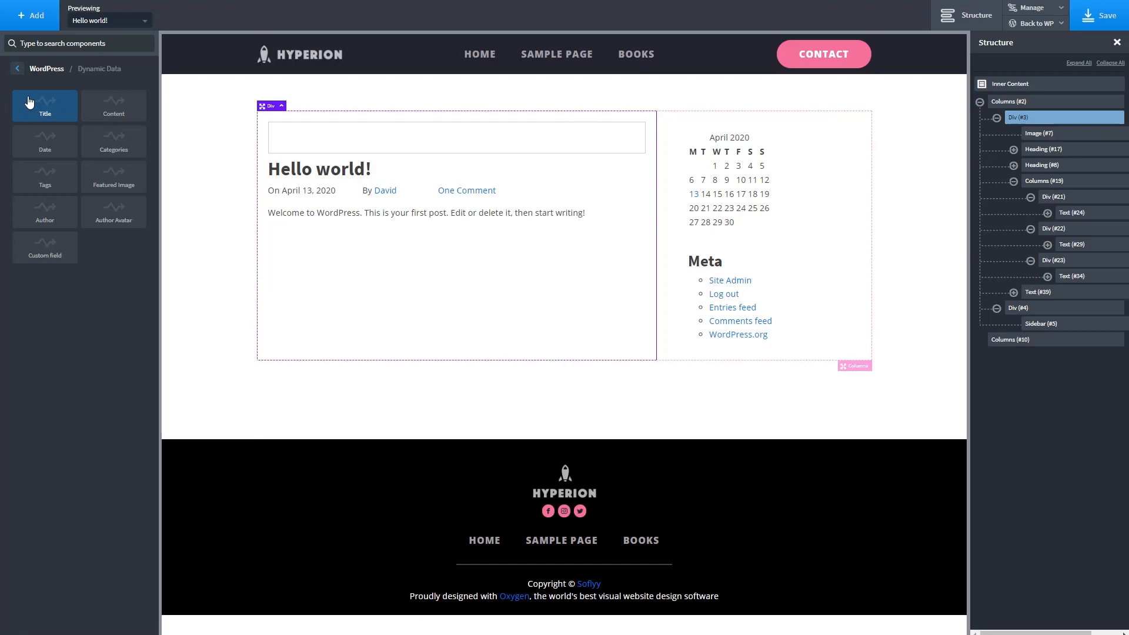
left_click(18, 69)
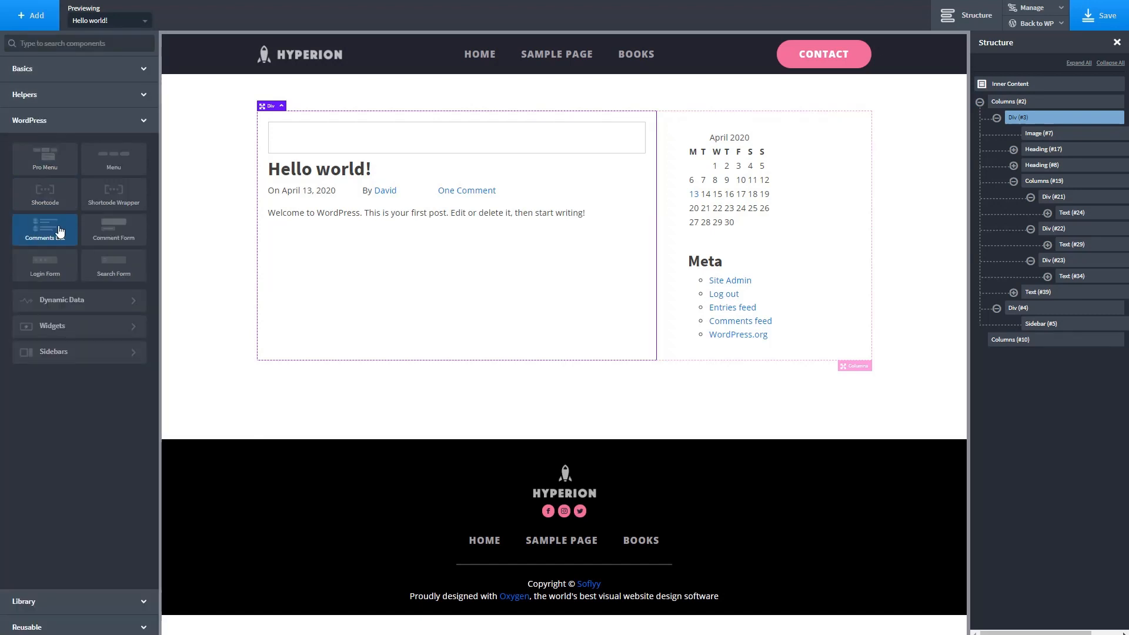
left_click(59, 231)
left_click(115, 102)
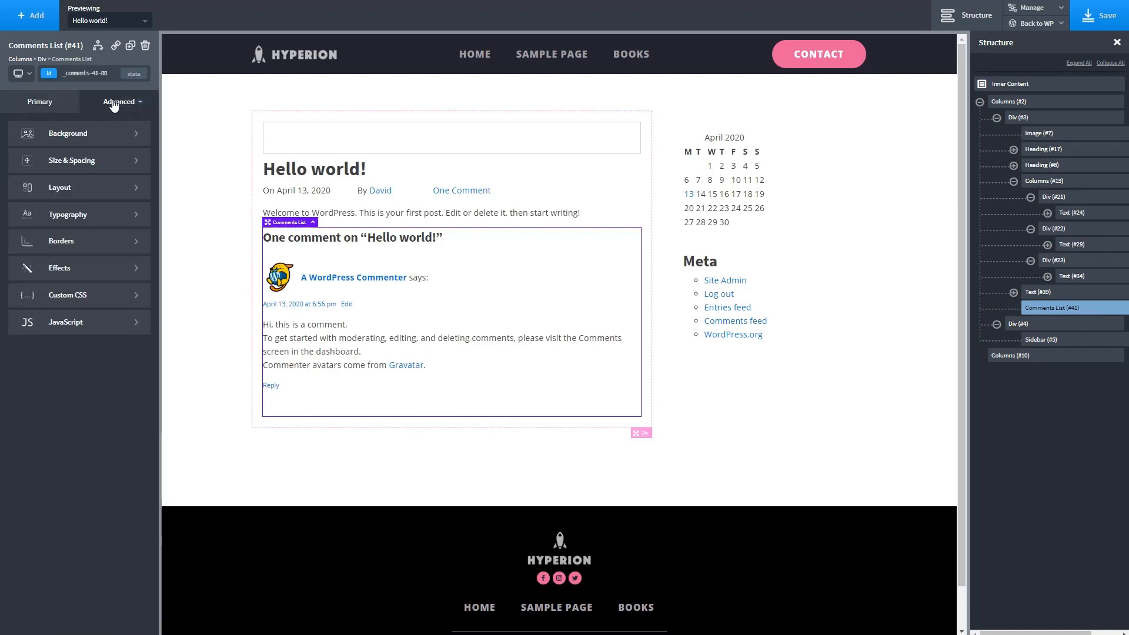
left_click(82, 160)
left_click(107, 161)
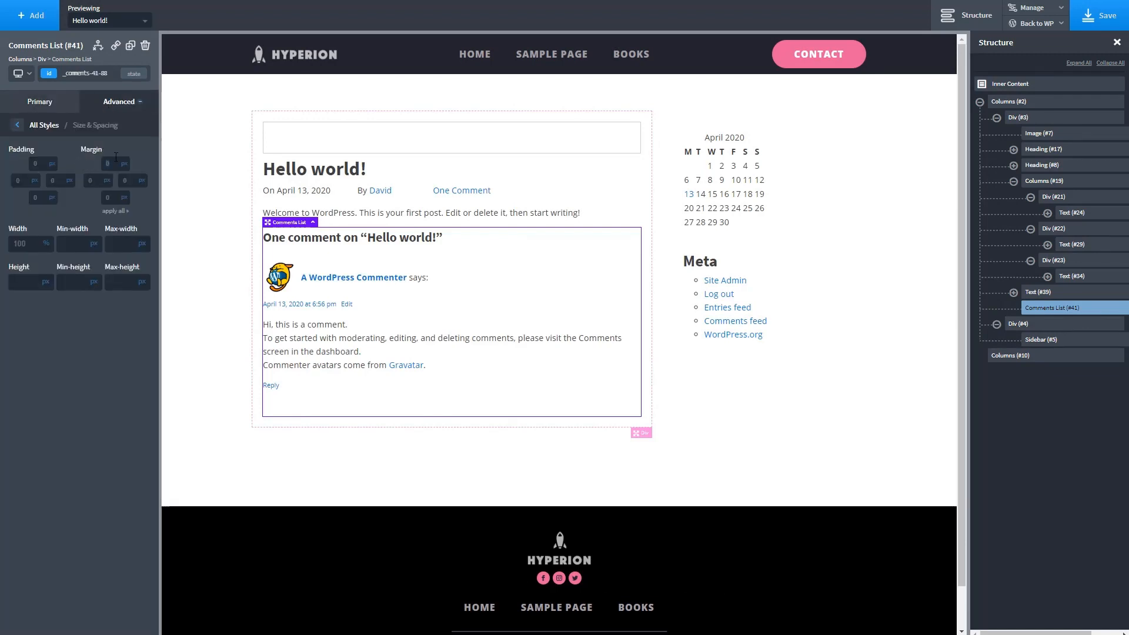
type("45")
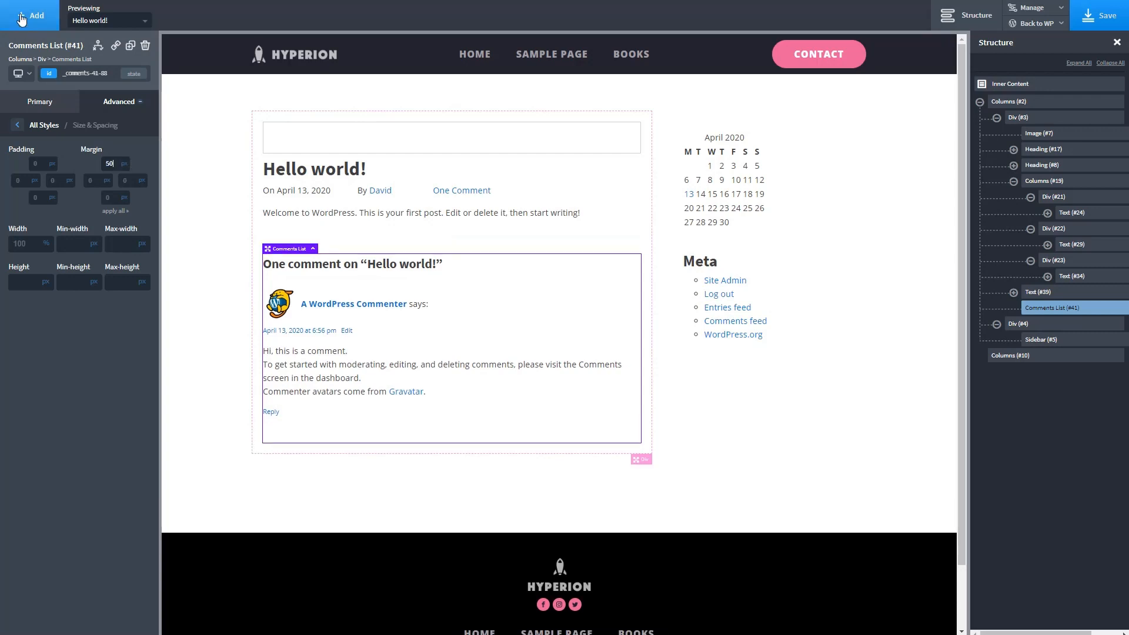
- Add a Comment Form below the comments list and open the post on the front end
left_click(21, 24)
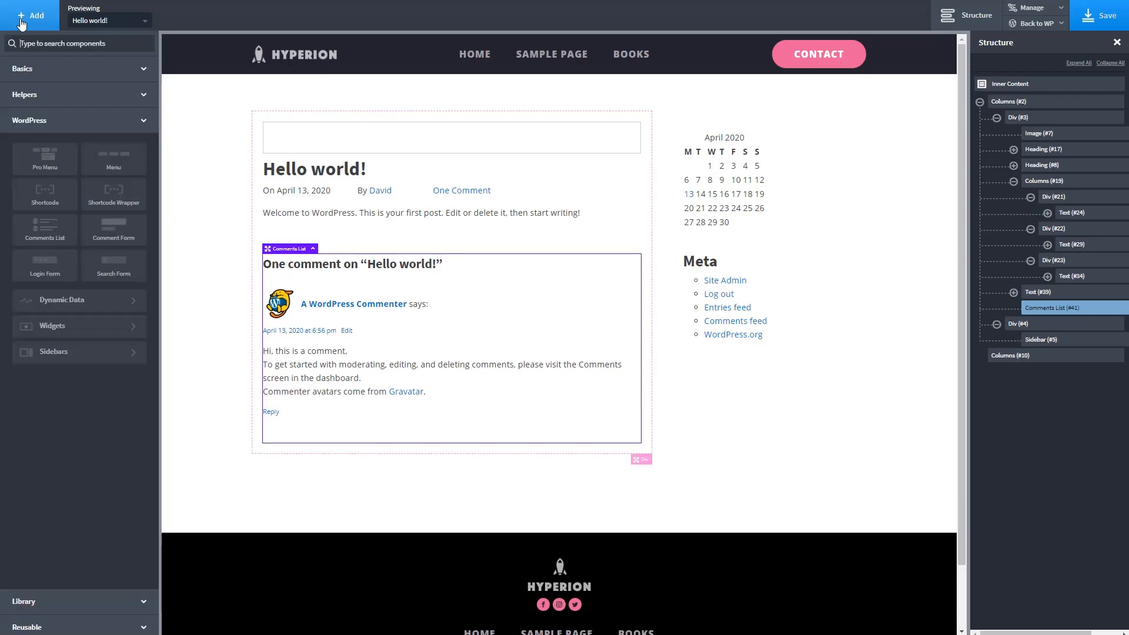
left_click(114, 228)
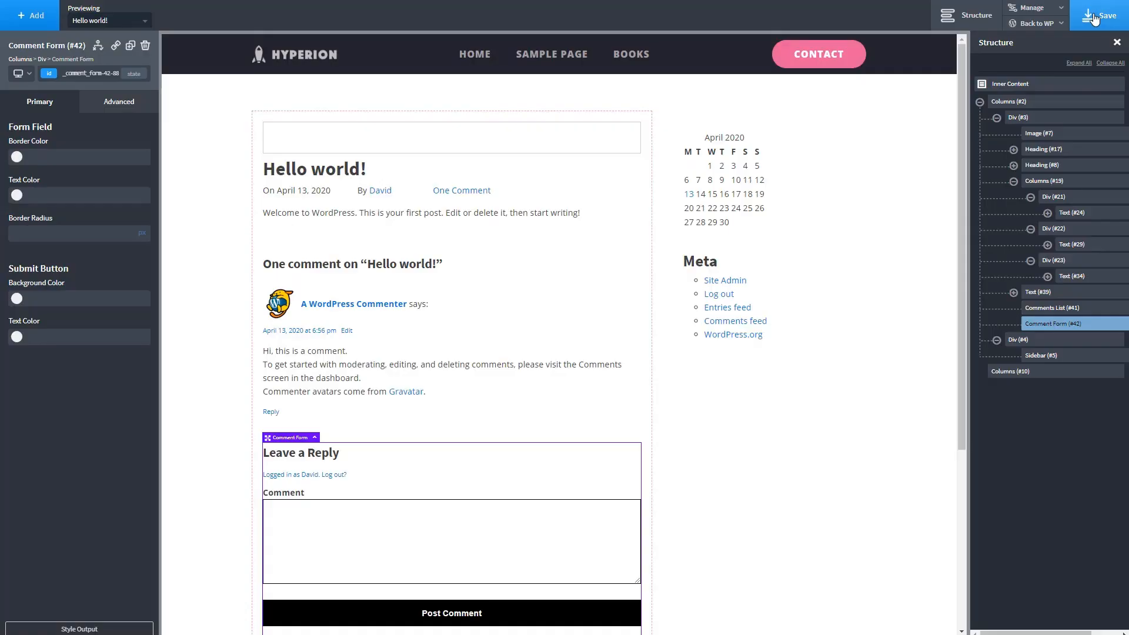
left_click(1036, 23)
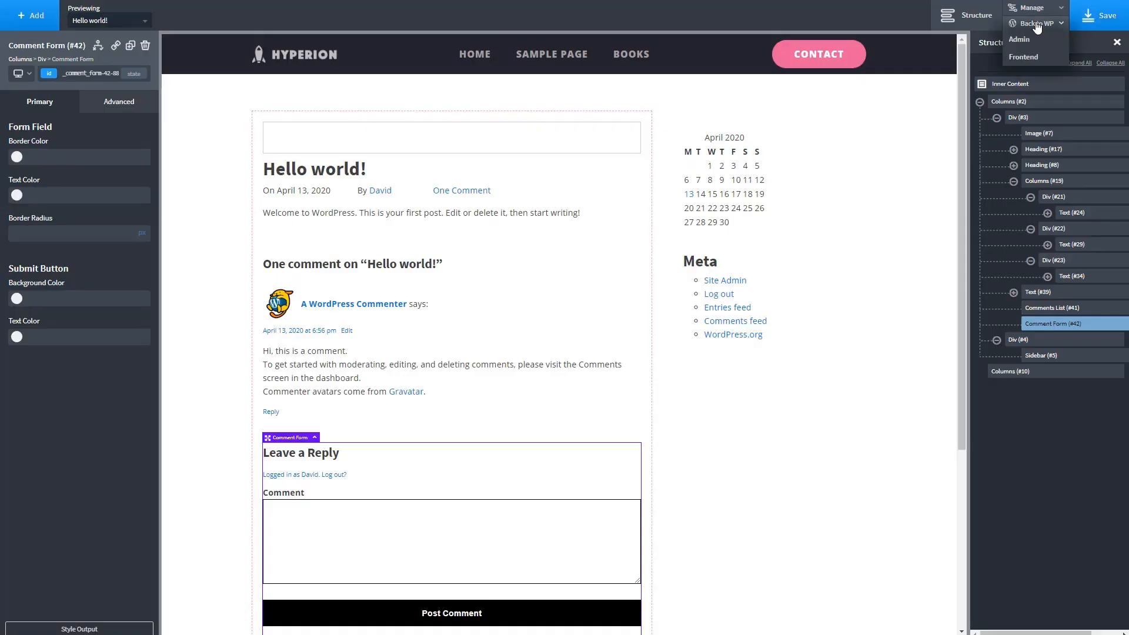
left_click(1020, 59)
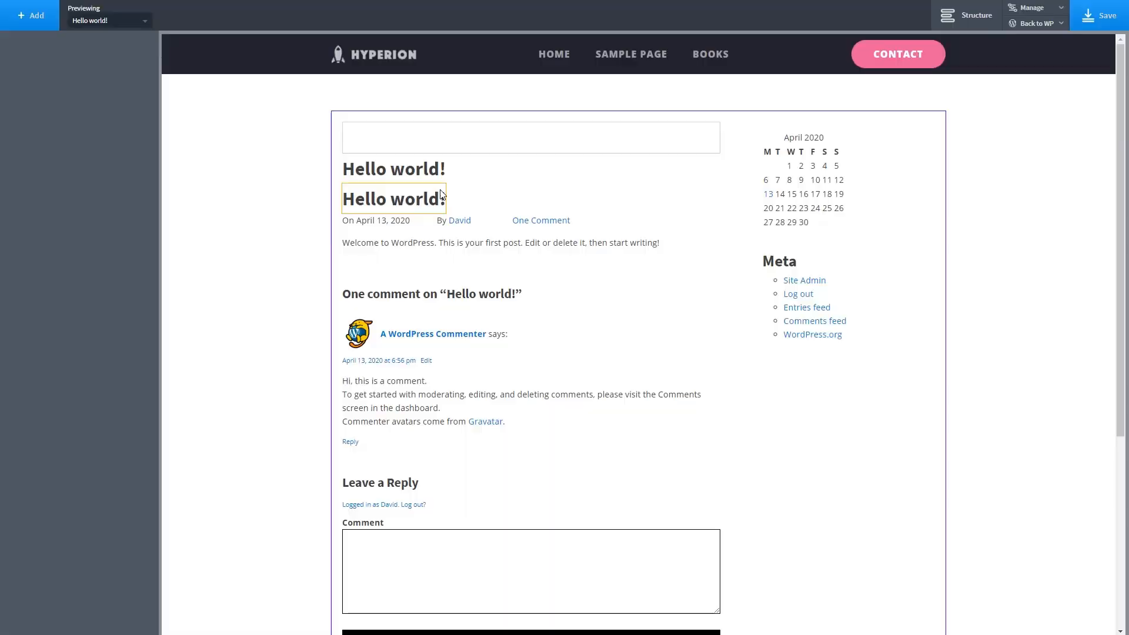
- Delete the duplicate "Hello world!" heading directly above the post meta row and view the saved post on the front end
left_click(441, 197)
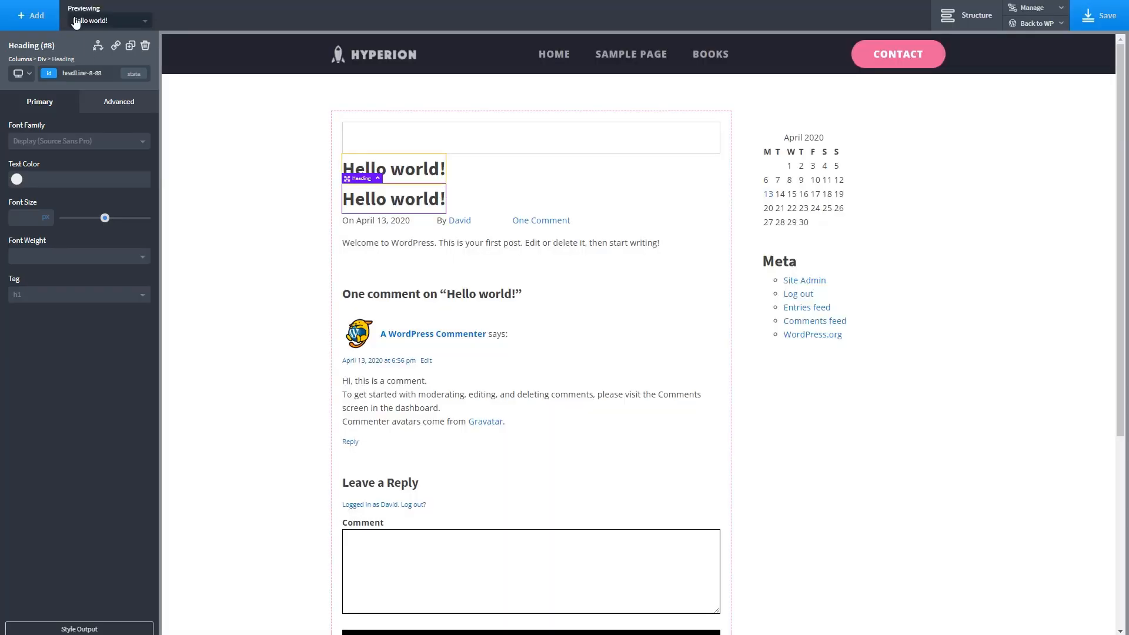
left_click(145, 45)
left_click(1087, 16)
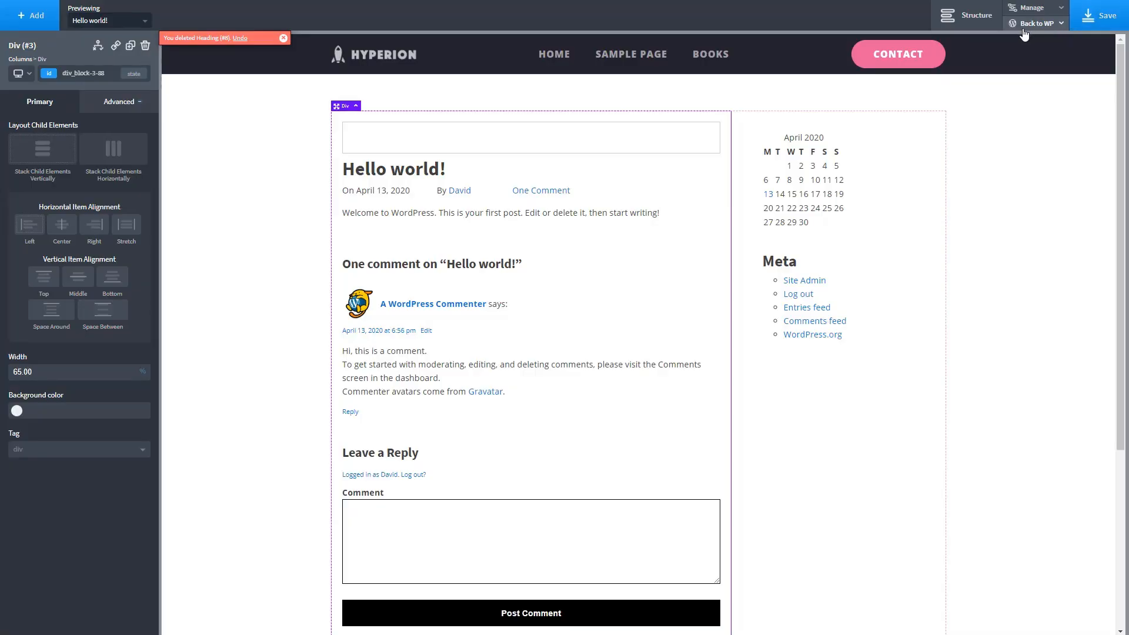
mouse_move(1032, 27)
left_click(1023, 57)
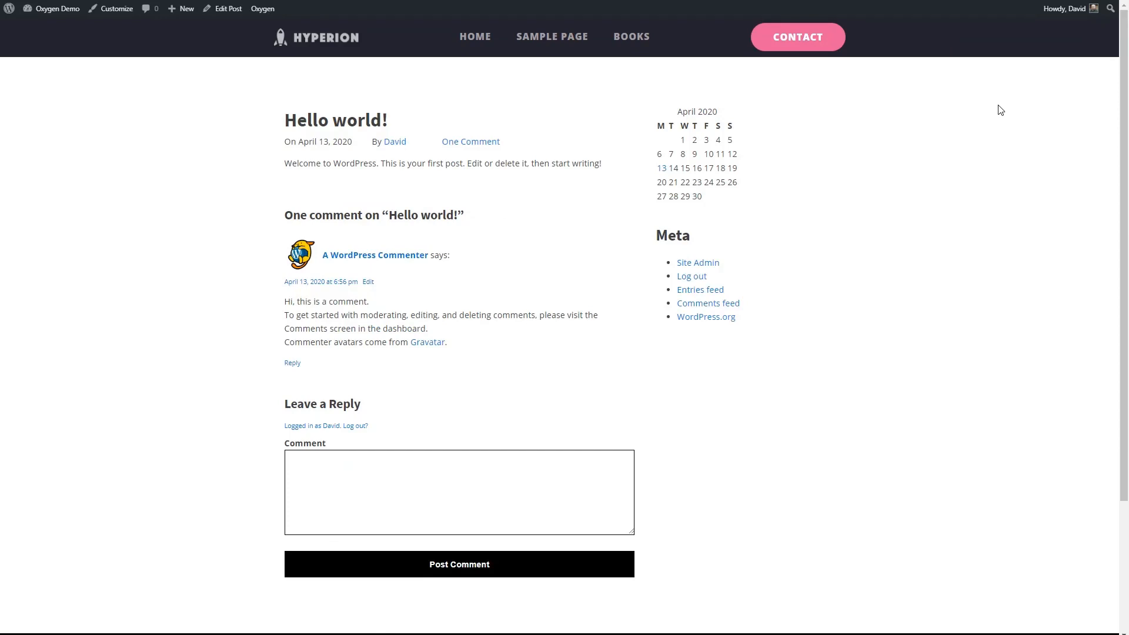
- Return to the WordPress admin and start a new Oxygen template titled "Default Archives"
mouse_move(70, 11)
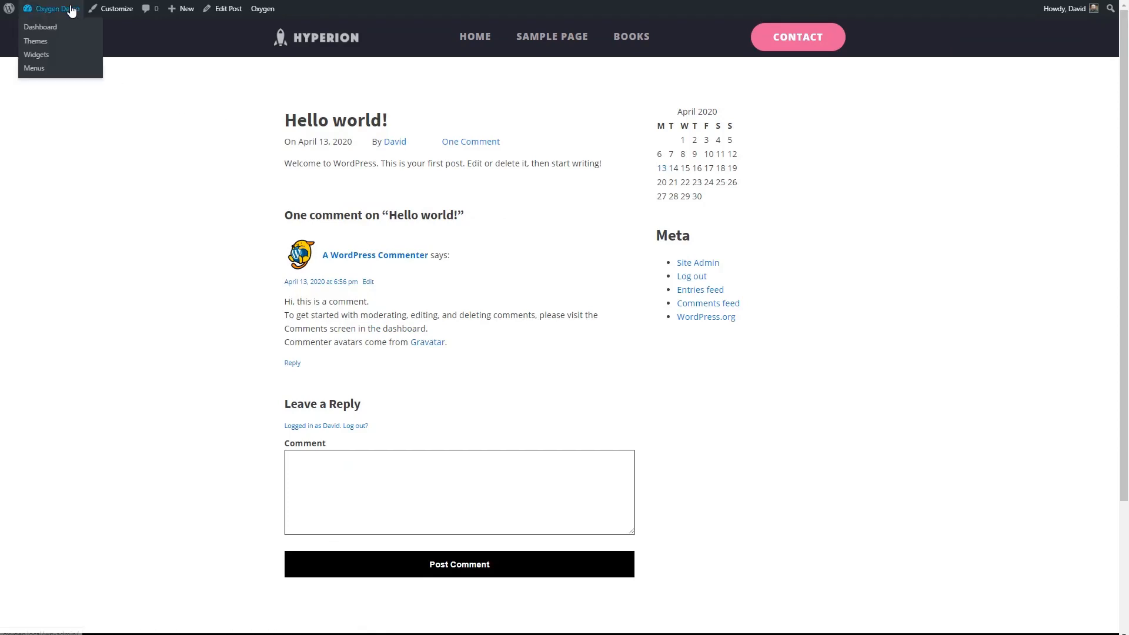
left_click(50, 33)
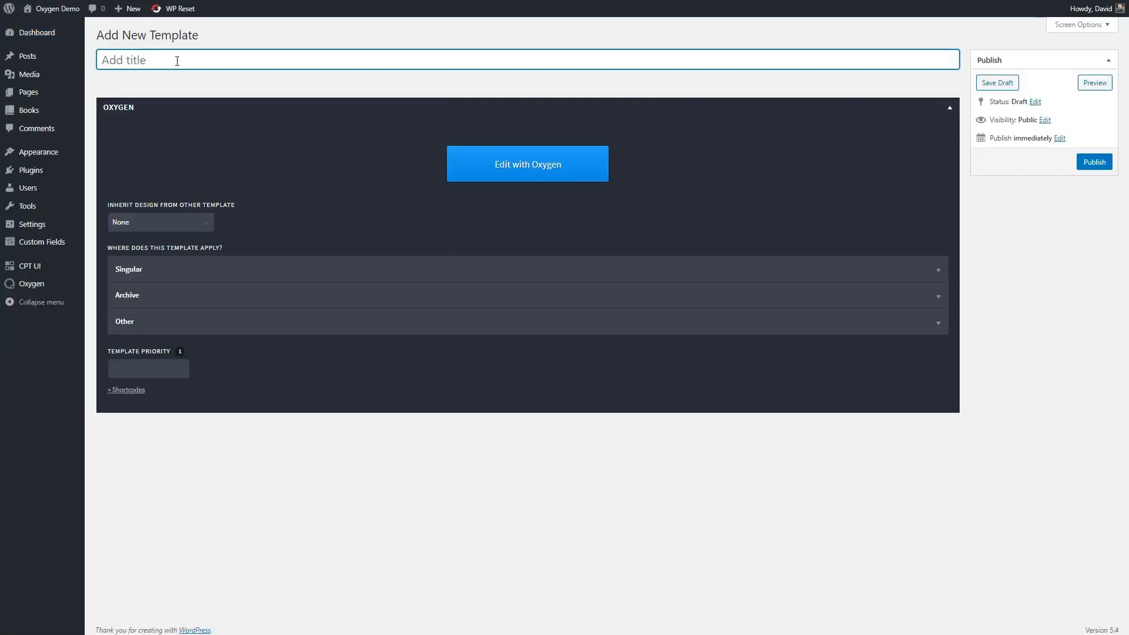
type("Defa")
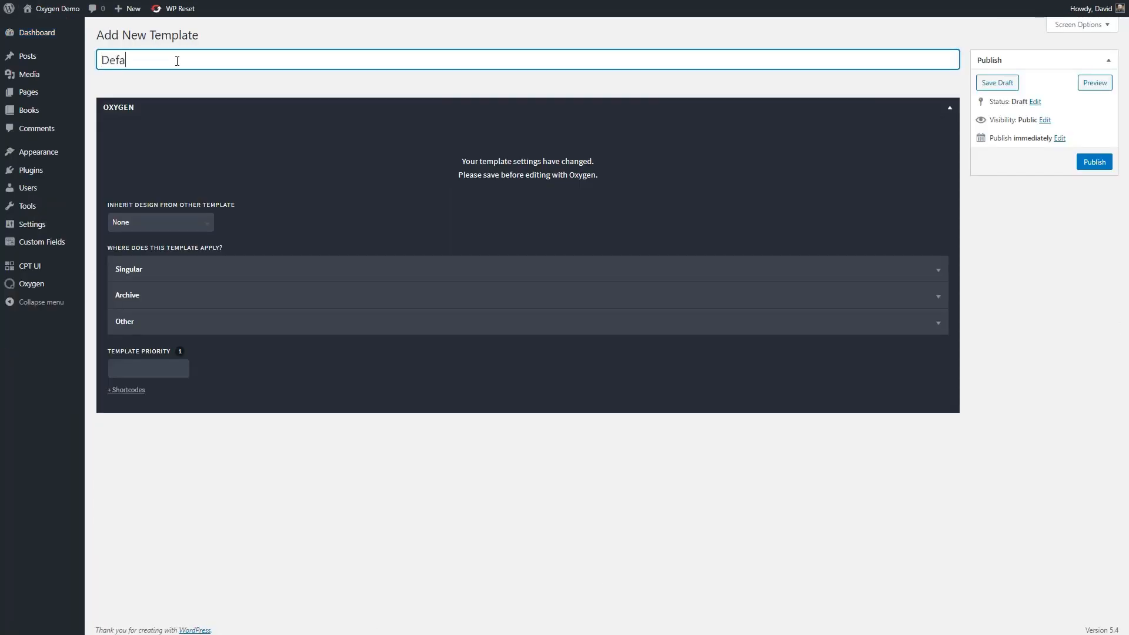
type("ult Archives")
- Make the template inherit its design from the Default template and apply it to All Archives
left_click(160, 223)
left_click(153, 247)
left_click(173, 296)
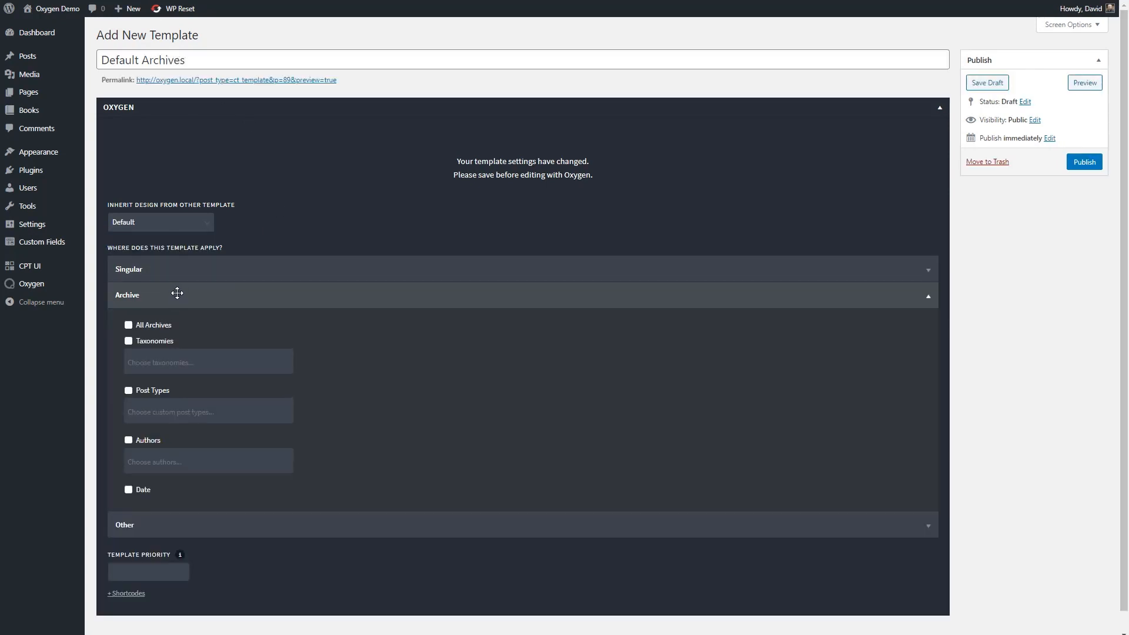
left_click(154, 325)
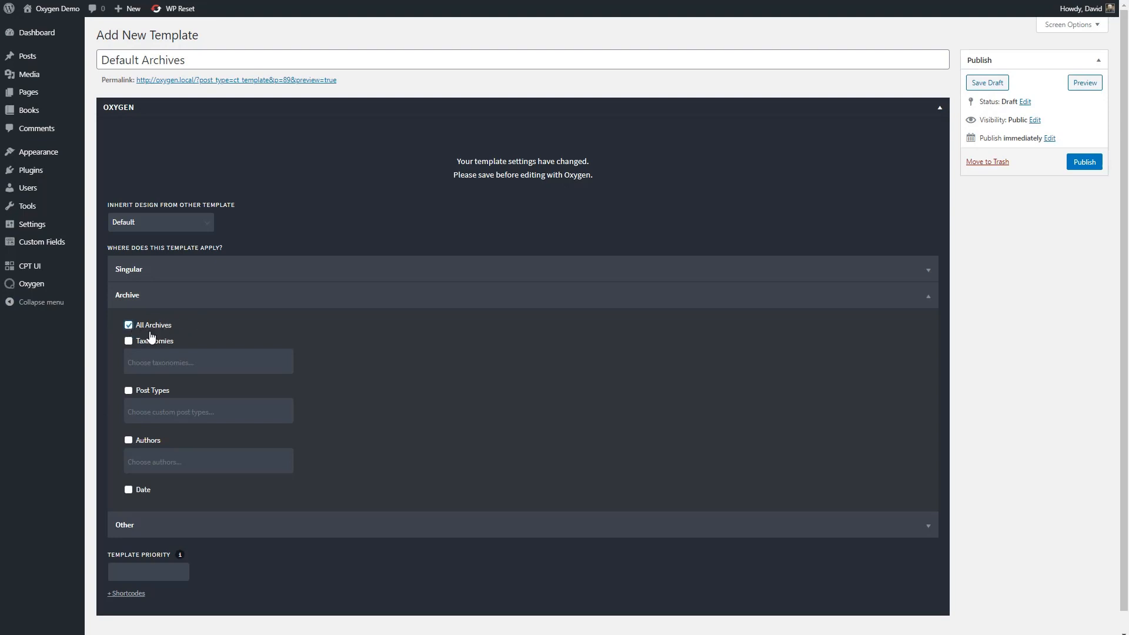
- Set the template priority to 10 and publish the Default Archives template
scroll(197, 321, "down", 1)
left_click(131, 549)
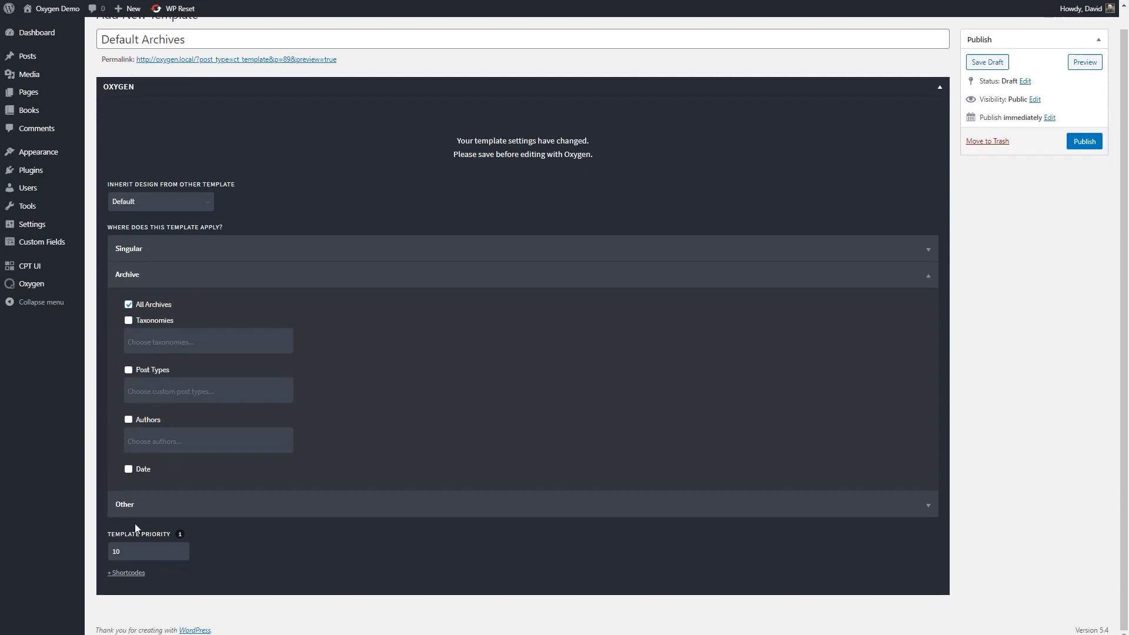
left_click(1085, 141)
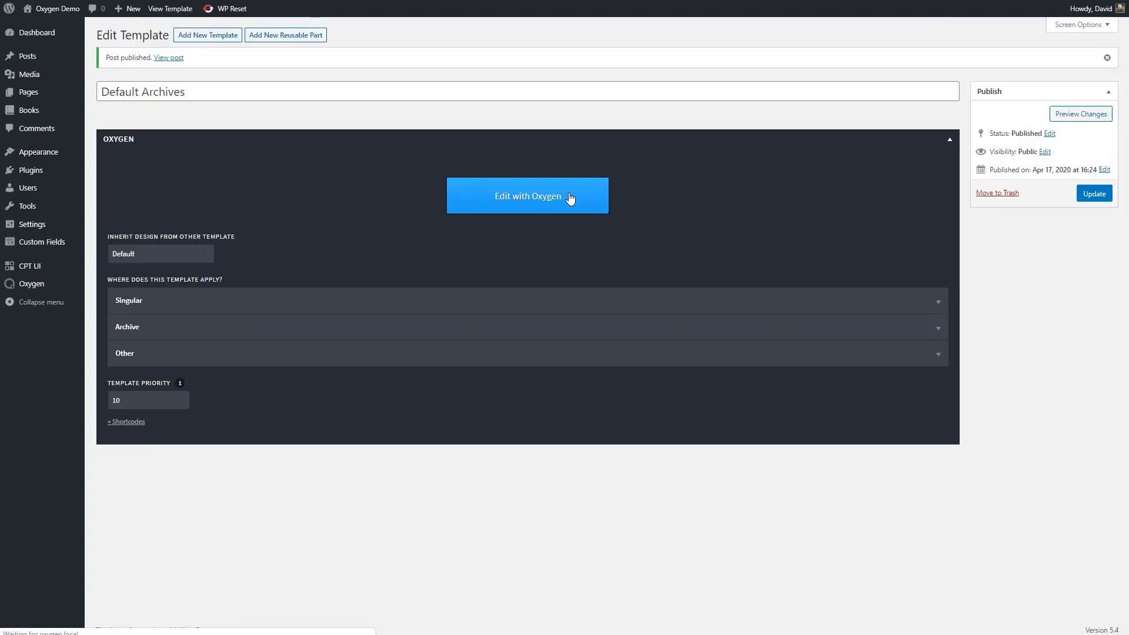
- Open the Default Archives template in the Oxygen editor and add an Easy Posts element to the empty content area
left_click(570, 198)
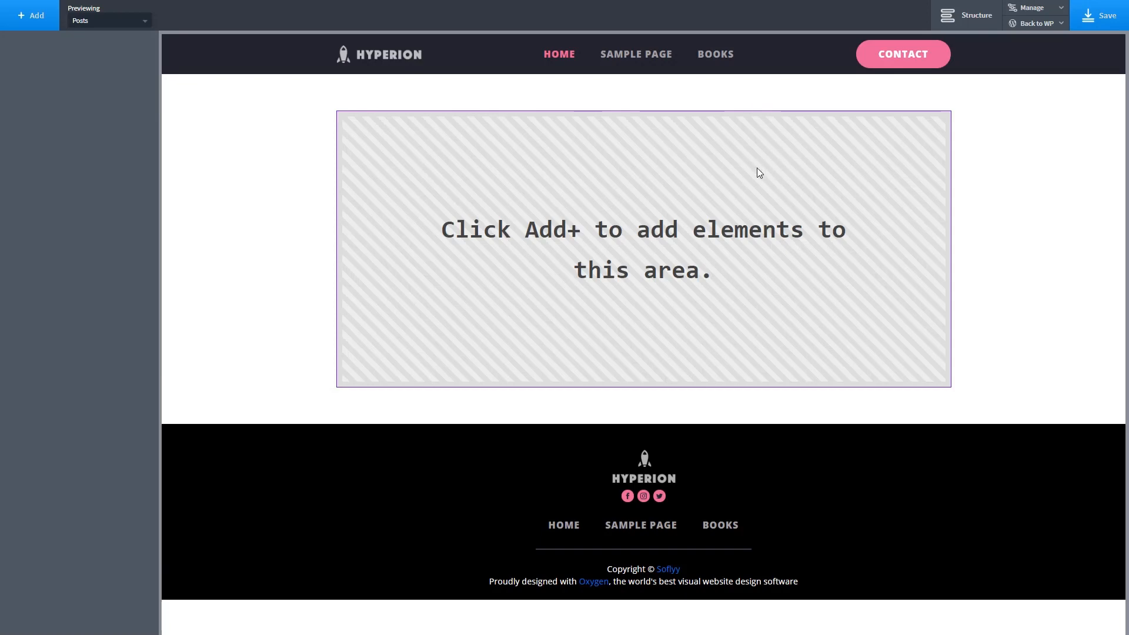
left_click(37, 16)
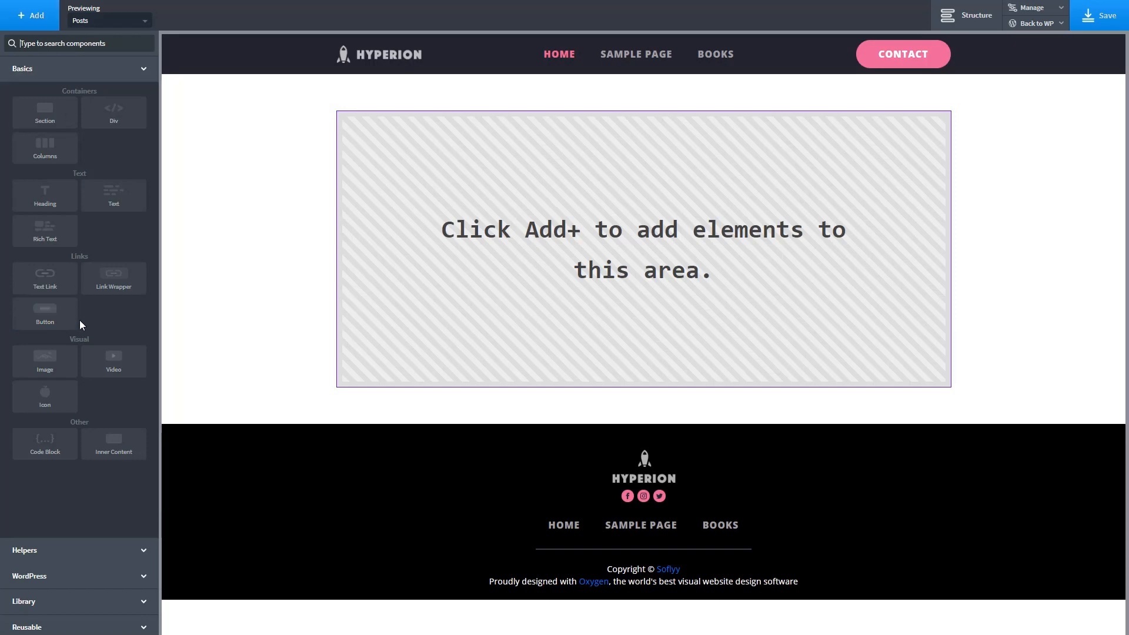
left_click(54, 550)
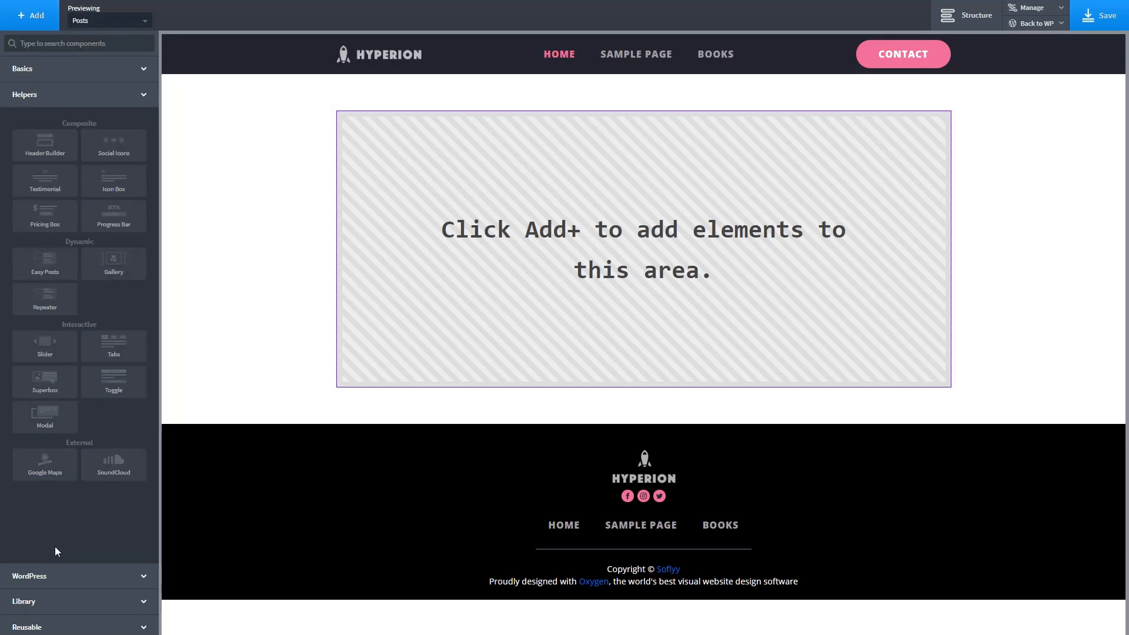
left_click(46, 265)
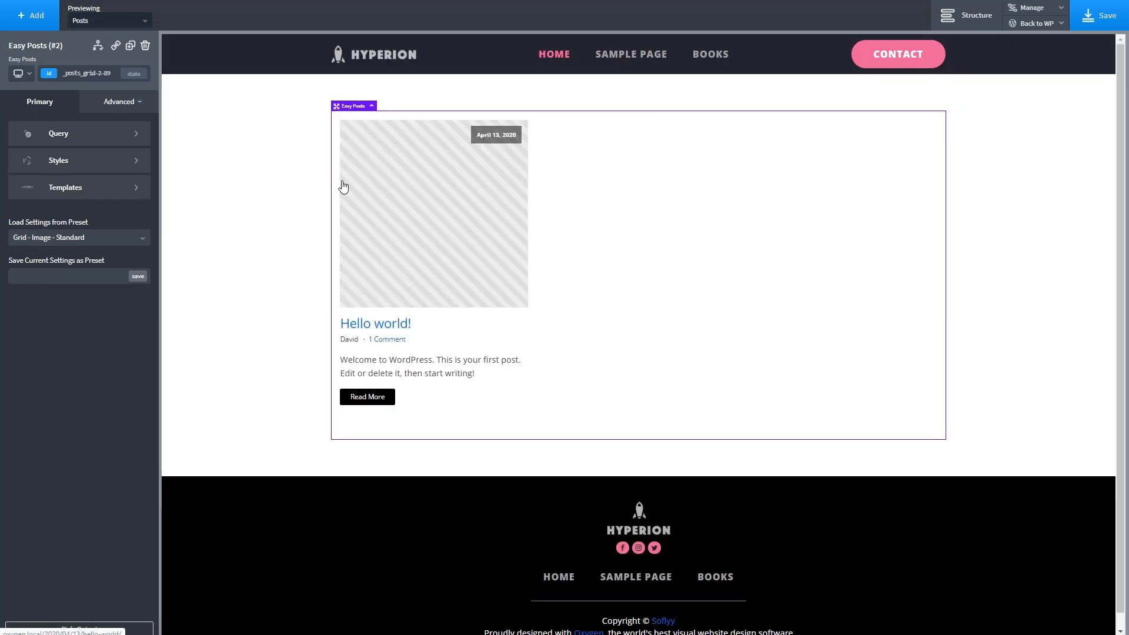
- Examine the Easy Posts element's custom query options, its PHP and CSS templates, and the available layout presets
left_click(135, 137)
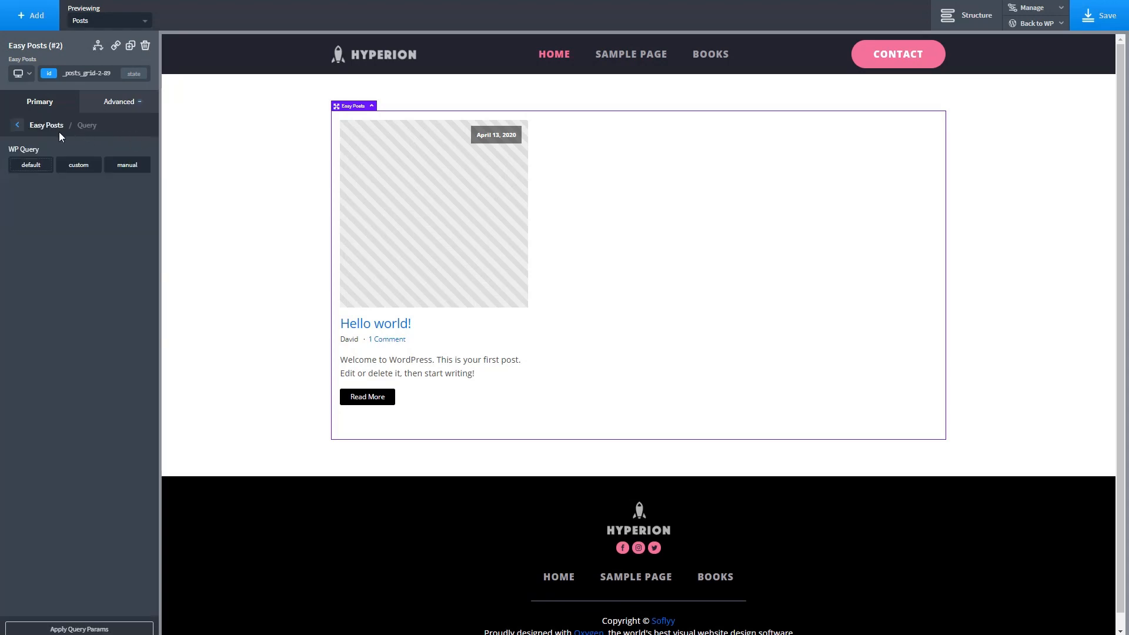
left_click(77, 168)
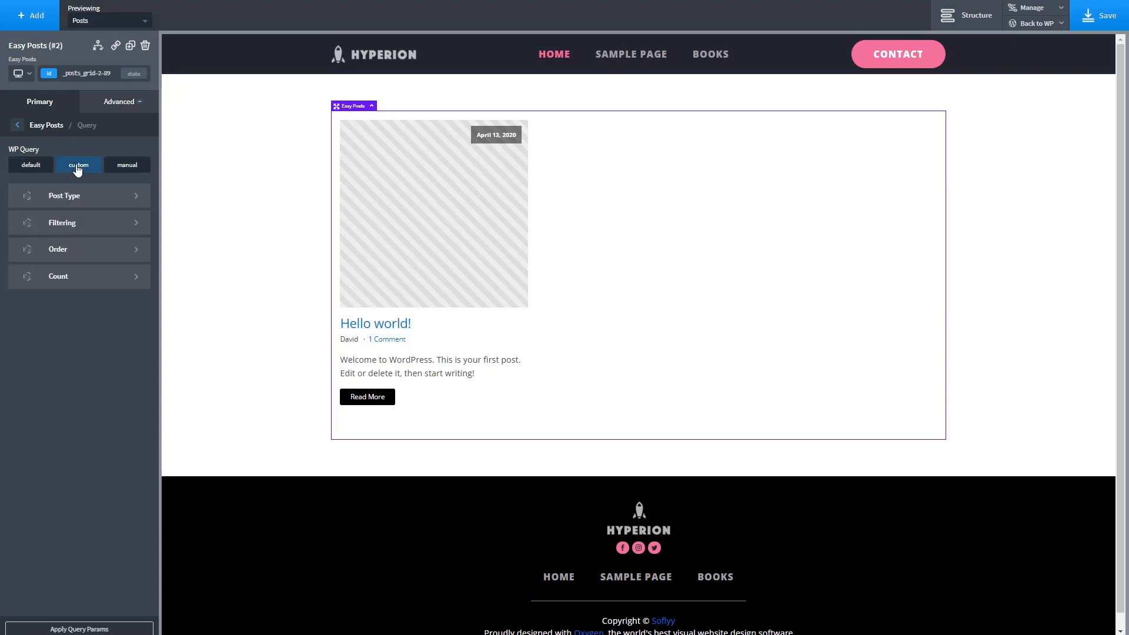
left_click(17, 124)
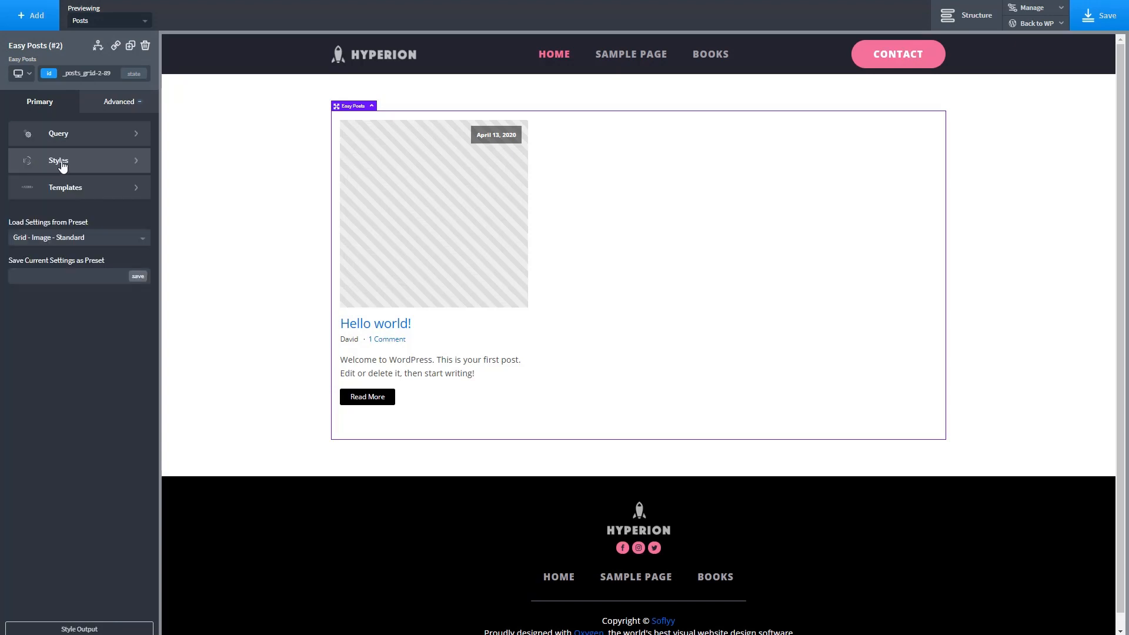
left_click(137, 195)
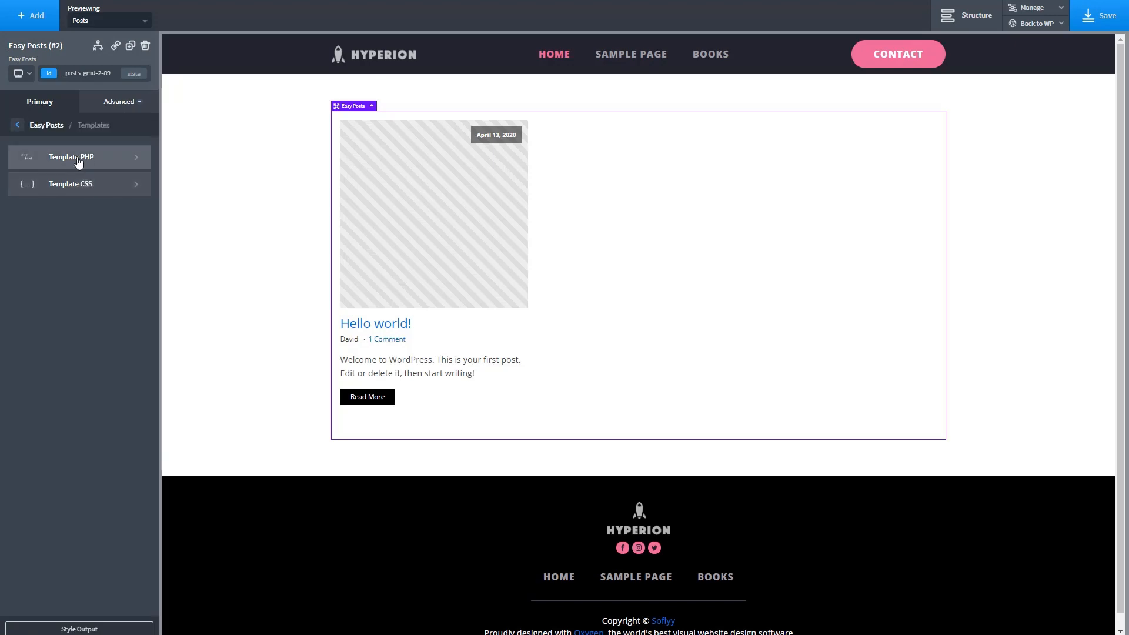
left_click(18, 126)
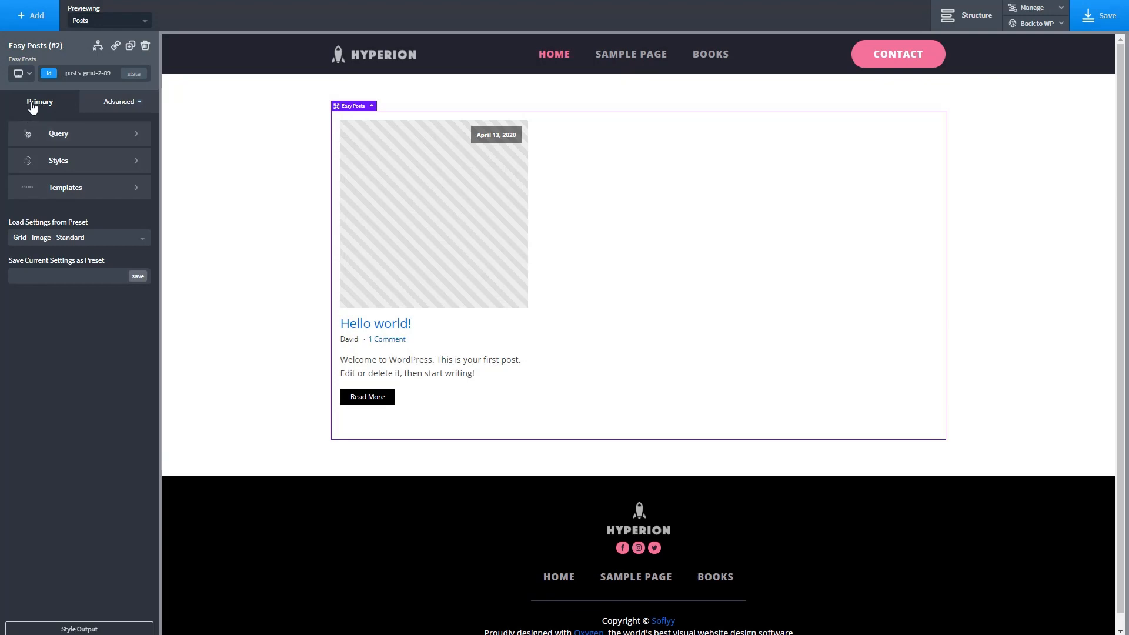
left_click(124, 243)
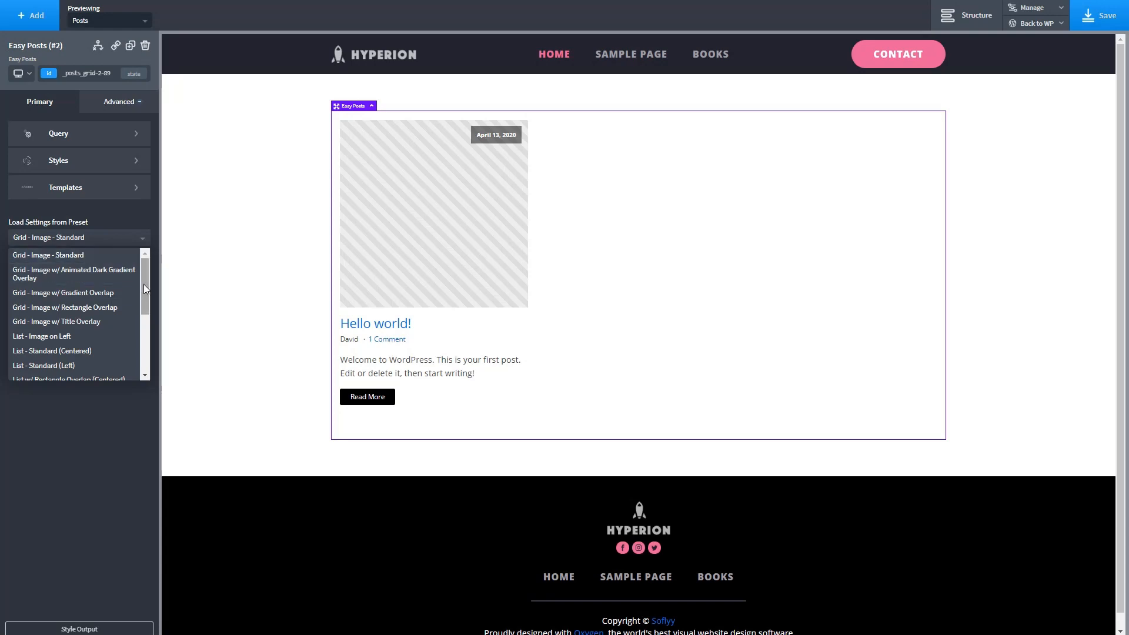
mouse_move(143, 284)
left_mouse_down()
mouse_move(153, 358)
mouse_move(154, 277)
left_mouse_up()
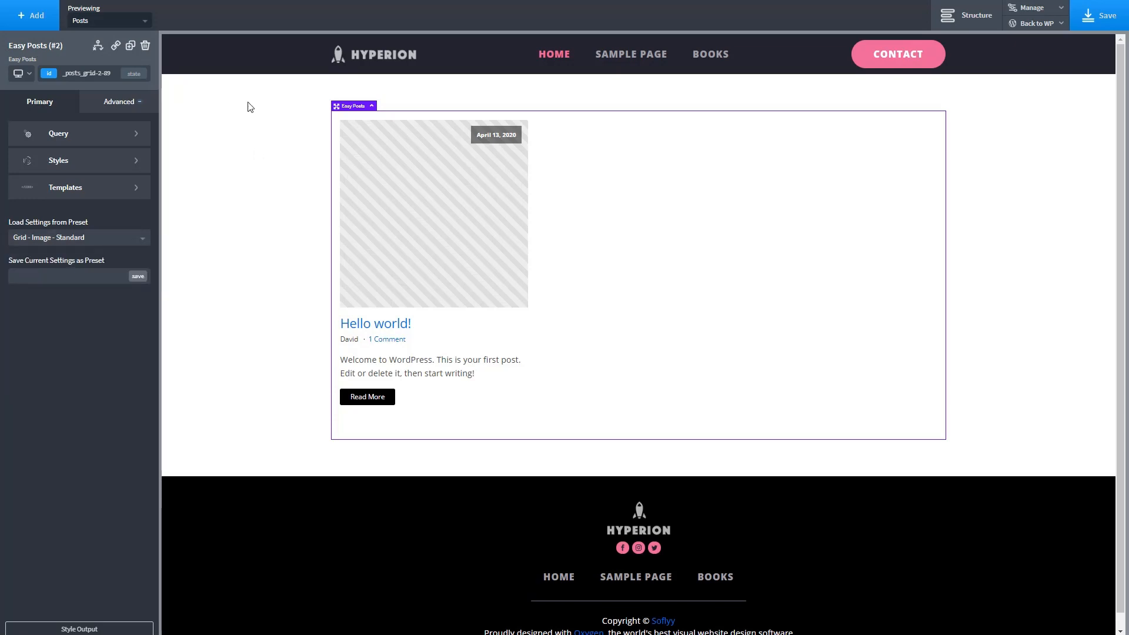
- Add a Heading element to the Default Archives template and move it above the Easy Posts element
left_click(29, 16)
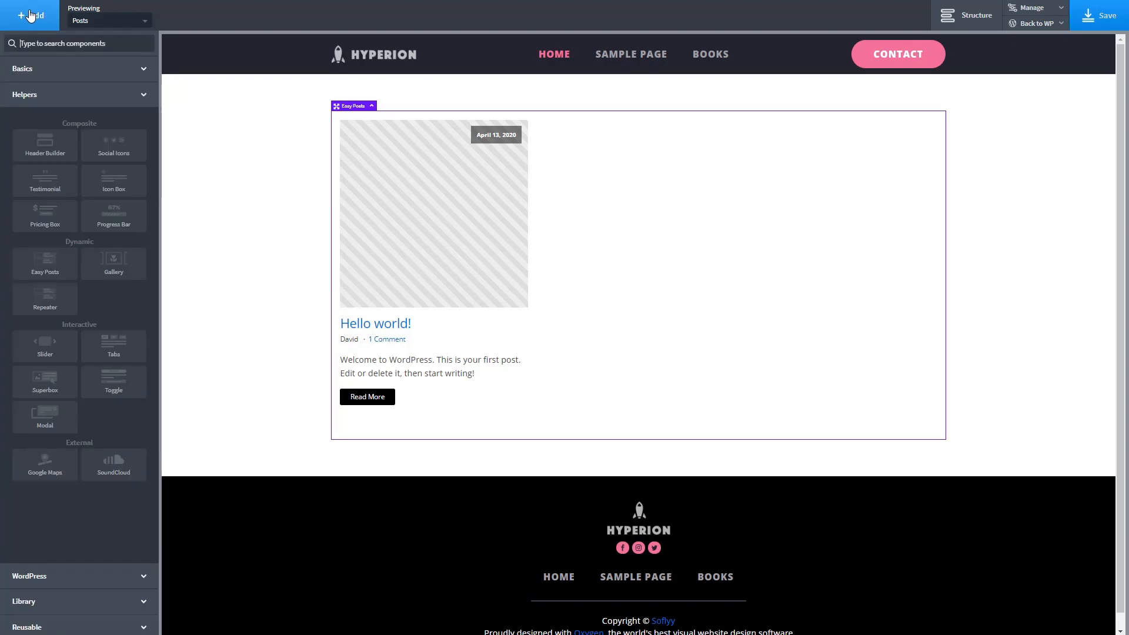
left_click(53, 69)
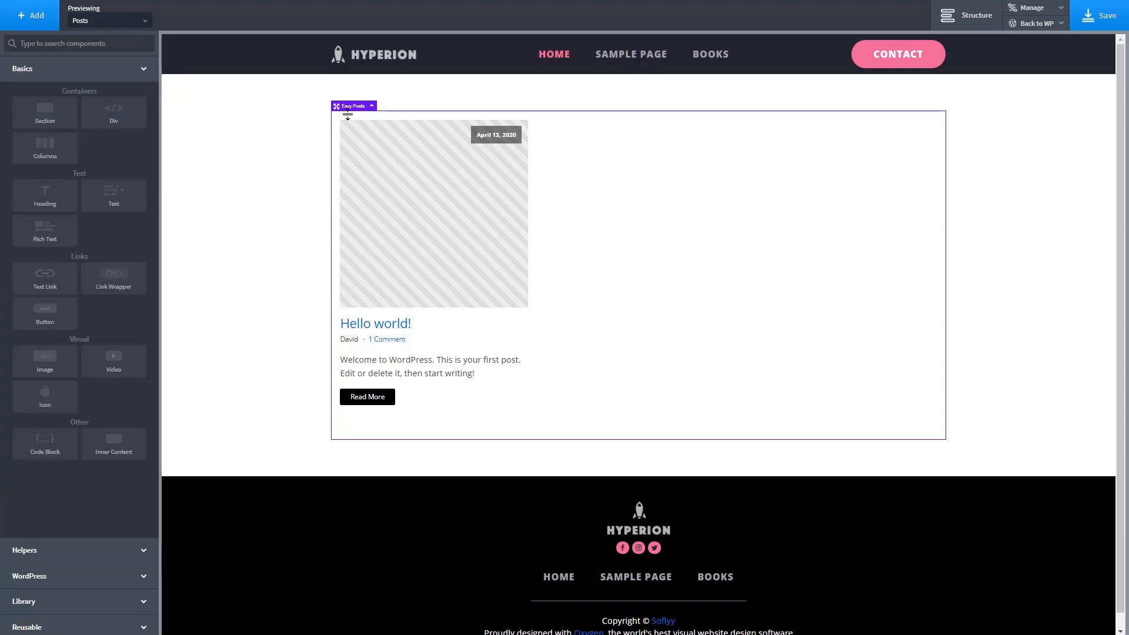
left_click(47, 189)
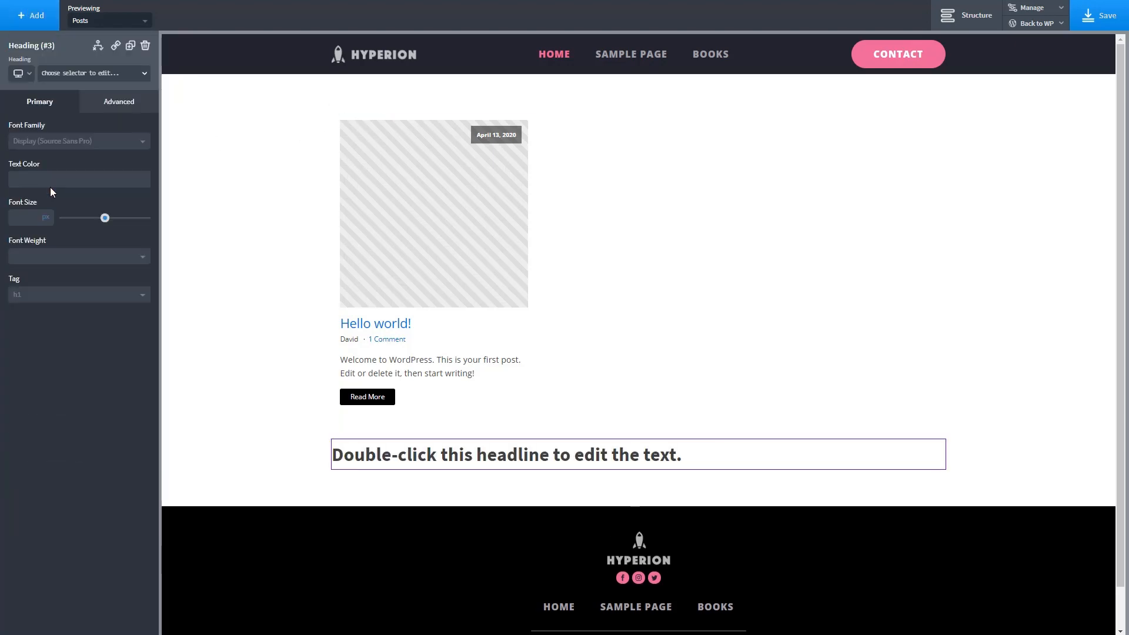
left_click_drag(351, 434, 351, 123)
left_click(339, 446)
- Replace the heading's placeholder text with the dynamic Archive Title
double_click(523, 126)
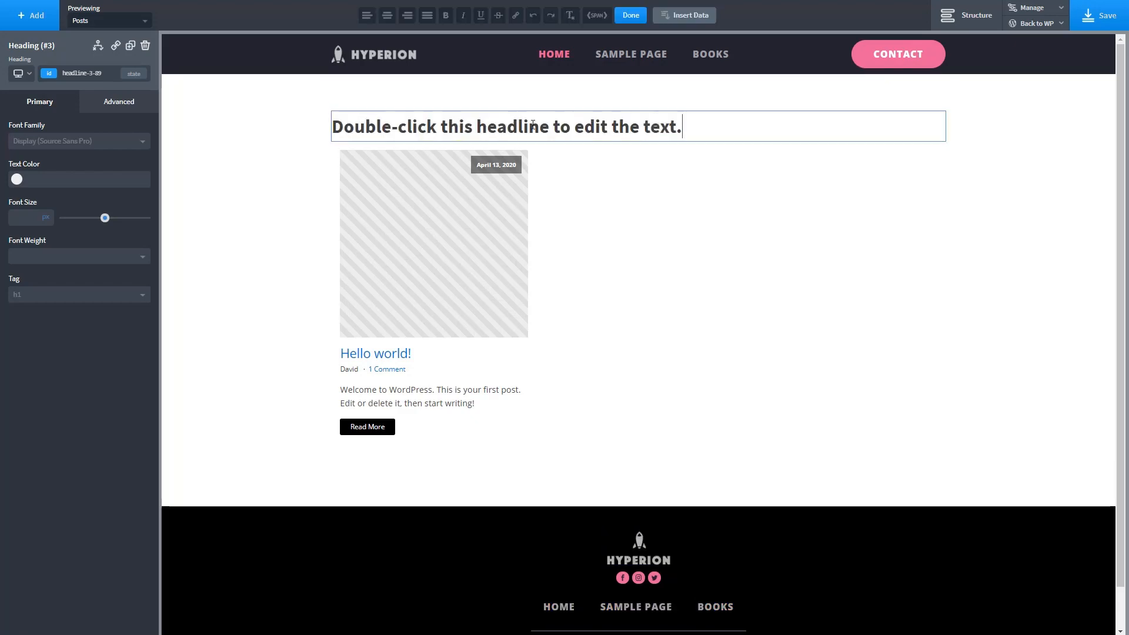
mouse_move(688, 130)
left_mouse_down()
mouse_move(500, 128)
mouse_move(710, 128)
left_mouse_up()
key("ctrl+a")
key("BackSpace")
key("ctrl+z")
key("ctrl+a")
key("BackSpace")
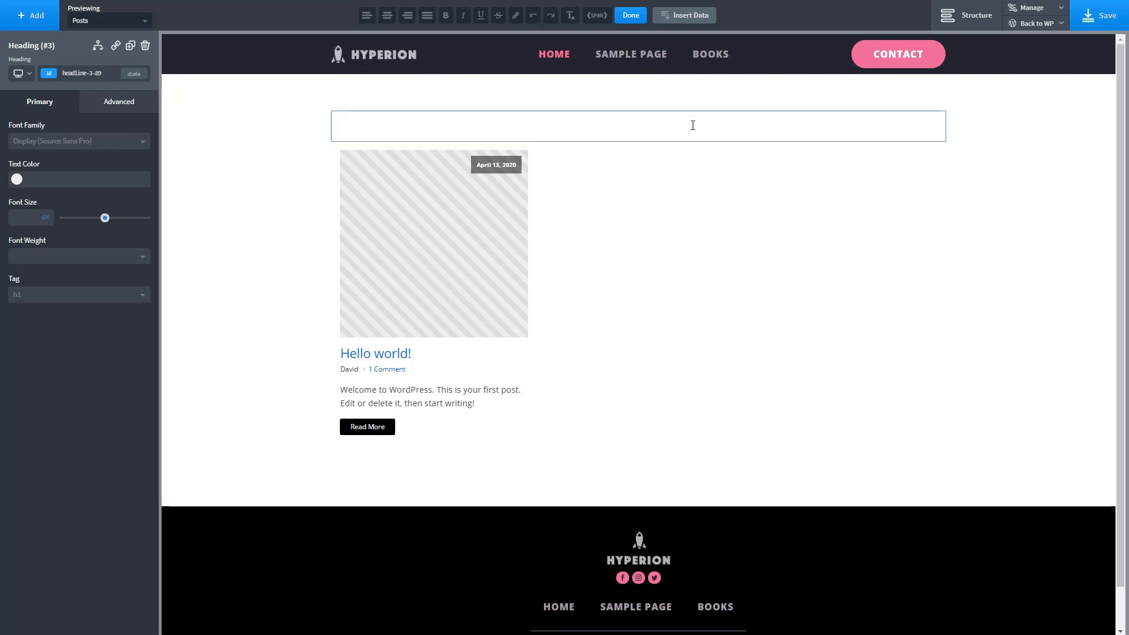
left_click(691, 16)
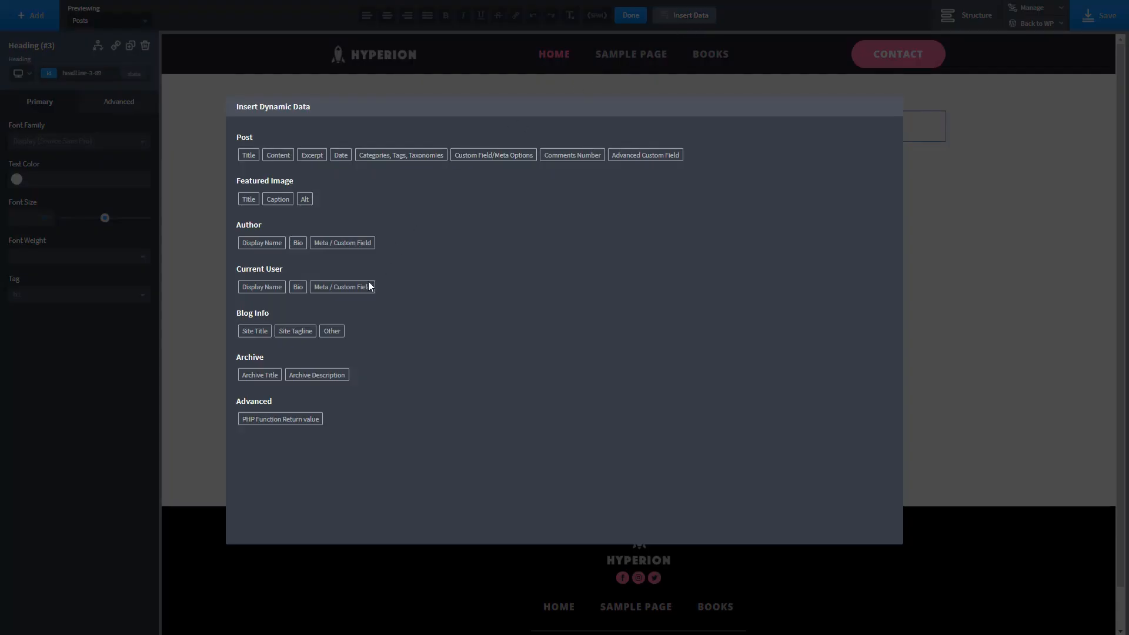
left_click(261, 375)
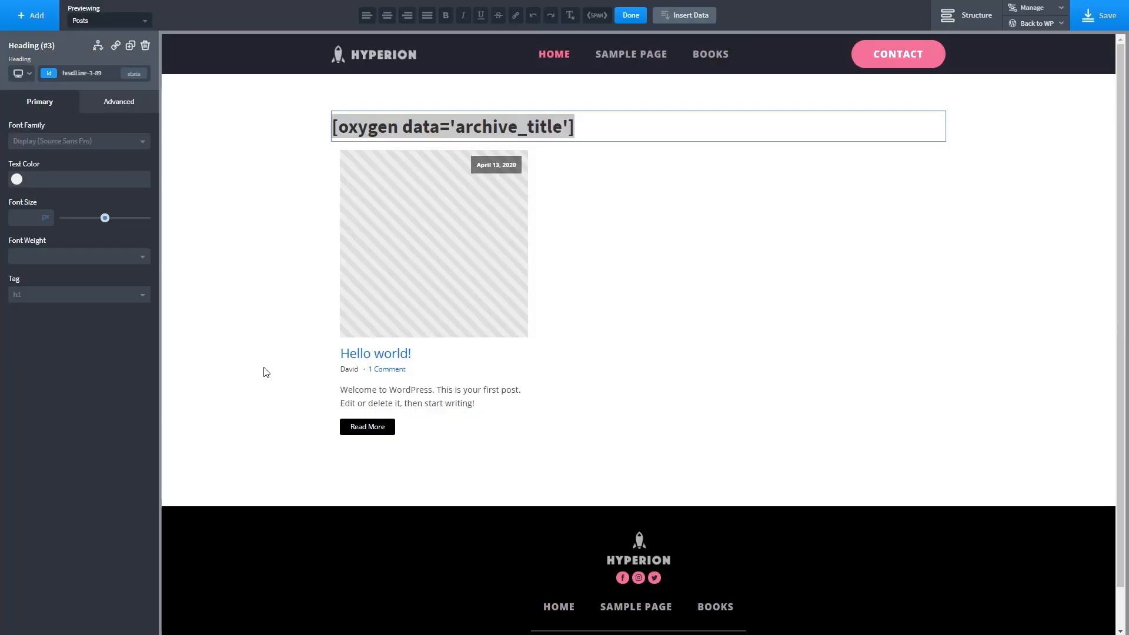
left_click(223, 240)
- Save the Default Archives template and open the site's front end
left_click(1097, 17)
mouse_move(1036, 23)
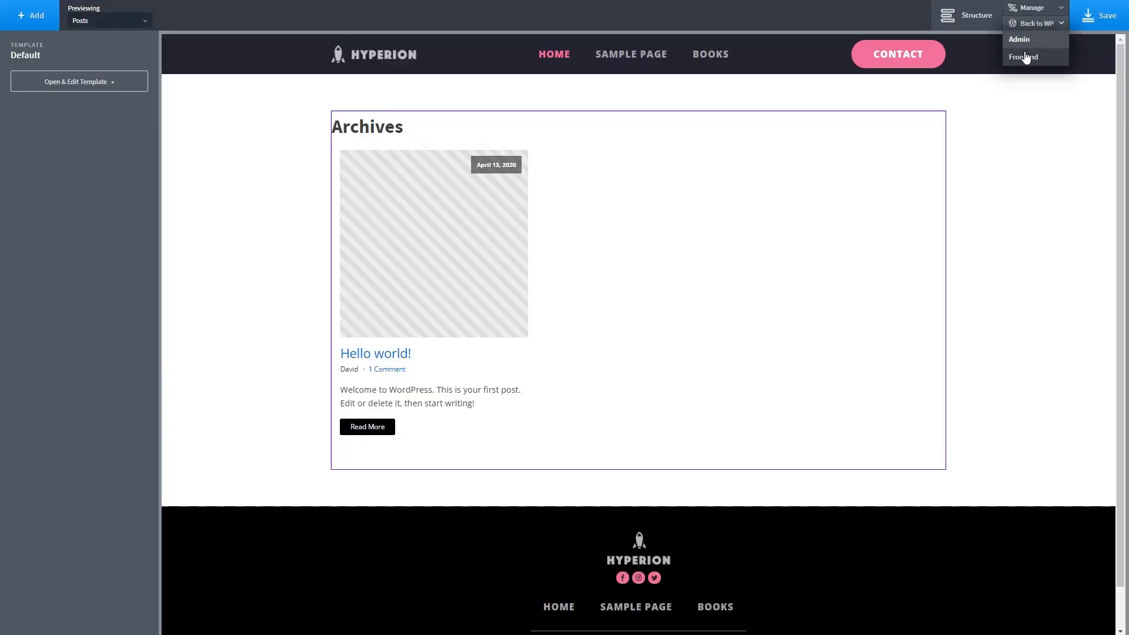
left_click(1024, 57)
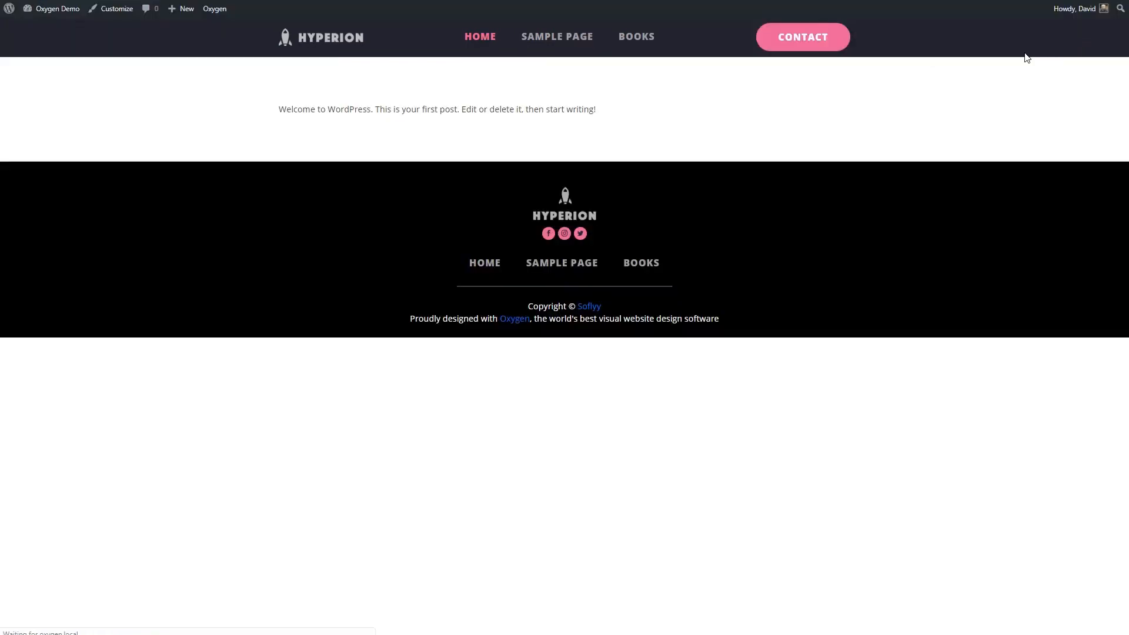
- Return to the WordPress admin and open the Default Archives template's settings from the Oxygen templates list
mouse_move(57, 9)
left_click(51, 35)
mouse_move(35, 326)
left_click(112, 341)
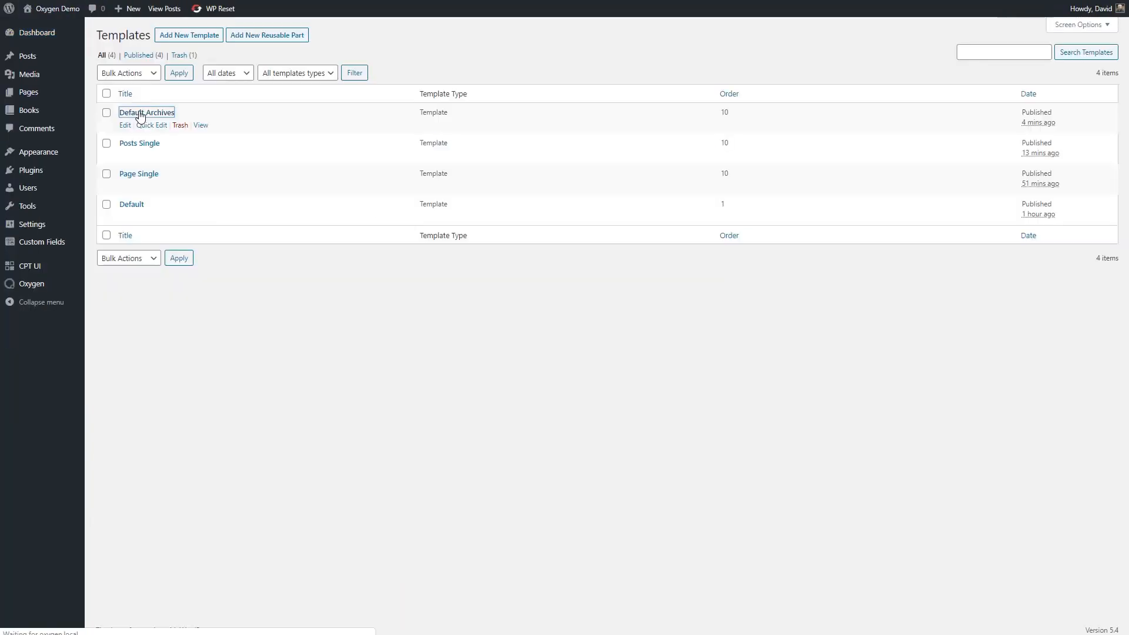
left_click(141, 112)
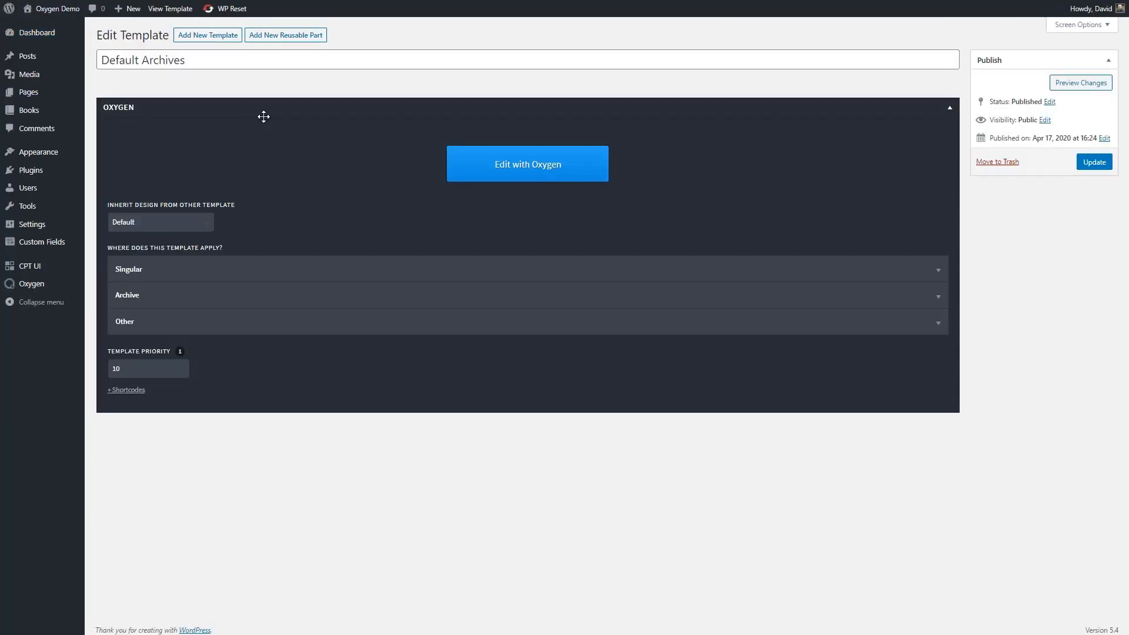
- Apply the Default Archives template to the Blog Posts Index as well, update it and view the site's home page
left_click(202, 294)
left_click(201, 294)
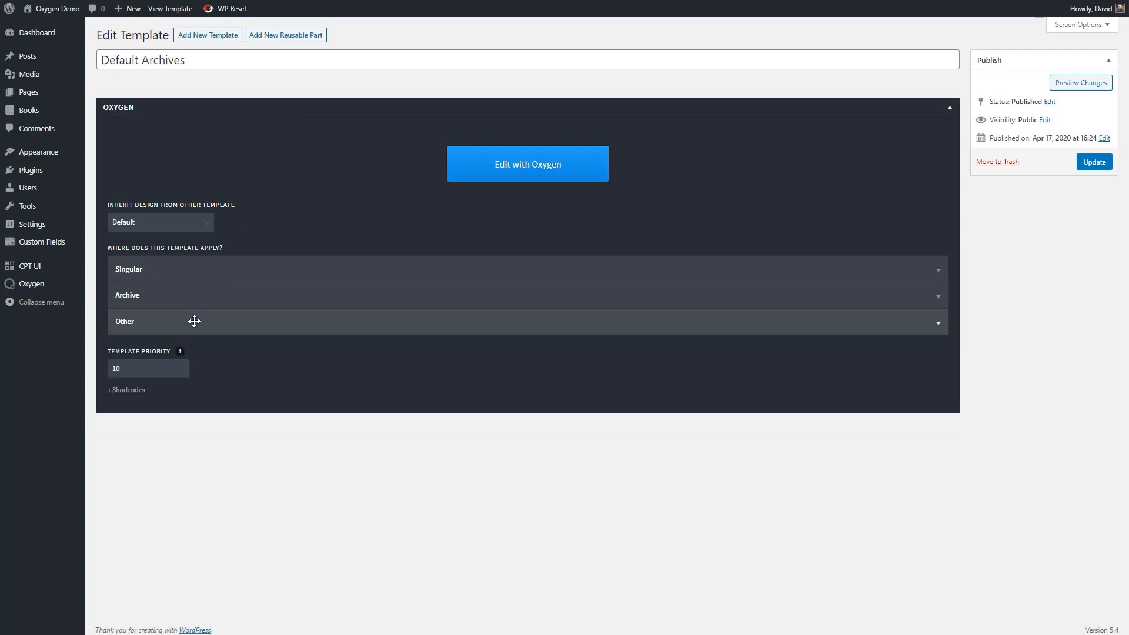
left_click(199, 321)
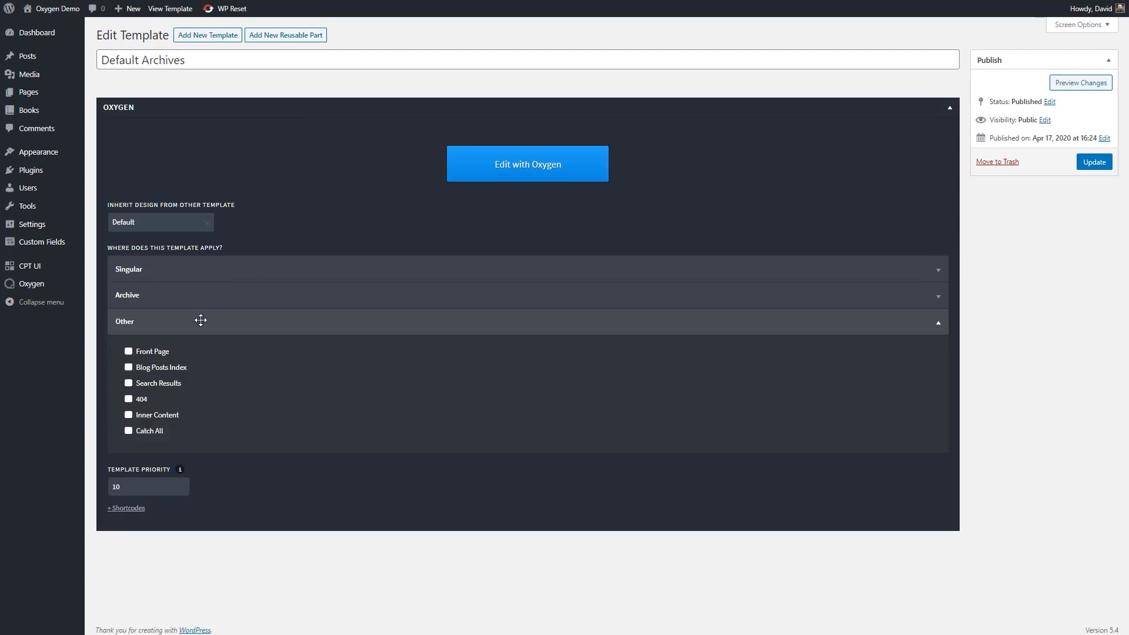
left_click(128, 368)
left_click(1094, 162)
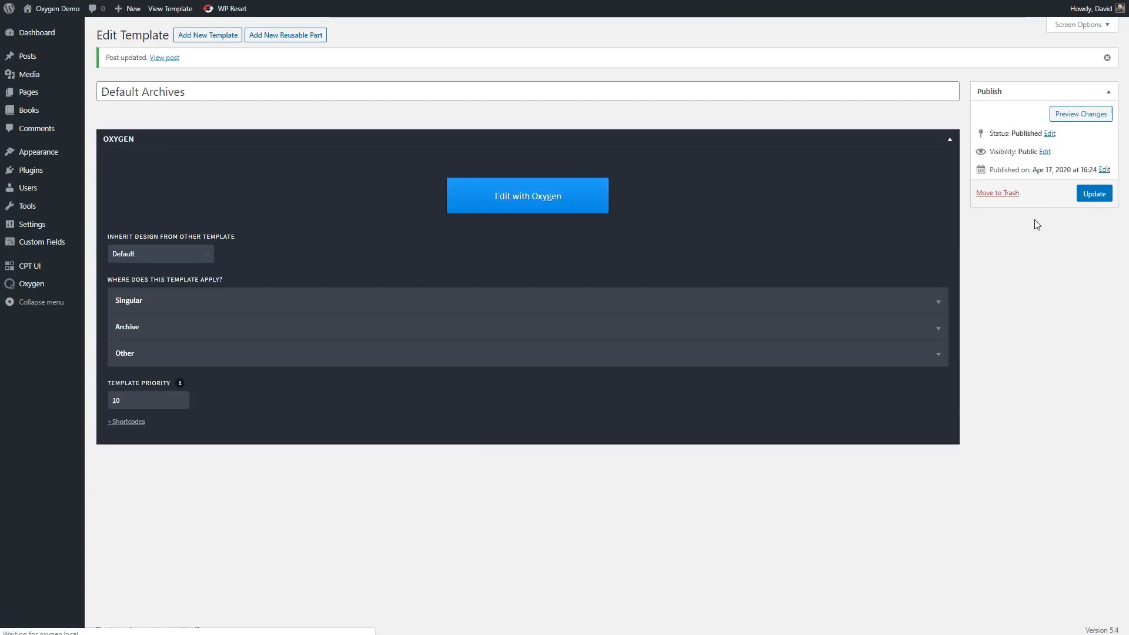
left_click(63, 11)
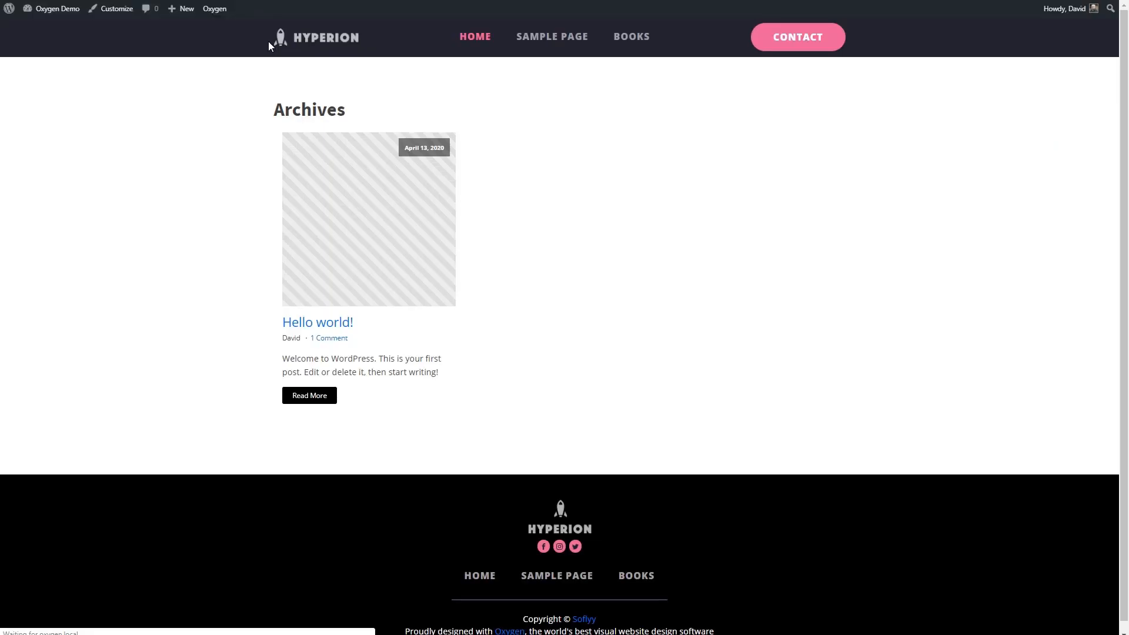
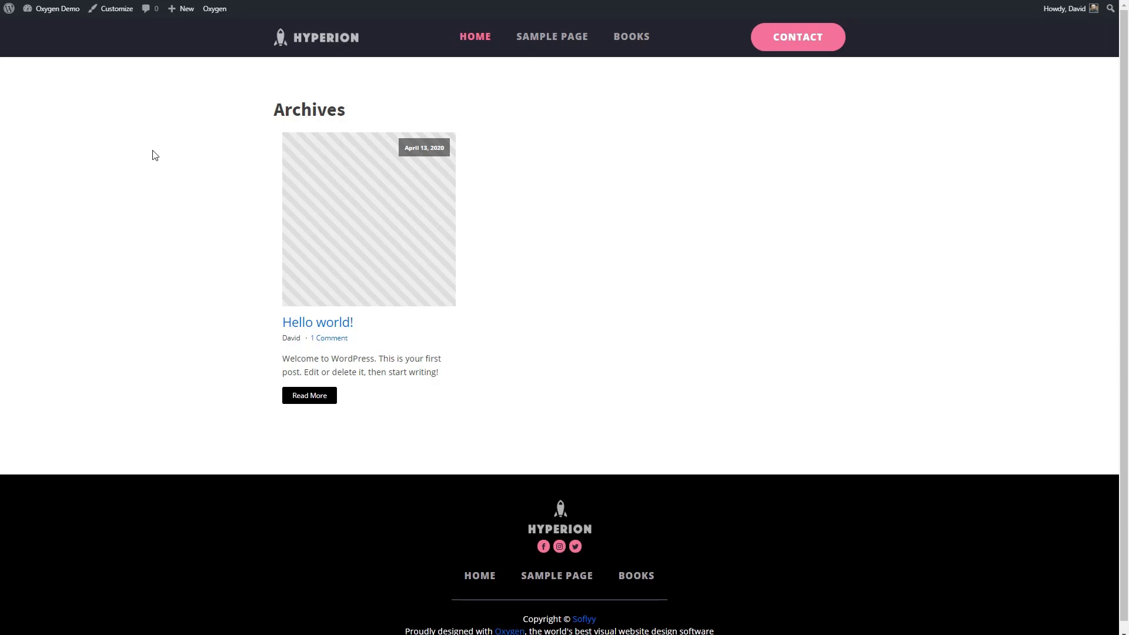
- Create a new Oxygen template titled "Book Single" that inherits its design from the Default template
mouse_move(52, 9)
left_click(64, 28)
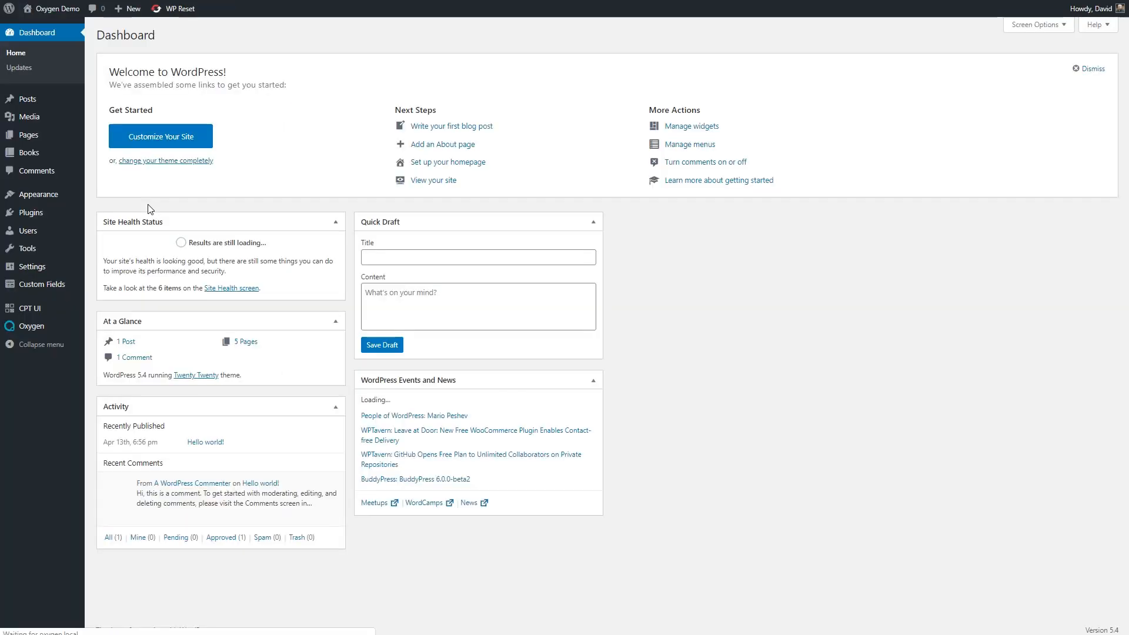
mouse_move(43, 324)
left_click(111, 342)
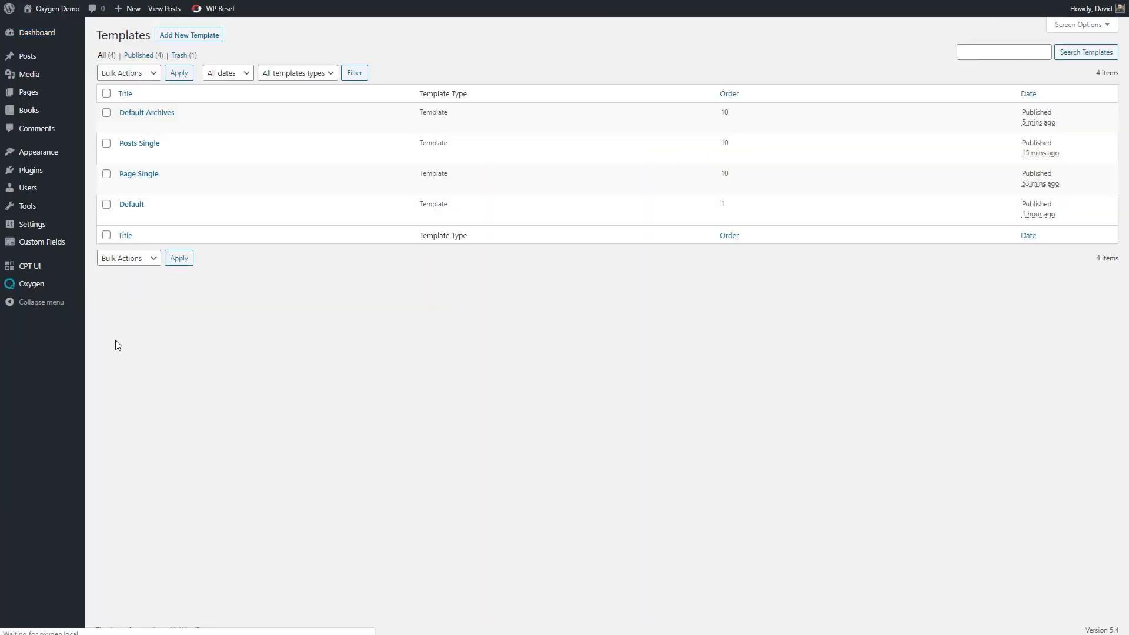
left_click(184, 35)
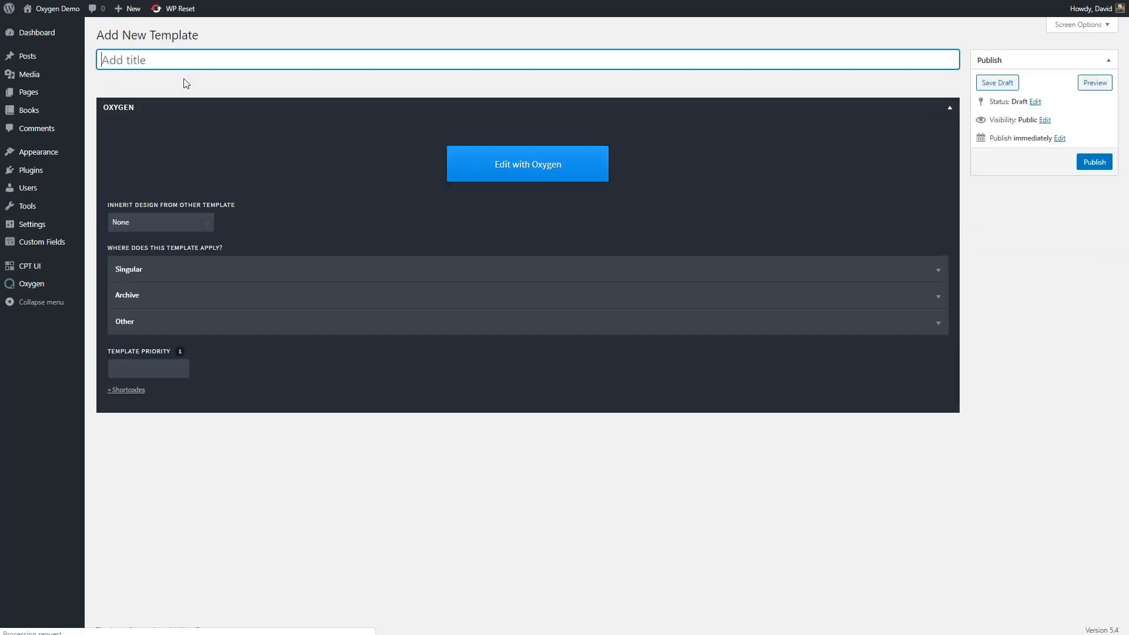
type("Book Single")
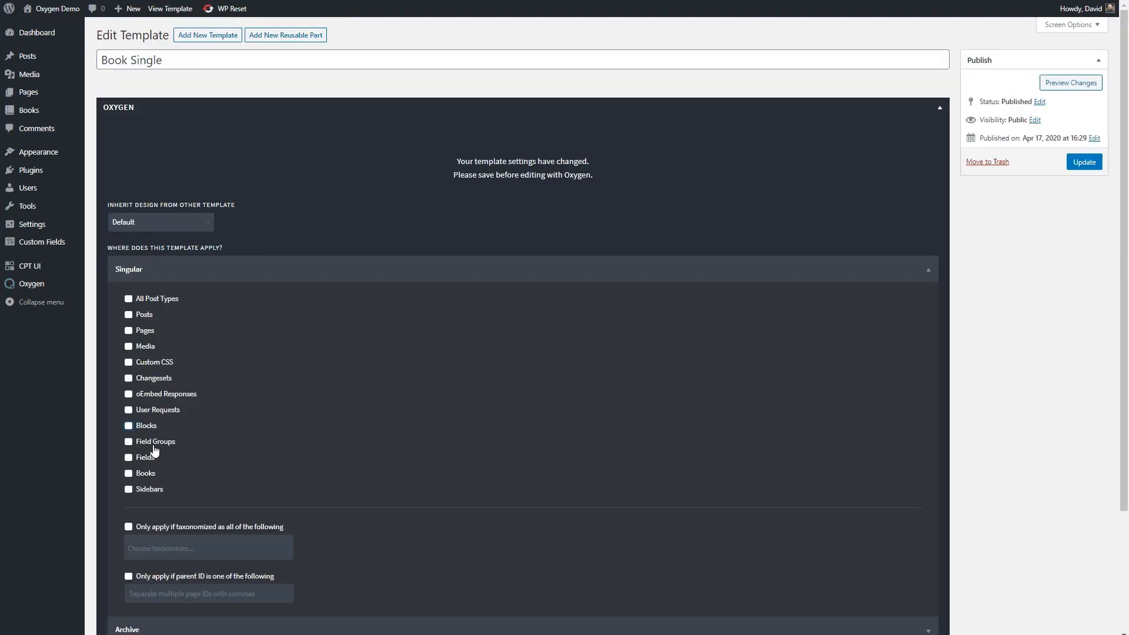
- Apply the Book Single template to singular Books with a template priority of 10 and update it
left_click(128, 474)
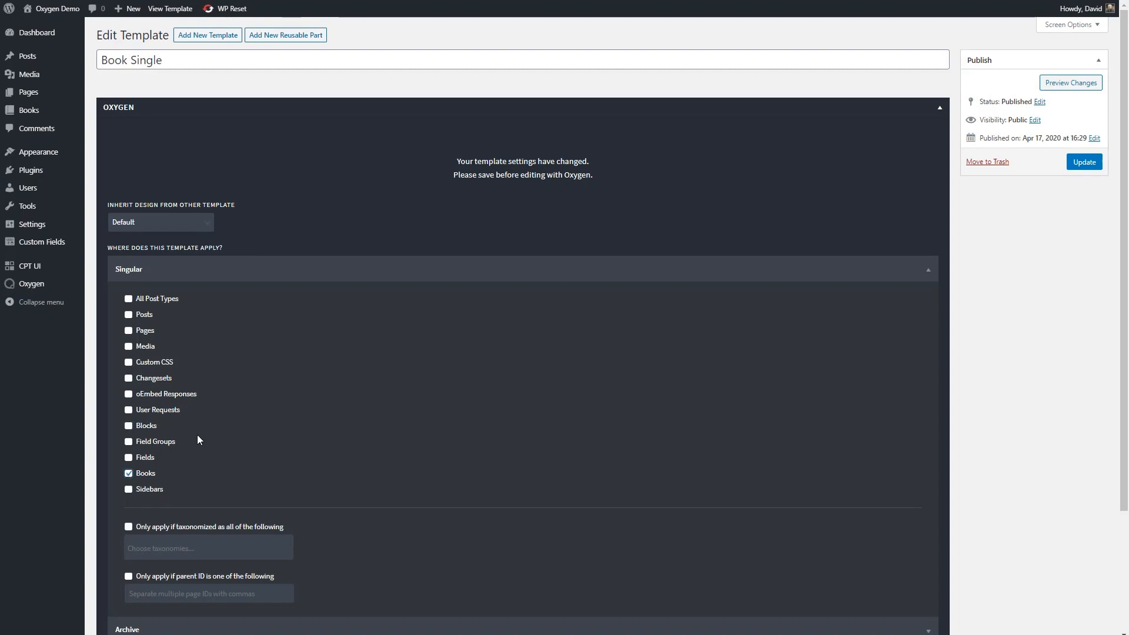
scroll(197, 432, "down", 3)
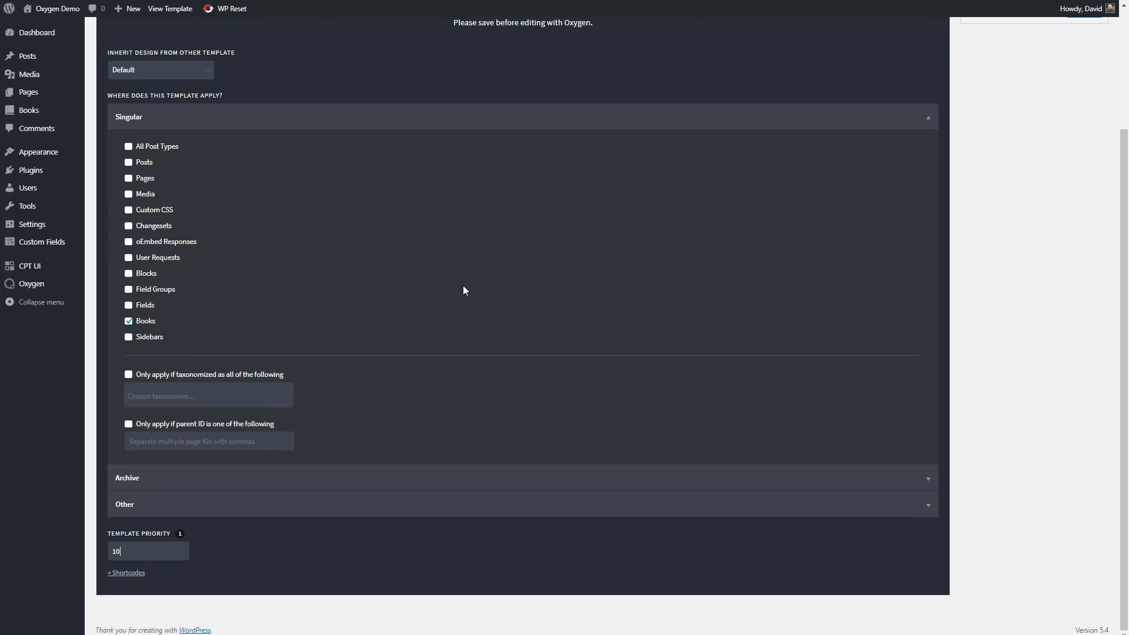
scroll(462, 290, "up", 3)
left_click(1074, 162)
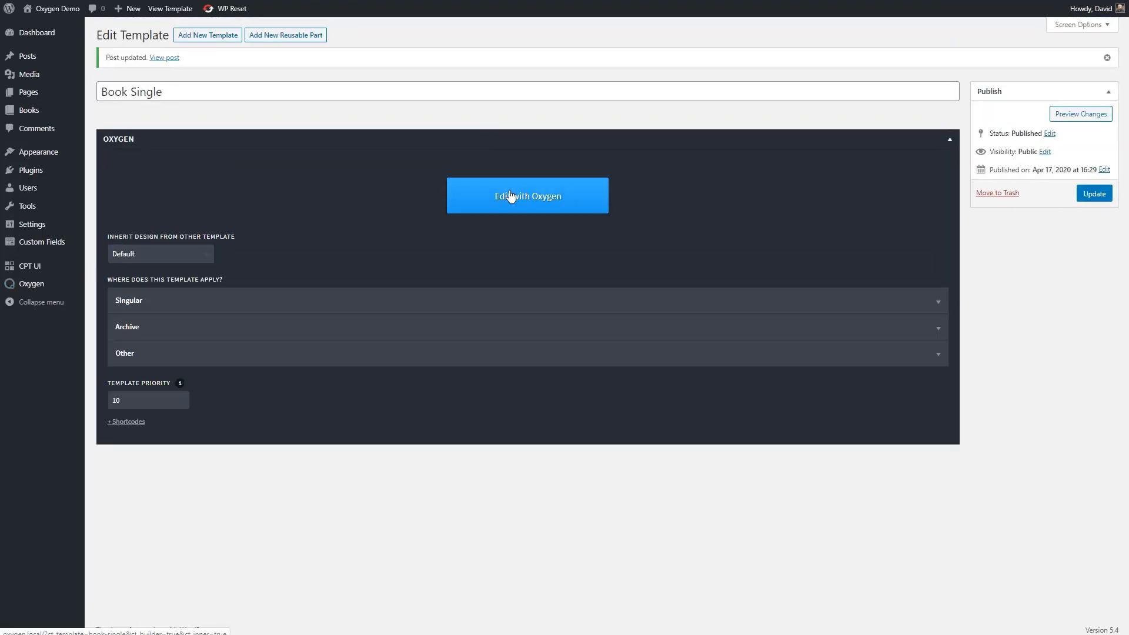
- Open Book Single in the Oxygen editor, add a Columns element with the 60/40 layout and set the first column's width to 70%
left_click(509, 190)
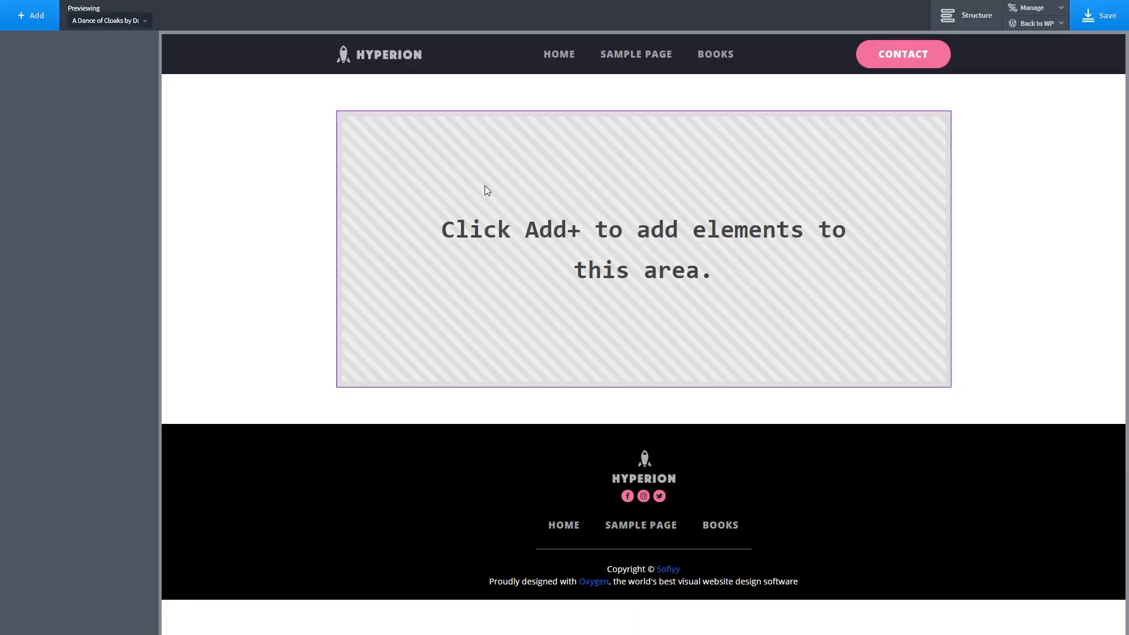
left_click(29, 18)
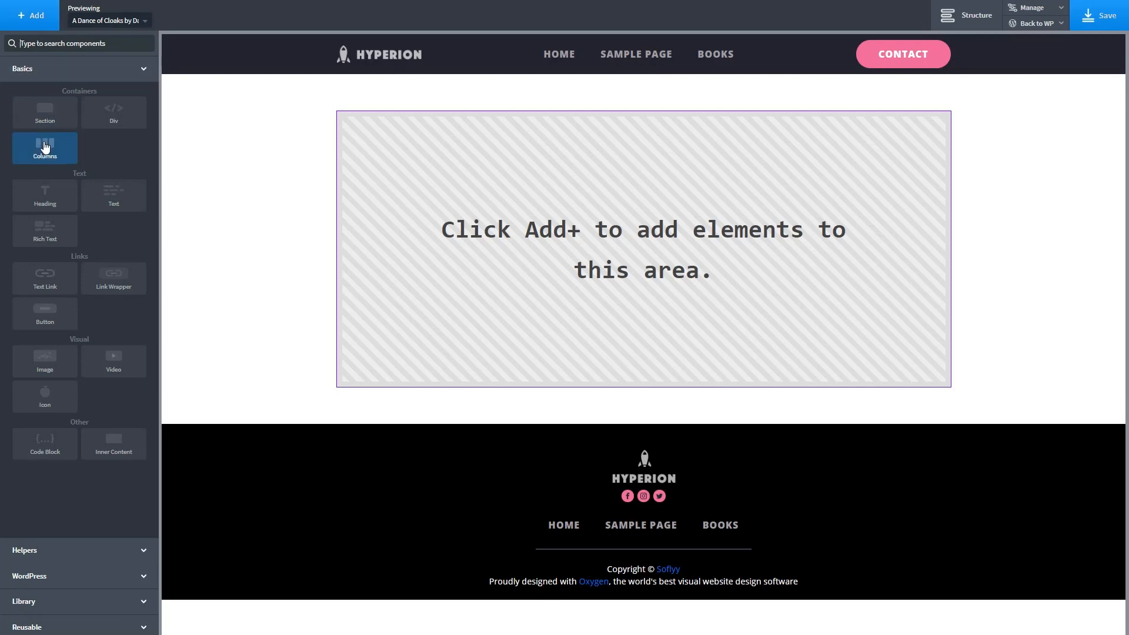
left_click(45, 148)
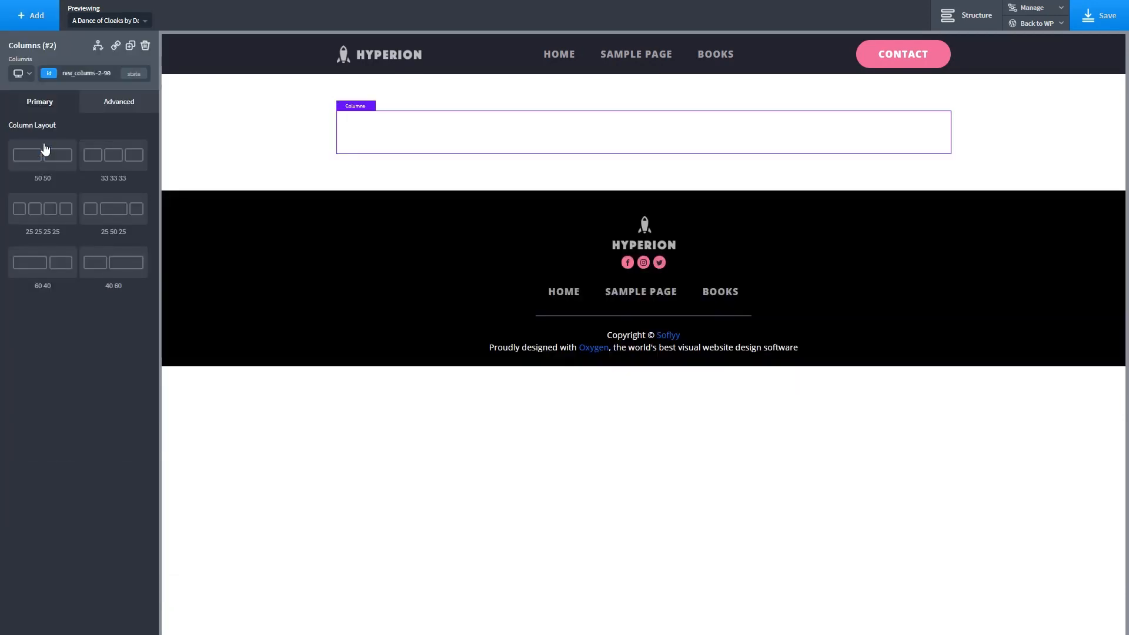
left_click(59, 263)
left_click(373, 146)
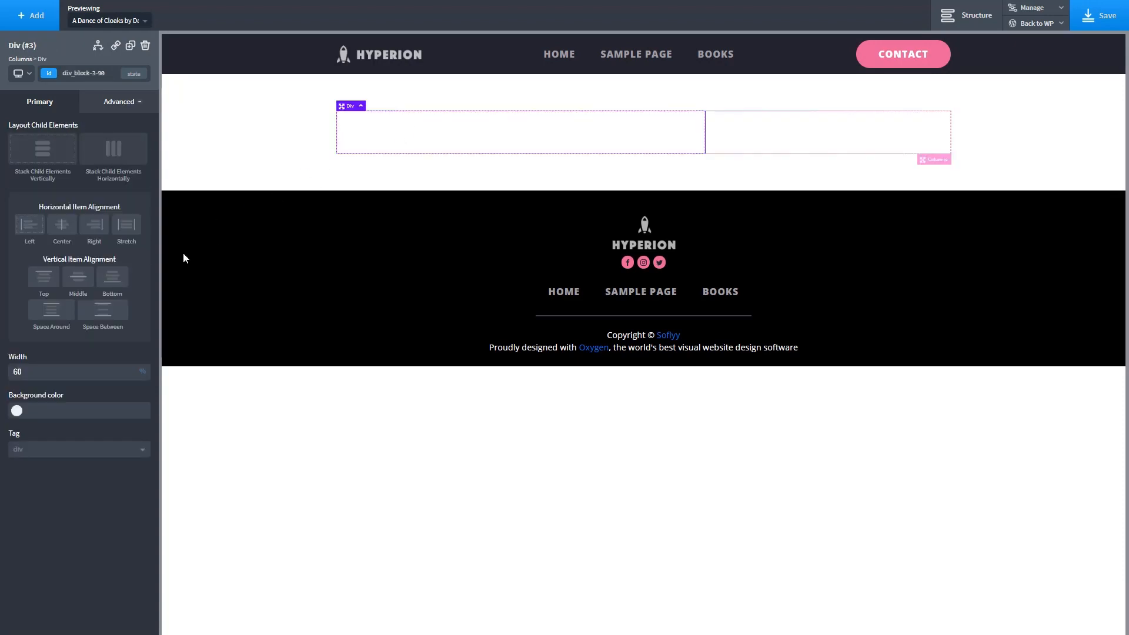
type("70")
- Add the WordPress Site Sidebar element to the second, narrower column
left_click(811, 141)
left_click(29, 15)
left_click(26, 575)
left_click(52, 351)
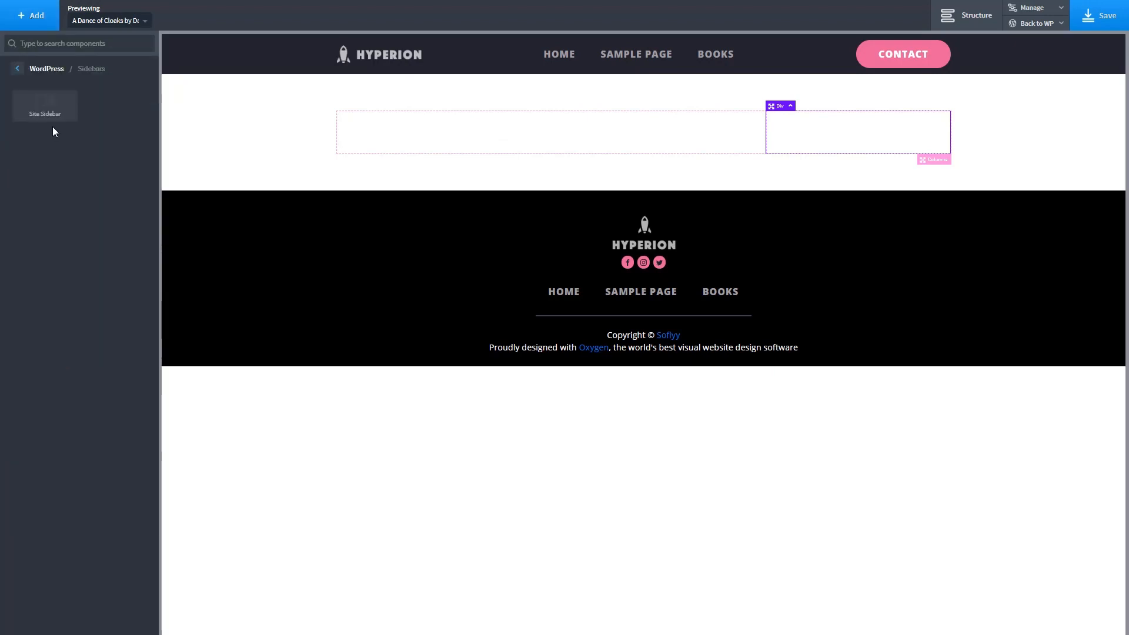
left_click(45, 106)
- Set the Site Sidebar element's width to 100%
left_click(112, 101)
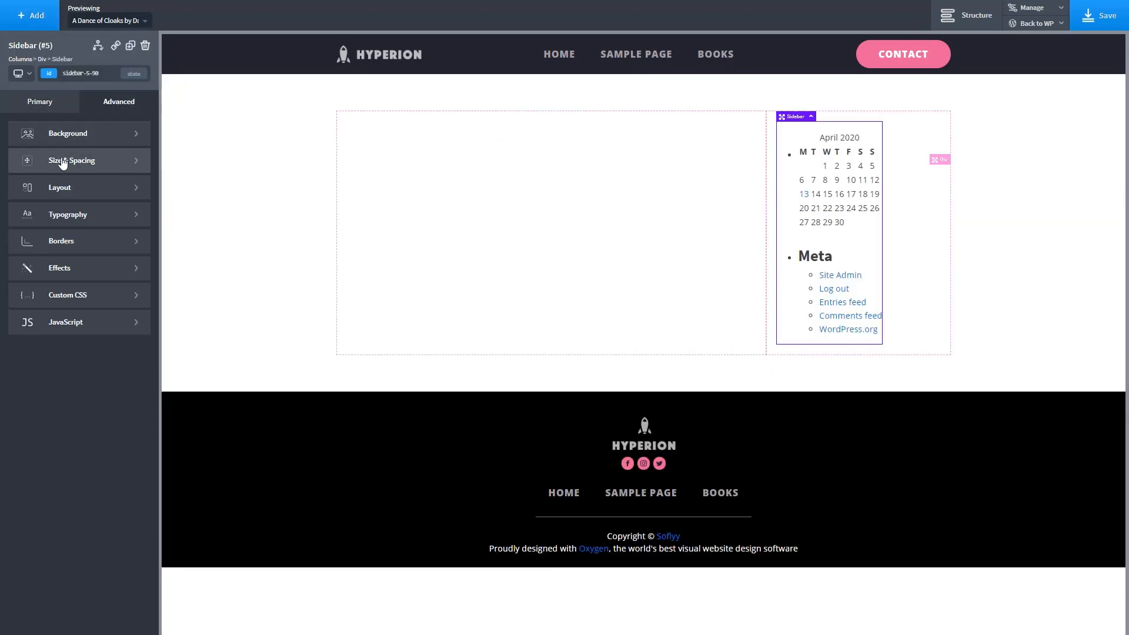
left_click(63, 163)
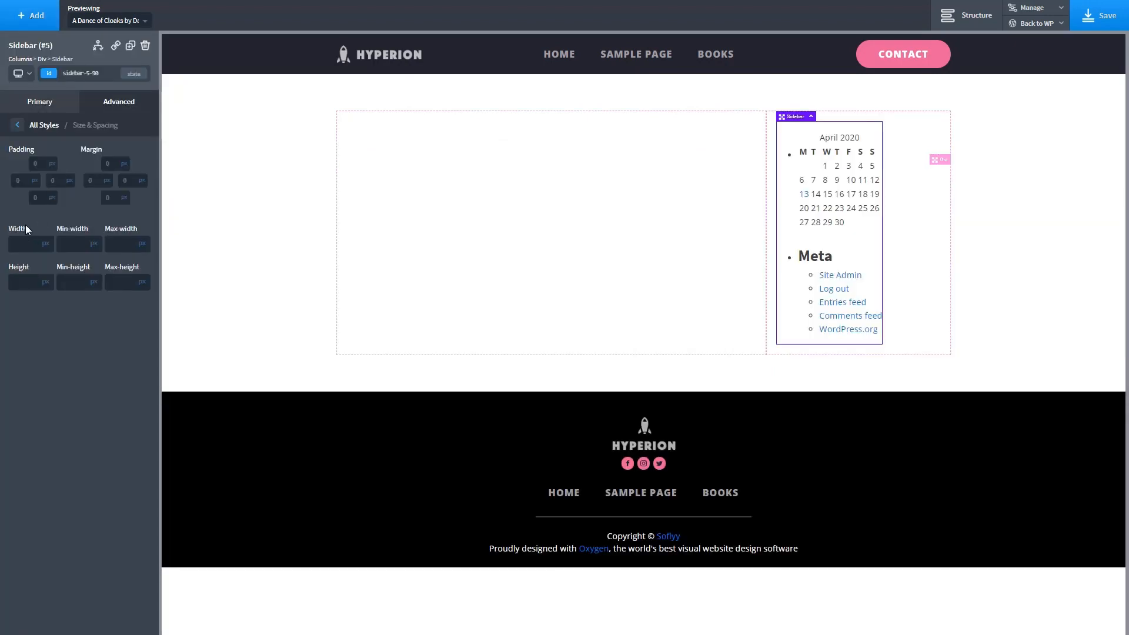
type("100")
left_click(47, 244)
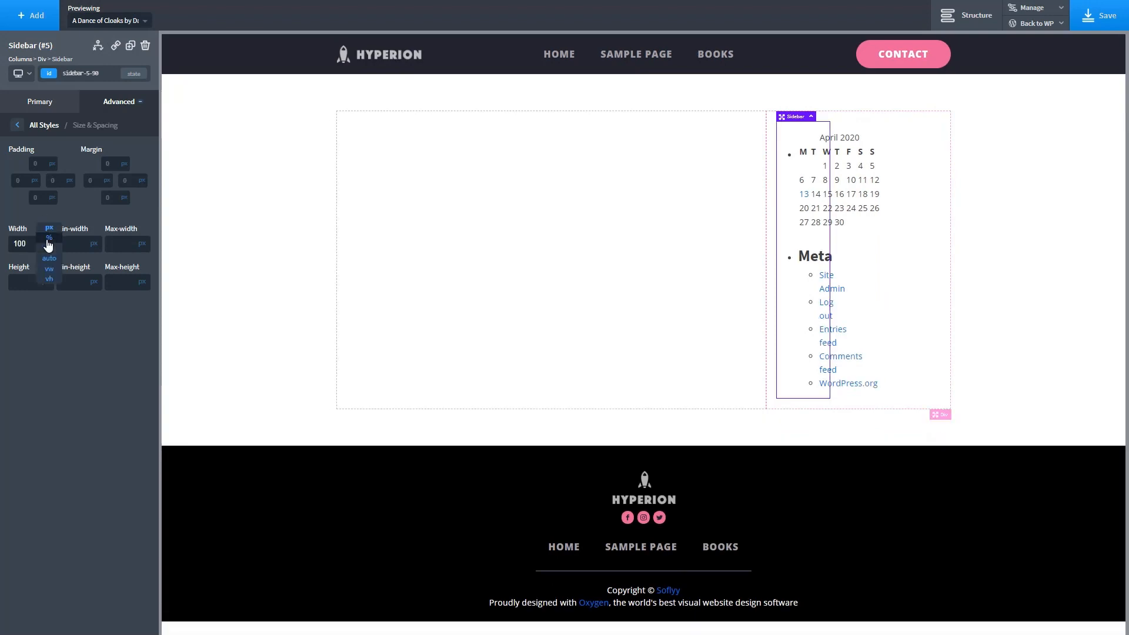
left_click(50, 238)
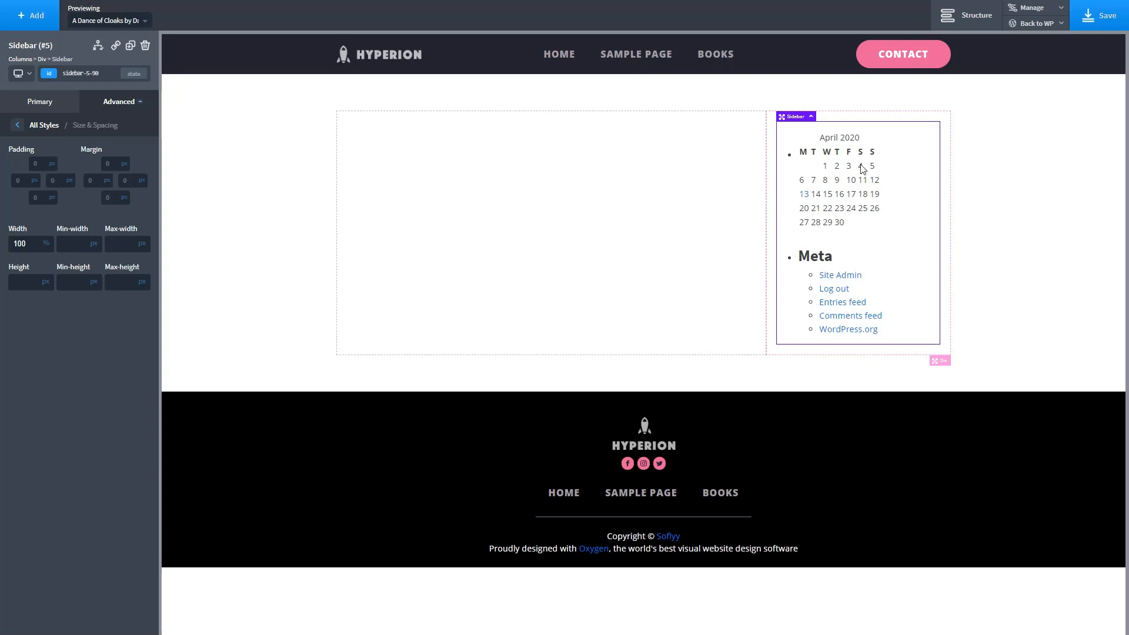
- Add the class sidebar-main to the narrower column's div that holds the Sidebar element
left_click(967, 15)
left_click(1020, 134)
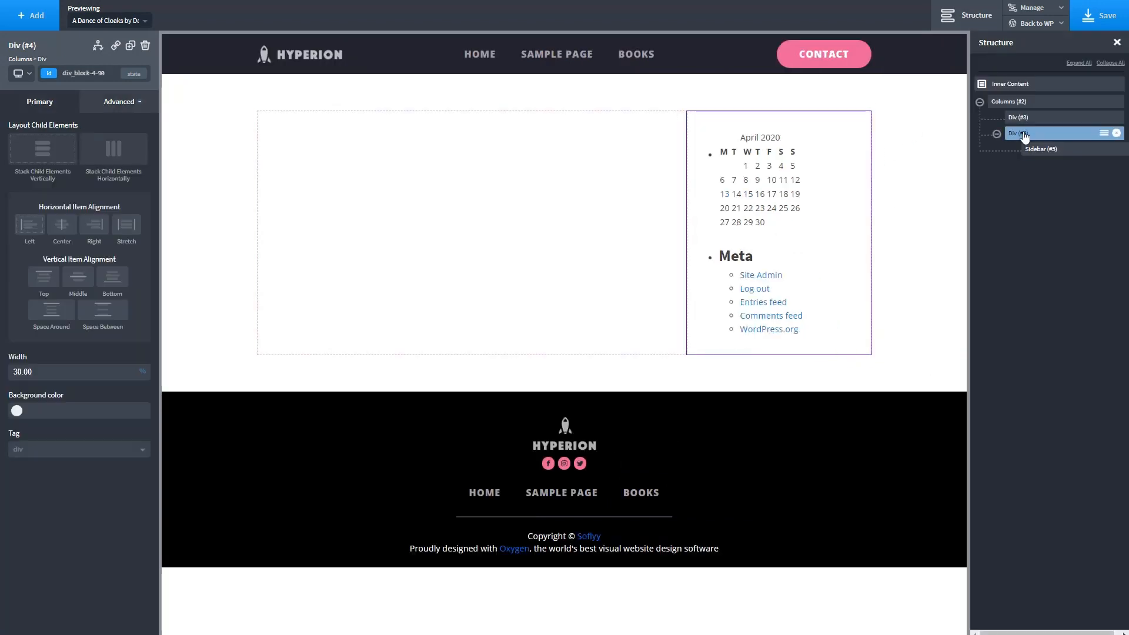
left_click(82, 73)
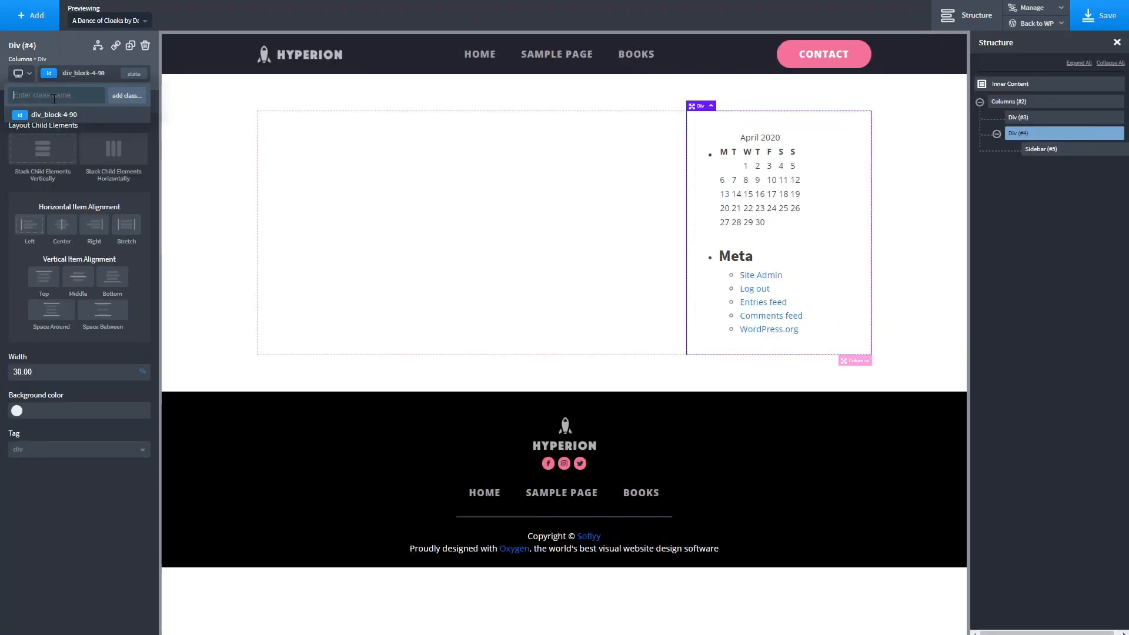
type("sidebar")
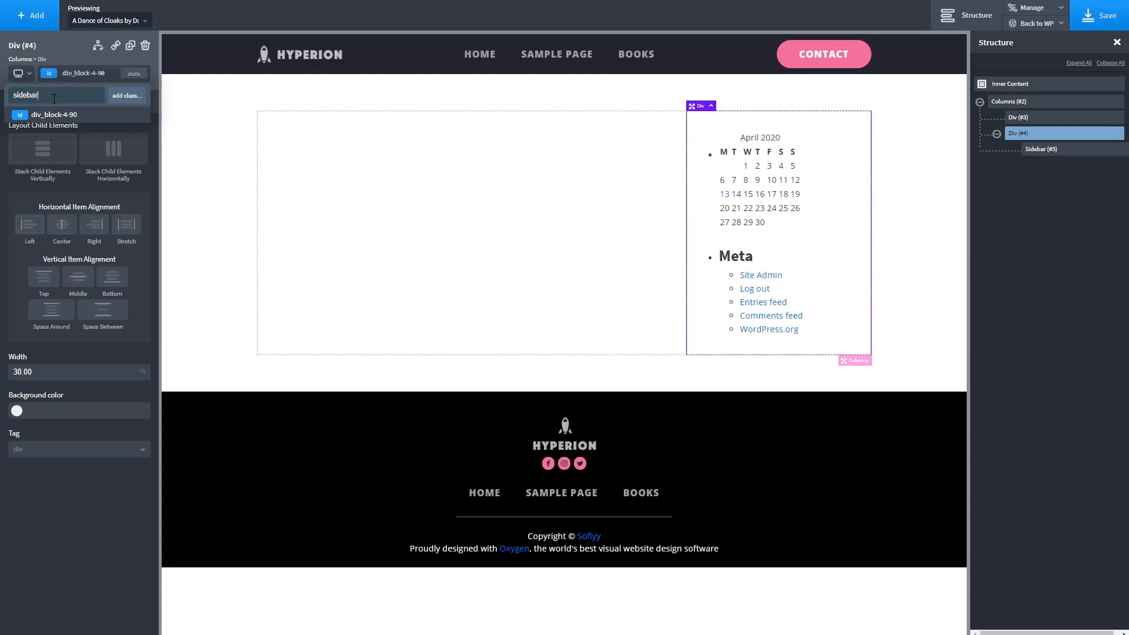
left_click(126, 96)
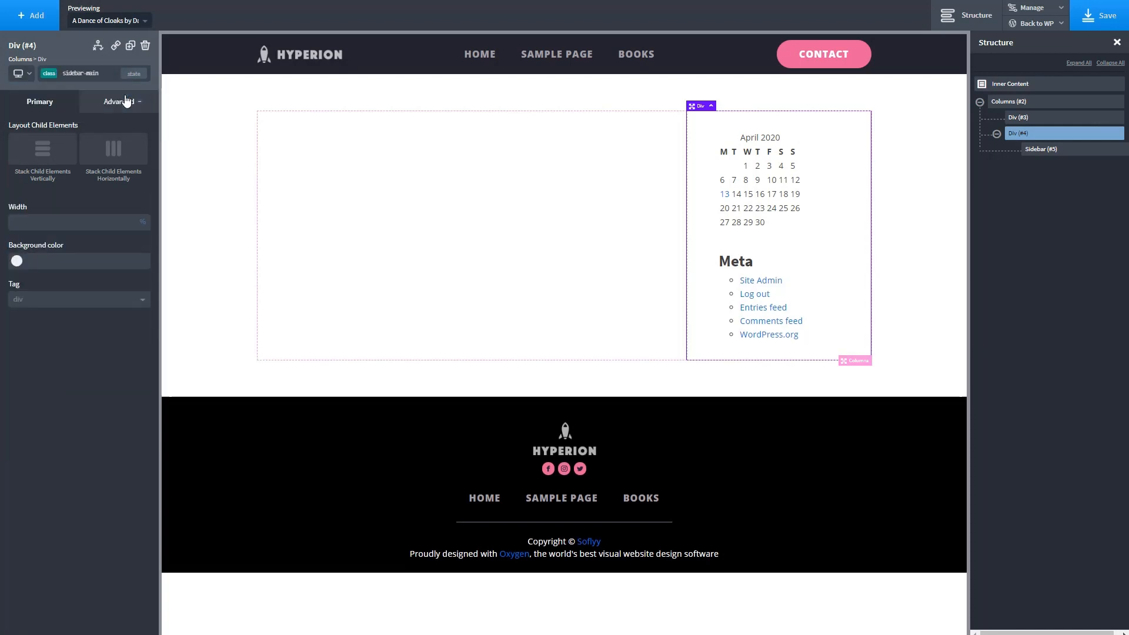
- Nest a new Columns element inside the empty wide column and give it the 40/60 layout
left_click(330, 151)
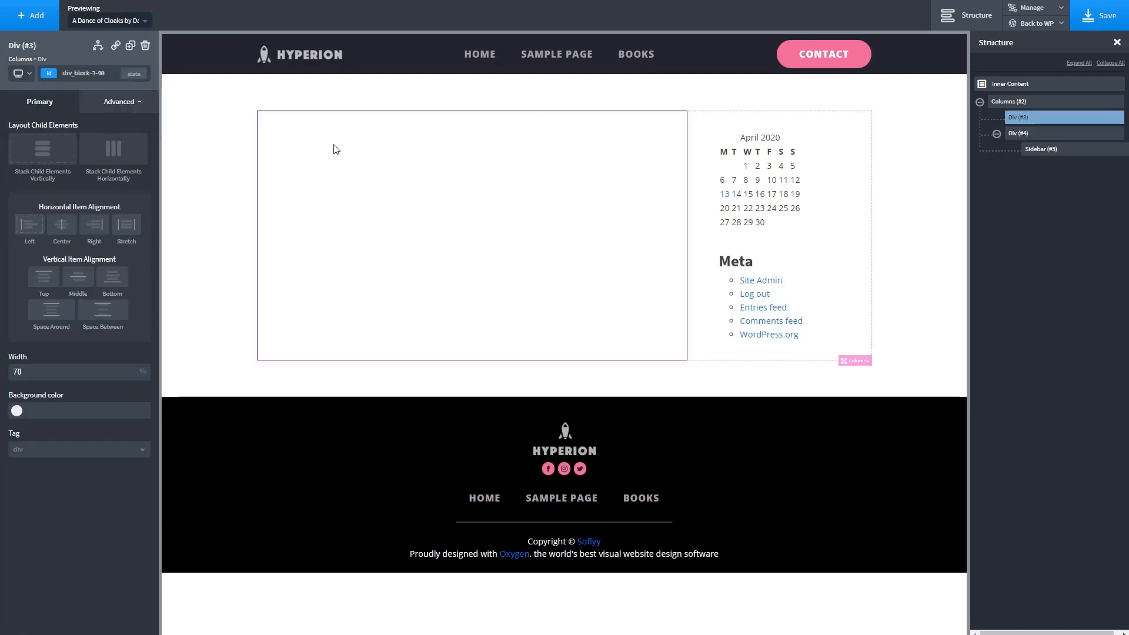
left_click(32, 19)
left_click(30, 70)
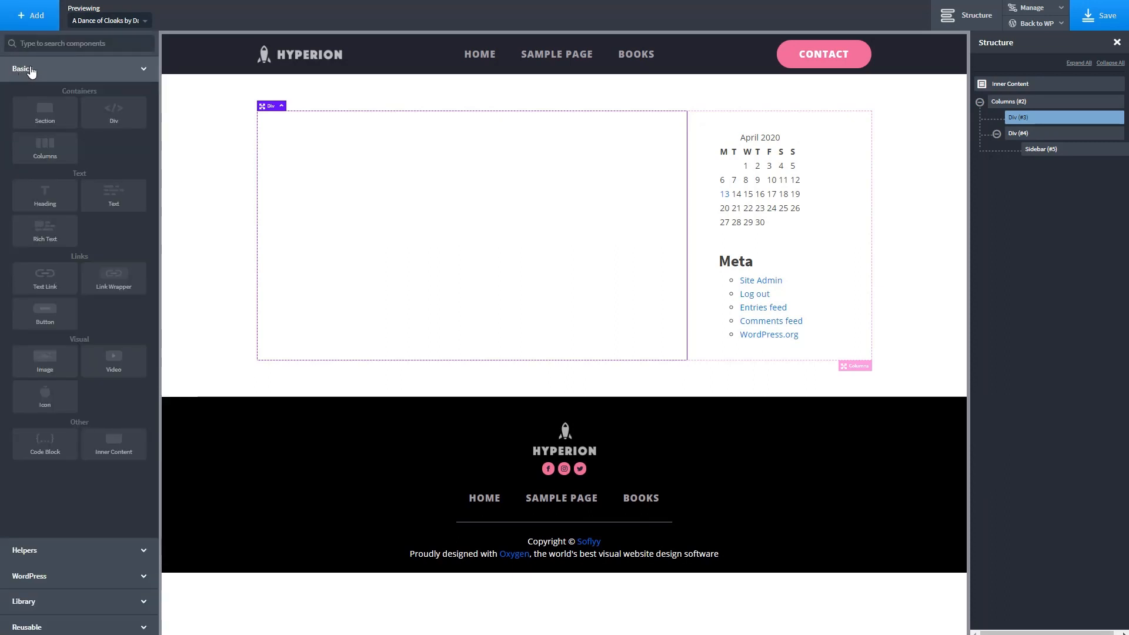
left_click(40, 152)
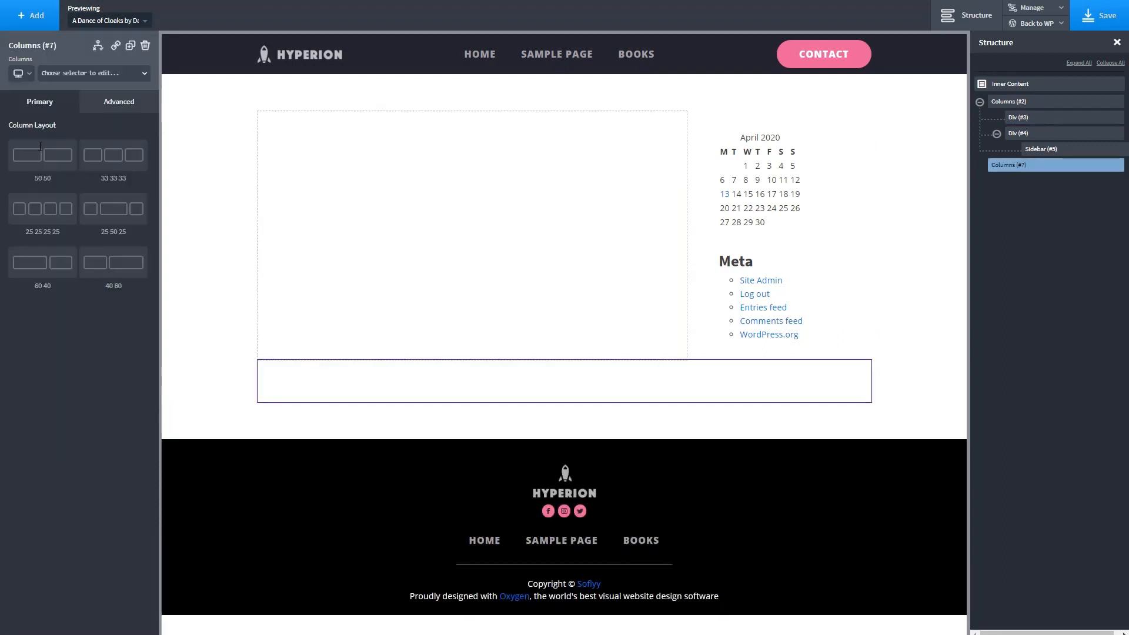
left_click_drag(276, 354, 300, 247)
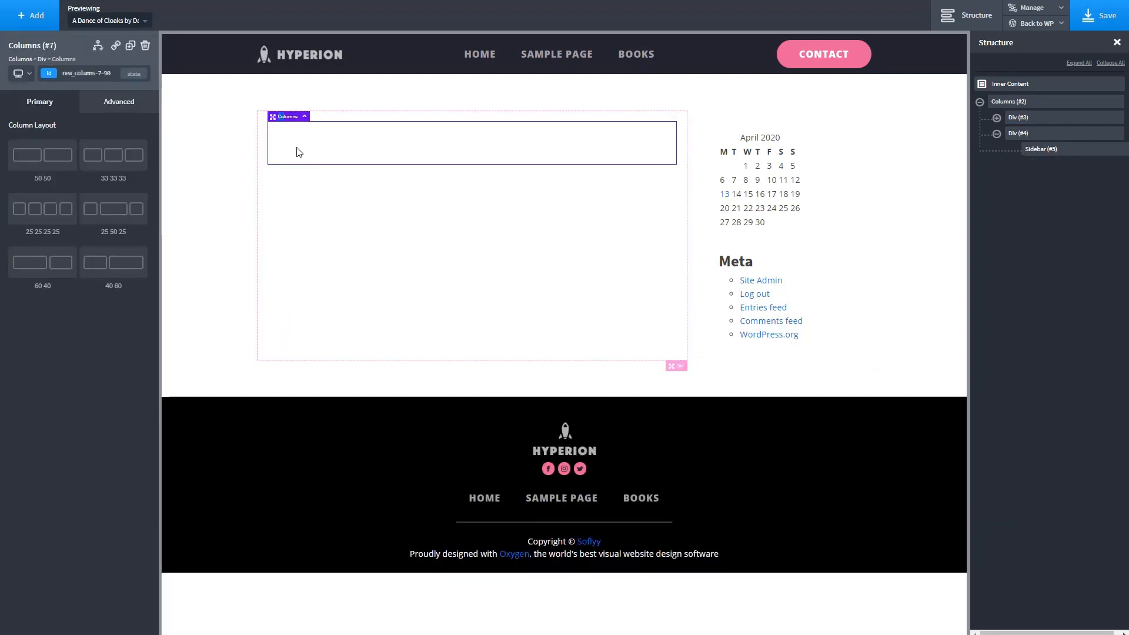
left_click(104, 272)
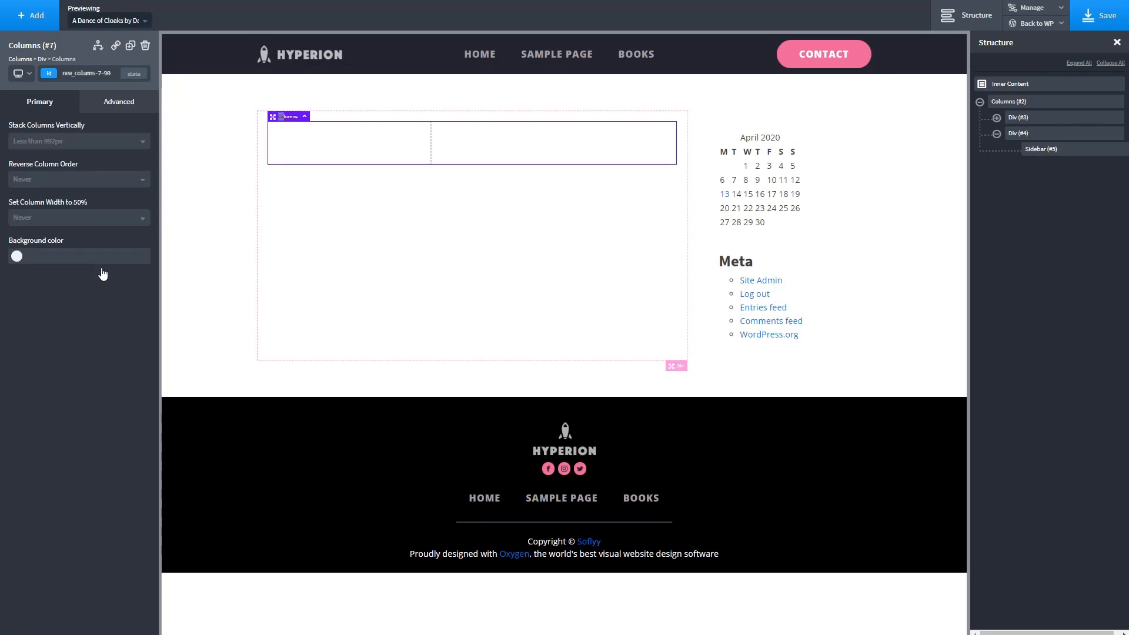
- Set the first nested column's width to 25% and add the dynamic Featured Image element to it
left_click(341, 148)
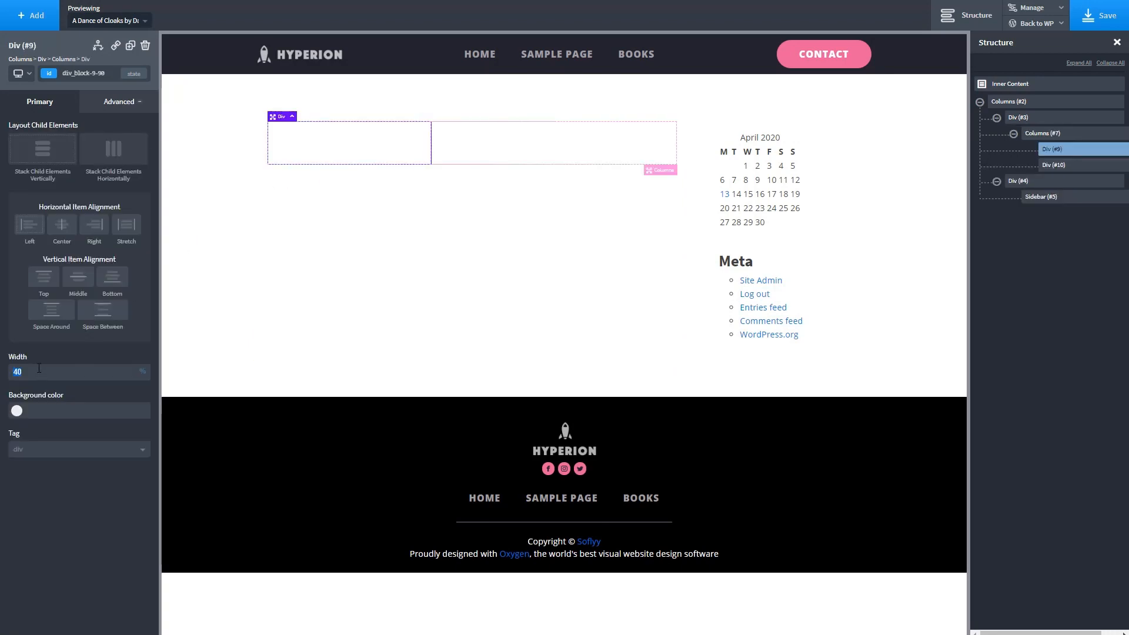
type("25")
left_click(31, 15)
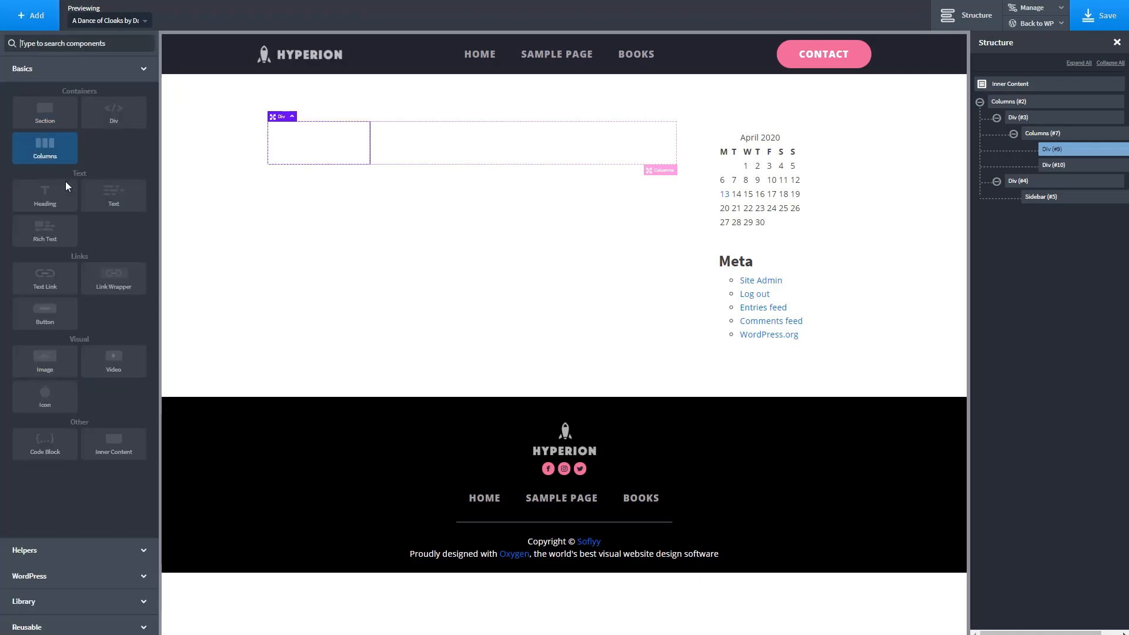
left_click(30, 575)
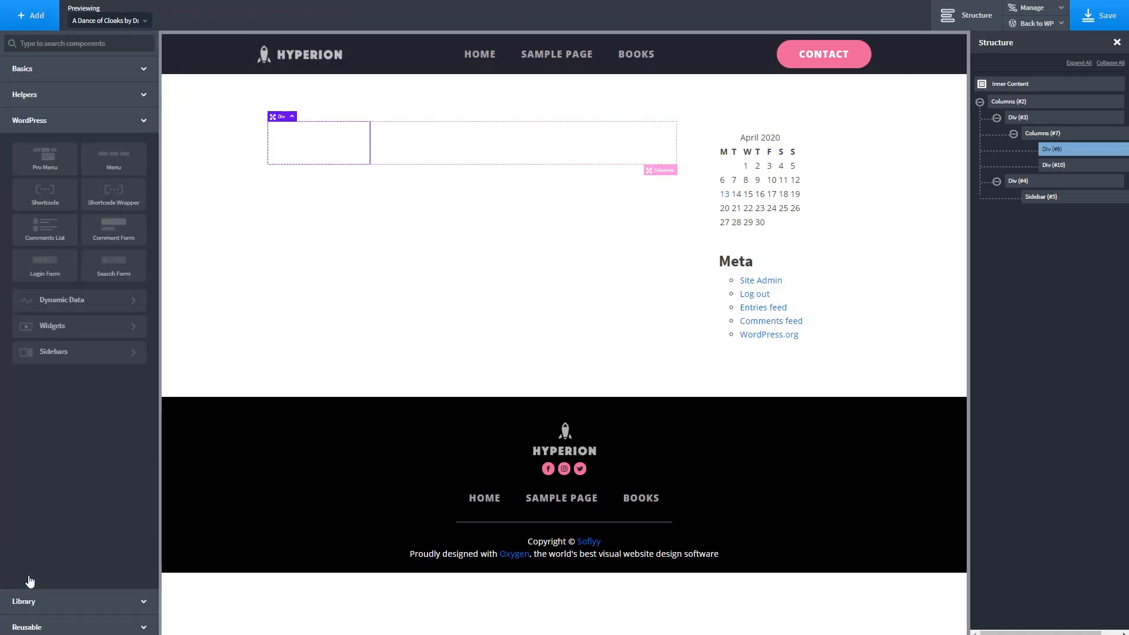
left_click(69, 306)
left_click(117, 183)
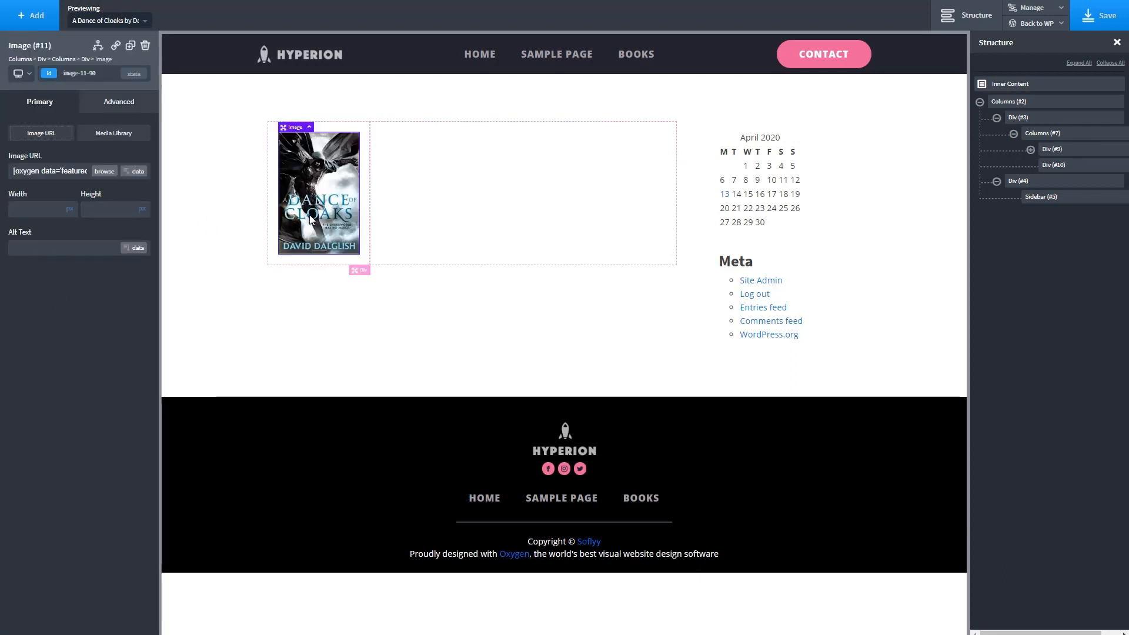
- Add the dynamic post Title to the column beside the cover image and set its line height to 1.2
left_click(445, 212)
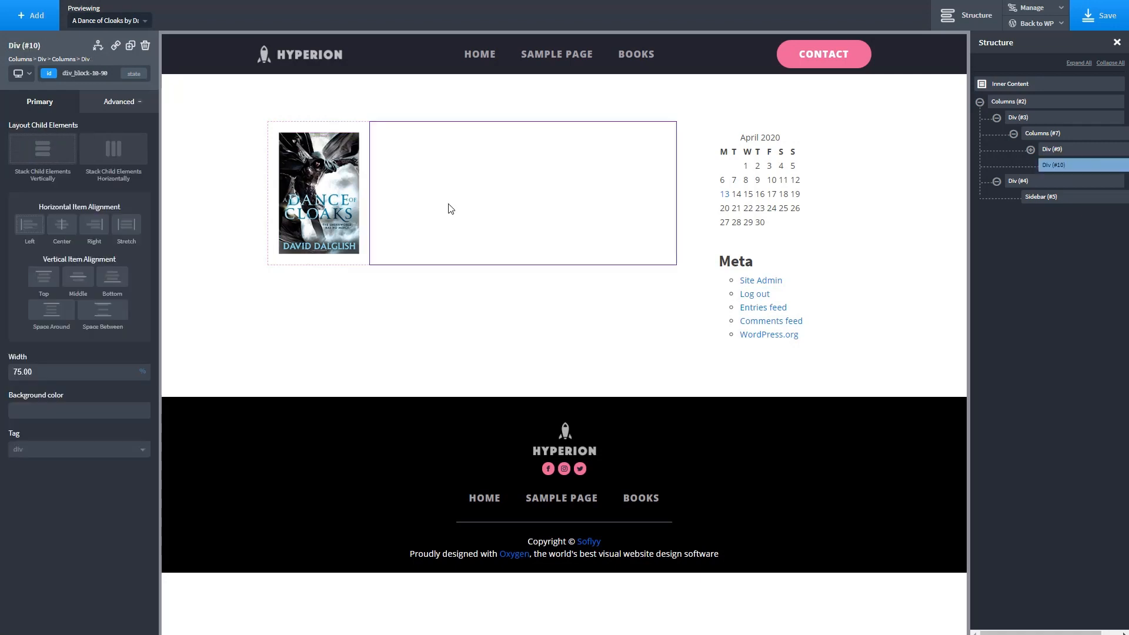
left_click(36, 16)
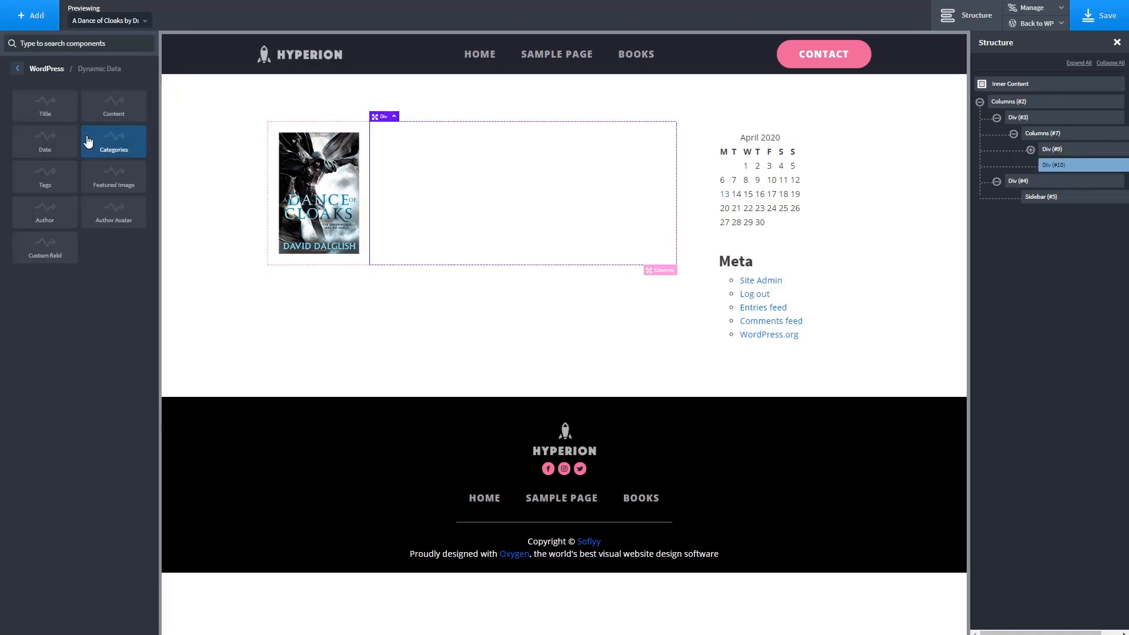
left_click(50, 111)
left_click(120, 103)
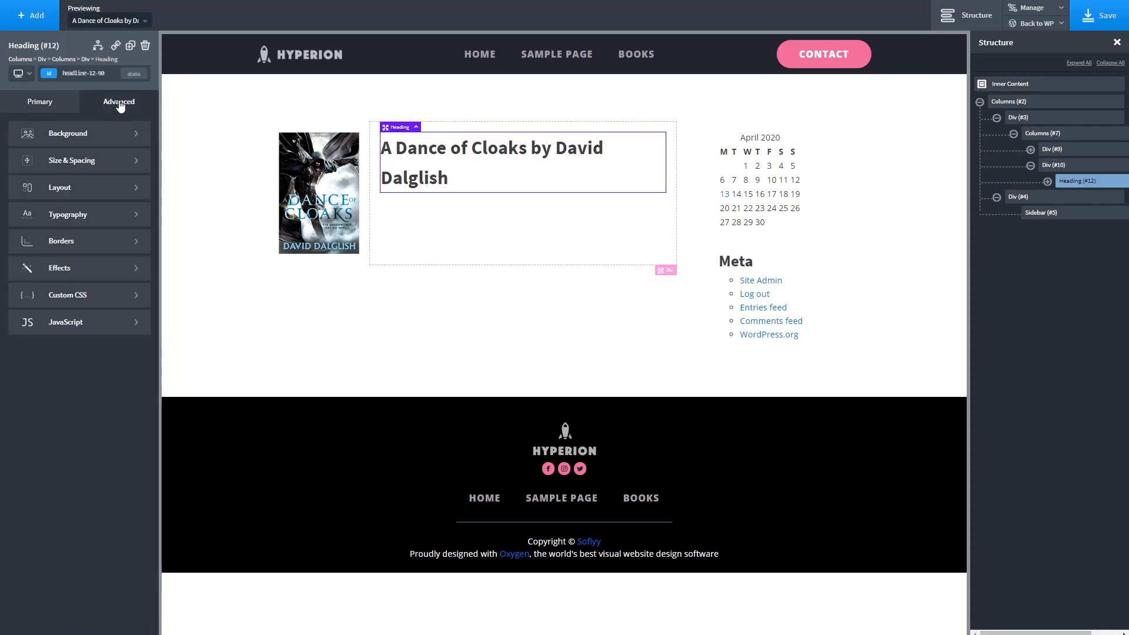
left_click(27, 218)
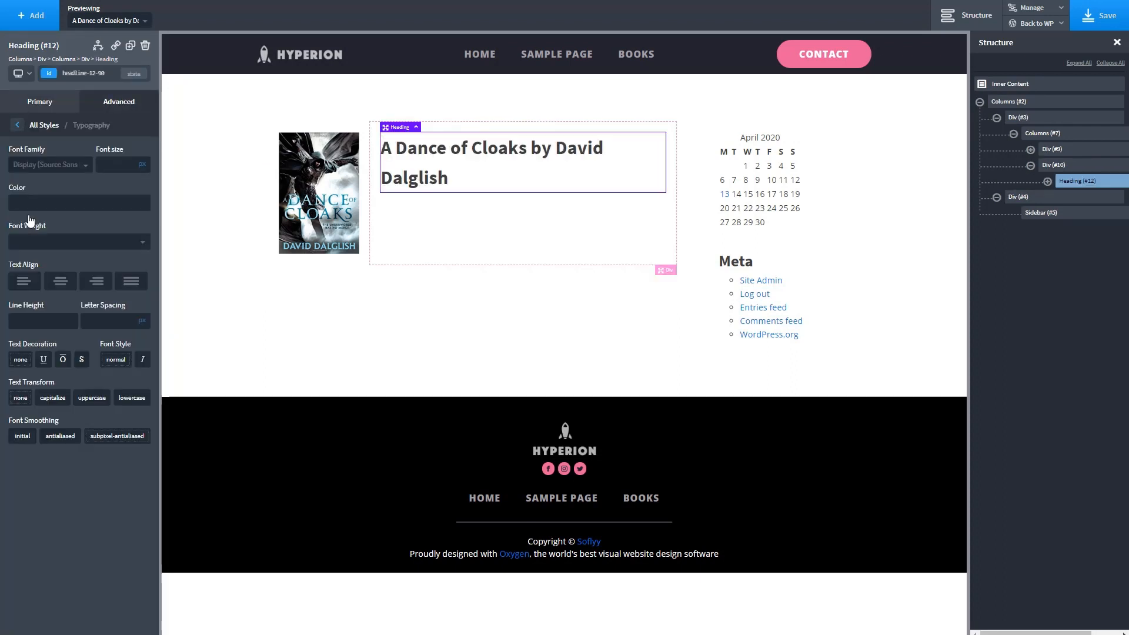
left_click(36, 320)
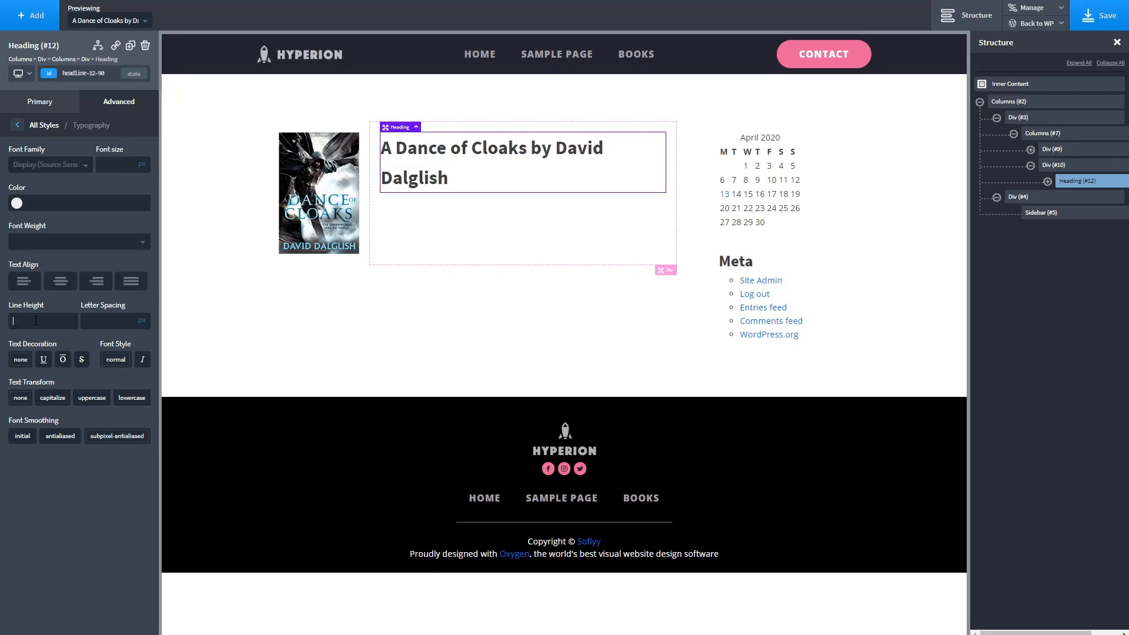
type("1.2")
- Add a Columns element directly beneath the book title and give it the 33/33/33 layout
left_click(31, 25)
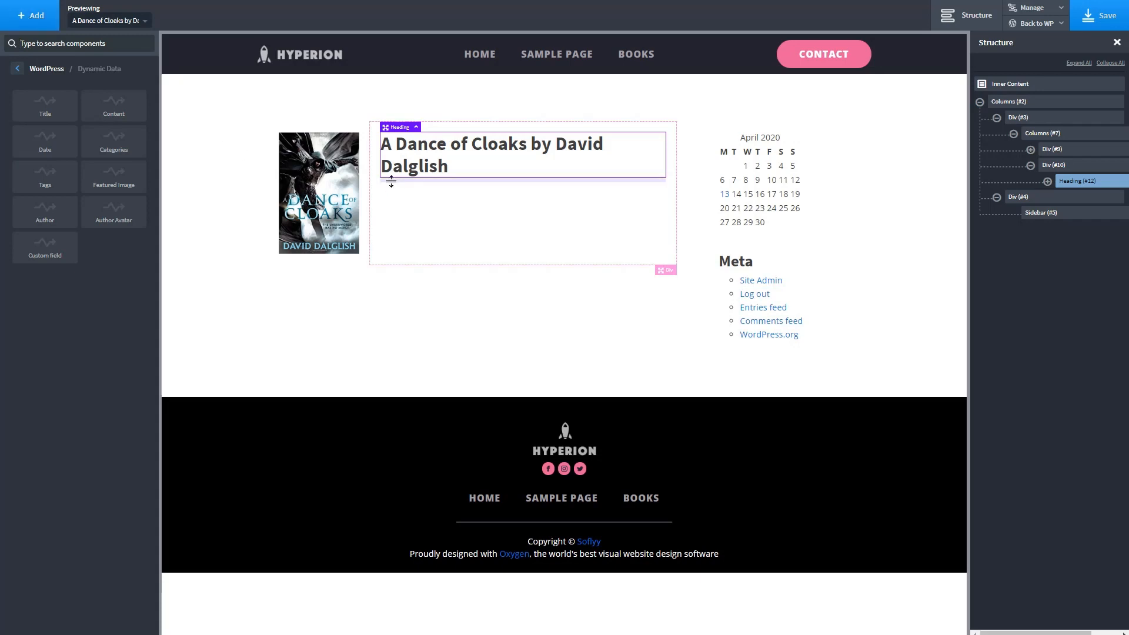
left_click(18, 69)
left_click(17, 71)
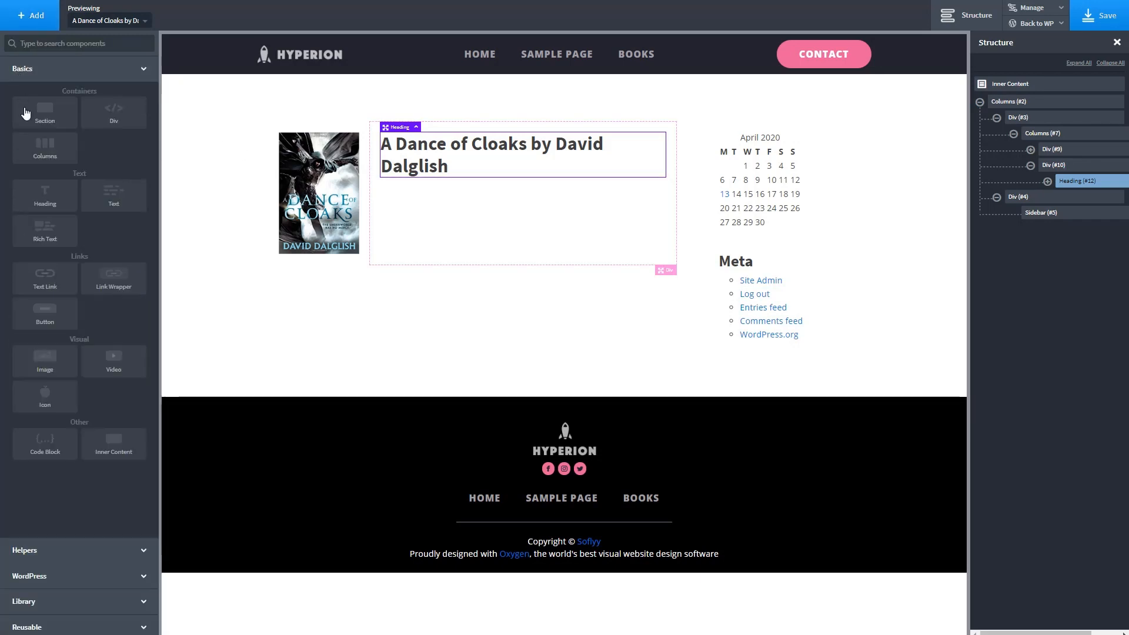
left_click(34, 150)
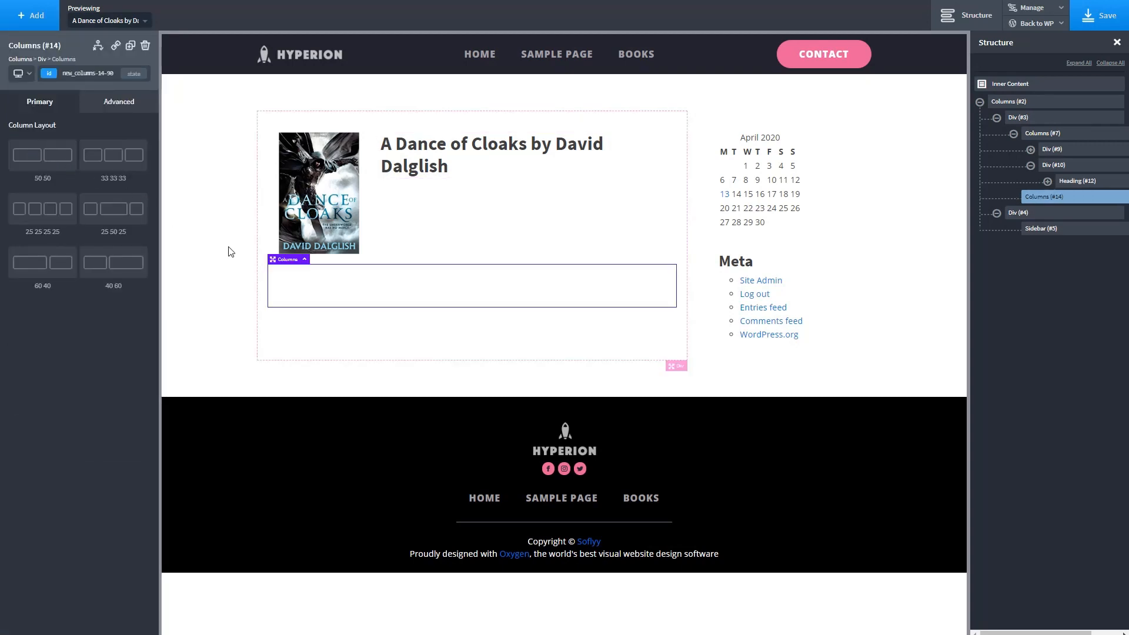
left_click_drag(273, 259, 447, 177)
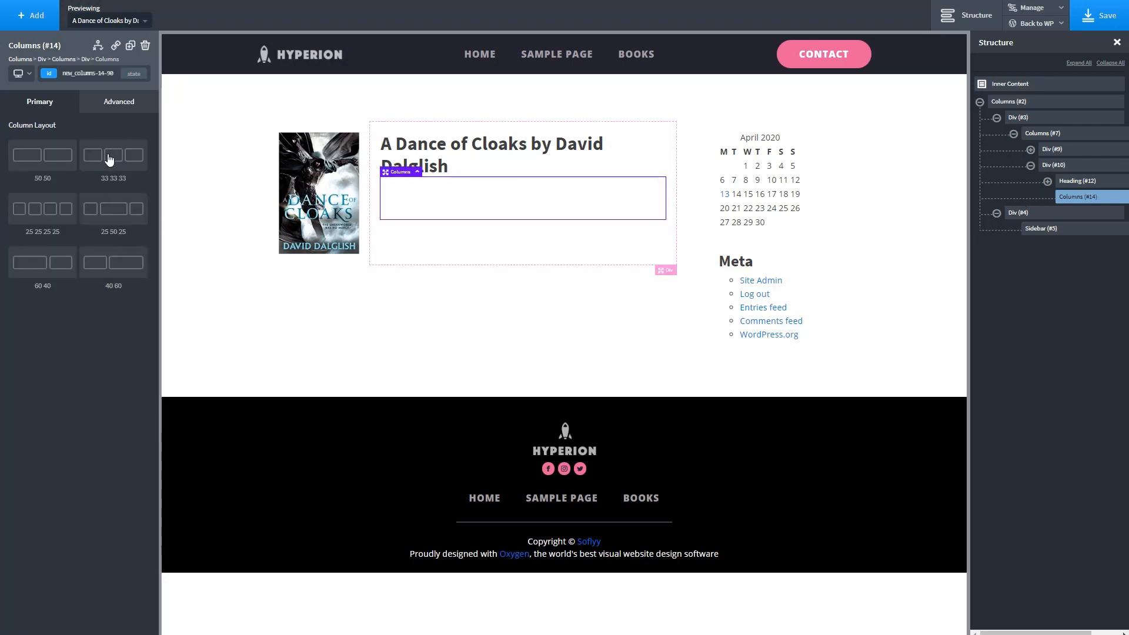
left_click(109, 158)
- Add a Text element to the first of the three columns reading "On" followed by the dynamic post date
left_click(405, 201)
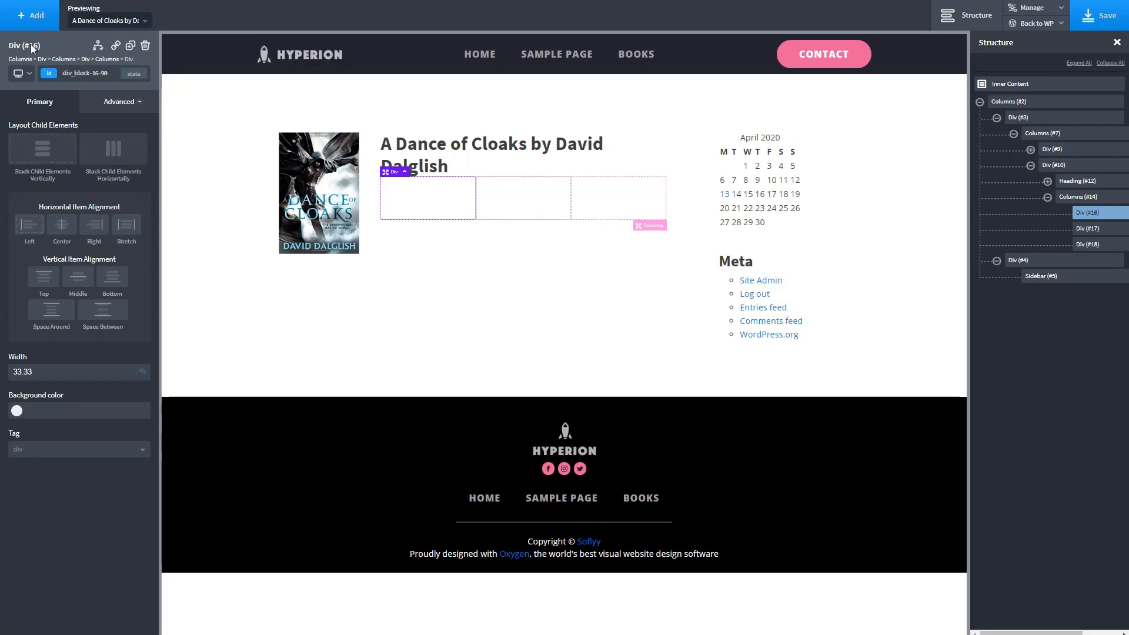
left_click(33, 17)
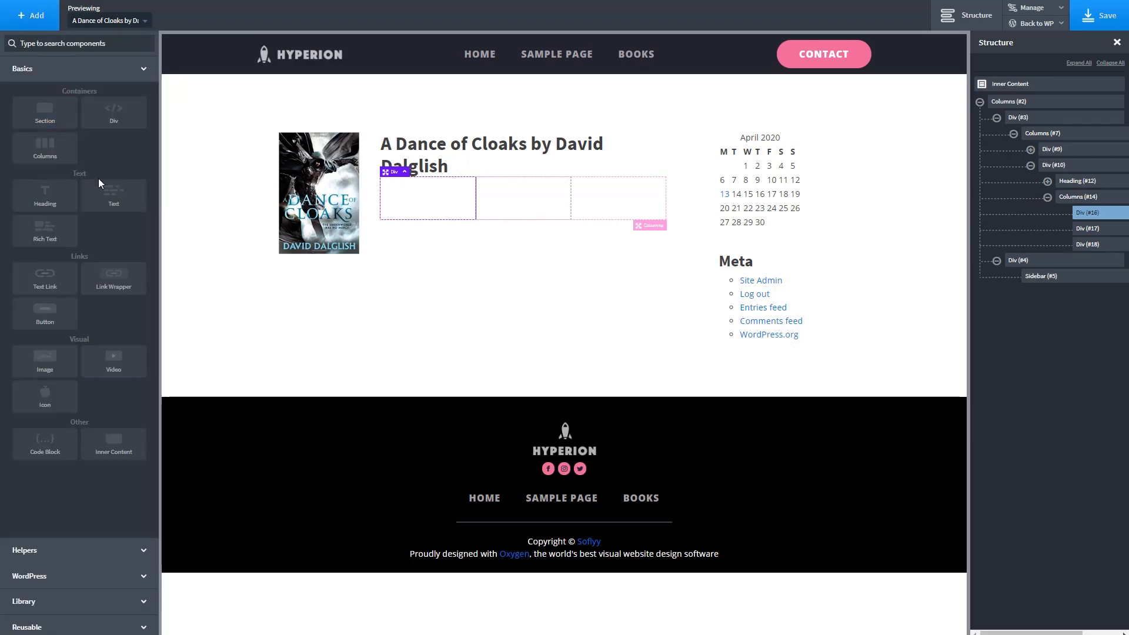
left_click(111, 196)
double_click(424, 208)
type("On")
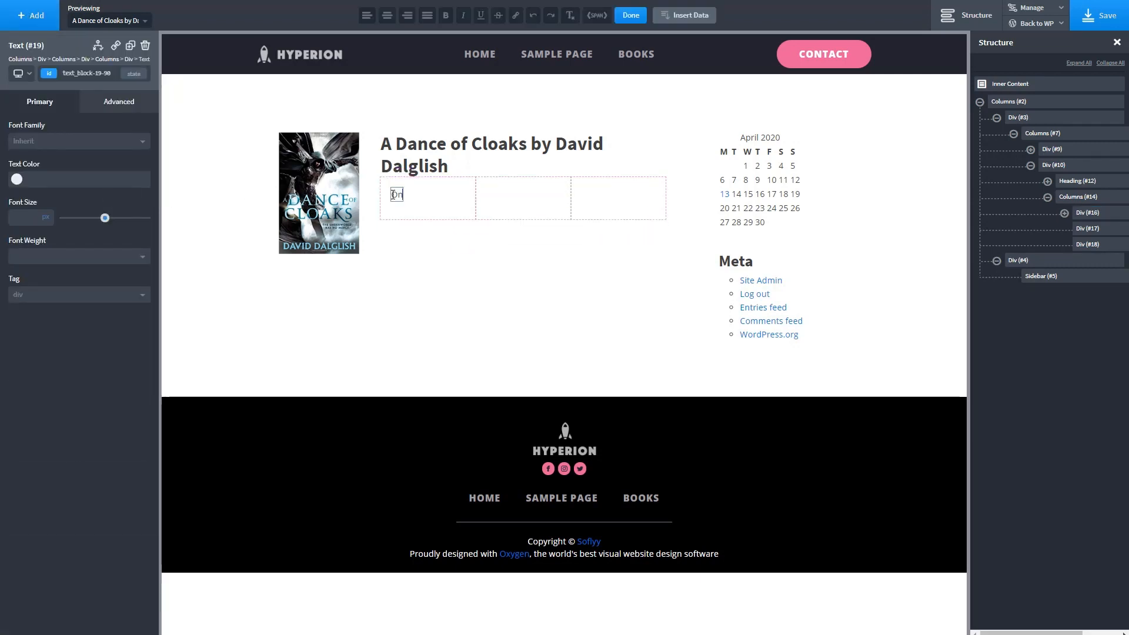
left_click(682, 22)
left_click(340, 154)
left_click(262, 194)
left_click(495, 205)
left_click(453, 197)
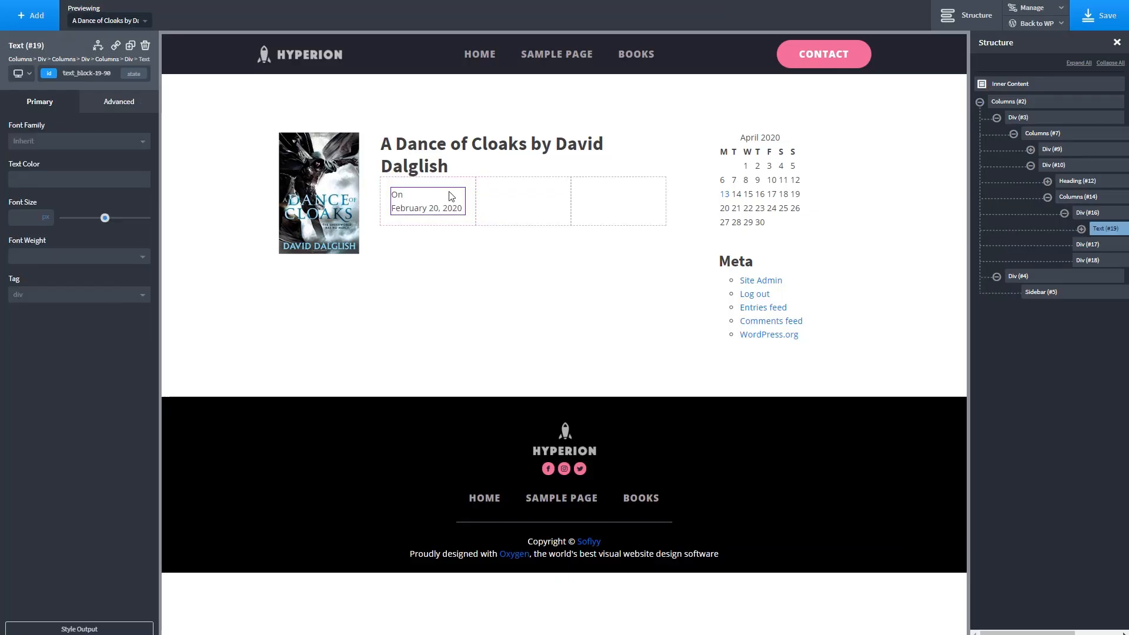
- Set the width of the column containing the post date to 40%
left_click(411, 183)
double_click(33, 372)
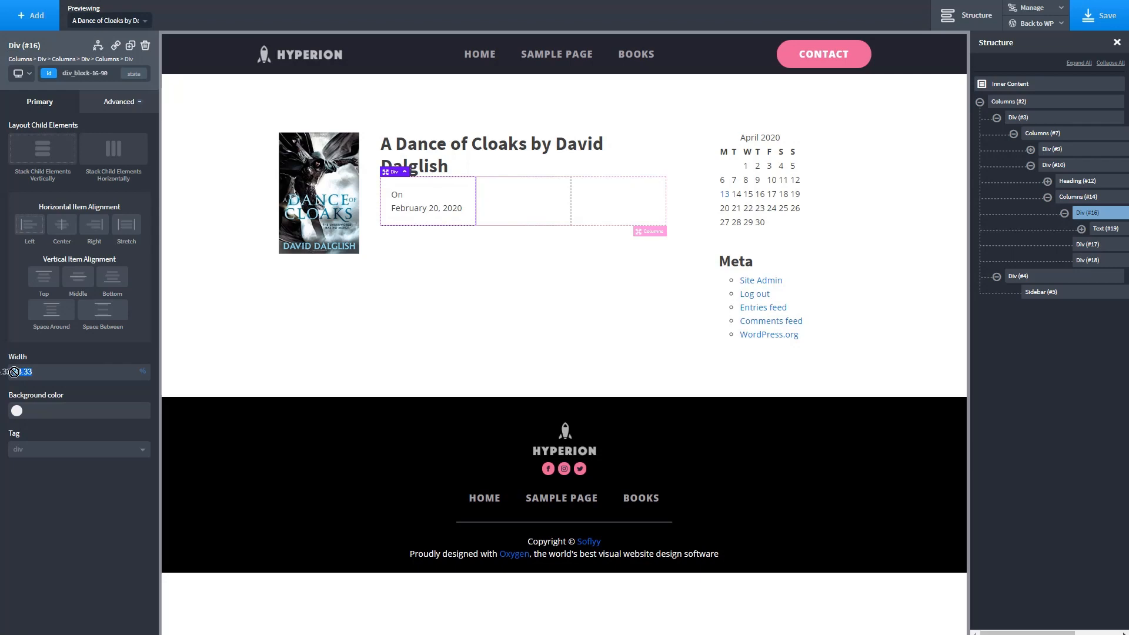
type("40")
- Add a Text element to the middle column reading "By" plus the dynamic author display name, linked to author_posts_url
left_click(520, 203)
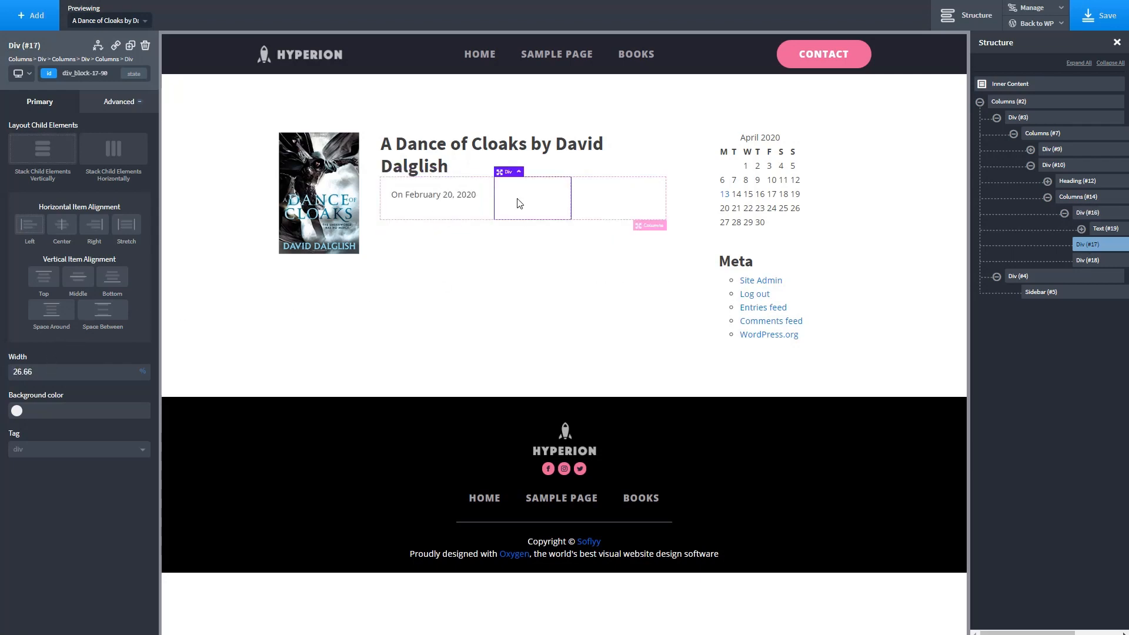
left_click(31, 16)
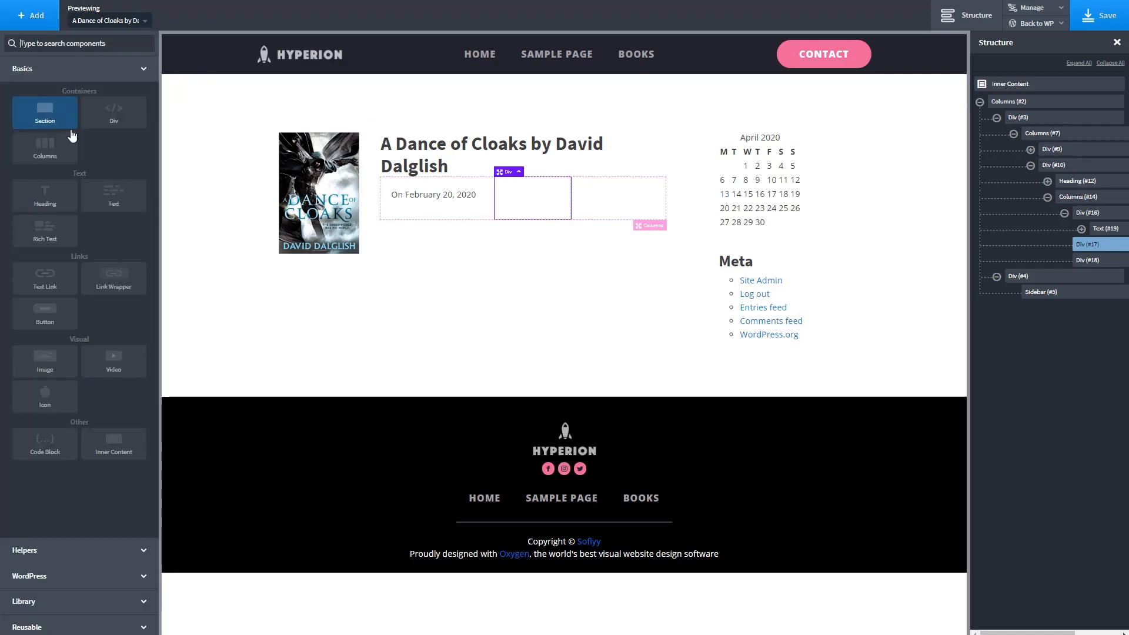
left_click(106, 200)
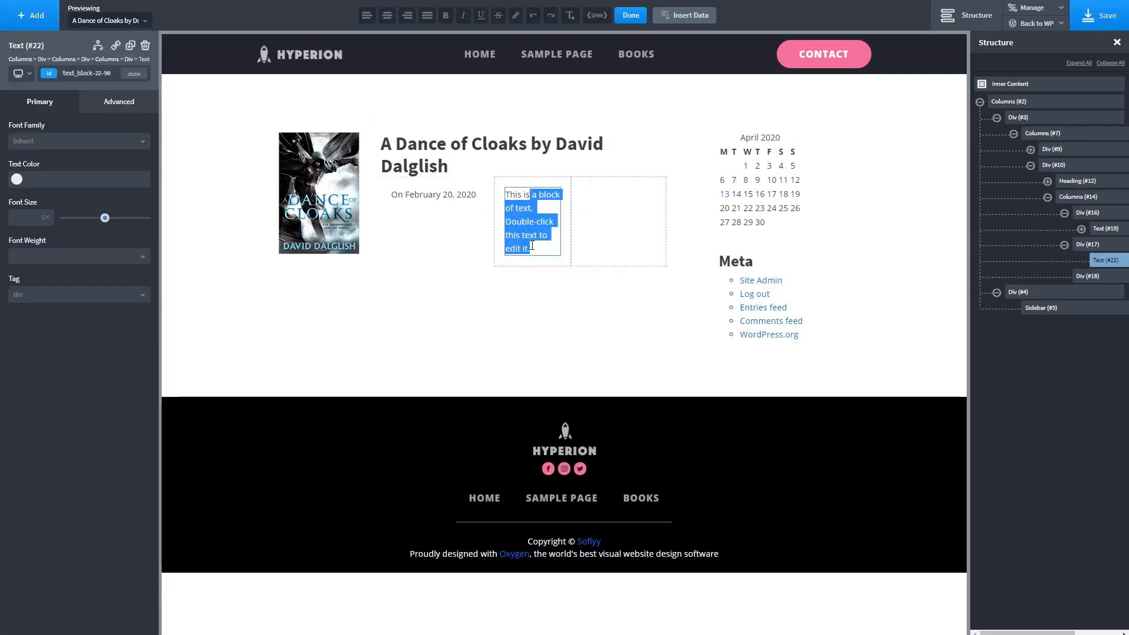
left_click(684, 14)
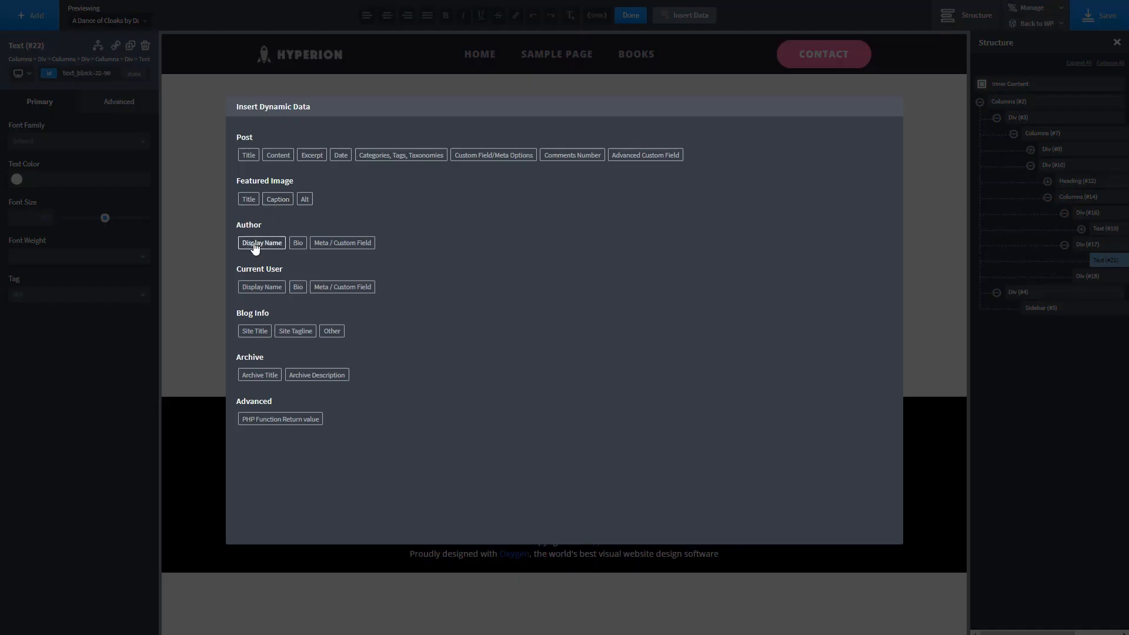
left_click(254, 244)
left_click(294, 165)
left_click(294, 179)
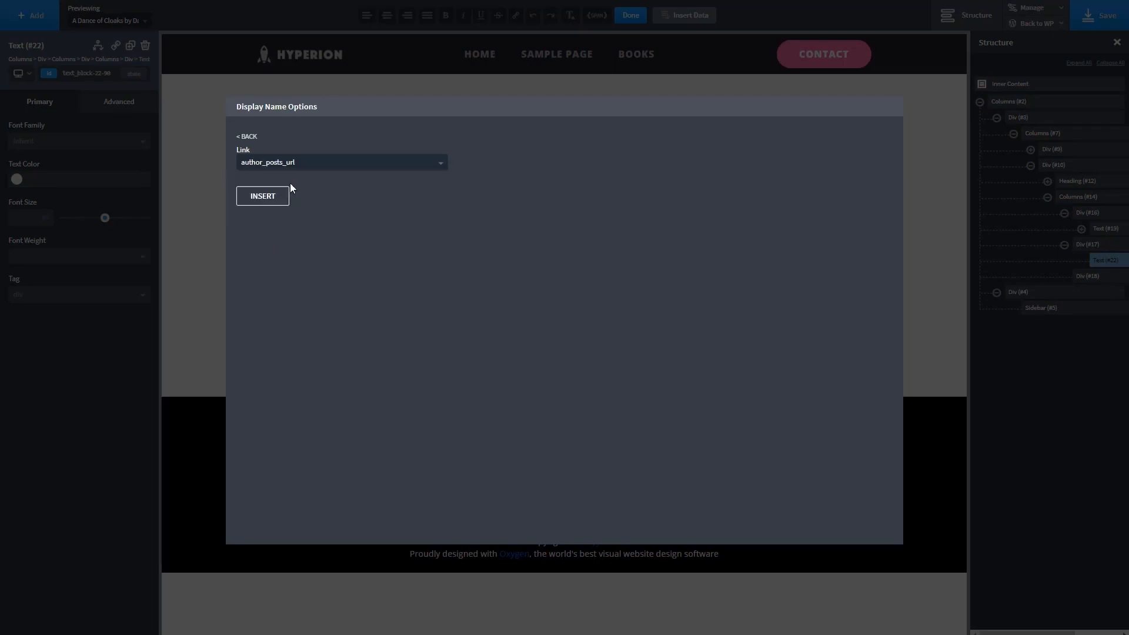
left_click(267, 199)
- Add a Text element to the third meta column showing the dynamic comments number, linked to comments_link
left_click(618, 200)
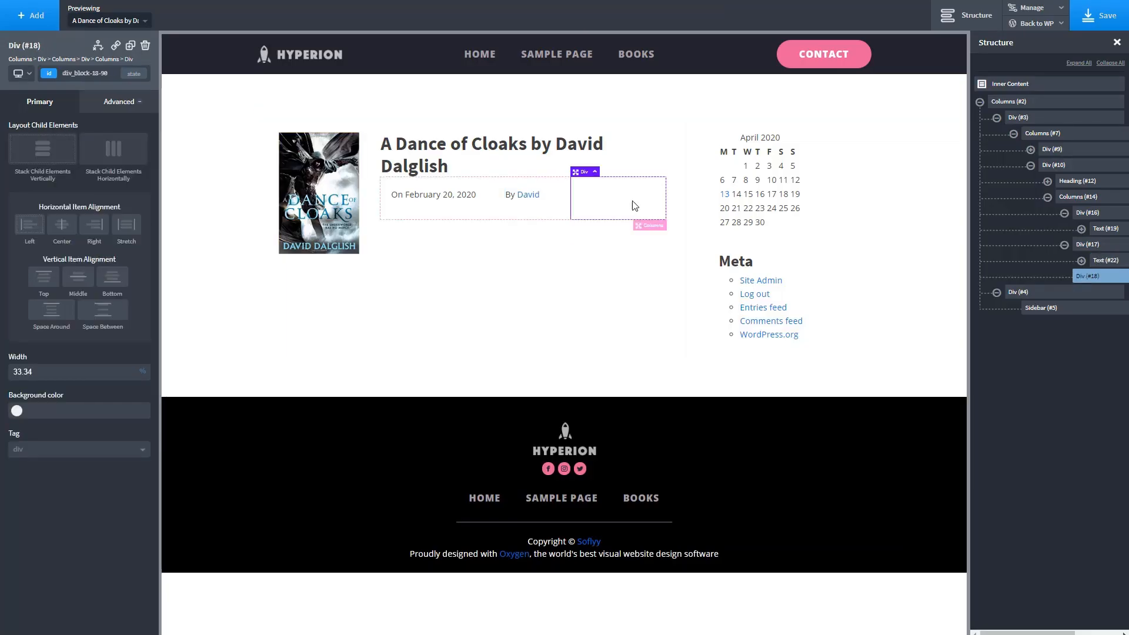
left_click(29, 15)
left_click(113, 194)
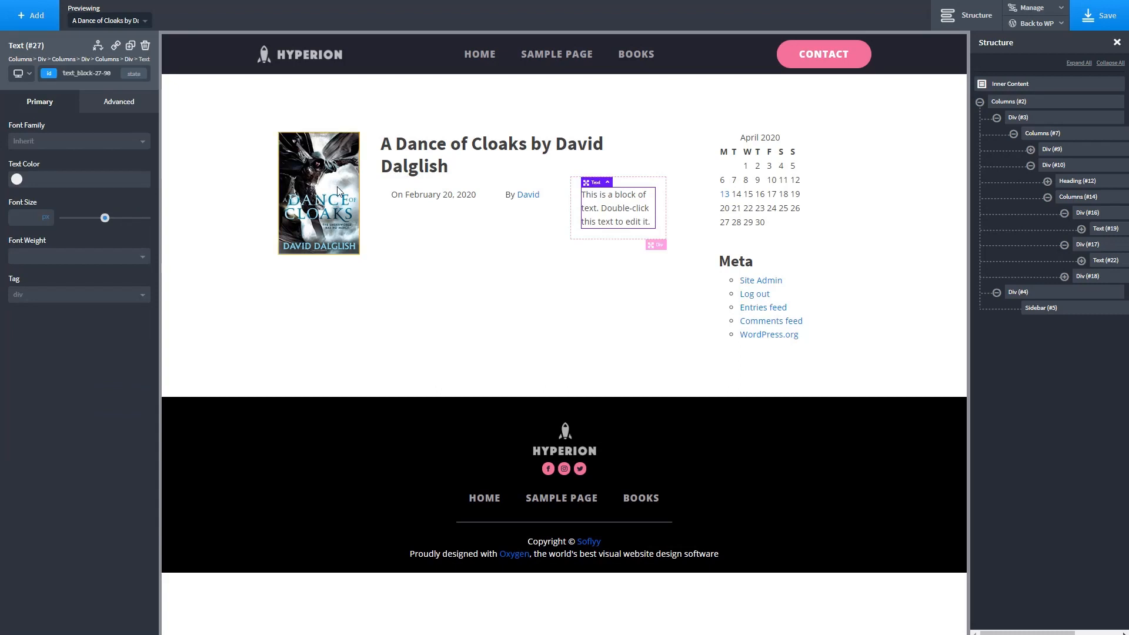
double_click(649, 220)
key("BackSpace")
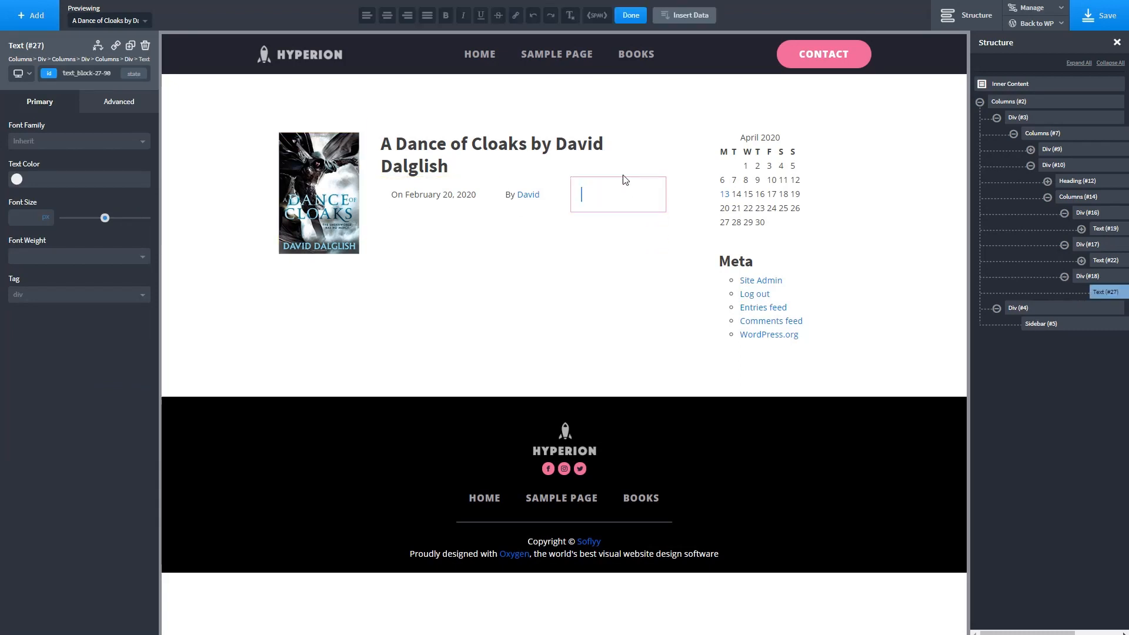
left_click(664, 16)
left_click(574, 156)
left_click(241, 247)
left_click(259, 285)
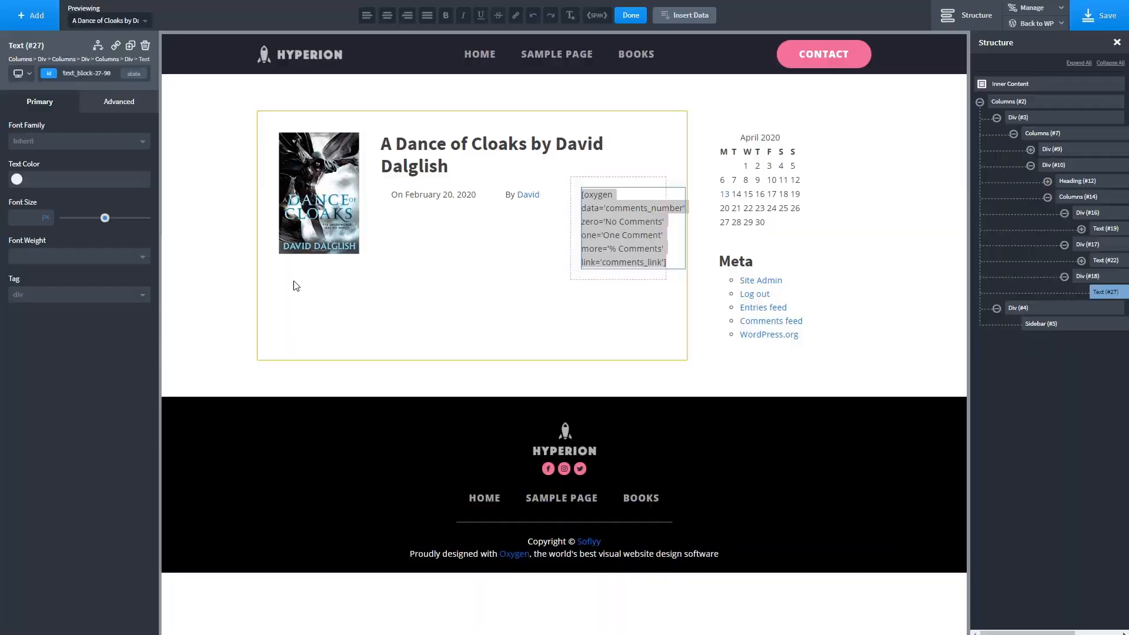
- Add the dynamic post Content element below the meta row in the book title's column
left_click(520, 283)
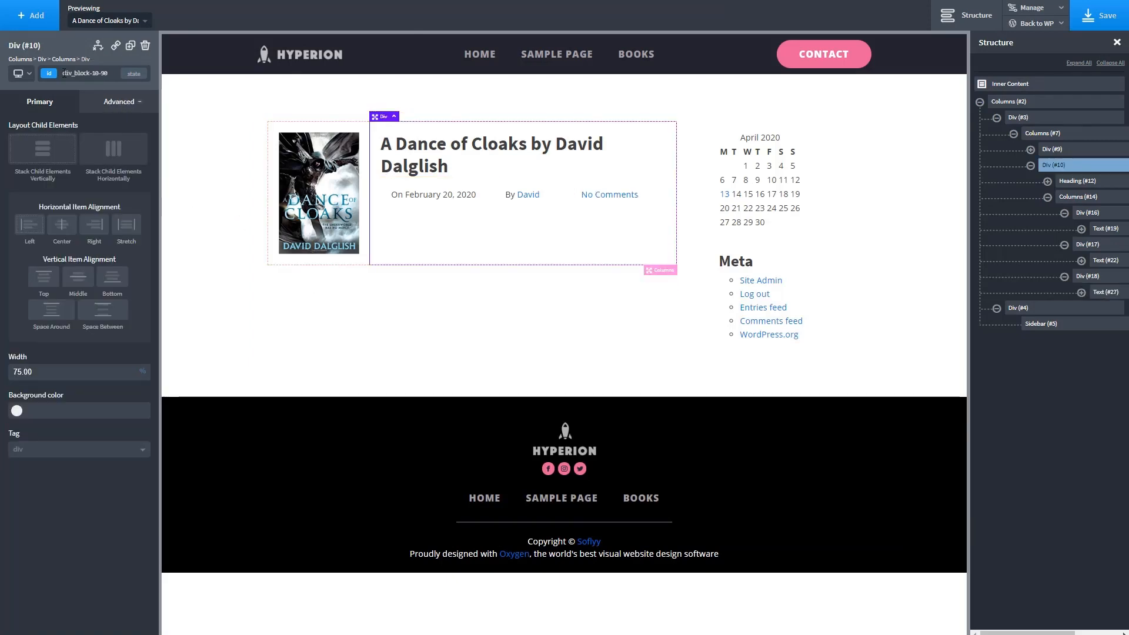
left_click(31, 15)
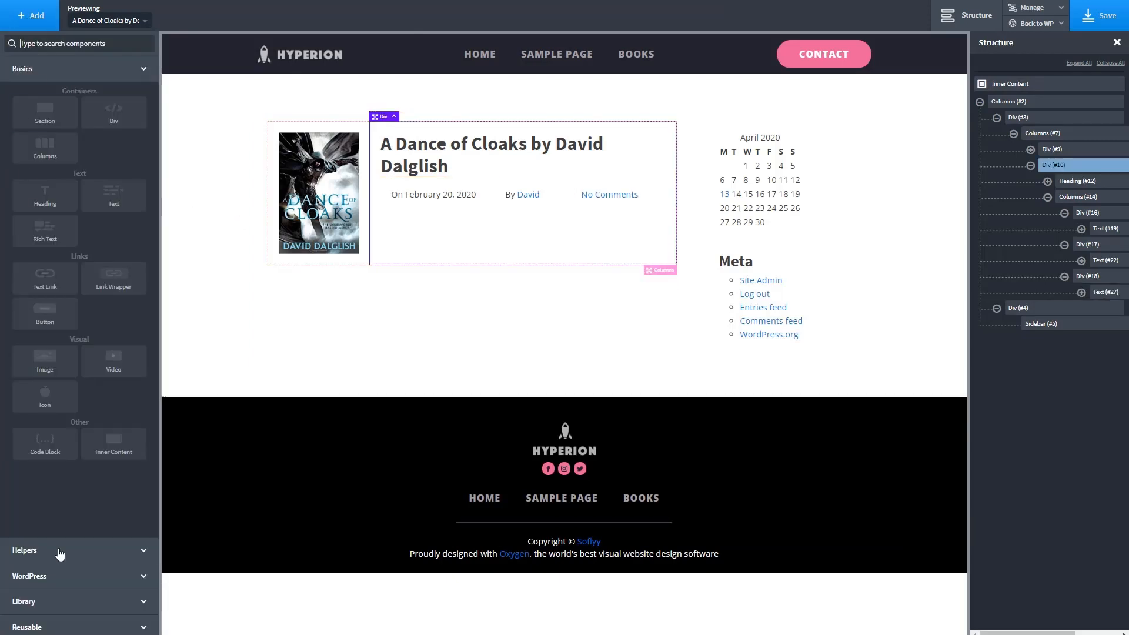
left_click(59, 572)
left_click(46, 301)
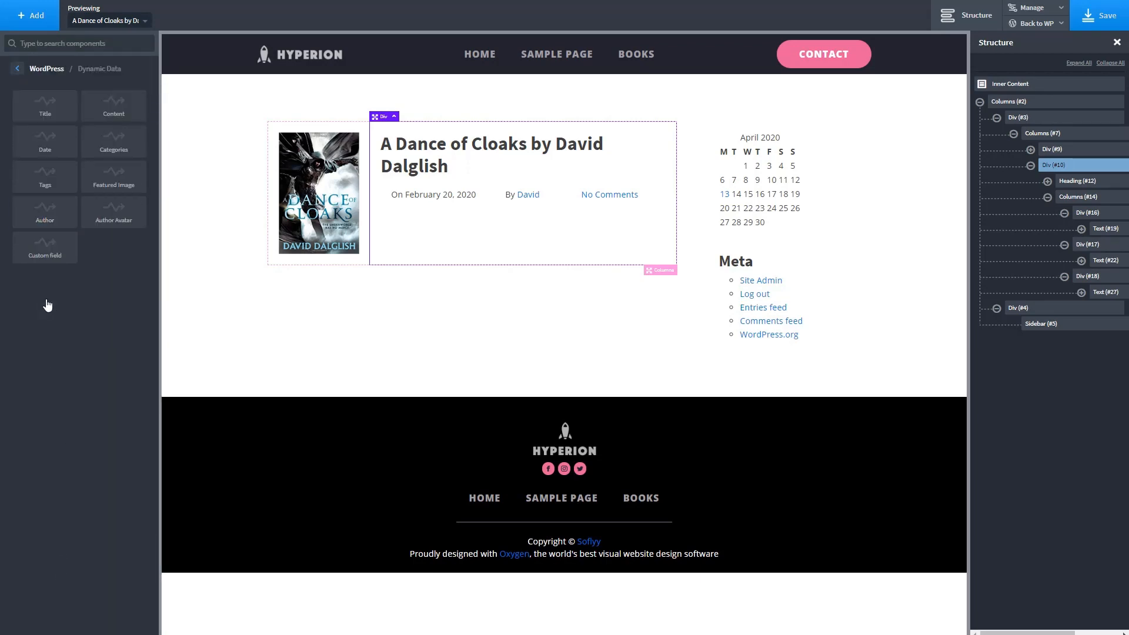
left_click(114, 106)
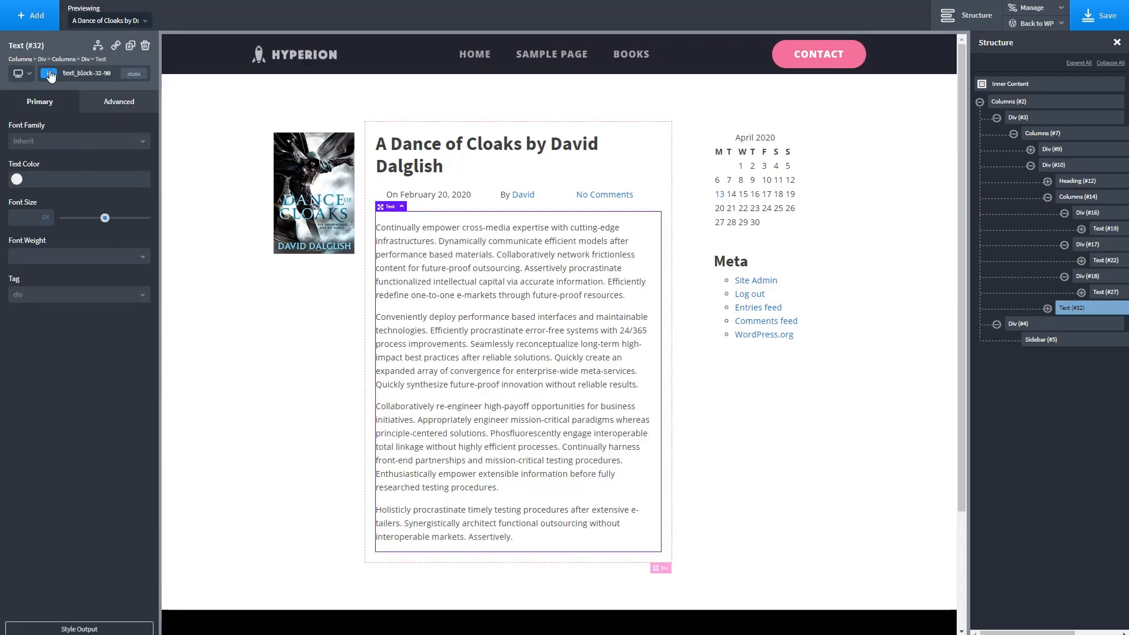
- Add a Comments List with a 30 px top margin beneath the post content, followed by a Comment Form
left_click(32, 15)
left_click(22, 70)
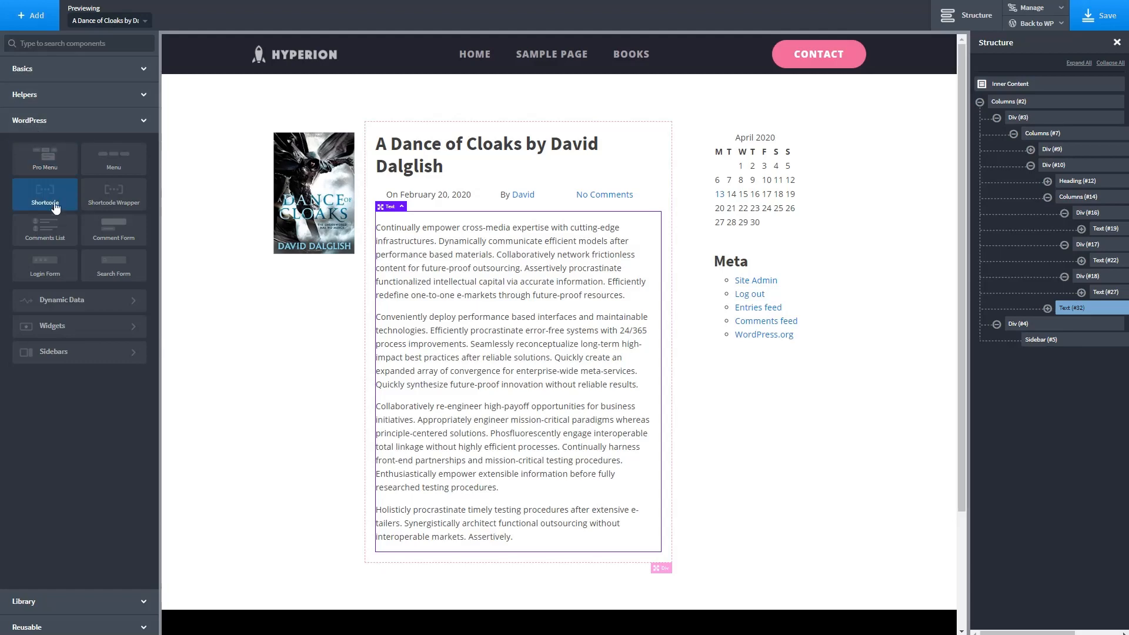
left_click(53, 232)
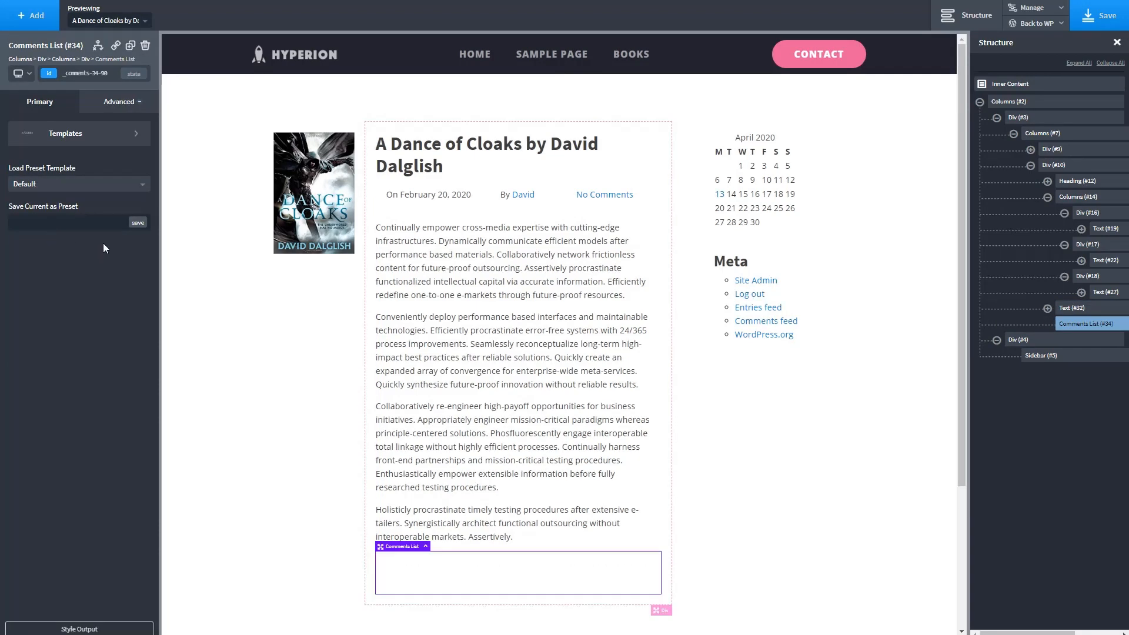
left_click(118, 103)
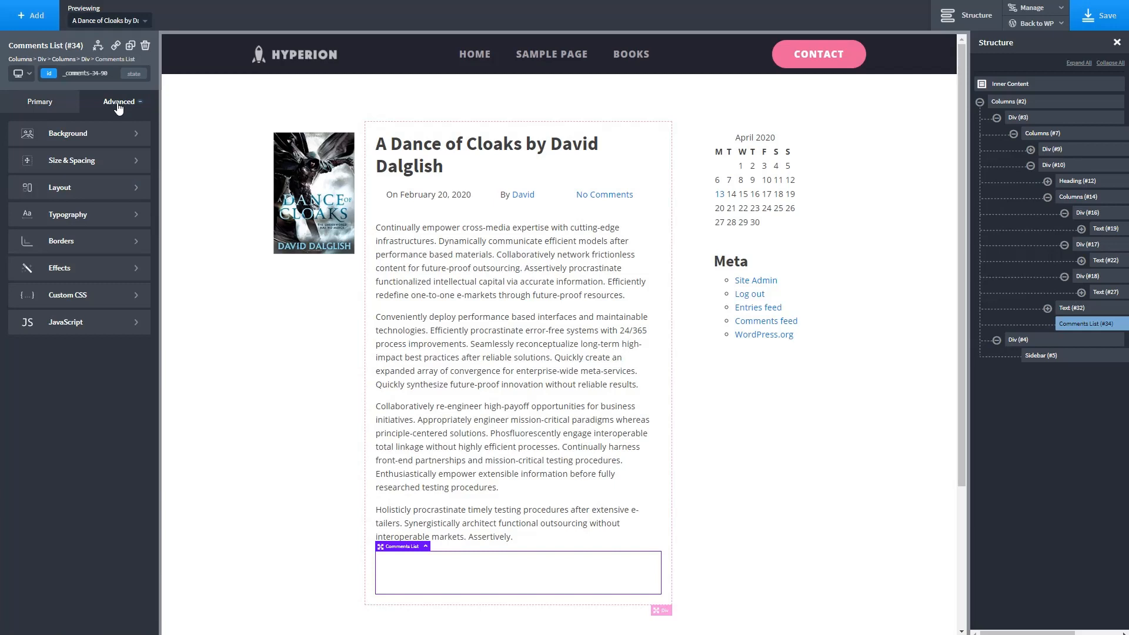
left_click(85, 168)
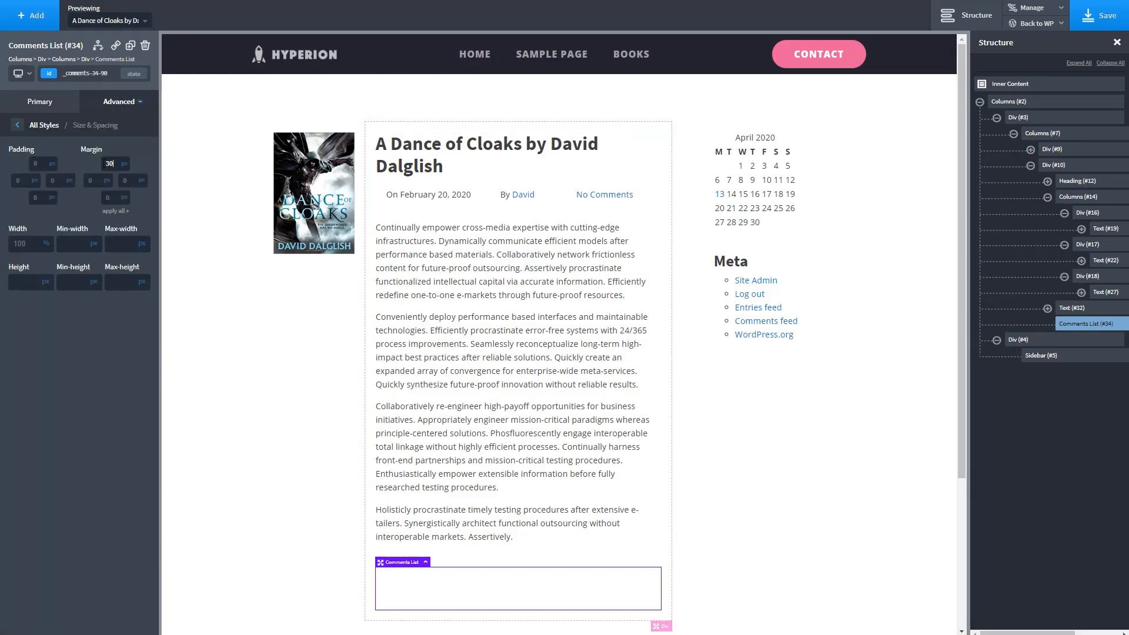
left_click(29, 15)
left_click(100, 220)
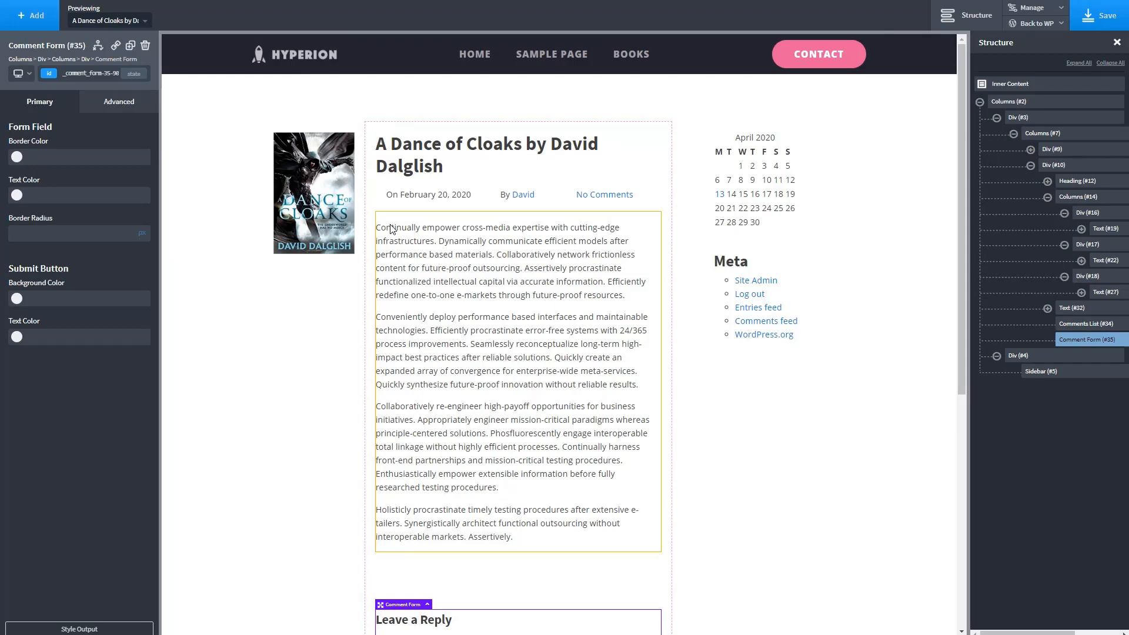
- Add a Text element beneath the featured image and replace its placeholder text with the dynamic genre taxonomy term
left_click(333, 232)
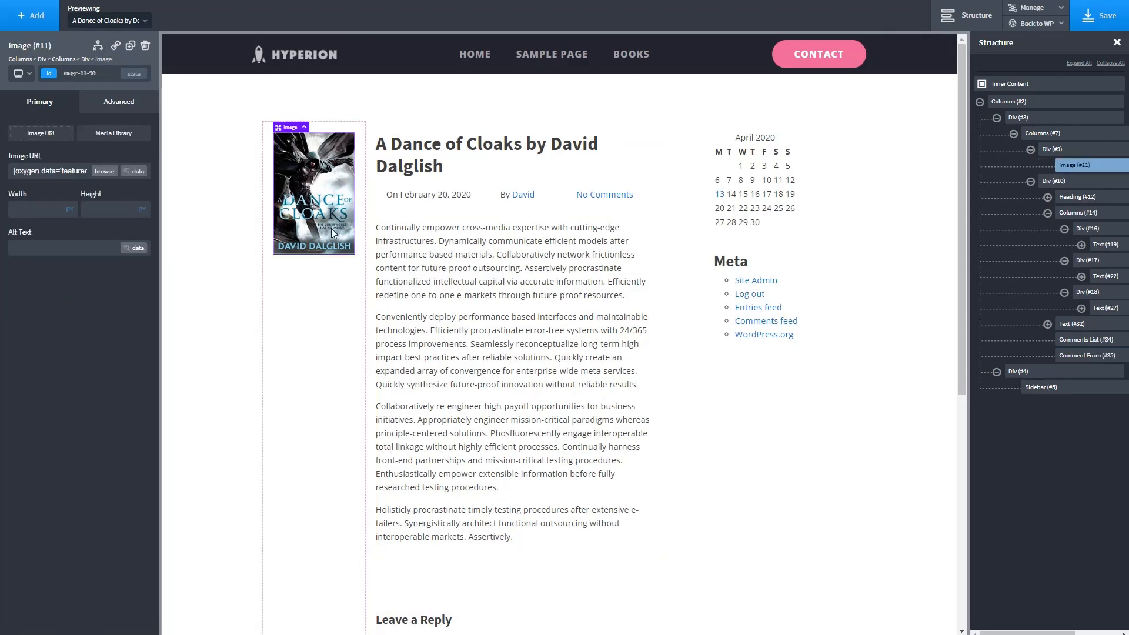
left_click(39, 22)
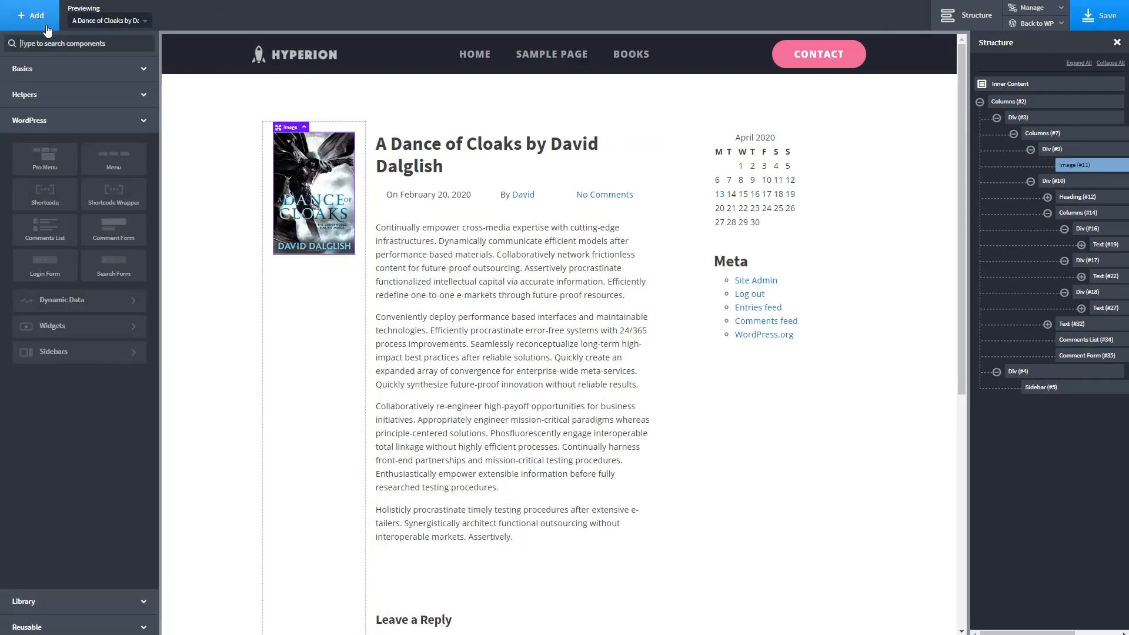
left_click(44, 74)
left_click(110, 206)
double_click(331, 286)
key("ctrl+a")
key("BackSpace")
left_click(673, 18)
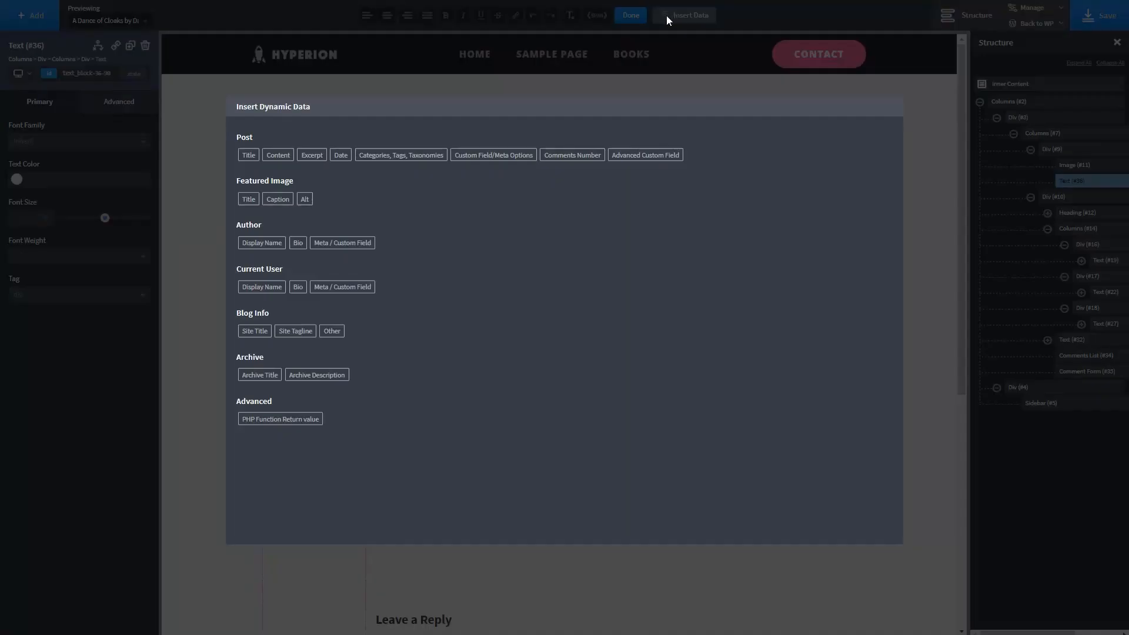
left_click(404, 160)
left_click(373, 164)
left_click(277, 200)
left_click(273, 191)
left_click(263, 226)
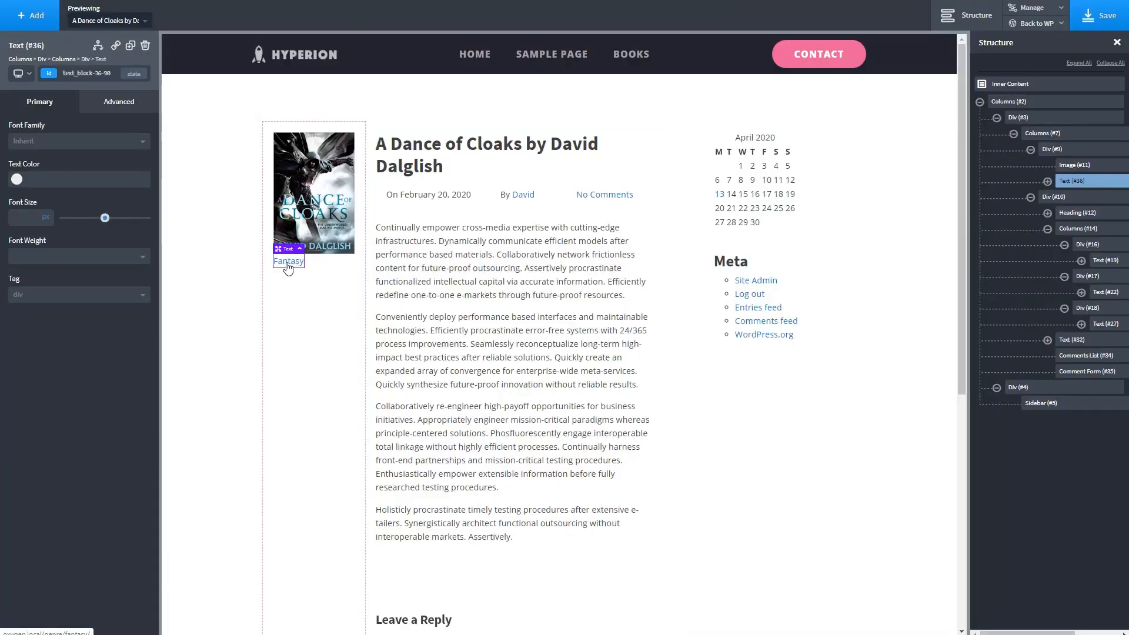
- Center the items horizontally in the featured image column and give the genre text a top margin of 15 px
left_click(300, 279)
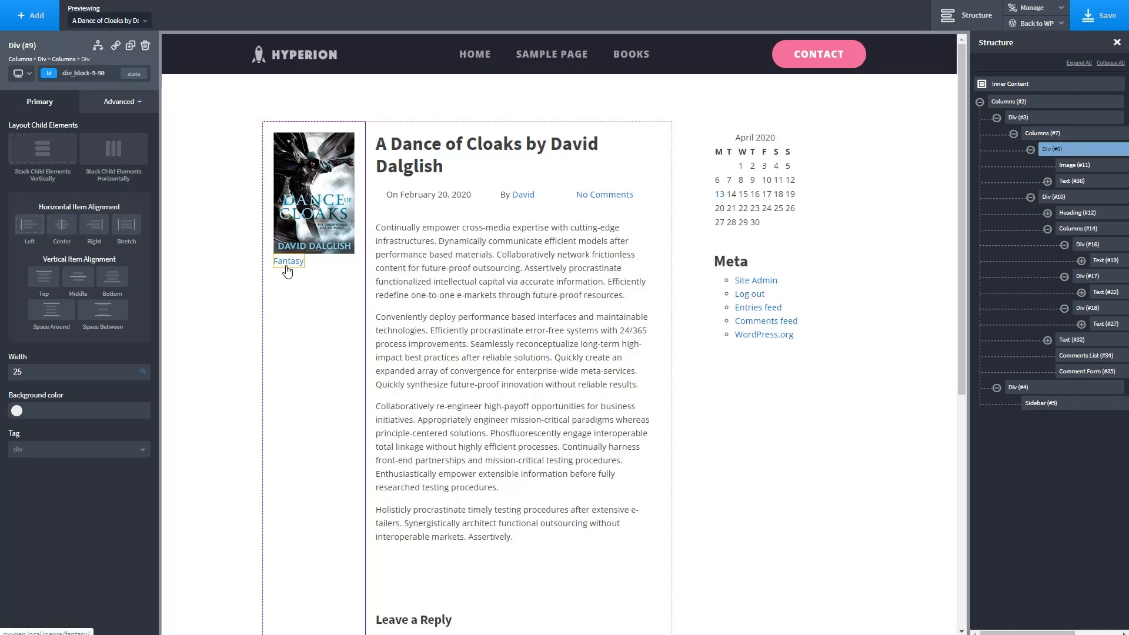
left_click(60, 229)
left_click(313, 261)
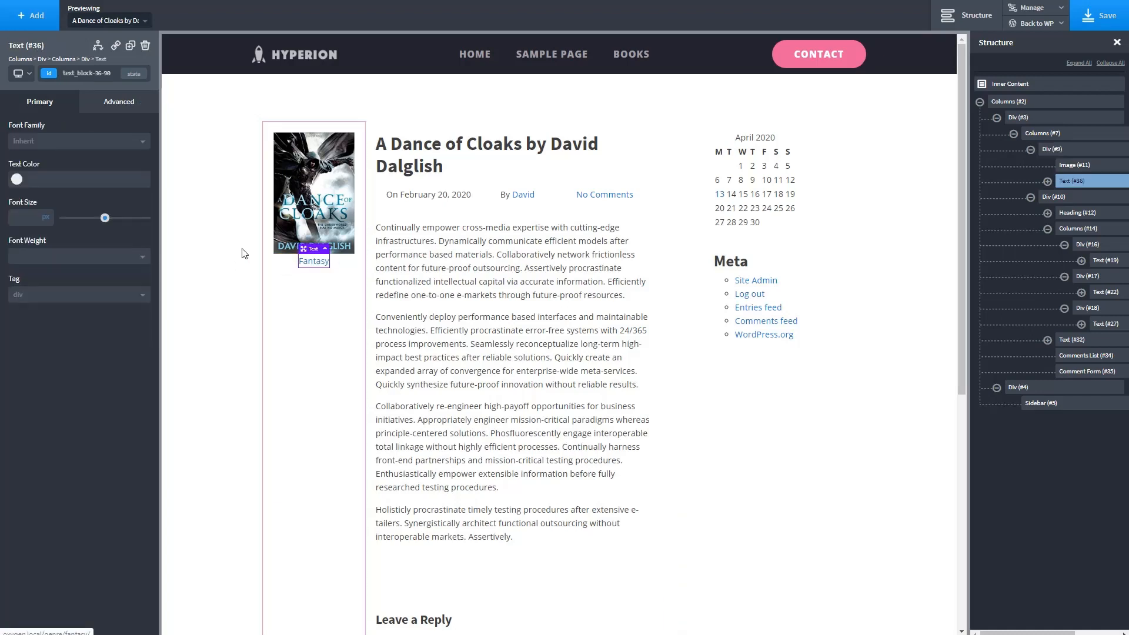
left_click(113, 103)
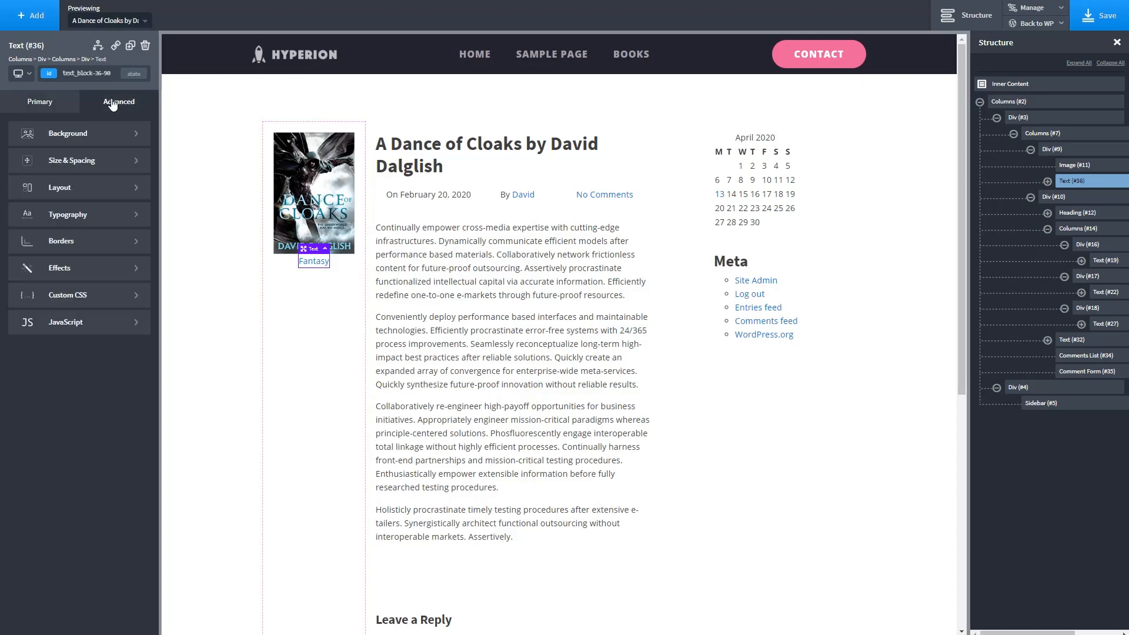
left_click(99, 162)
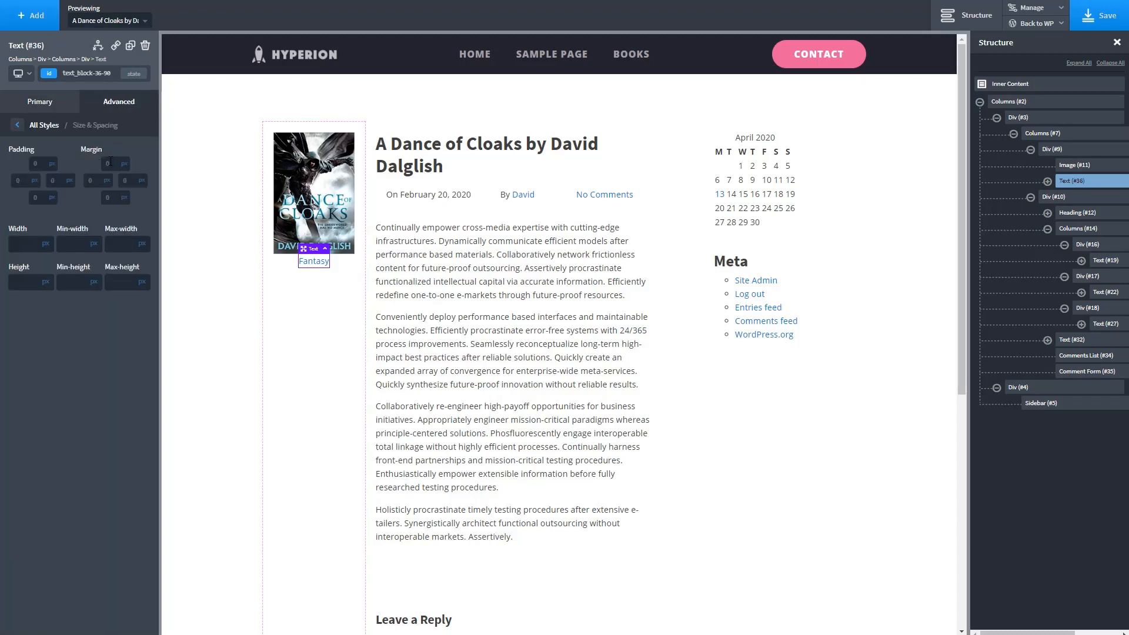
left_click(116, 160)
type("15")
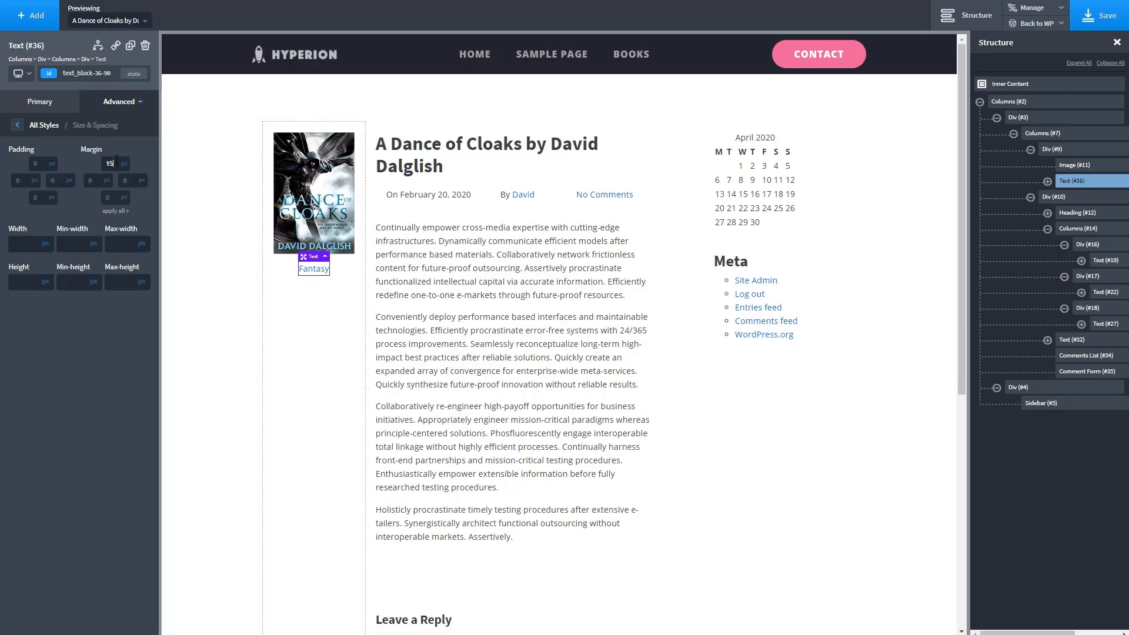
- Add an Image element below the genre text, sourced from the Author's Photo advanced custom field at Original size
left_click(295, 297)
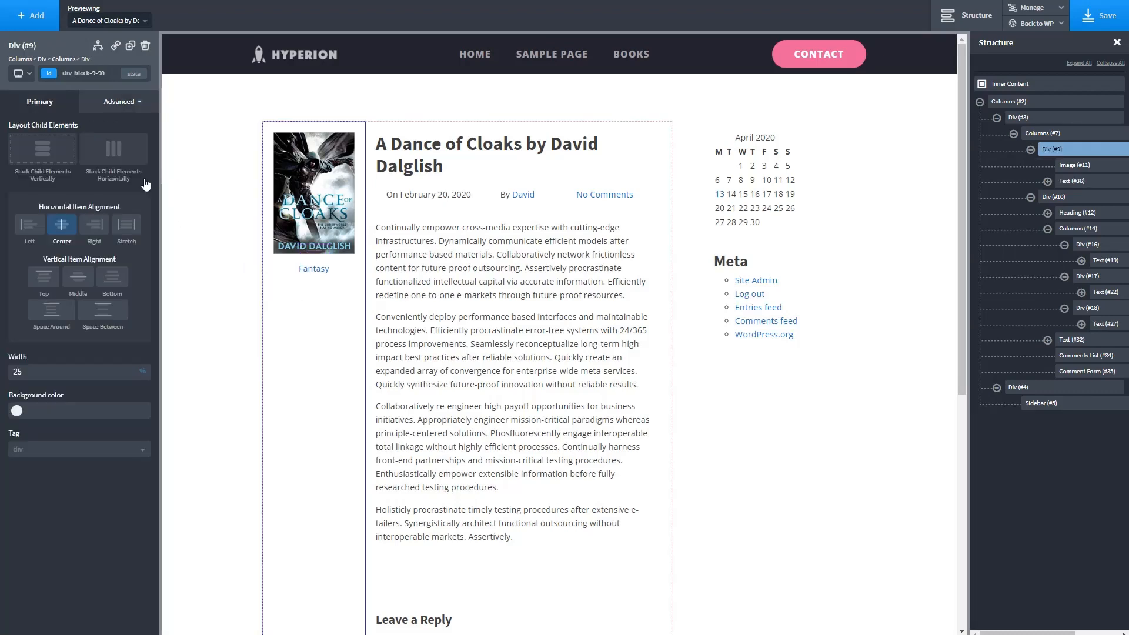
left_click(34, 27)
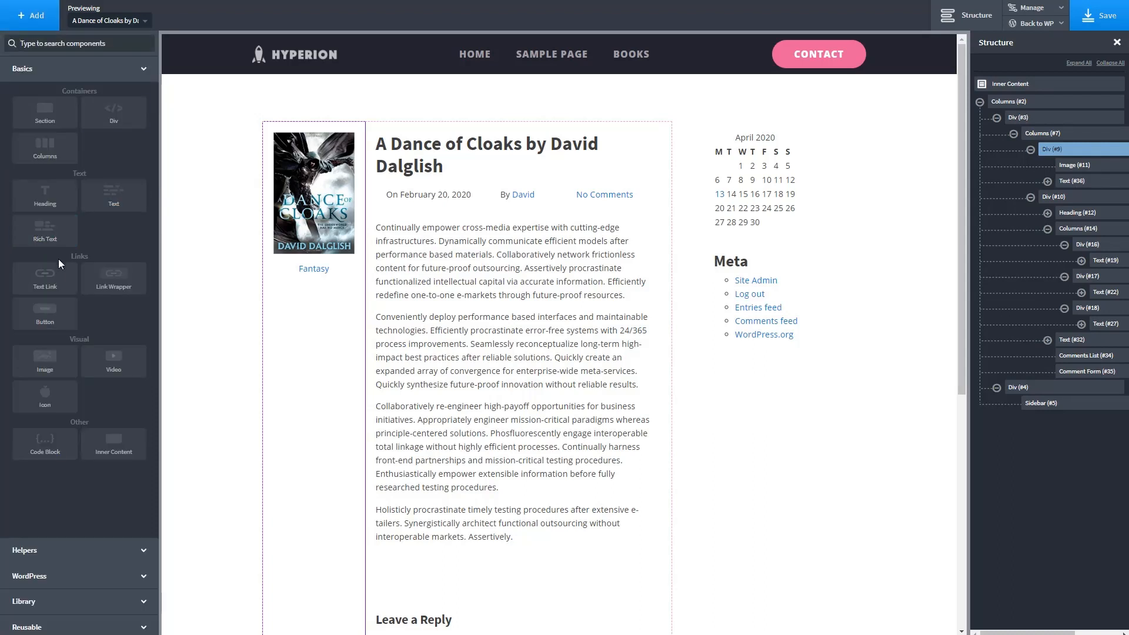
left_click(44, 357)
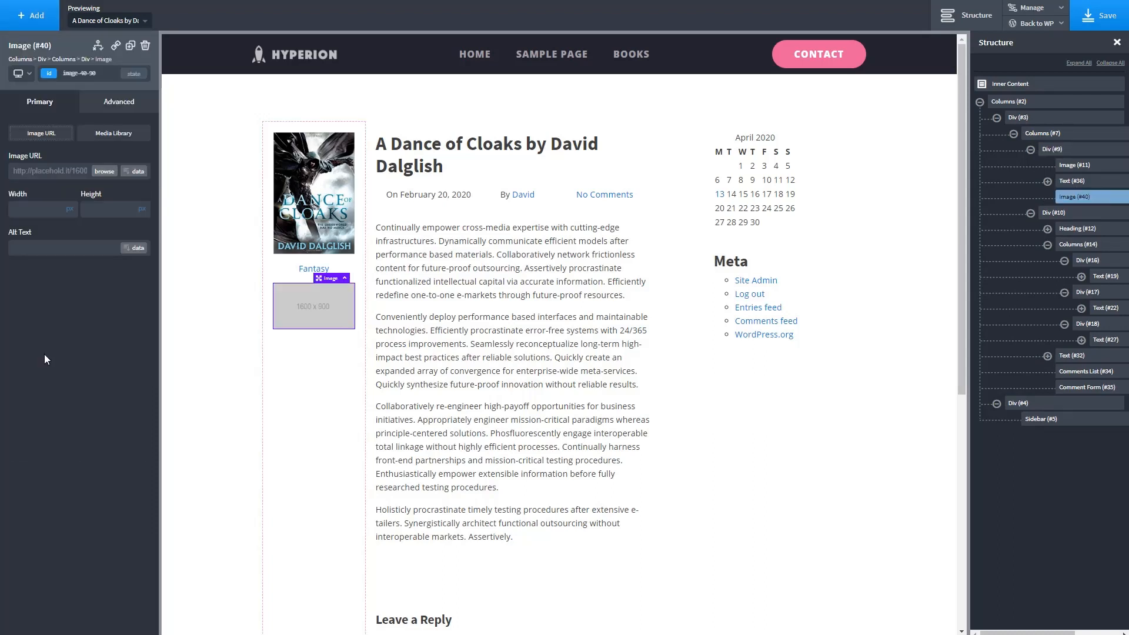
left_click(133, 172)
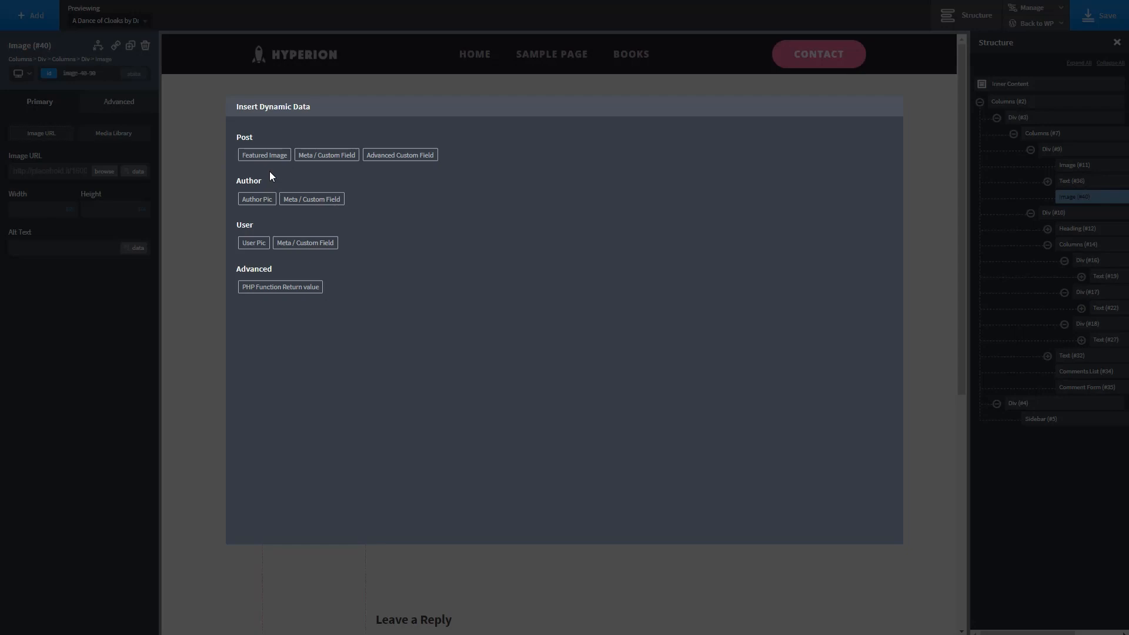
left_click(387, 158)
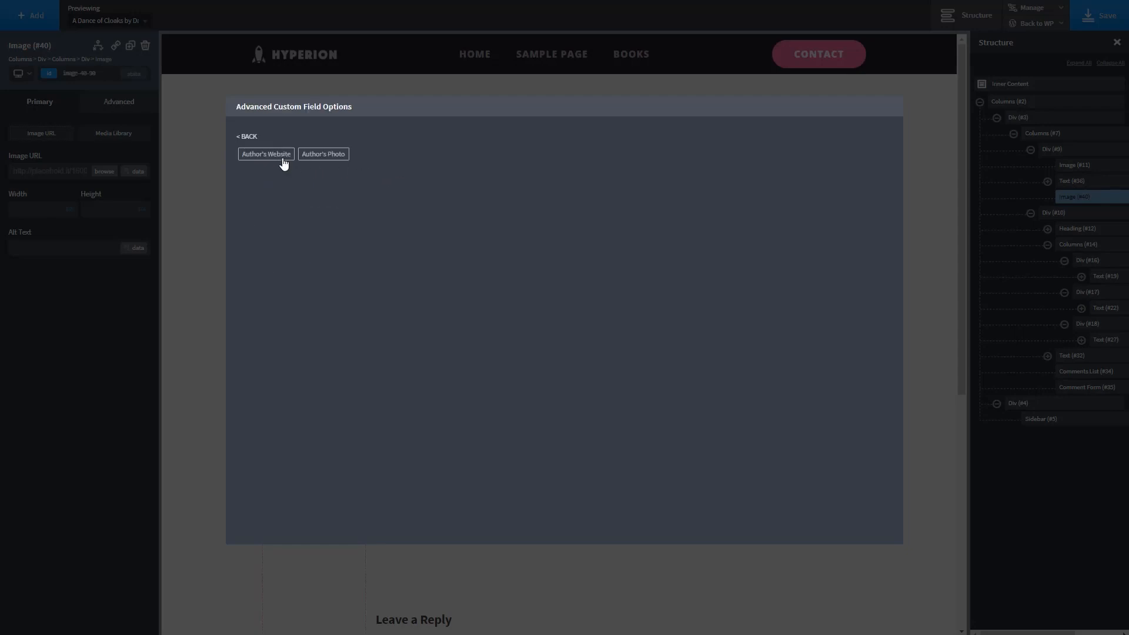
left_click(323, 156)
left_click(304, 166)
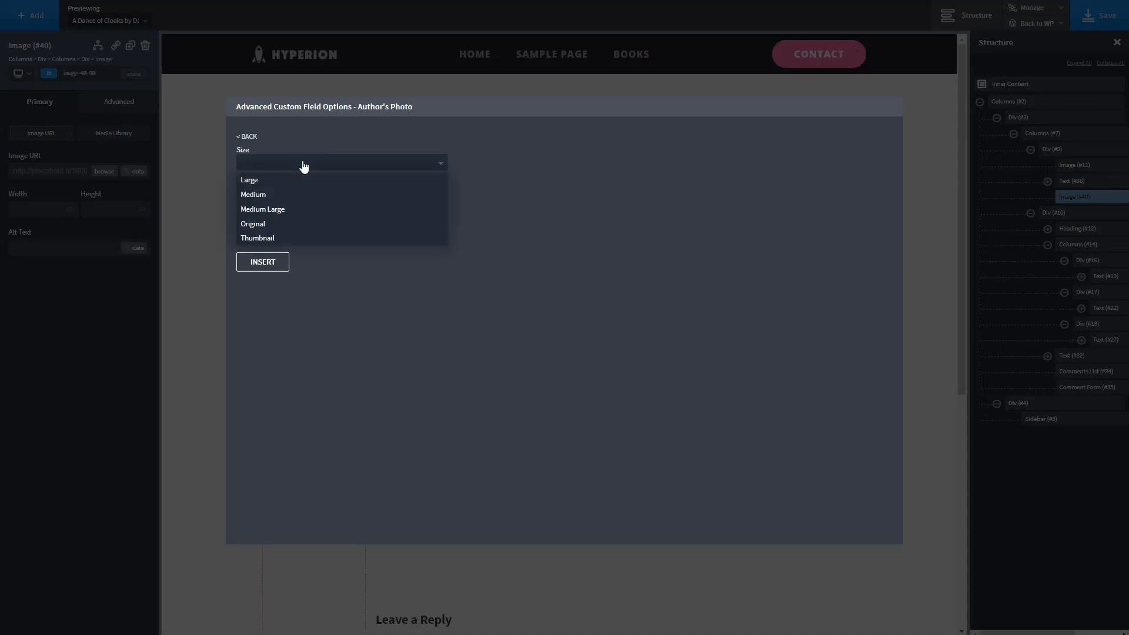
left_click(257, 224)
left_click(262, 261)
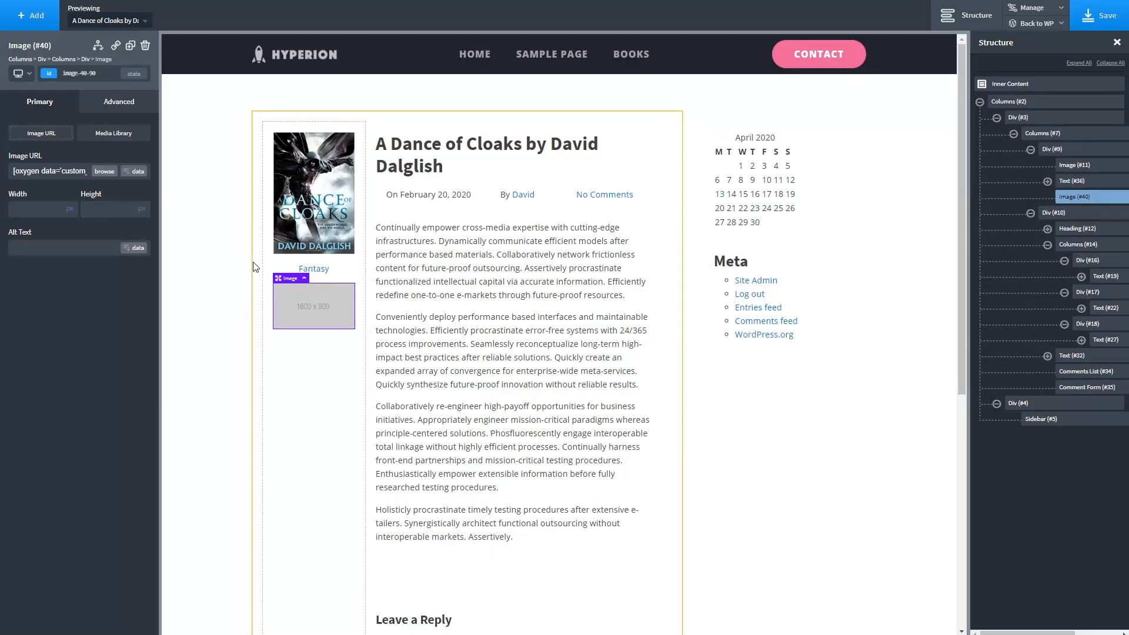
- Add a Button below the author's photo with the text "Visit Author's Website"
left_click(33, 15)
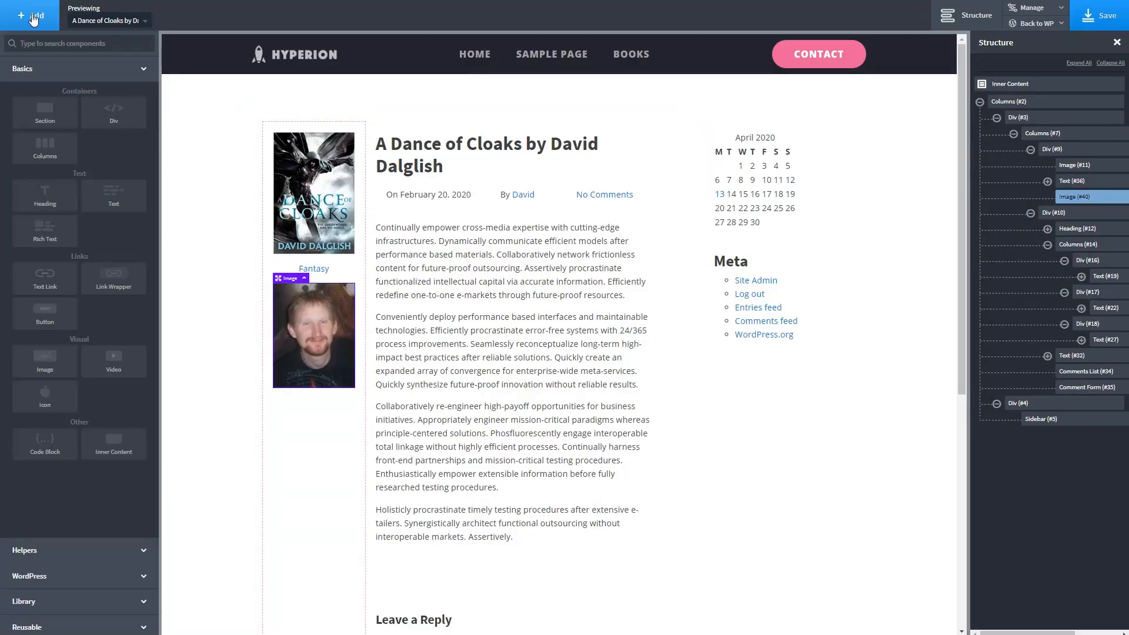
left_click(45, 308)
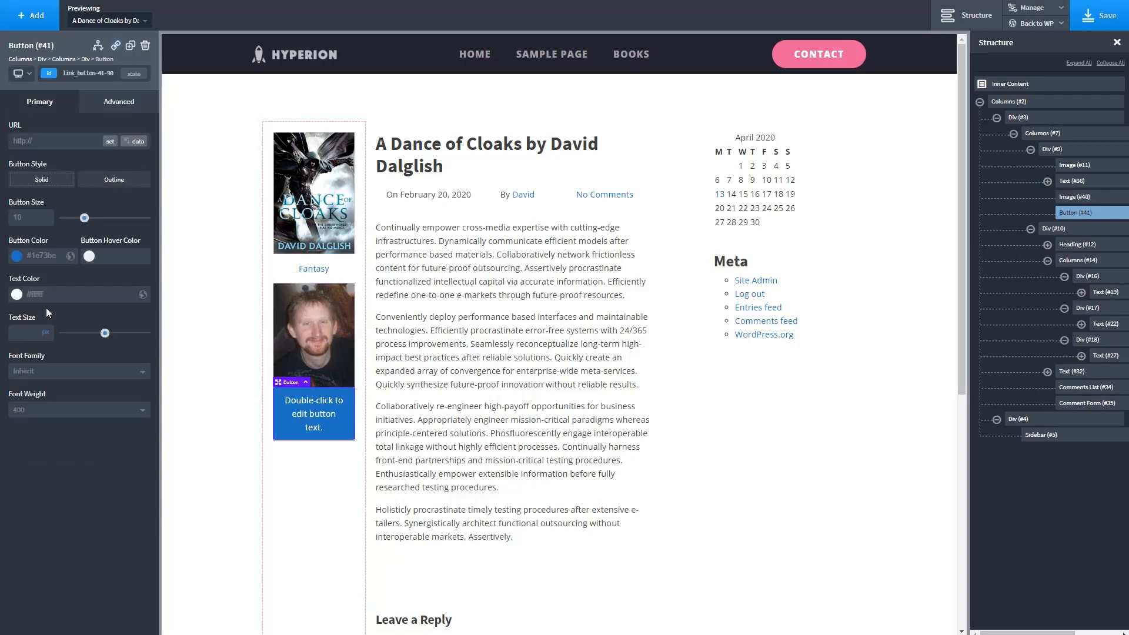
double_click(329, 428)
key("ctrl+a")
key("BackSpace")
type("Vis")
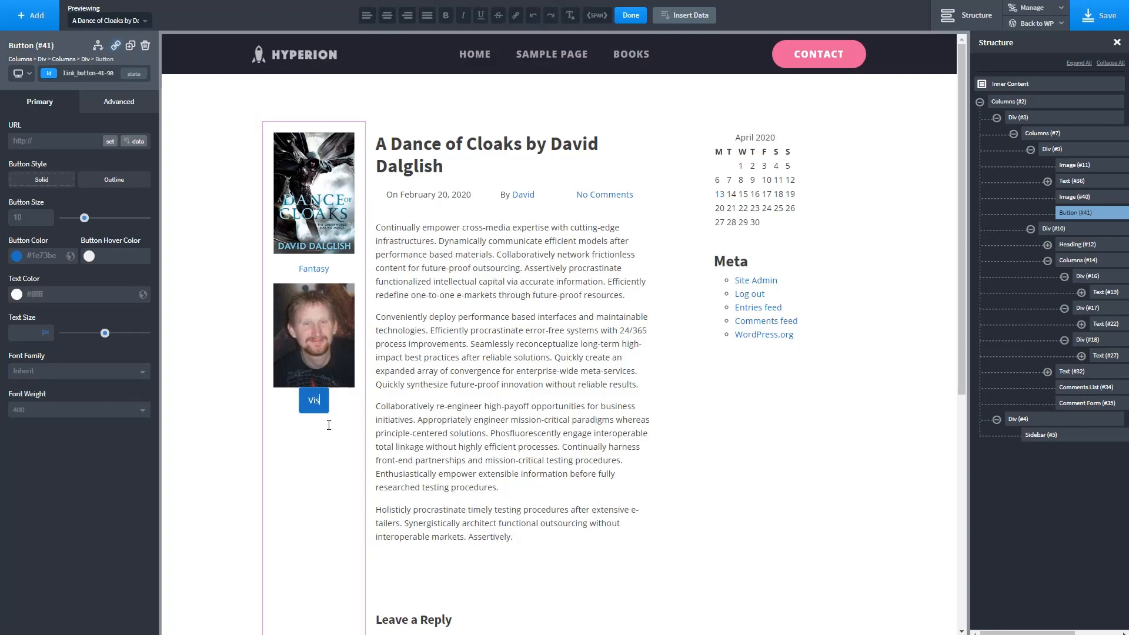
type("it Author's Website")
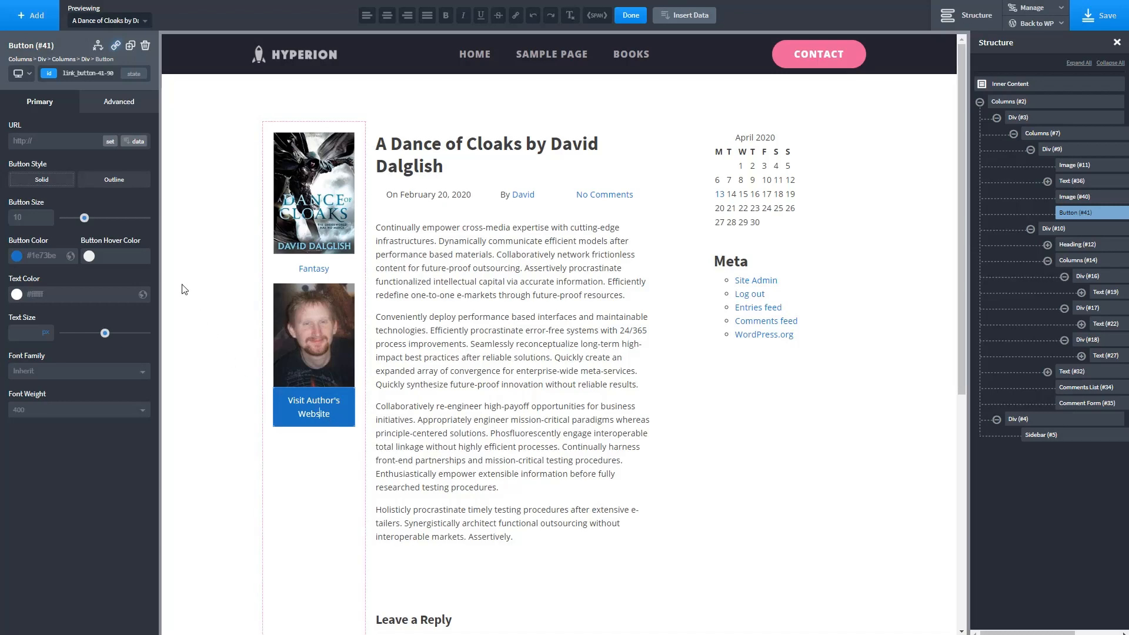
- Link the button's URL to the Author's Website advanced custom field
left_click(134, 141)
left_click(435, 154)
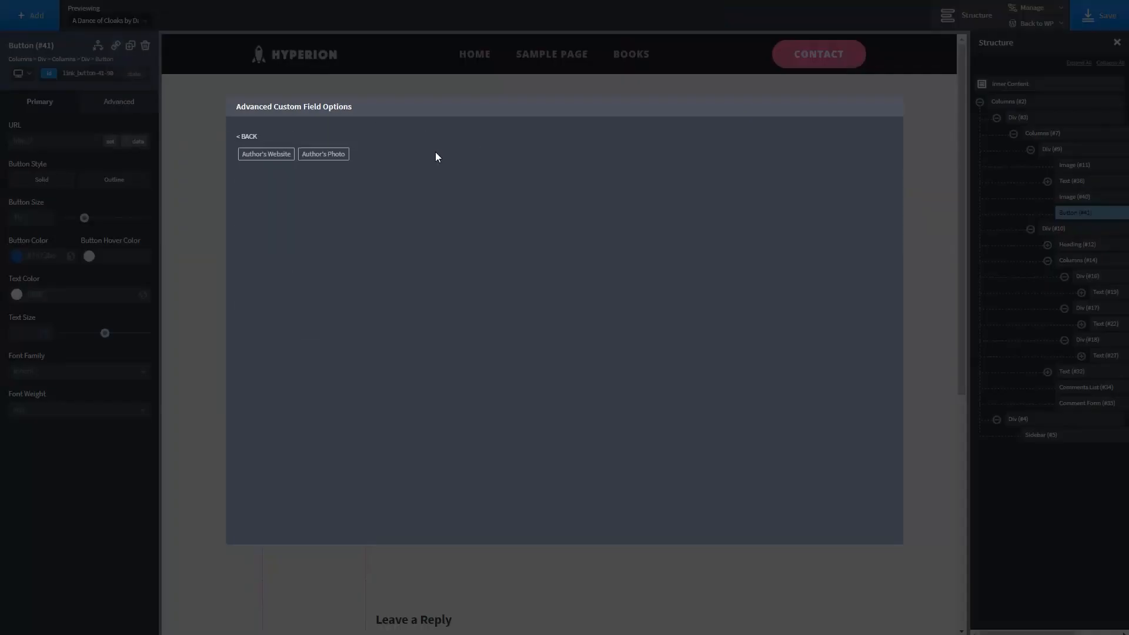
left_click(267, 154)
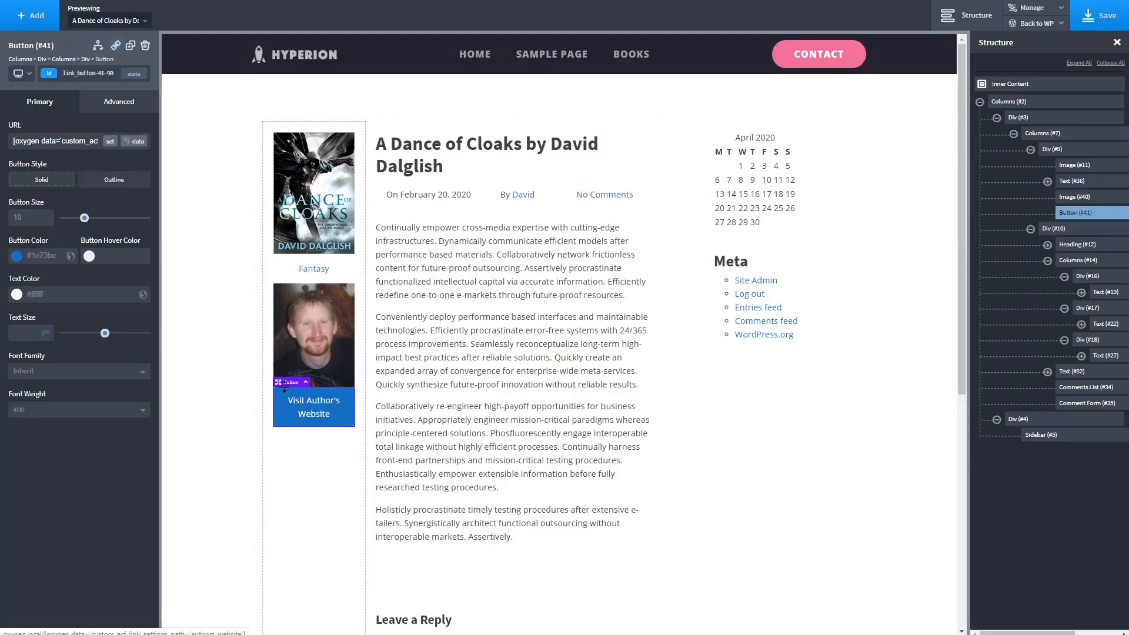
- Give the Visit Author's Website button top and bottom margins of 20 px, and save the template to view it on the front end
left_click(115, 106)
left_click(108, 160)
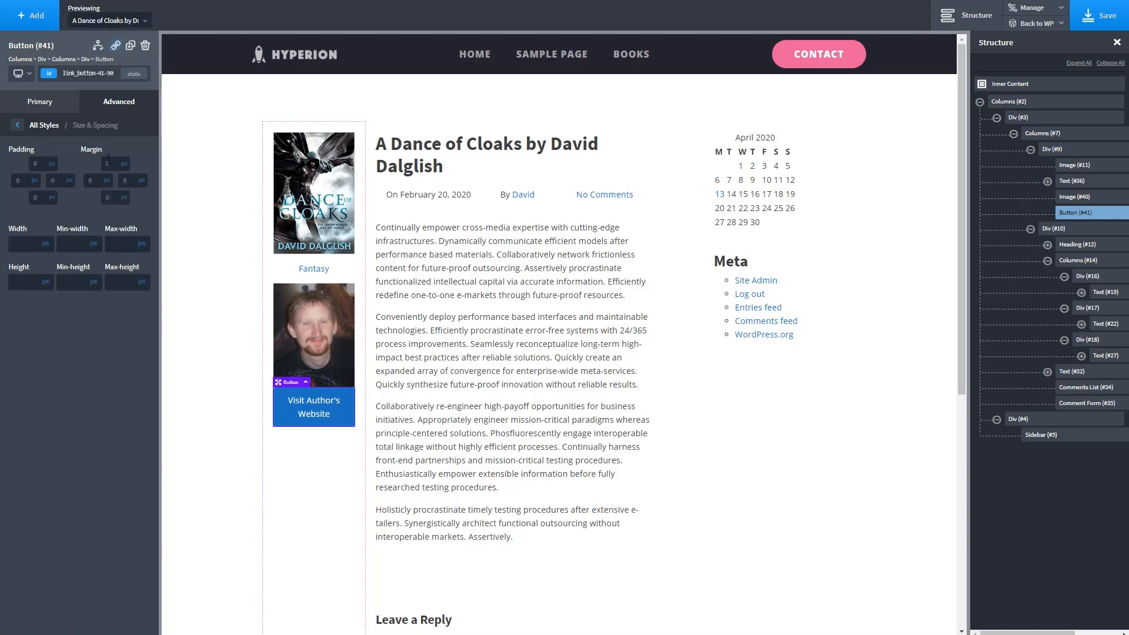
left_click(112, 162)
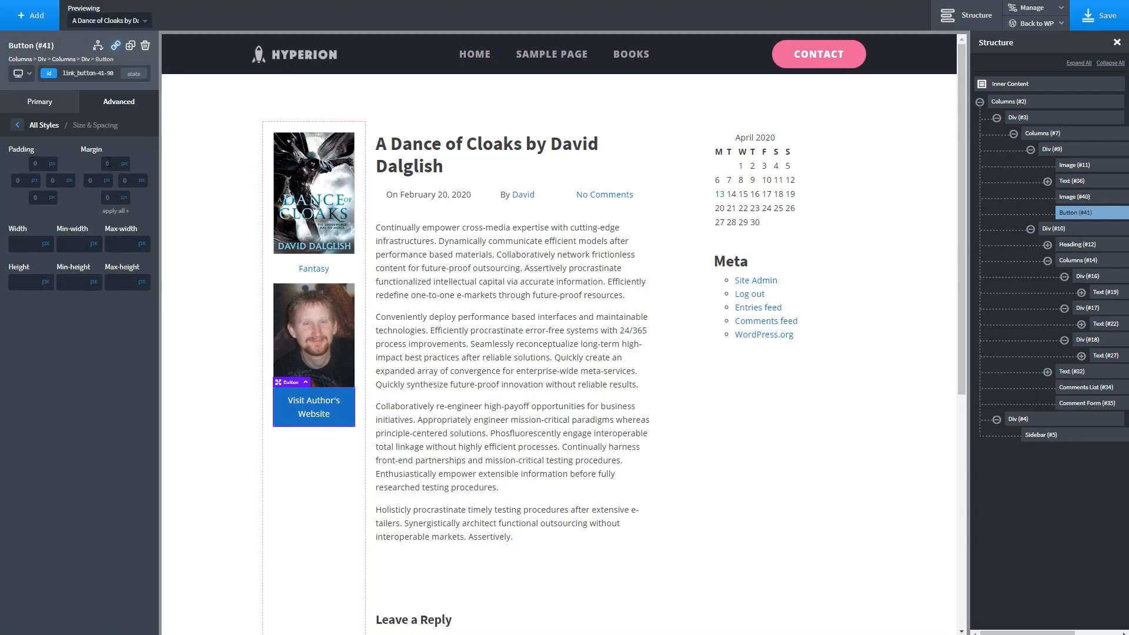
type("20")
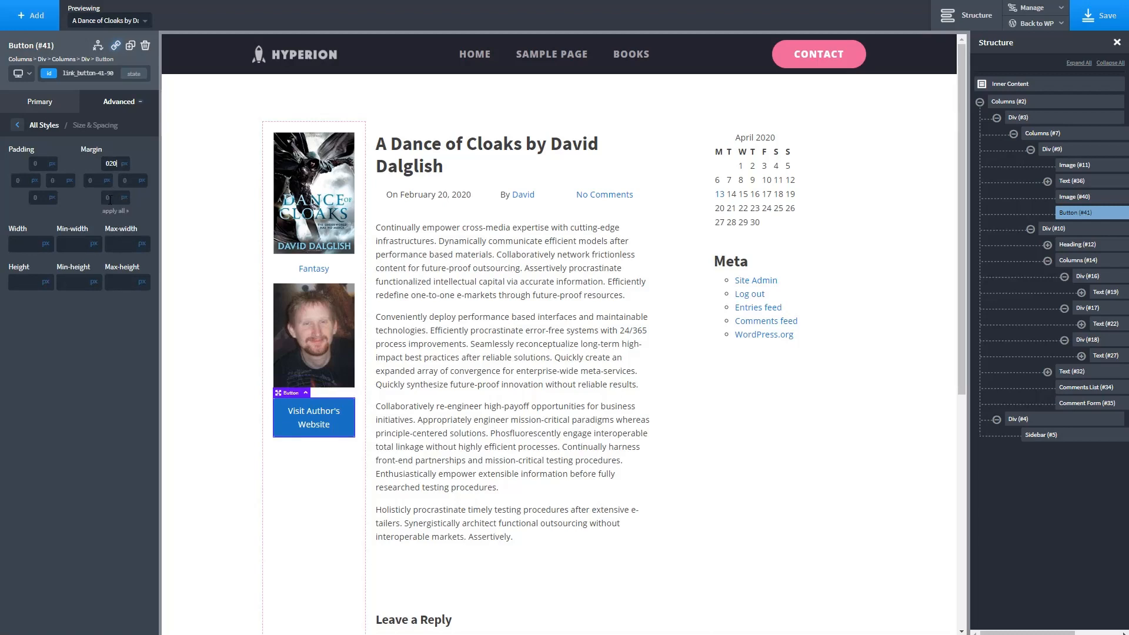
left_click(109, 198)
type("20")
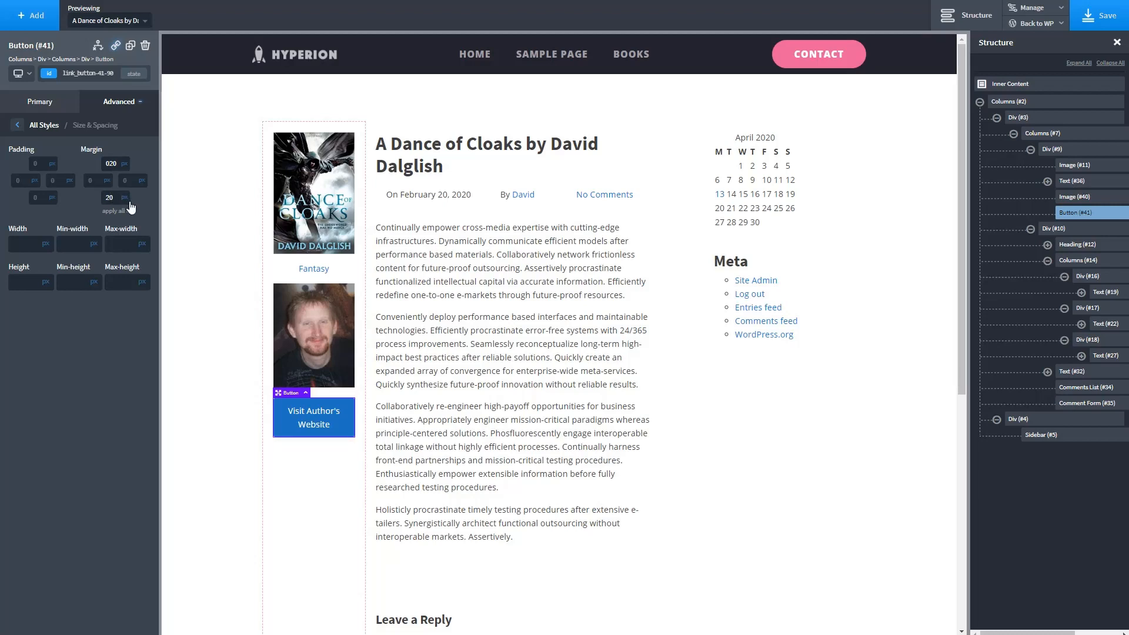
left_click(222, 247)
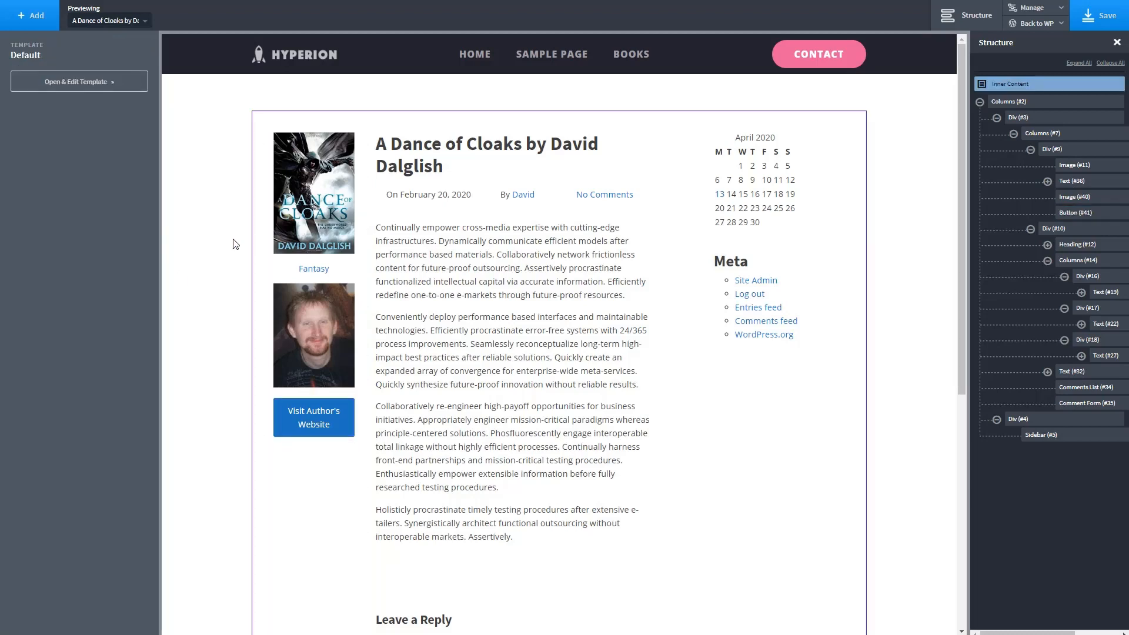
left_click(1090, 18)
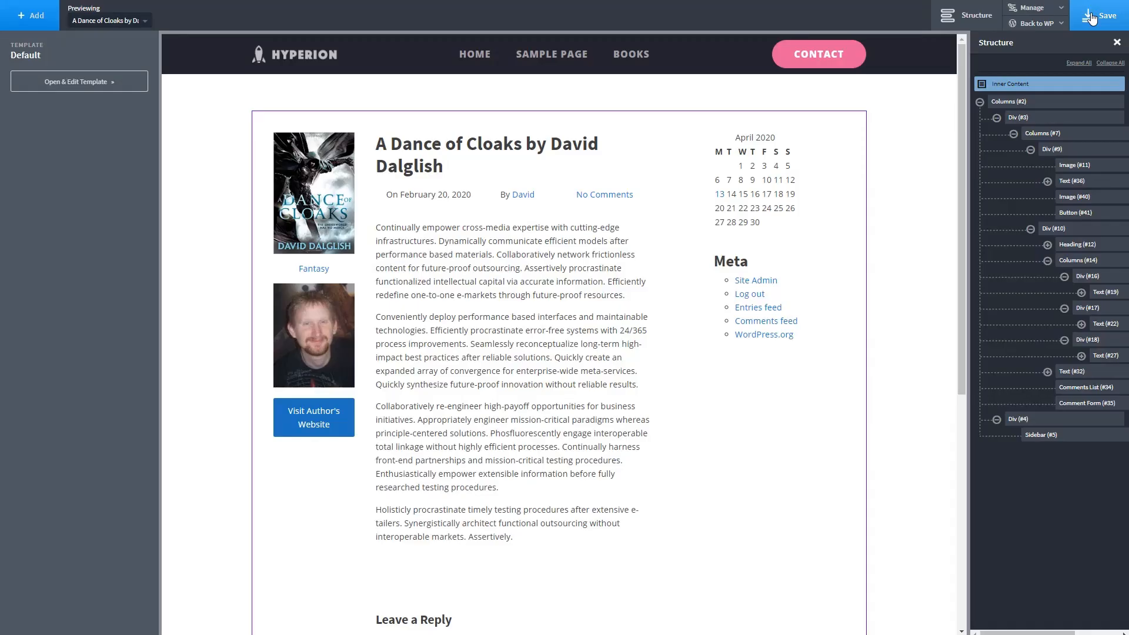
left_click(1020, 60)
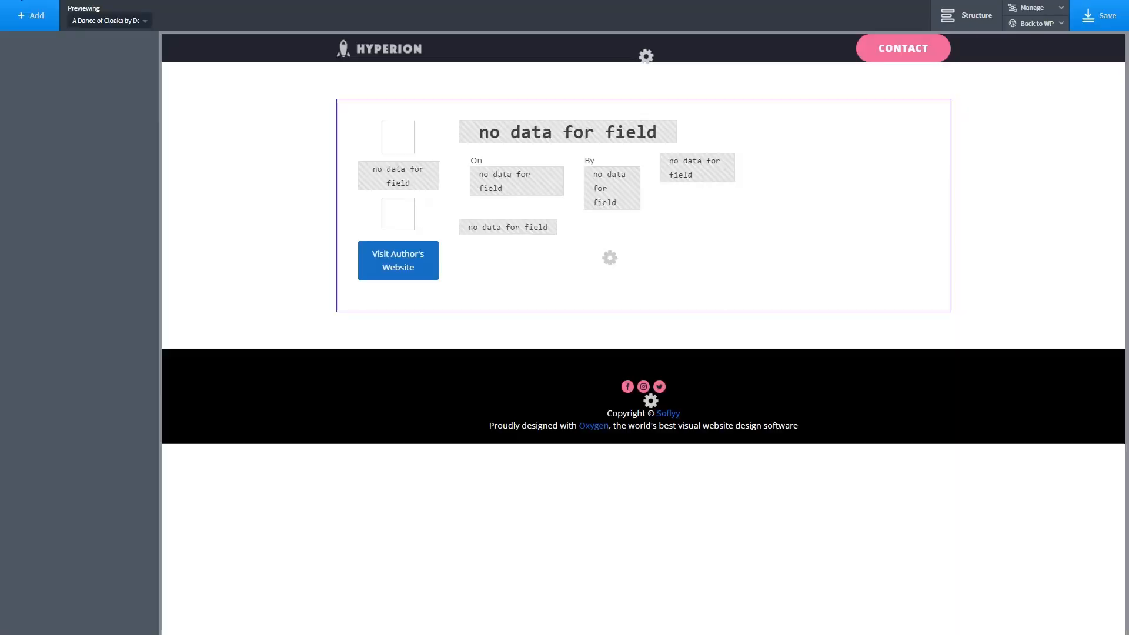
- Set the font size of the date, author and comments meta texts to 14 px and save the template
left_click(482, 198)
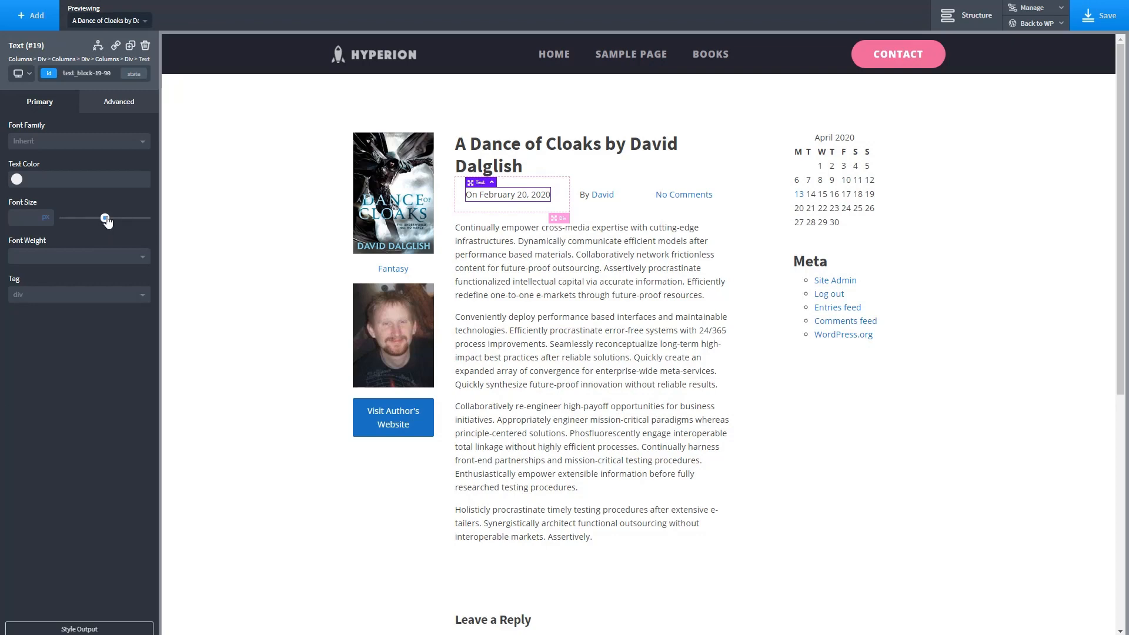
left_click_drag(107, 220, 77, 221)
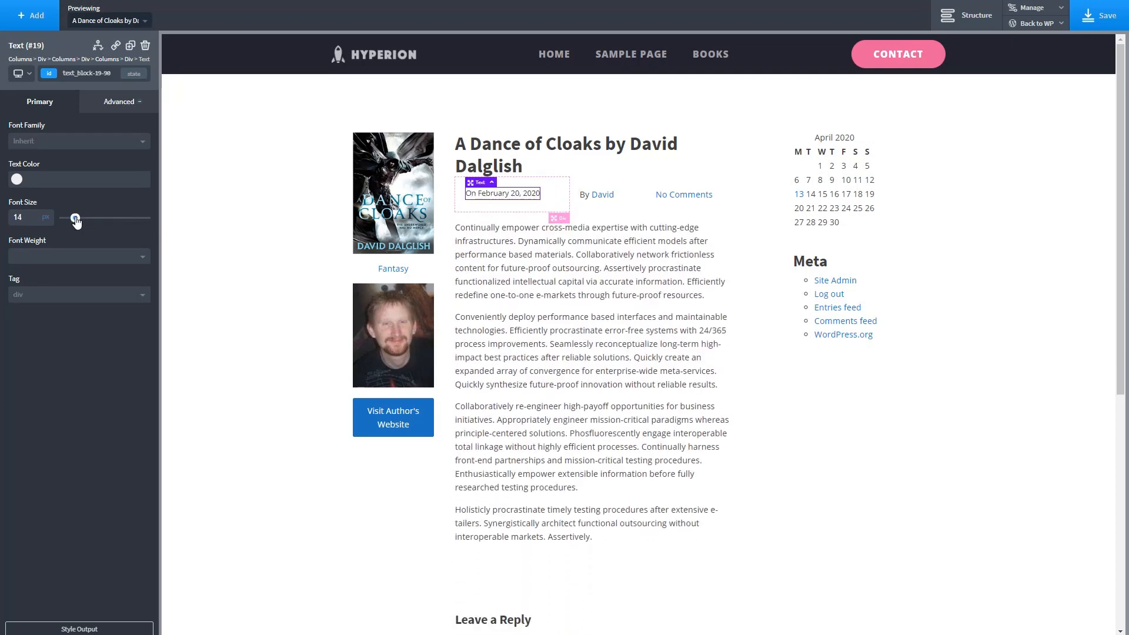
left_click(597, 196)
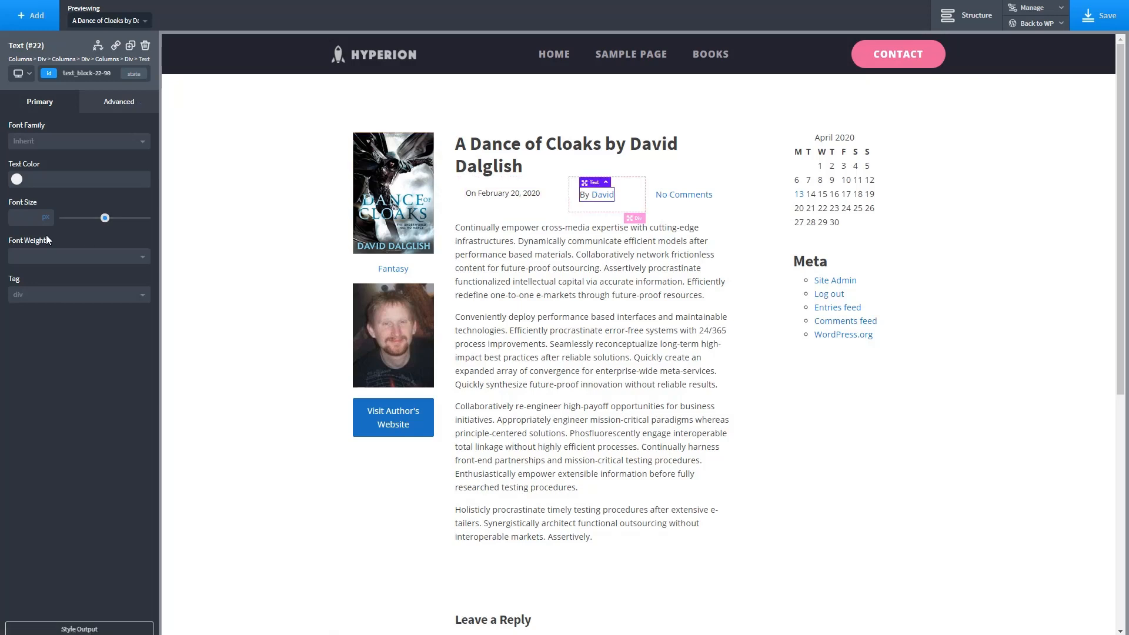
left_click(29, 221)
type("14")
left_click(669, 195)
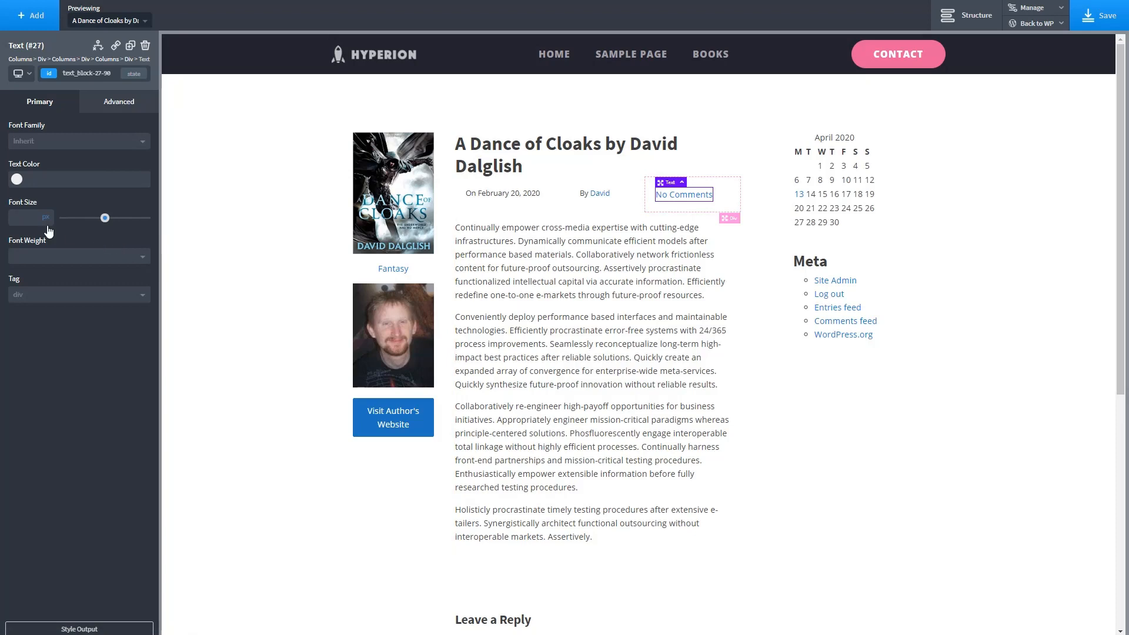
left_click(24, 216)
type("14")
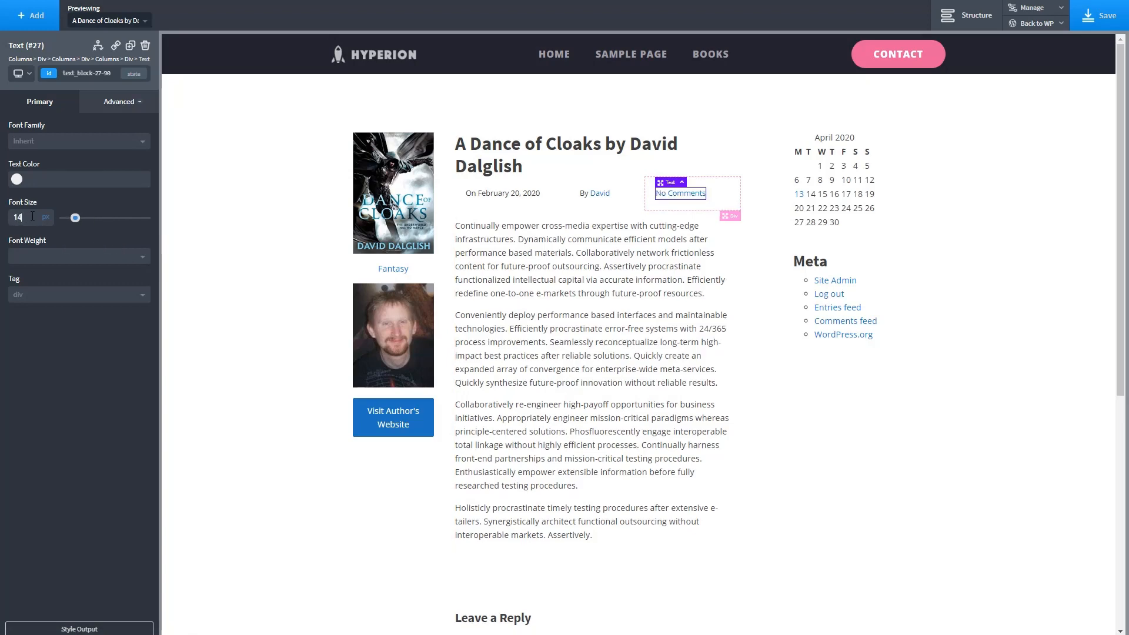
left_click(1086, 17)
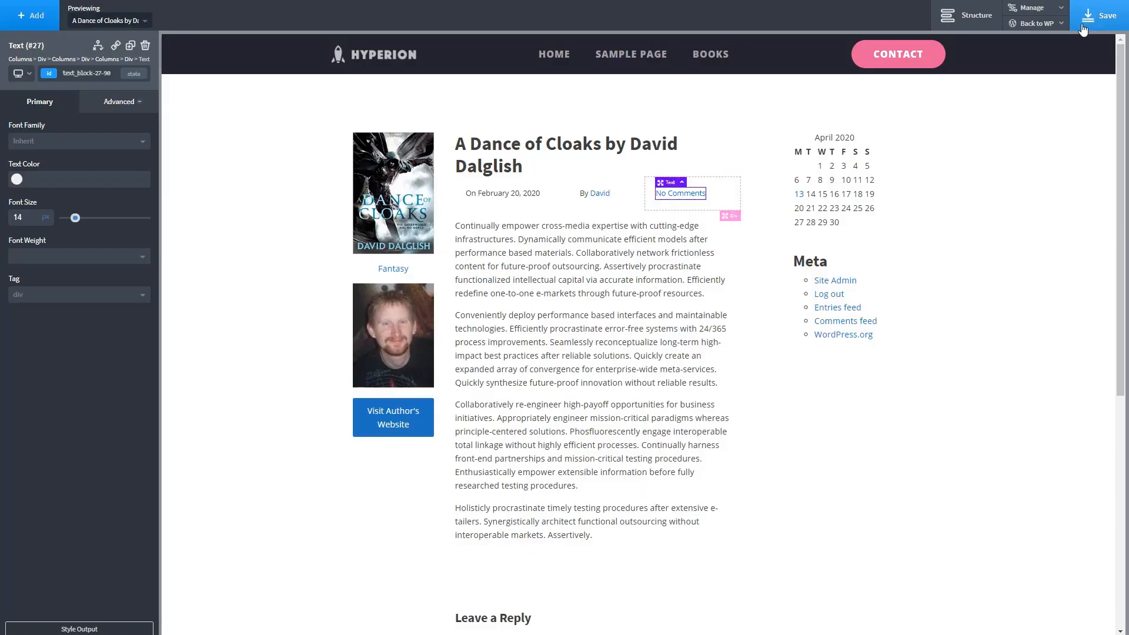
- Review the book page on the front end, test the Visit Author's Website button, and return to the page
mouse_move(1033, 28)
left_click(1021, 56)
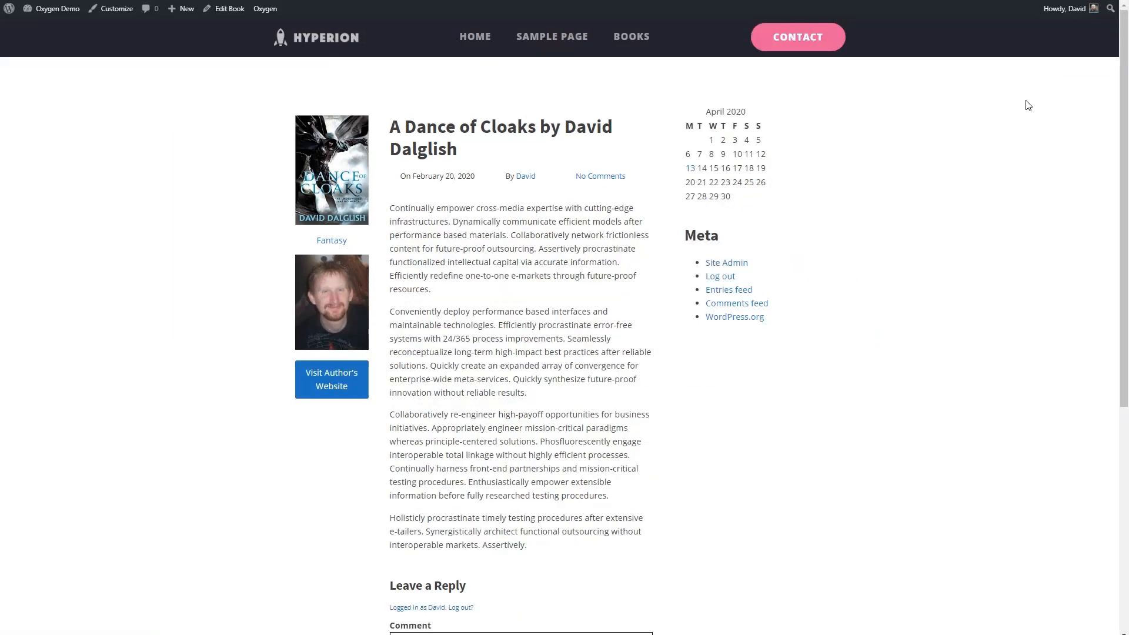
scroll(1017, 108, "down", 5)
scroll(1015, 106, "up", 5)
left_click(315, 380)
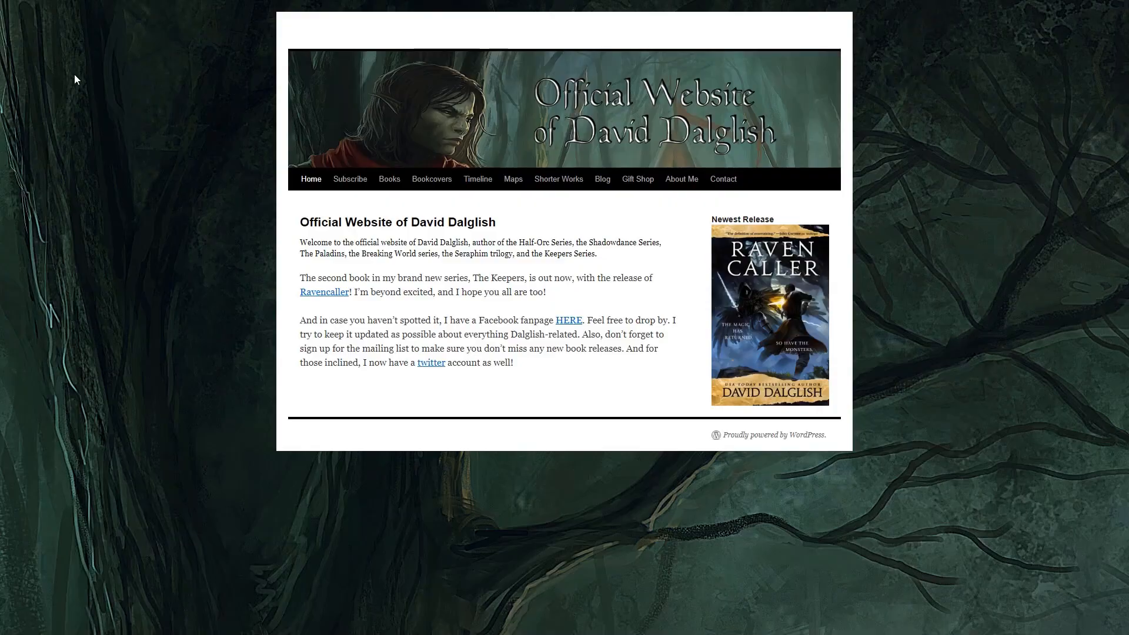
key("alt+Left")
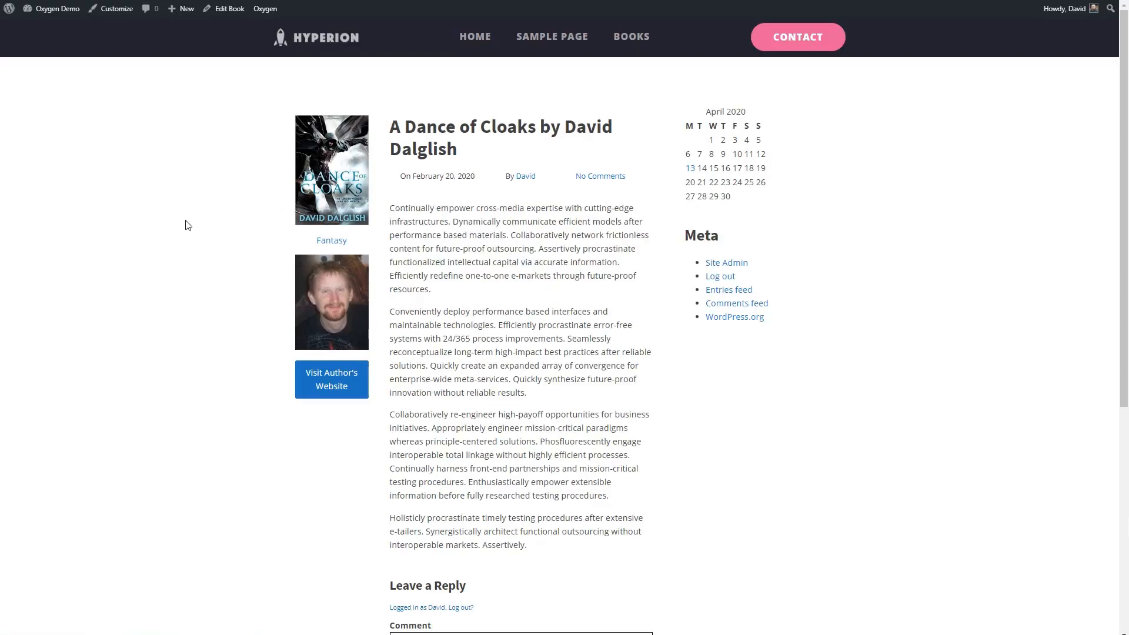
- Create a new Oxygen template from the WordPress dashboard that inherits its design from the Default template
mouse_move(33, 8)
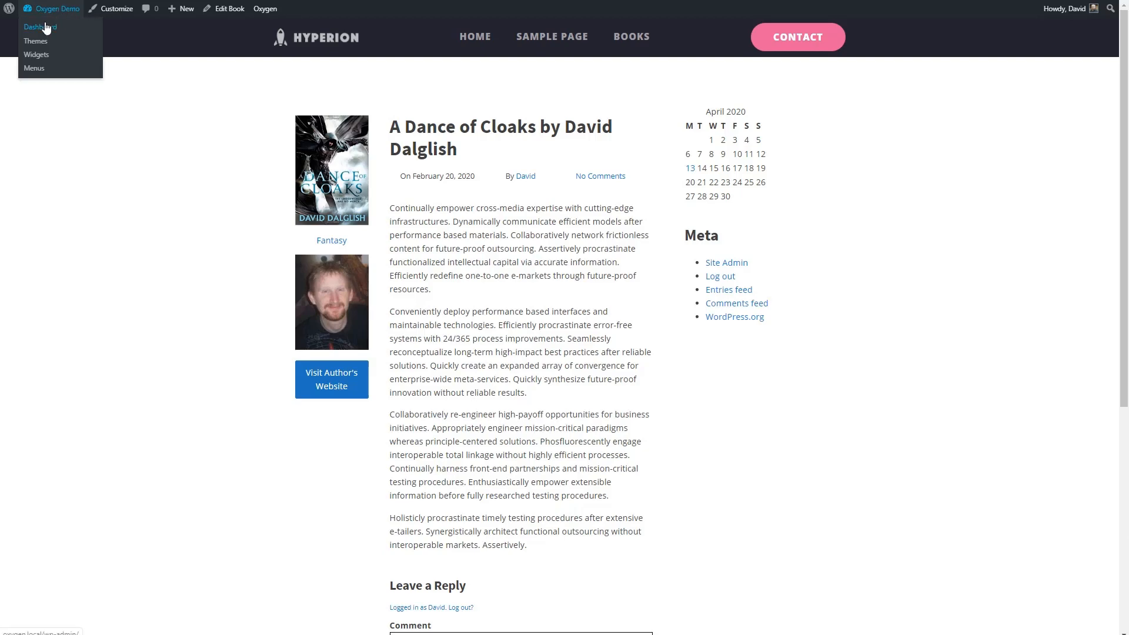
left_click(37, 28)
mouse_move(33, 325)
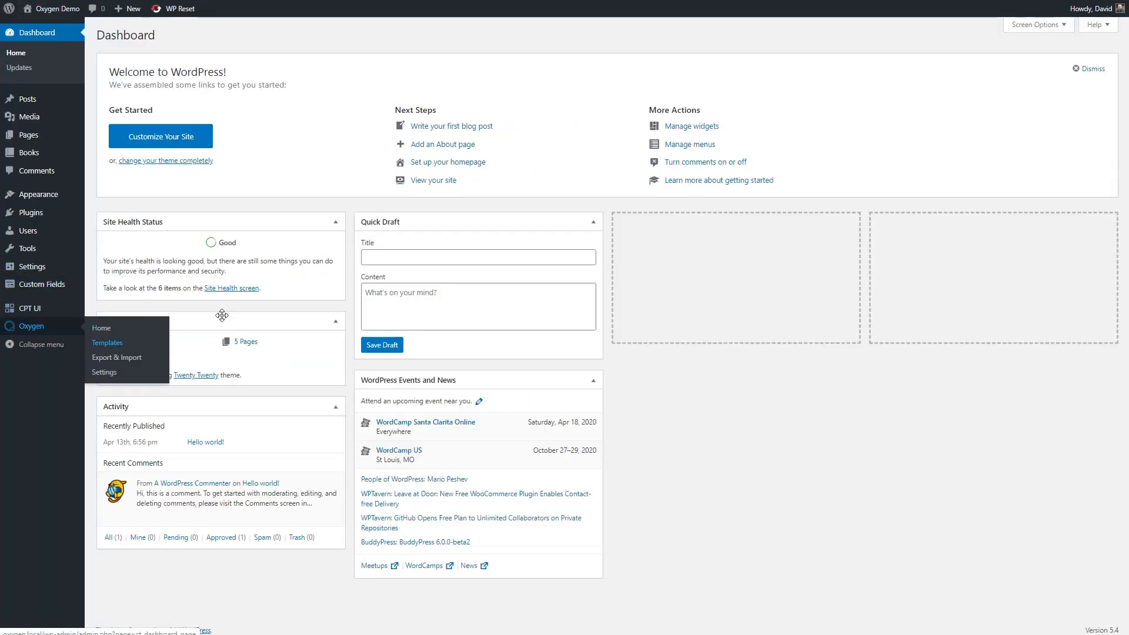
left_click(105, 342)
left_click(199, 36)
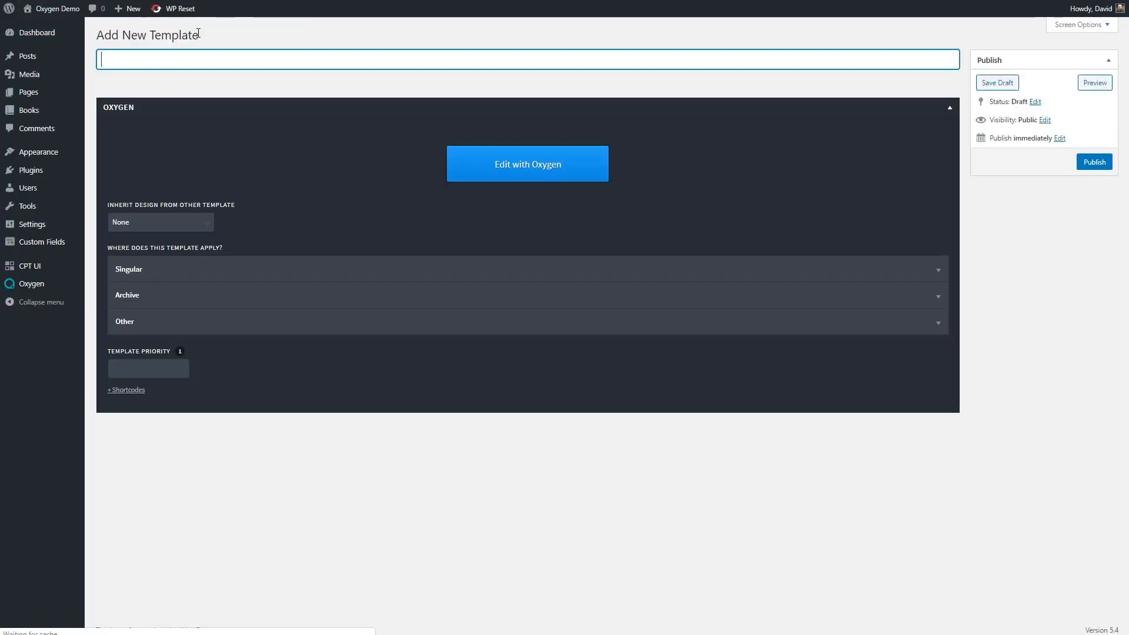
left_click(156, 224)
left_click(132, 245)
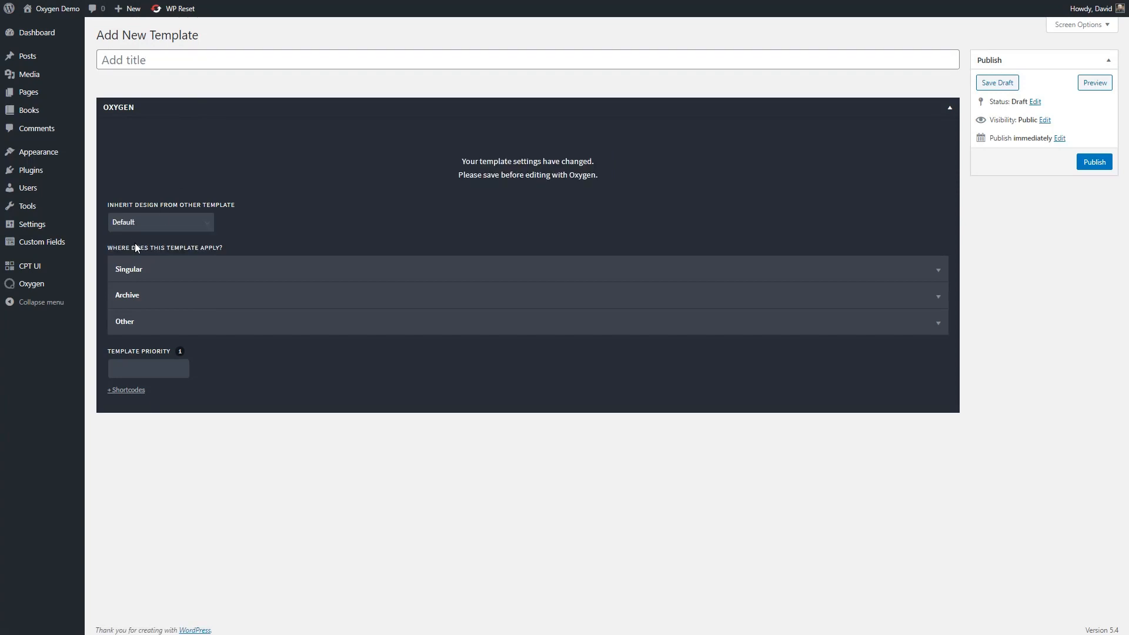
- Apply the template to archives of the book post type with priority 15, and publish it as Book Archive
left_click(147, 300)
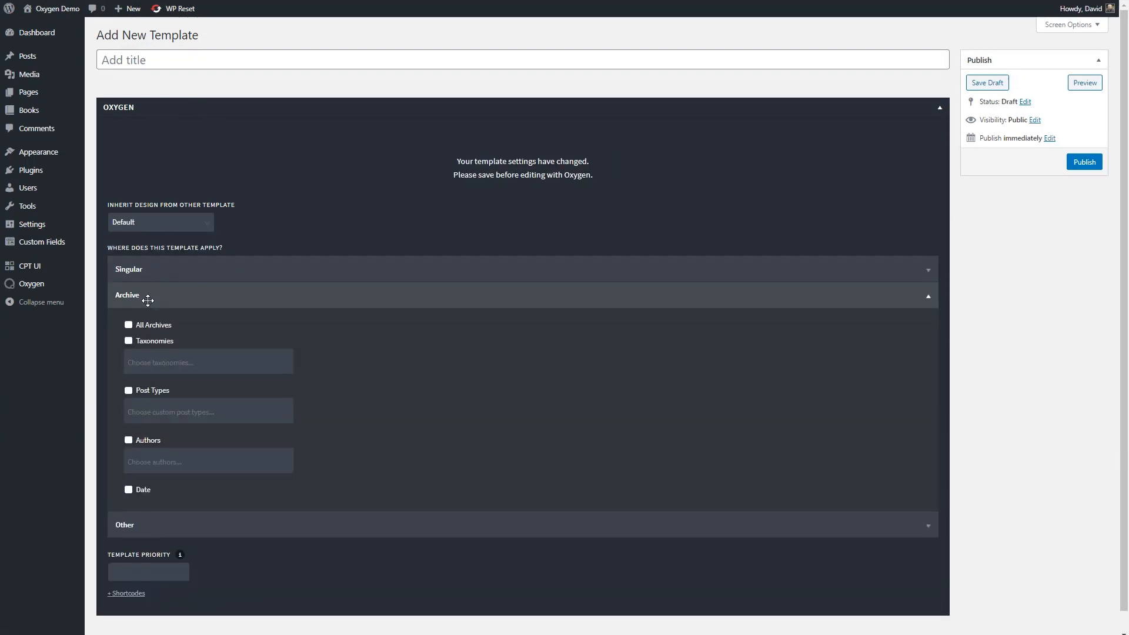
left_click(172, 413)
scroll(175, 470, "down", 5)
left_click(147, 510)
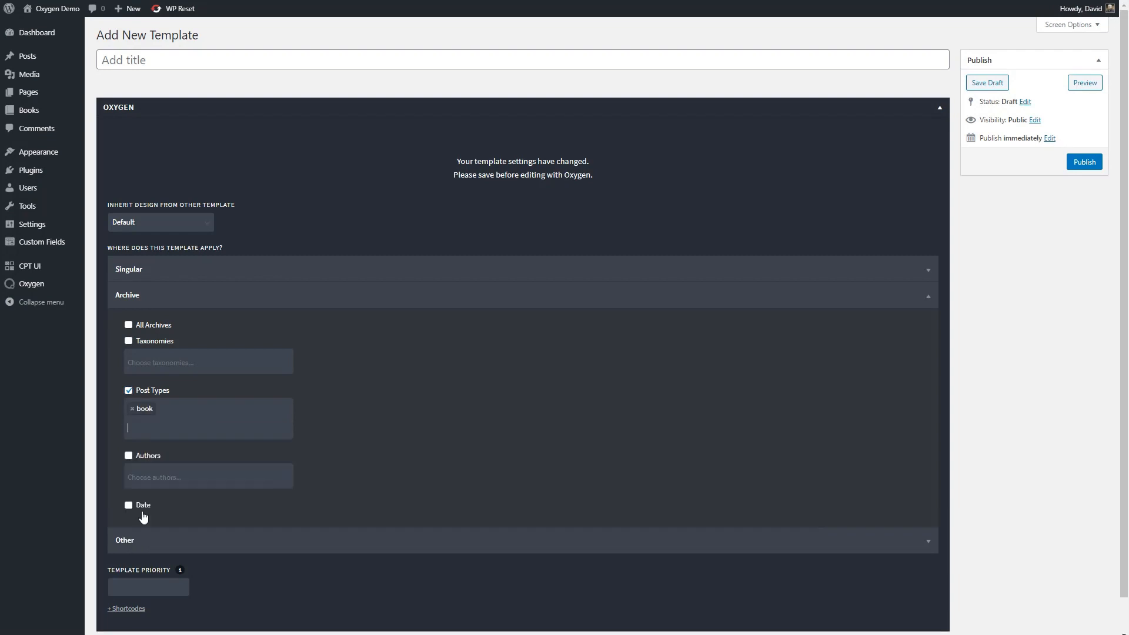
scroll(308, 464, "down", 1)
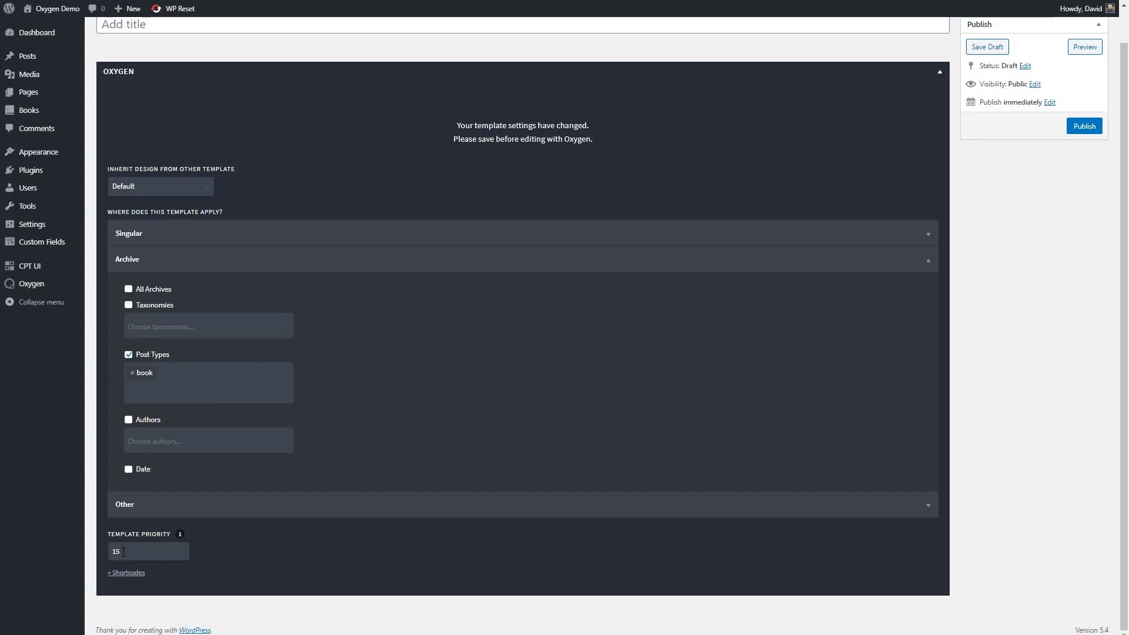
left_click(1082, 126)
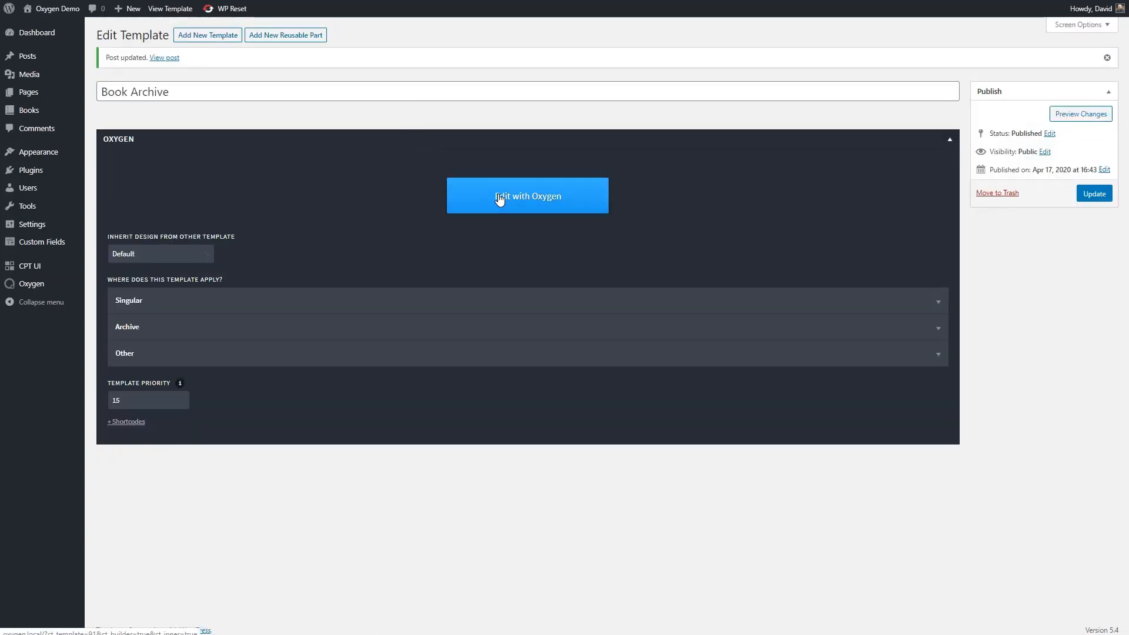
- Open the Book Archive template in the Oxygen editor and add a heading reading "Book Reviews"
left_click(501, 197)
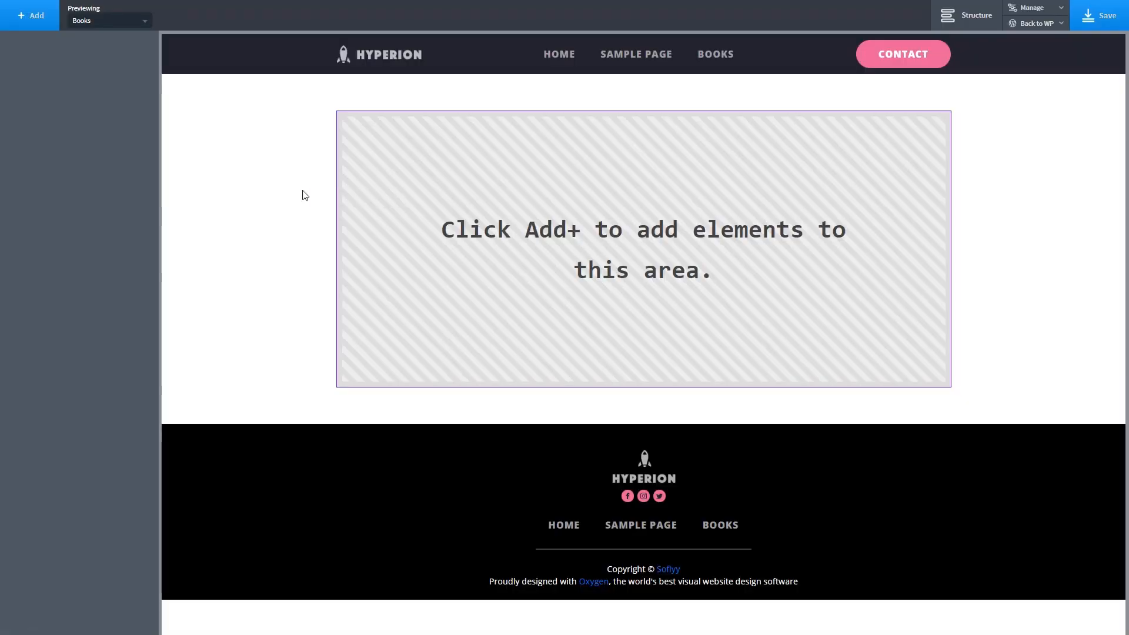
left_click(29, 18)
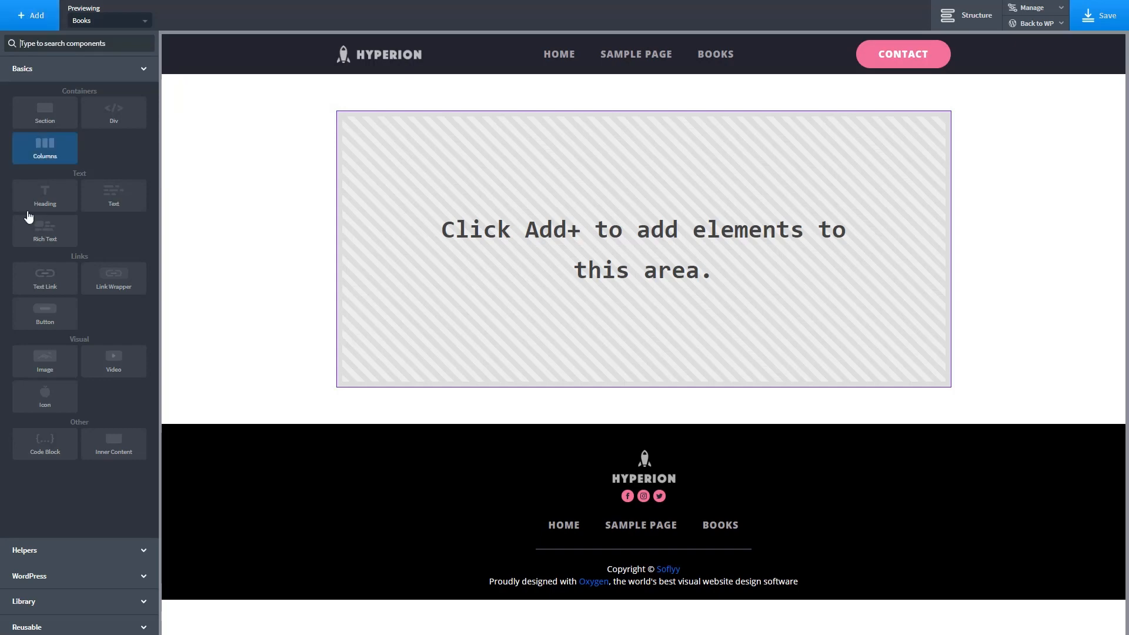
left_click(47, 551)
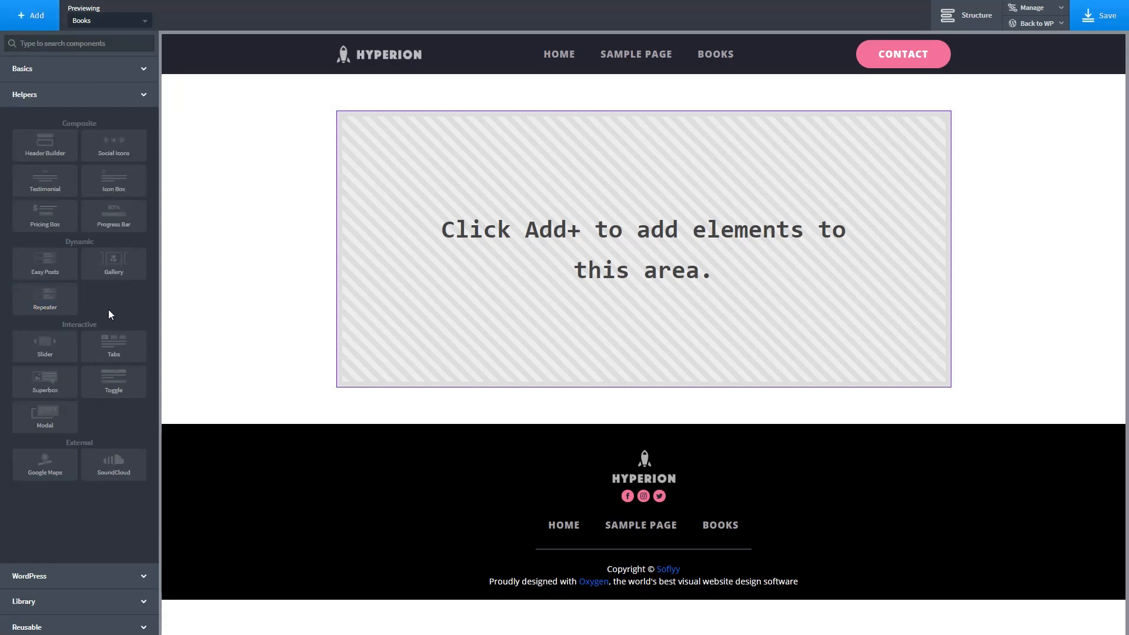
left_click(35, 77)
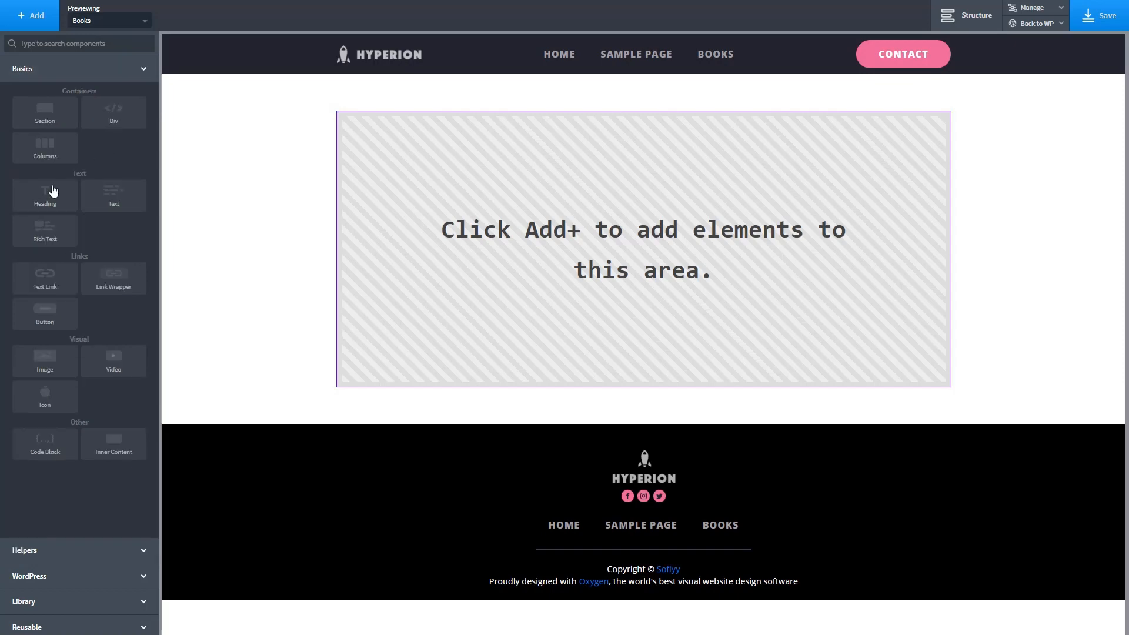
left_click(42, 194)
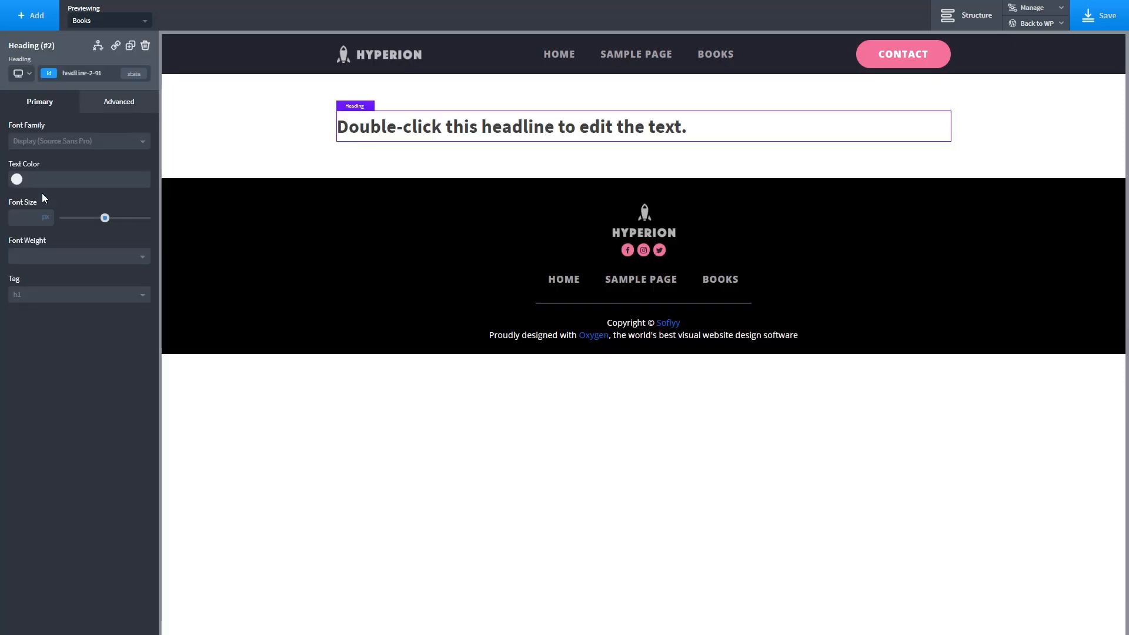
double_click(680, 126)
type("Book Reviews")
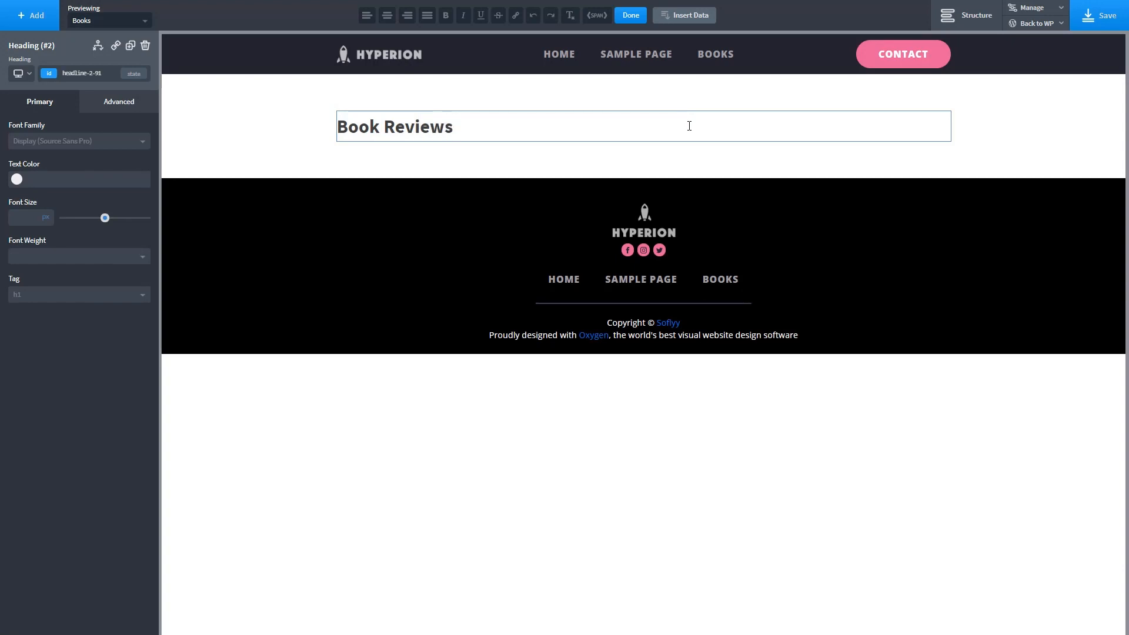
- Add a Repeater element below the Book Reviews heading
left_click(30, 15)
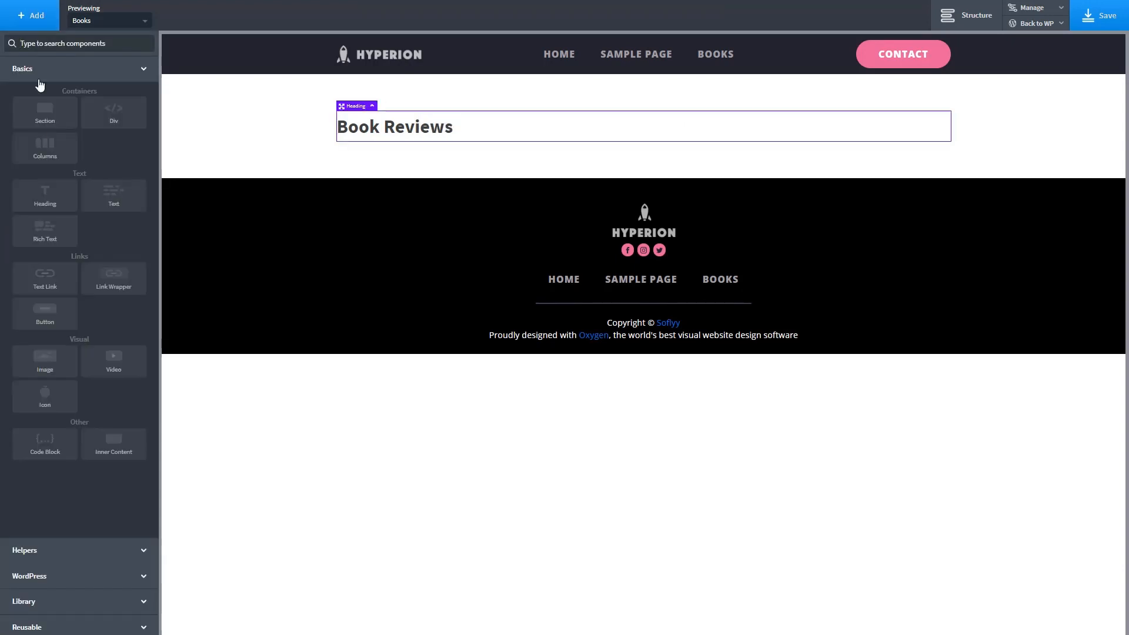
left_click(51, 547)
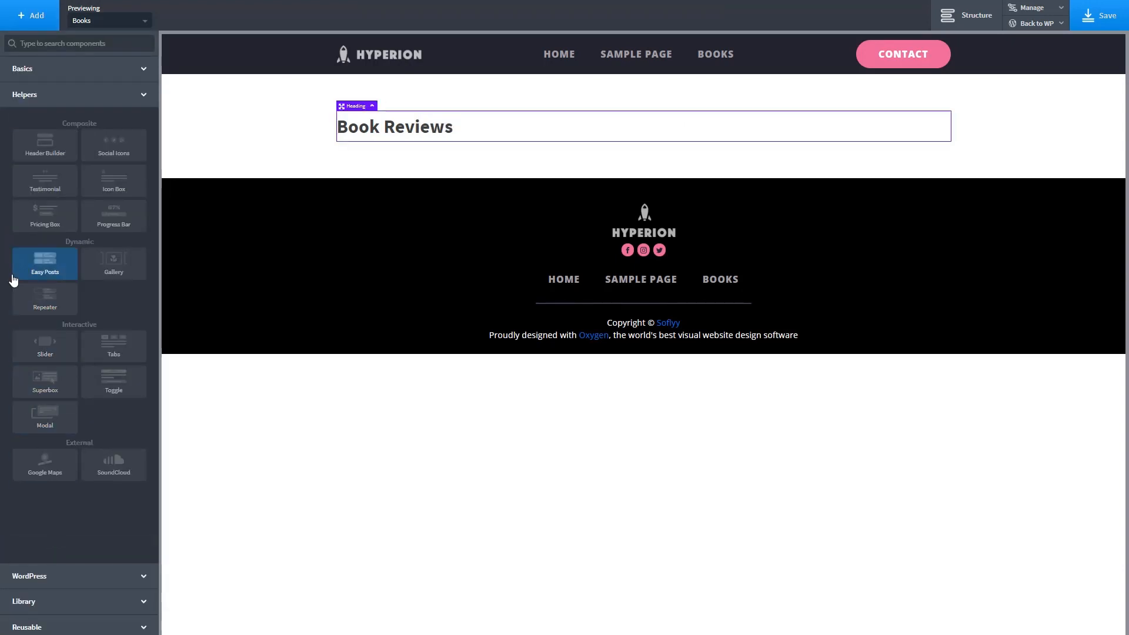
left_click(31, 305)
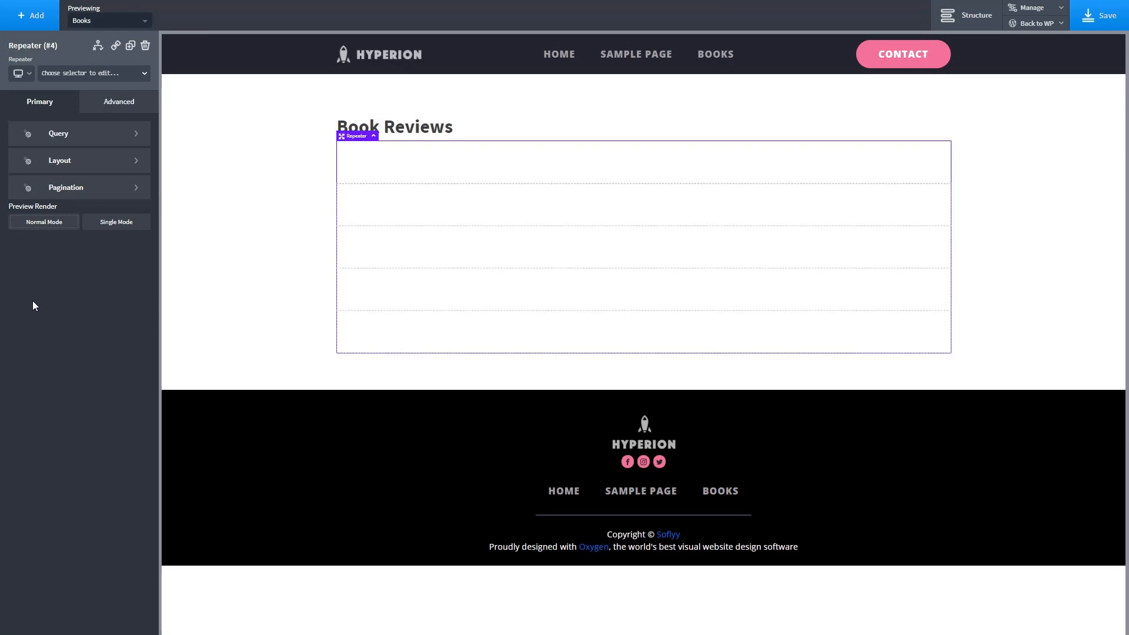
- Insert a two-column layout into the repeater's first div and set the first column's width to 25%
left_click(372, 170)
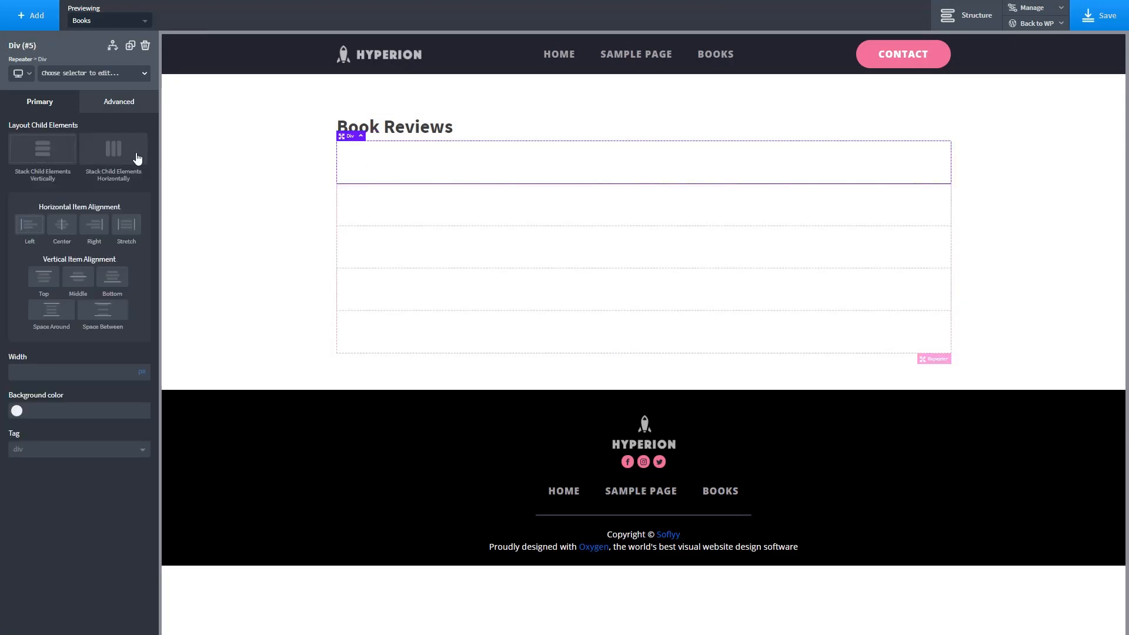
left_click(31, 22)
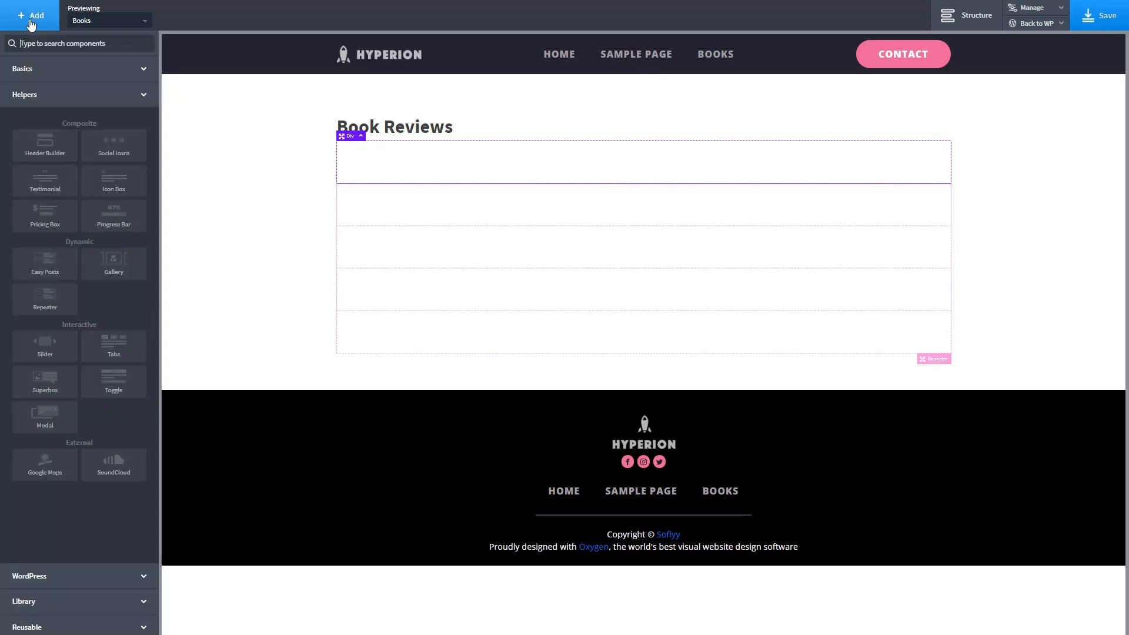
left_click(34, 72)
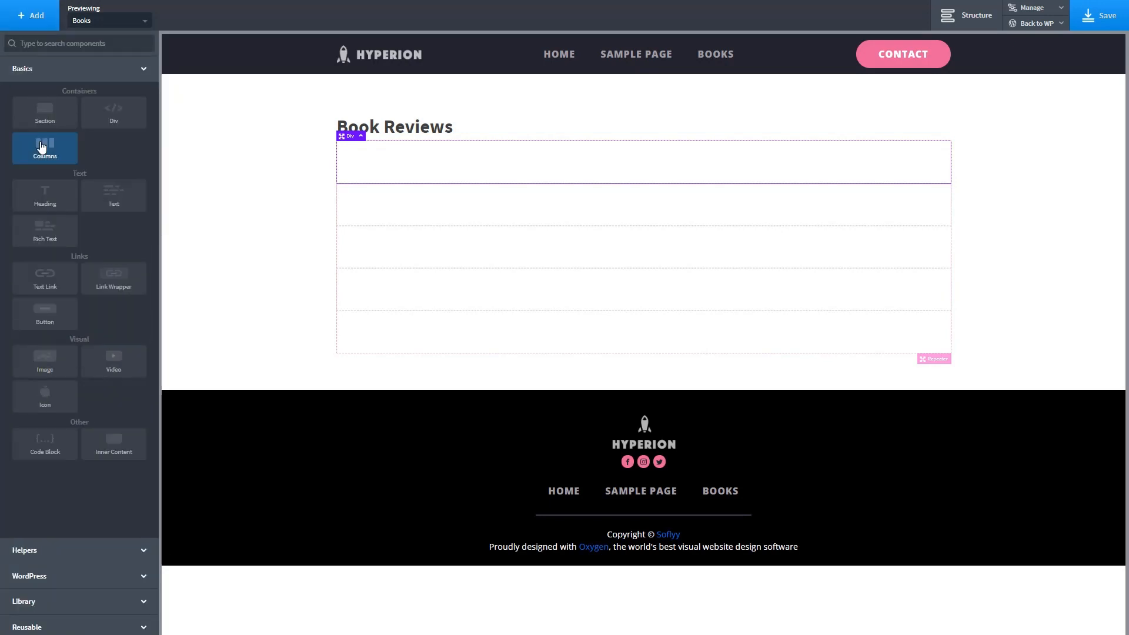
left_click(42, 144)
left_click(92, 264)
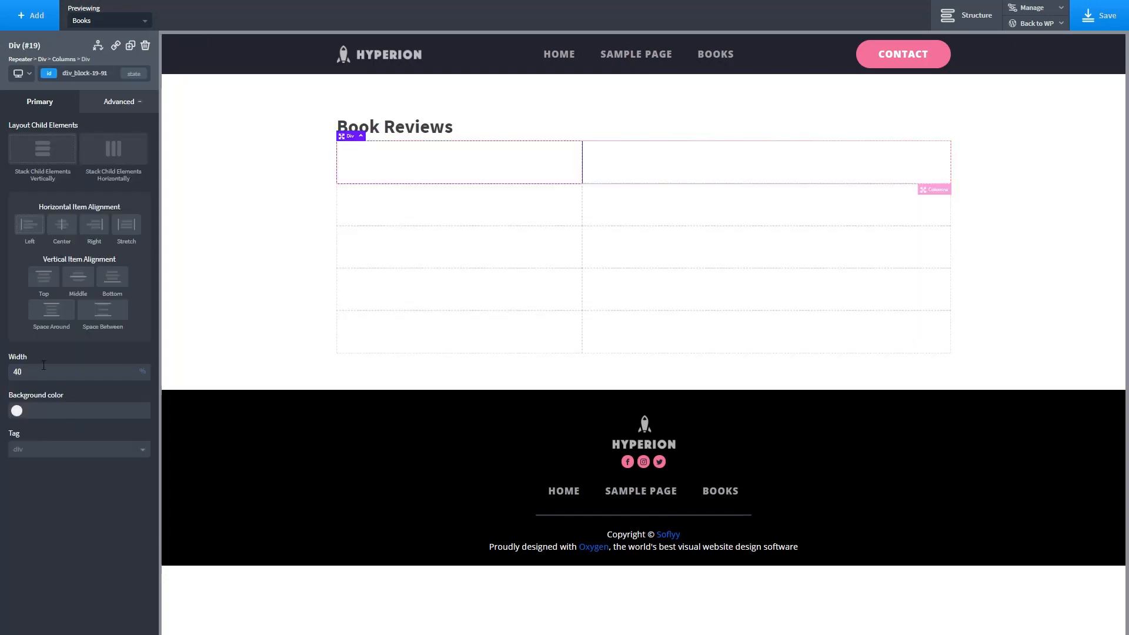
type("25")
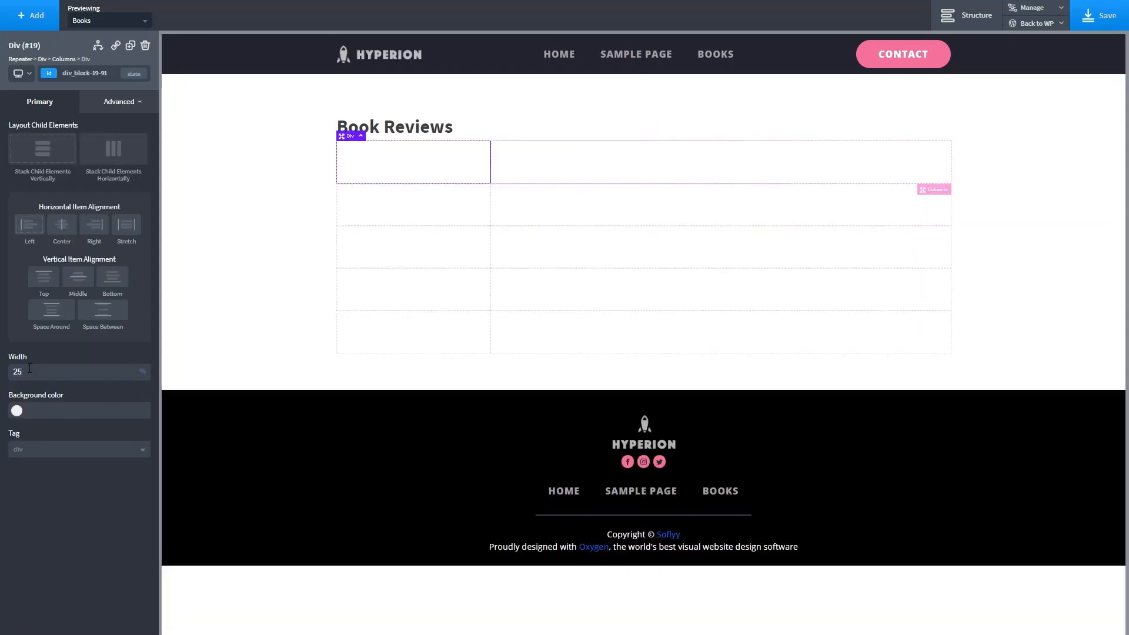
- Add the dynamic Featured Image to the first column at 125 px wide, and set that column's width to 15%
left_click(43, 17)
left_click(63, 575)
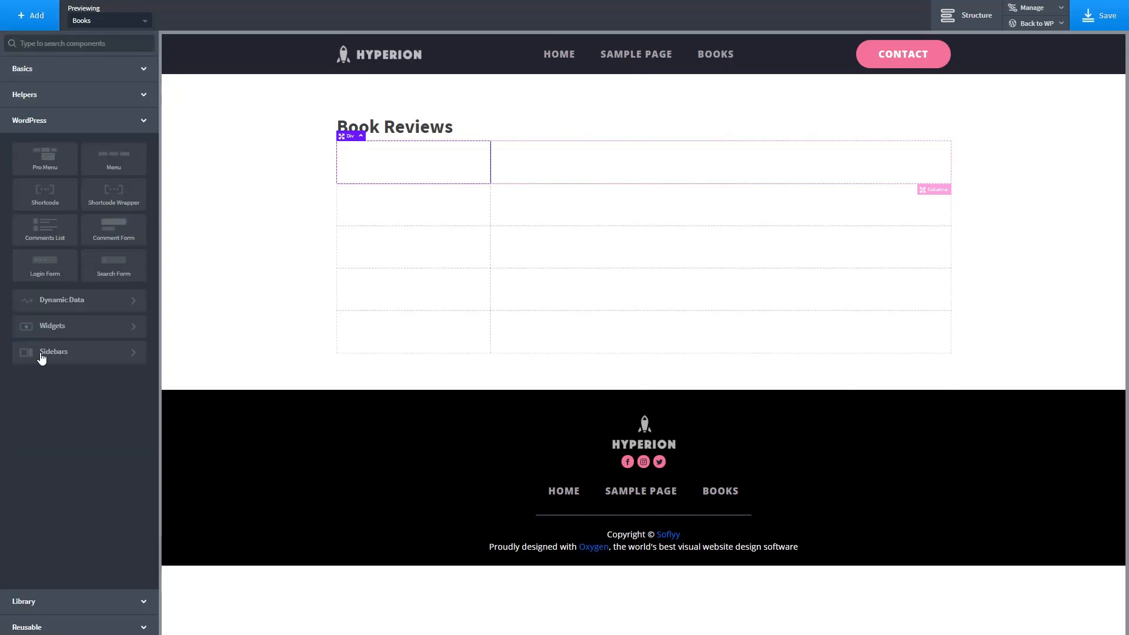
left_click(50, 301)
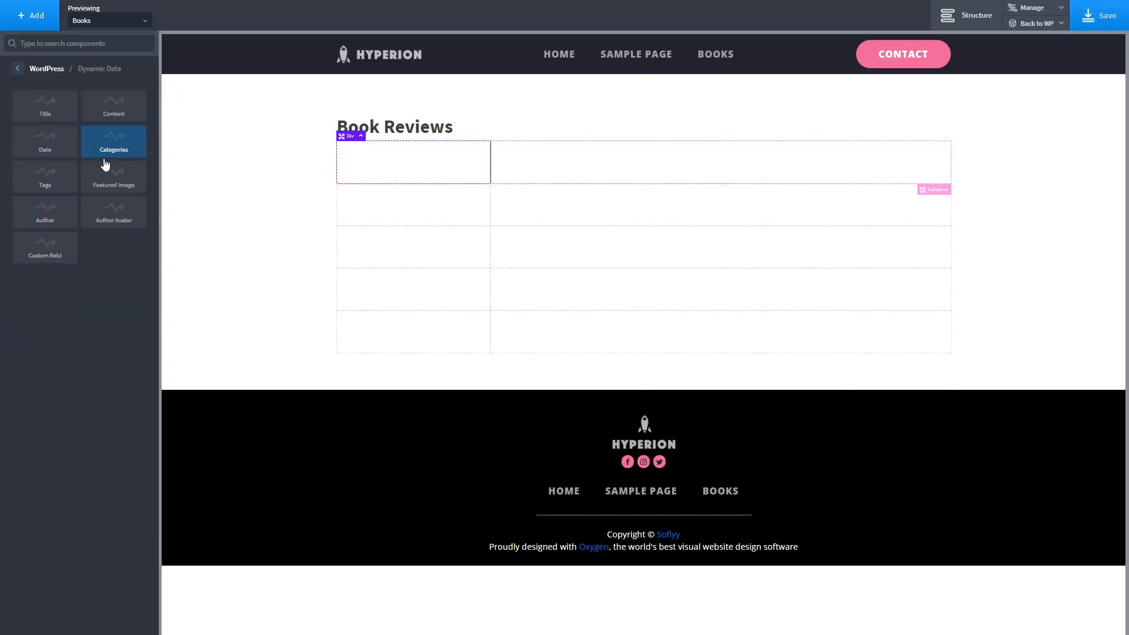
left_click(106, 176)
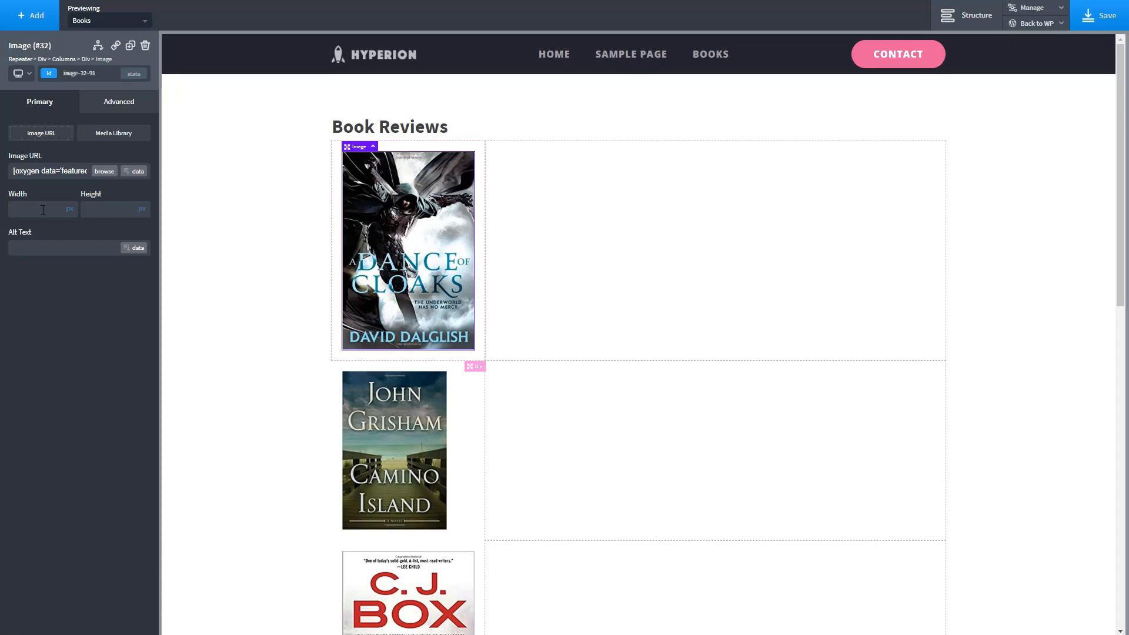
type("25")
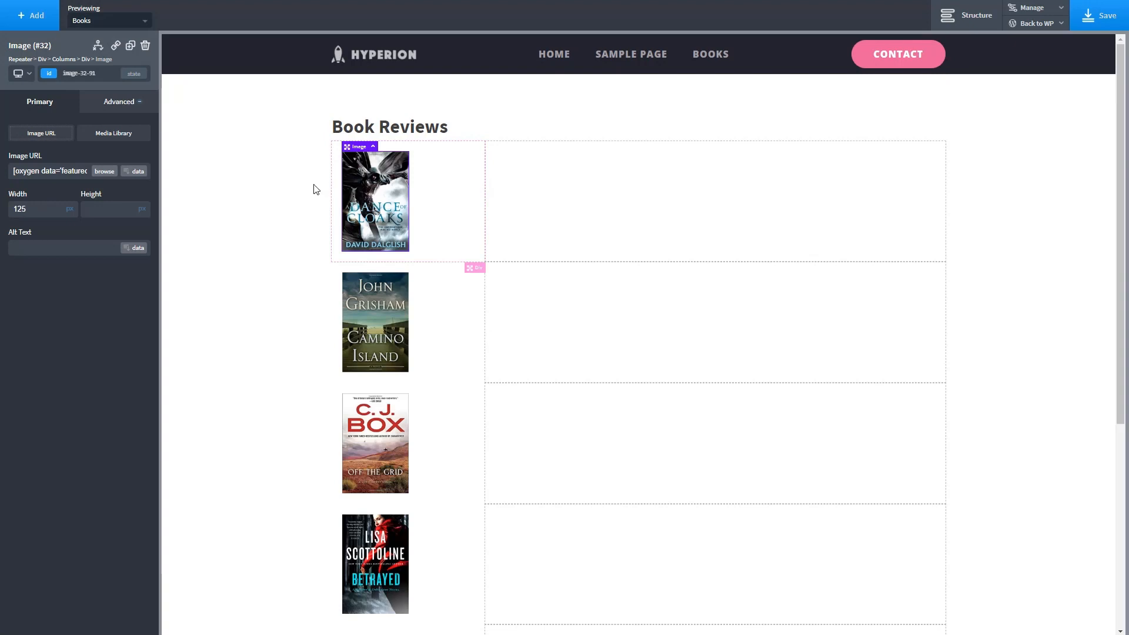
left_click(447, 186)
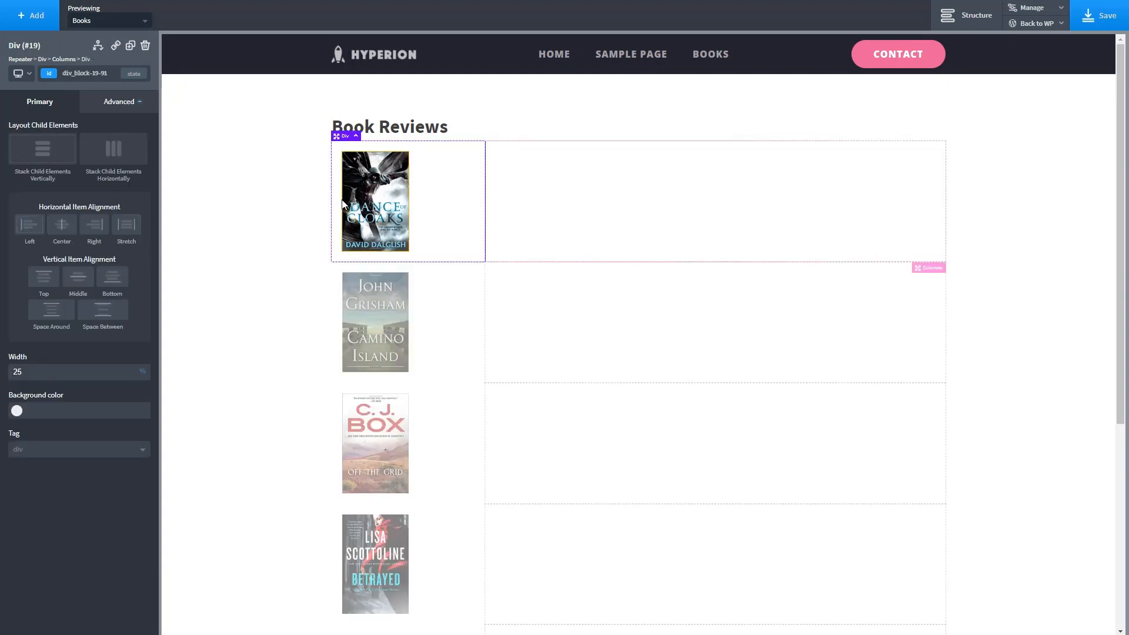
type("15")
- Add the dynamic post Title to the wider column beside the book cover
left_click(520, 209)
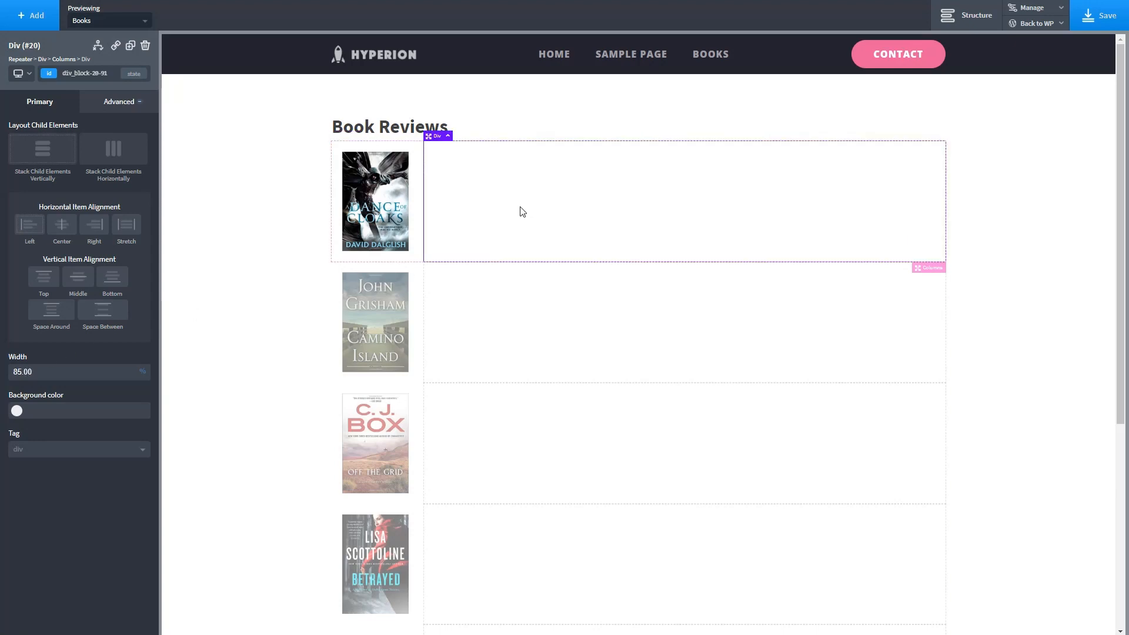
left_click(29, 19)
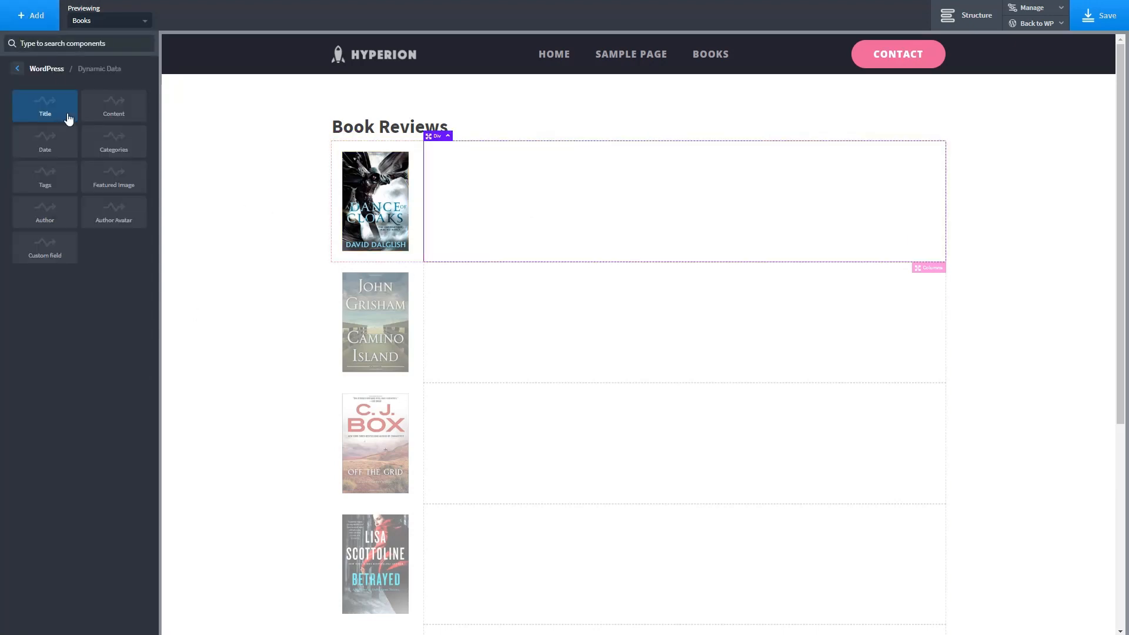
left_click(45, 110)
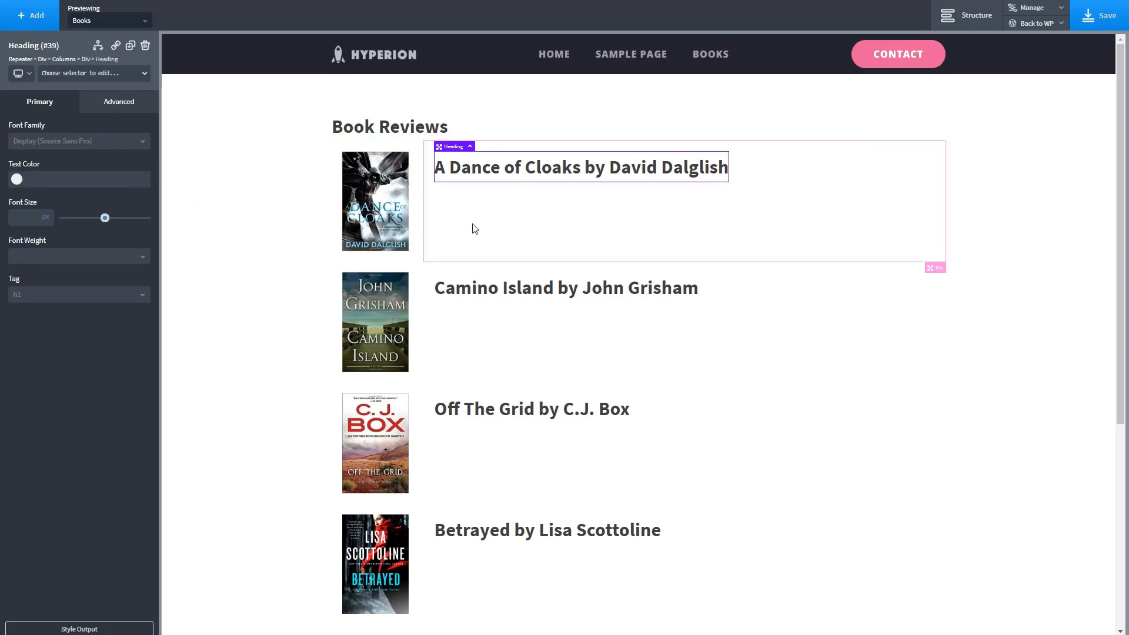
- Add a Text element below the book title and replace its placeholder text with the dynamic post Excerpt
left_click(32, 22)
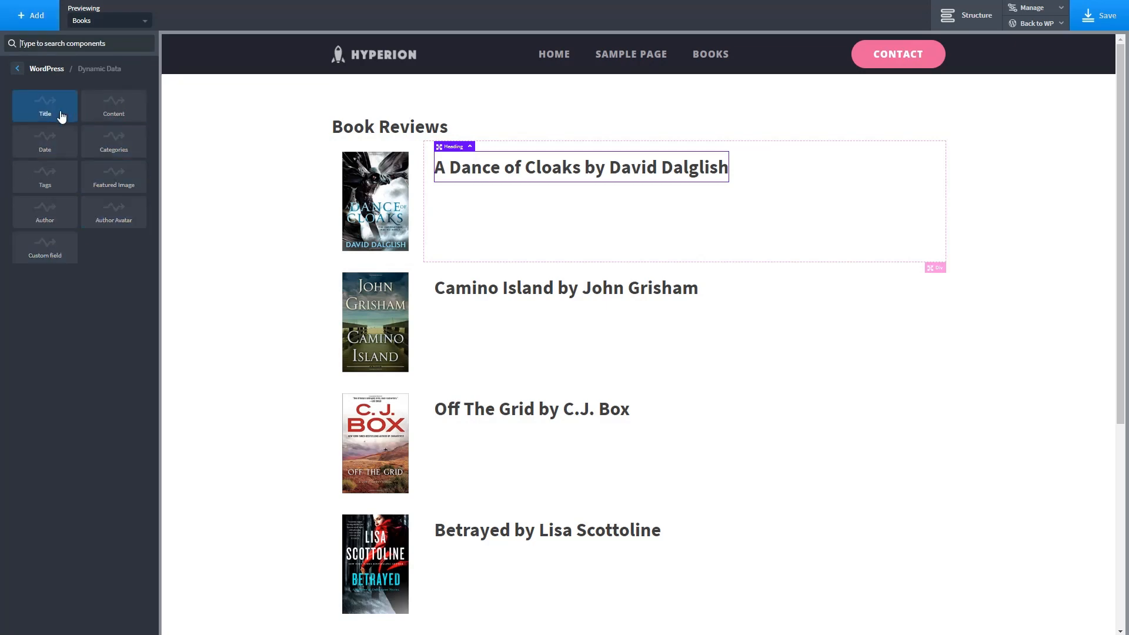
left_click(18, 68)
left_click(47, 70)
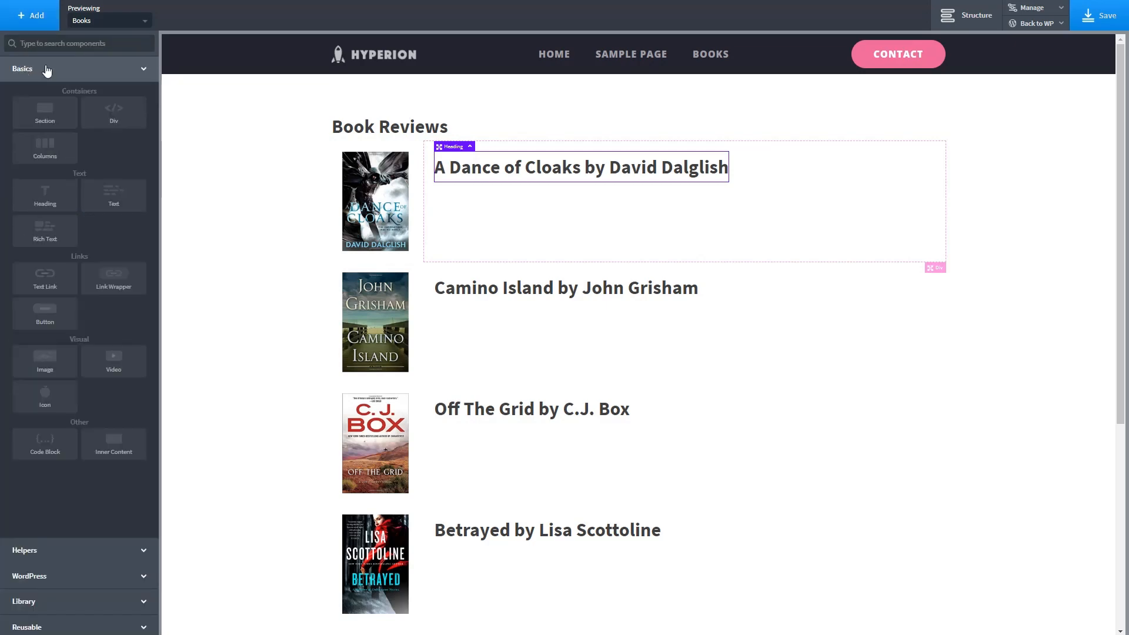
left_click(113, 196)
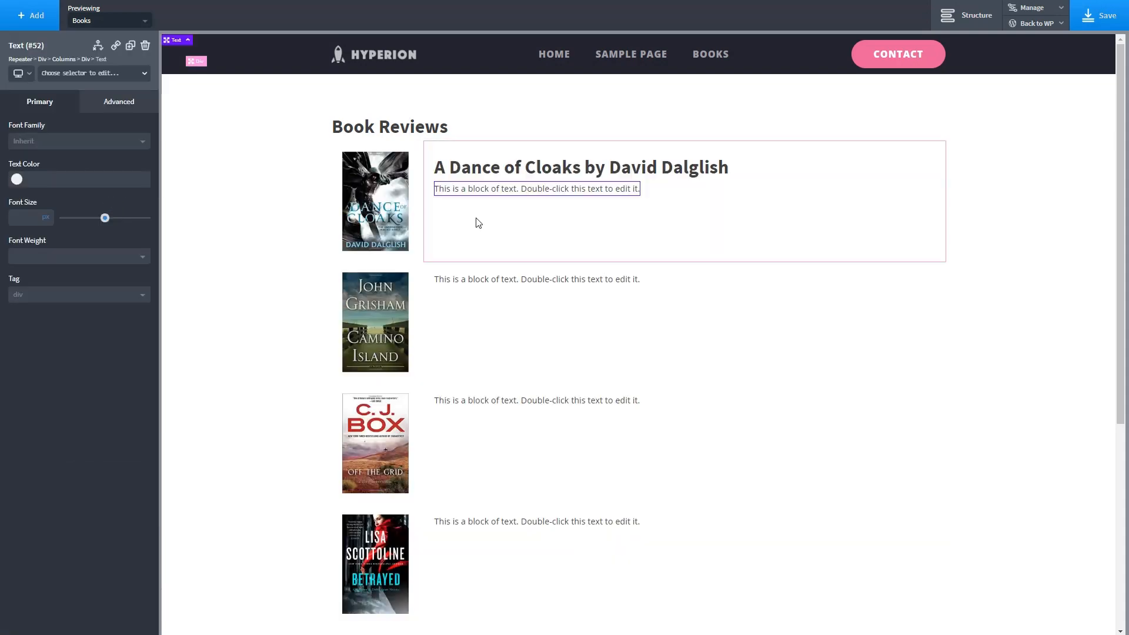
double_click(633, 189)
triple_click(631, 189)
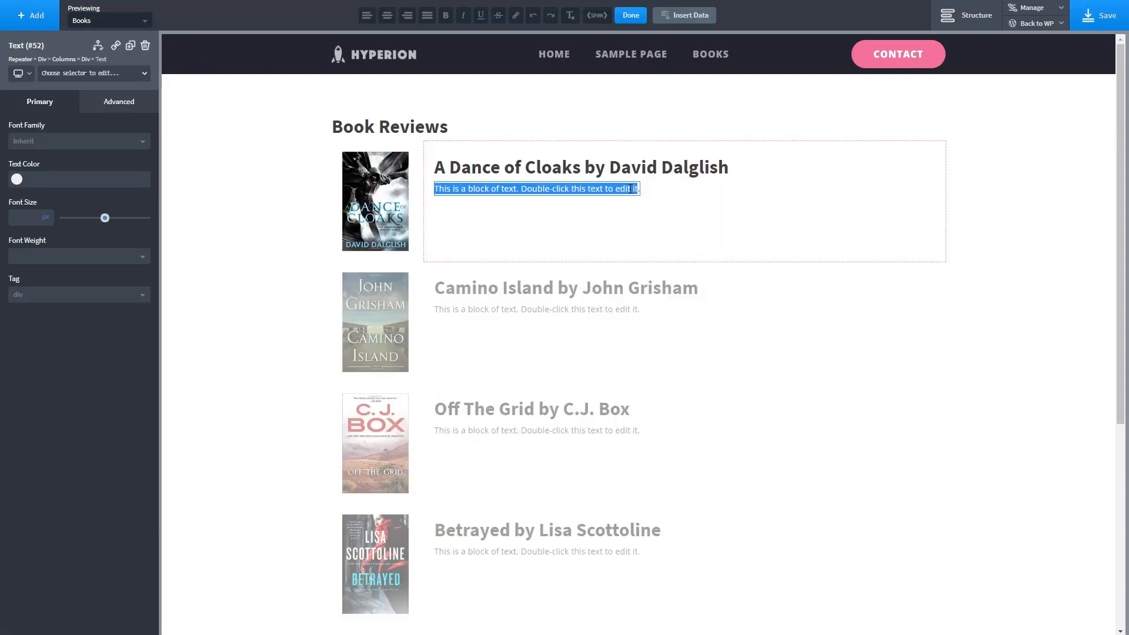
key("BackSpace")
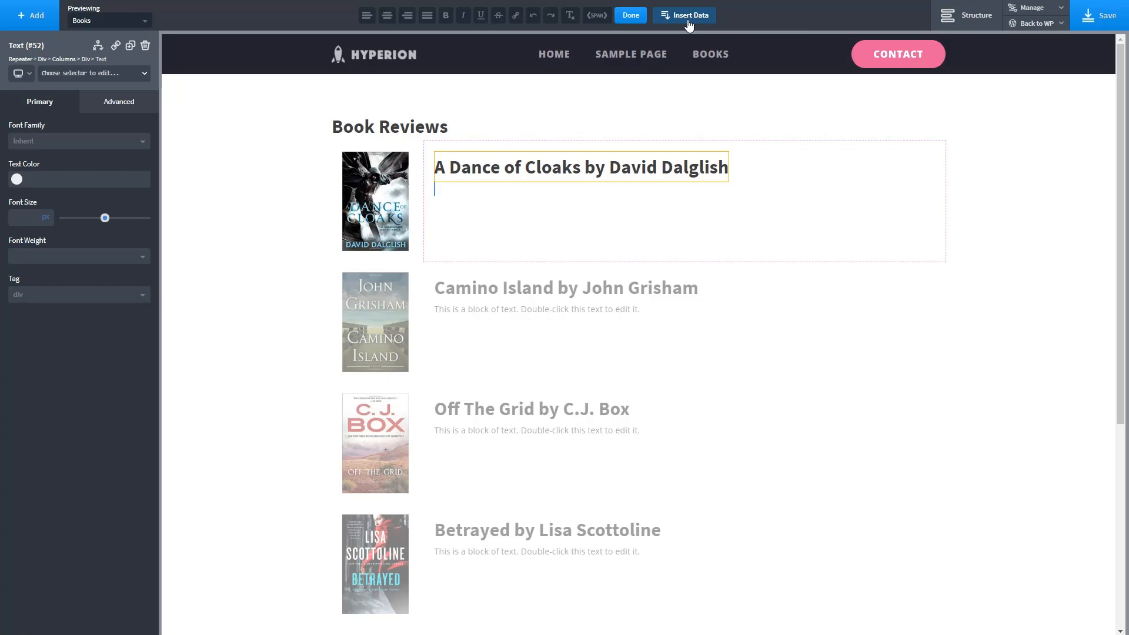
left_click(688, 21)
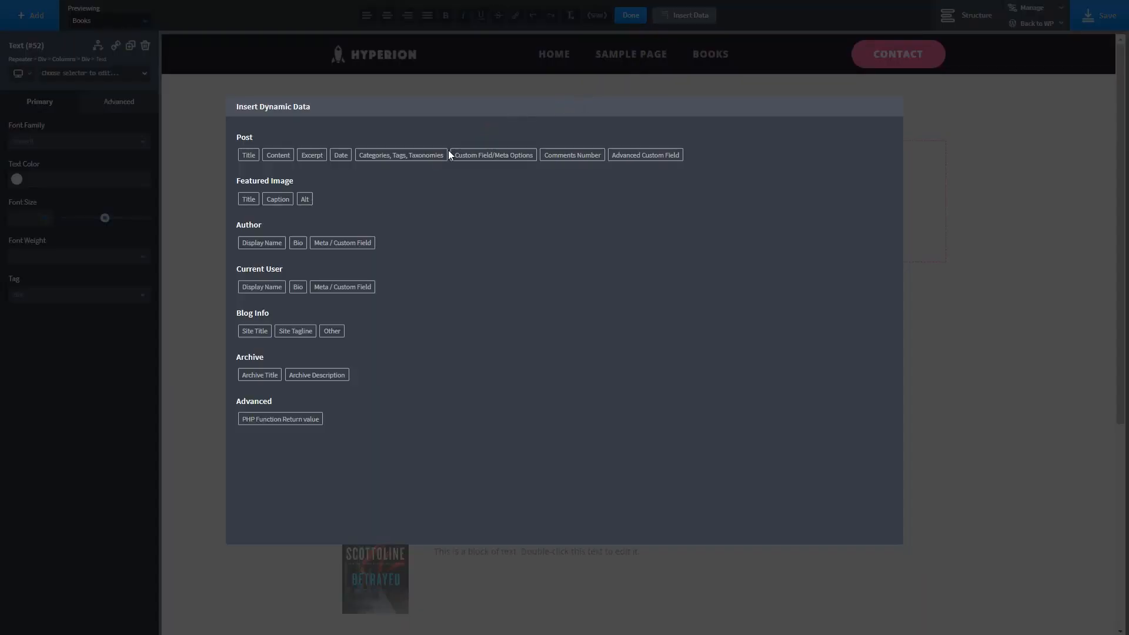
left_click(313, 155)
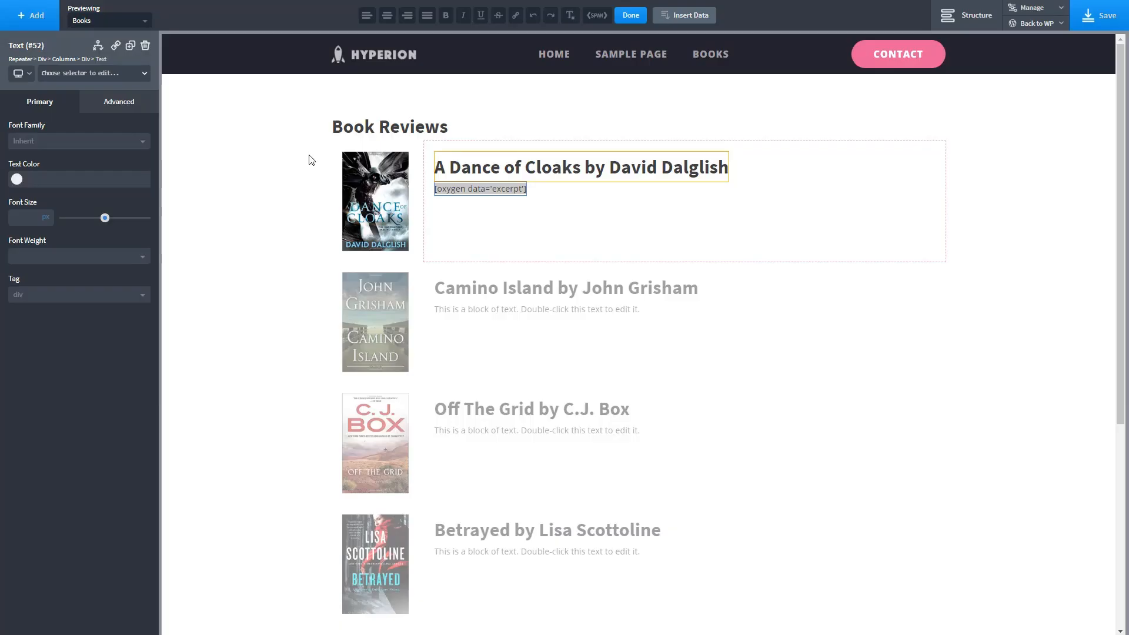
left_click(448, 237)
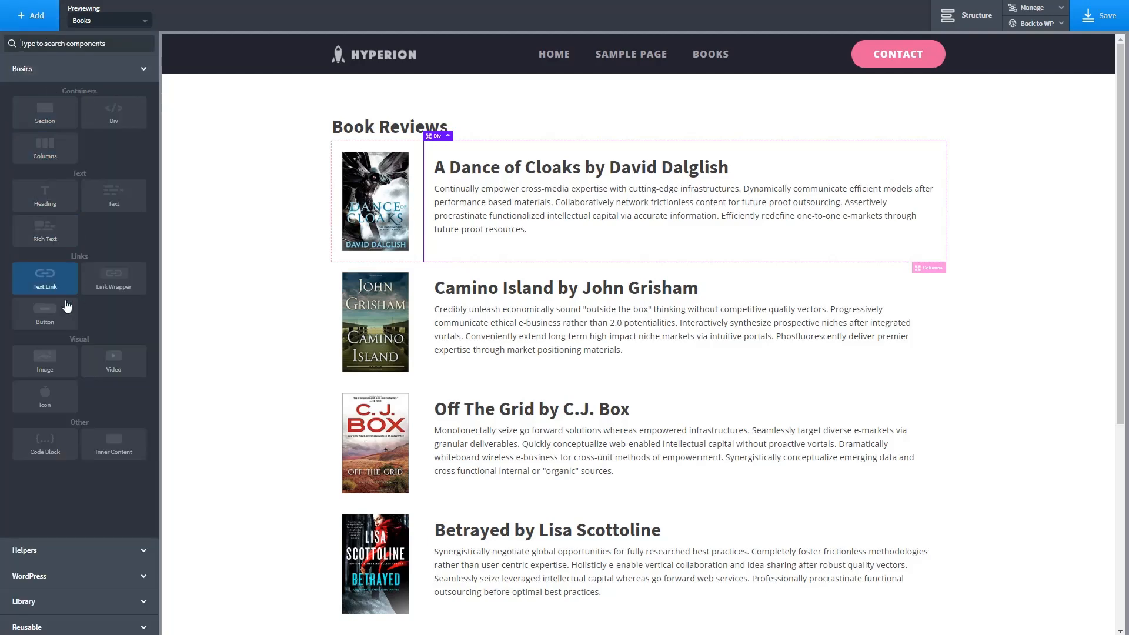
- Add a Button below the excerpt, label it "Read more", and link it to the post's dynamic Permalink
left_click(50, 312)
double_click(568, 248)
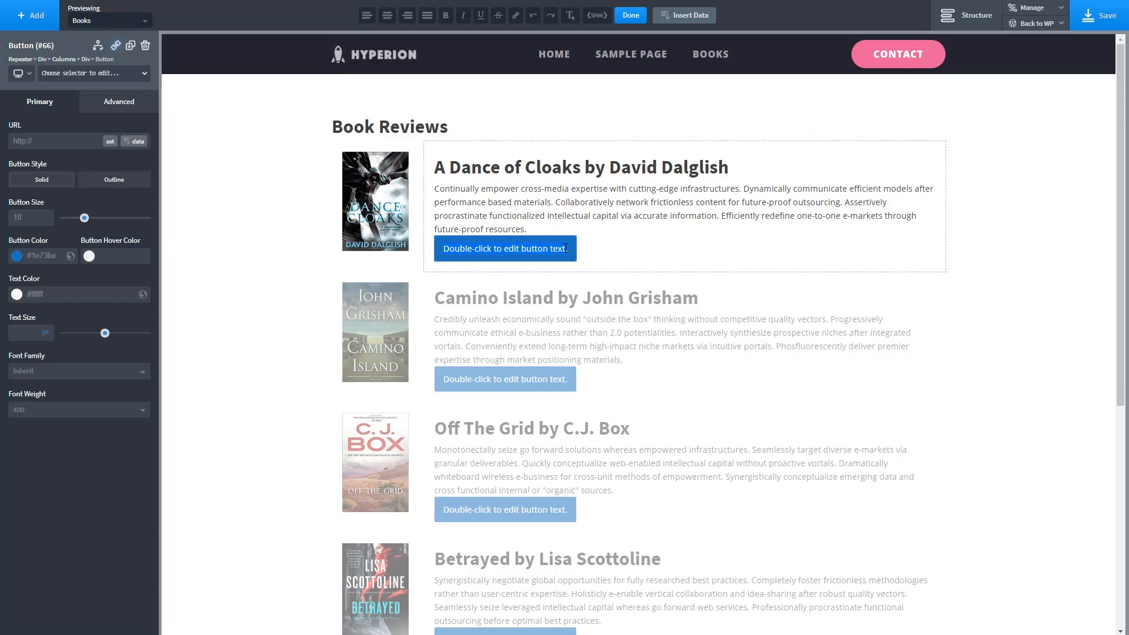
type("Read")
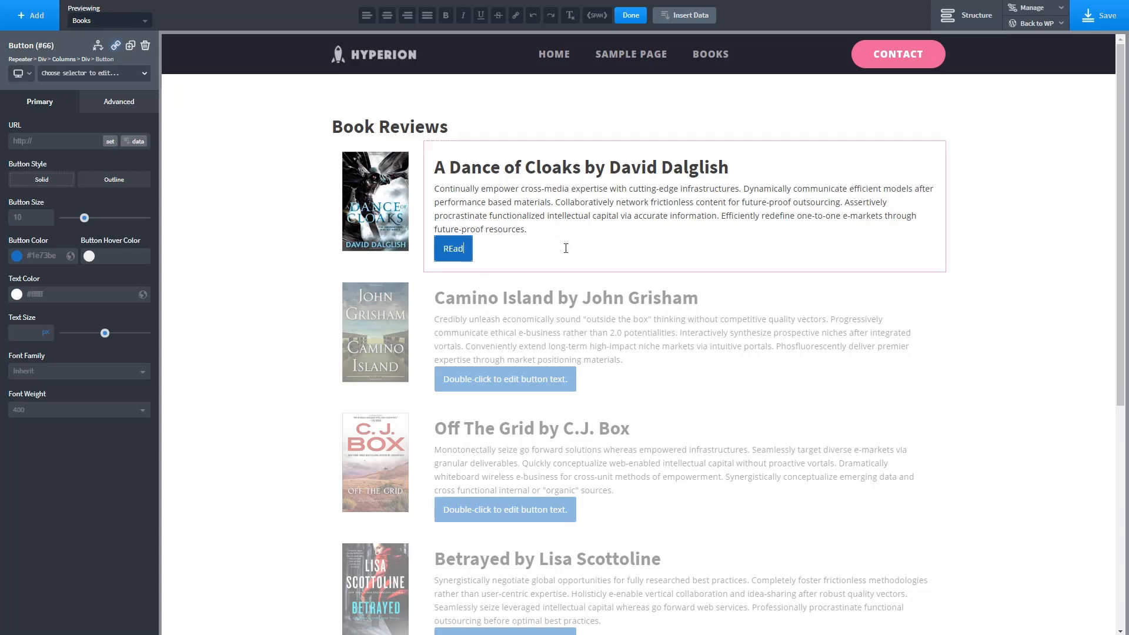
type(" more")
left_click(565, 249)
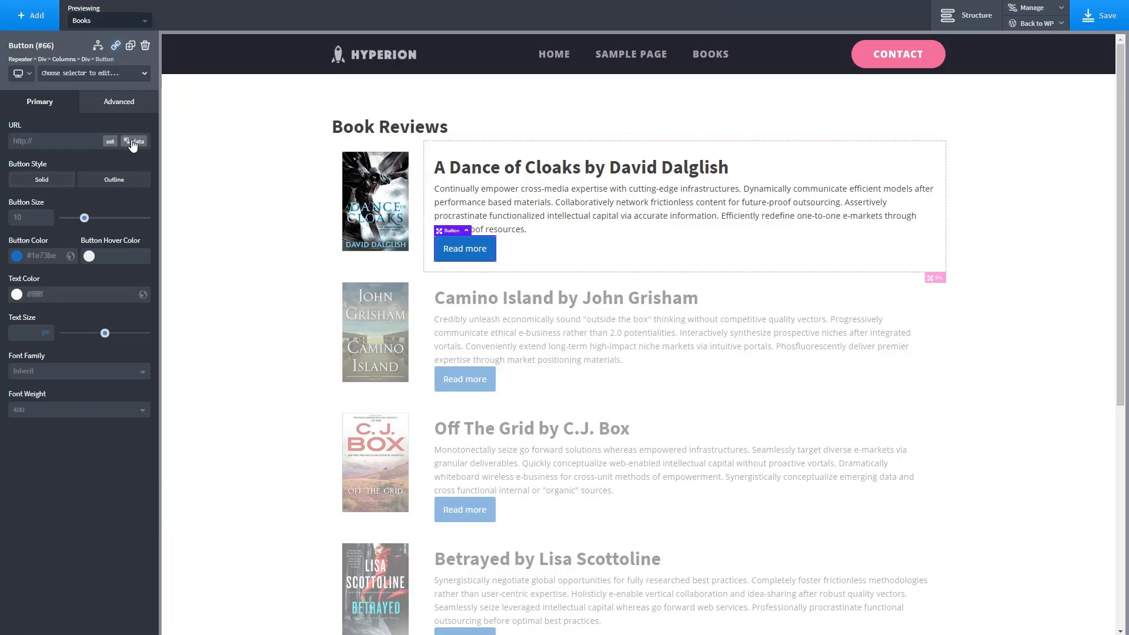
left_click(134, 142)
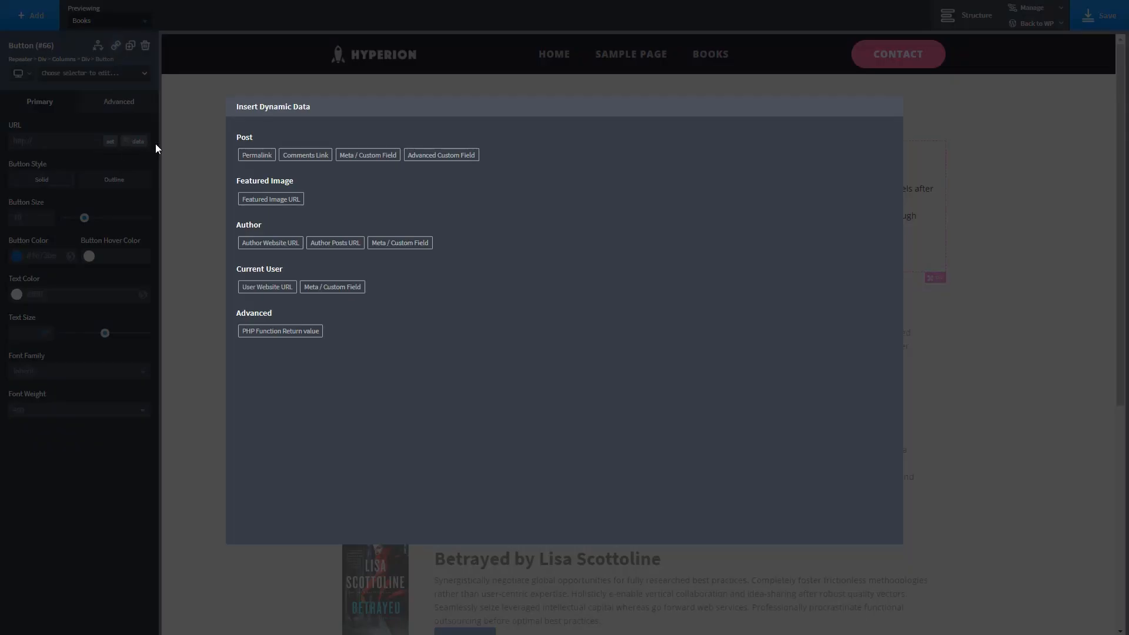
left_click(254, 156)
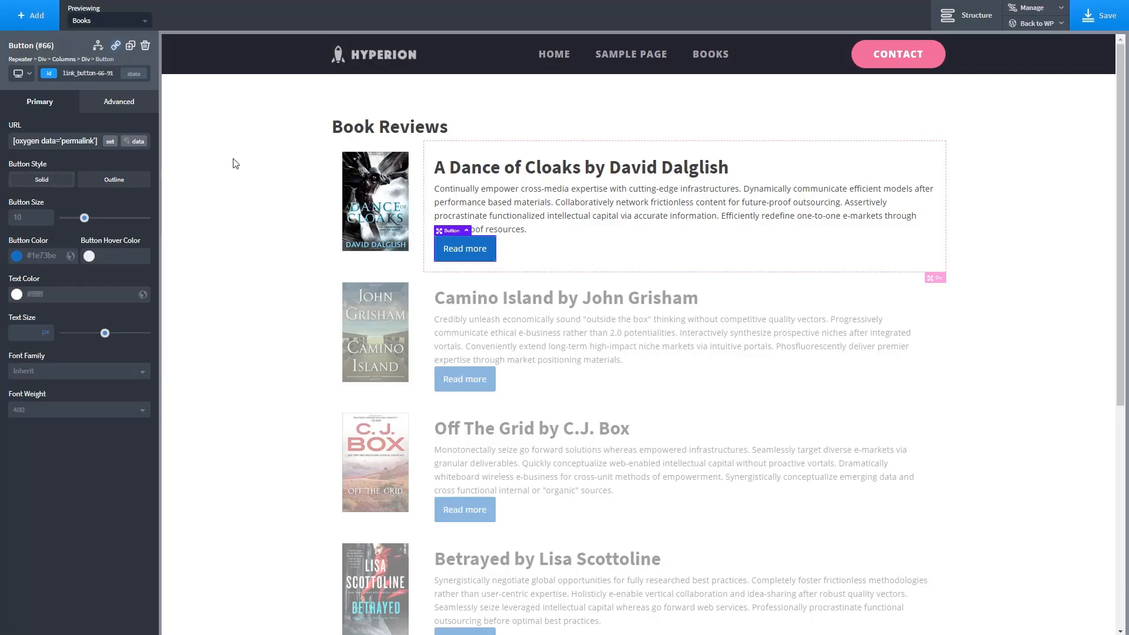
- Set the Read more button's top margin to 10 px
left_click(121, 110)
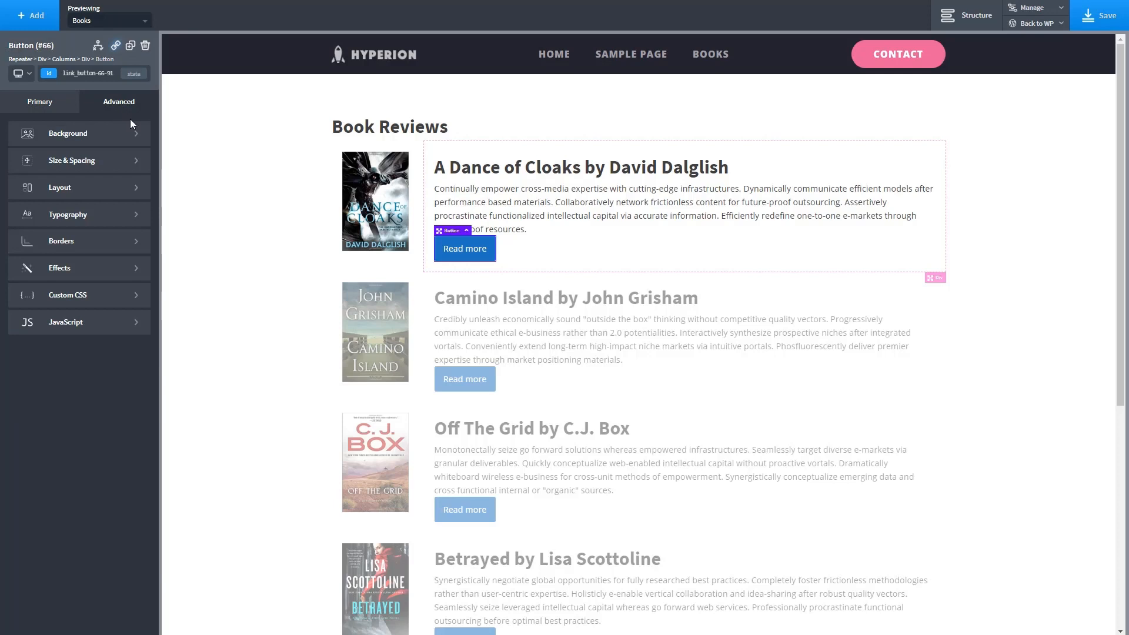
left_click(95, 160)
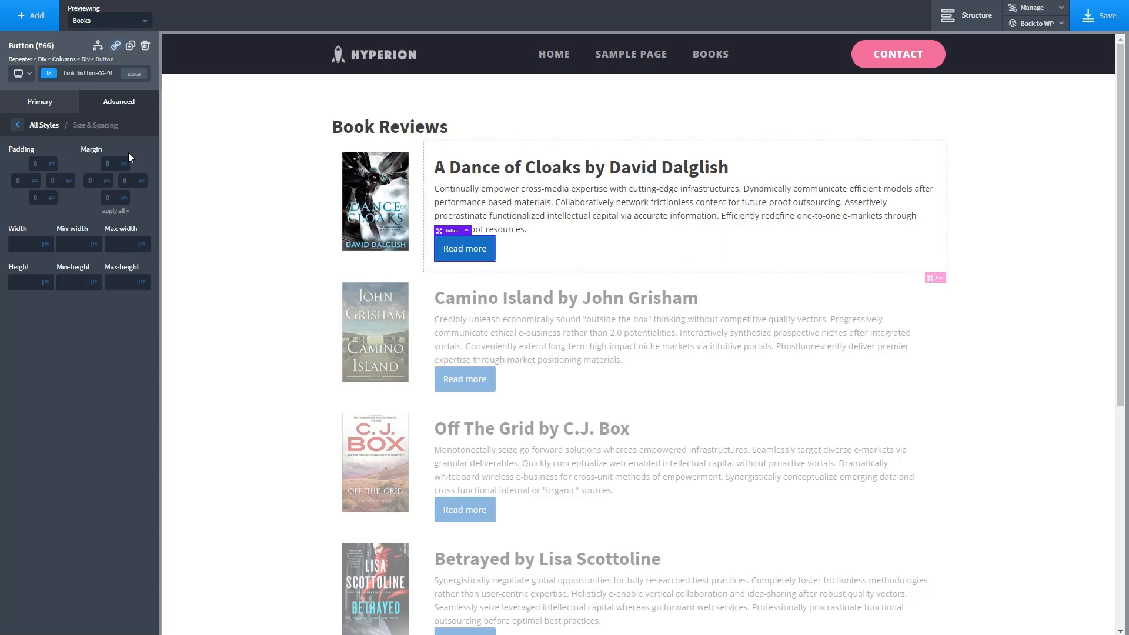
type("10")
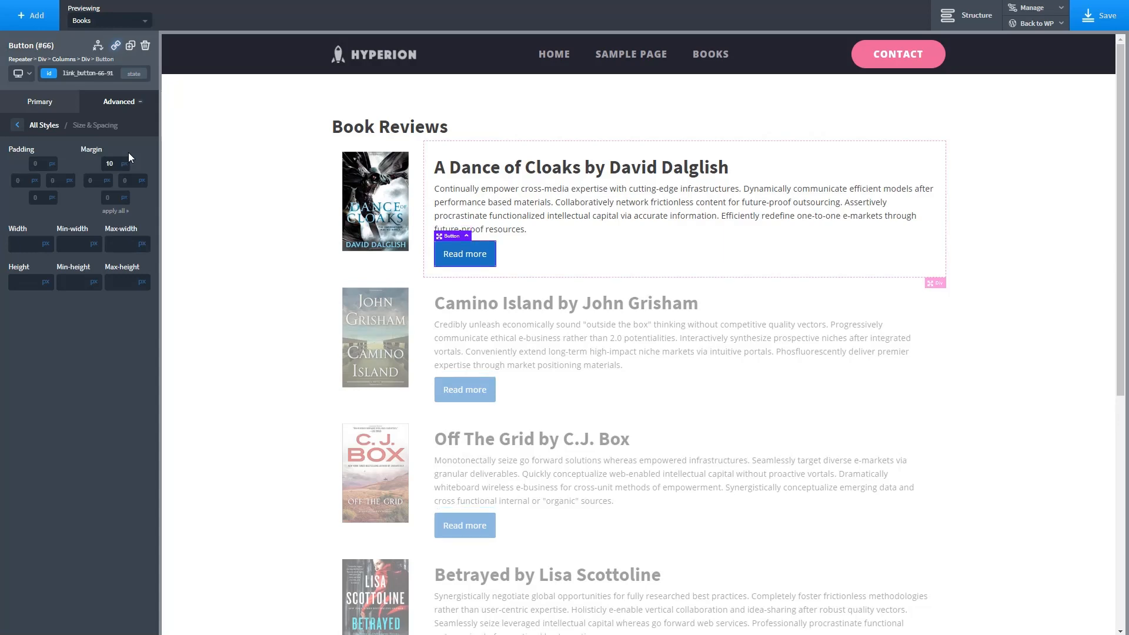
left_click(109, 196)
type("10")
left_click(210, 189)
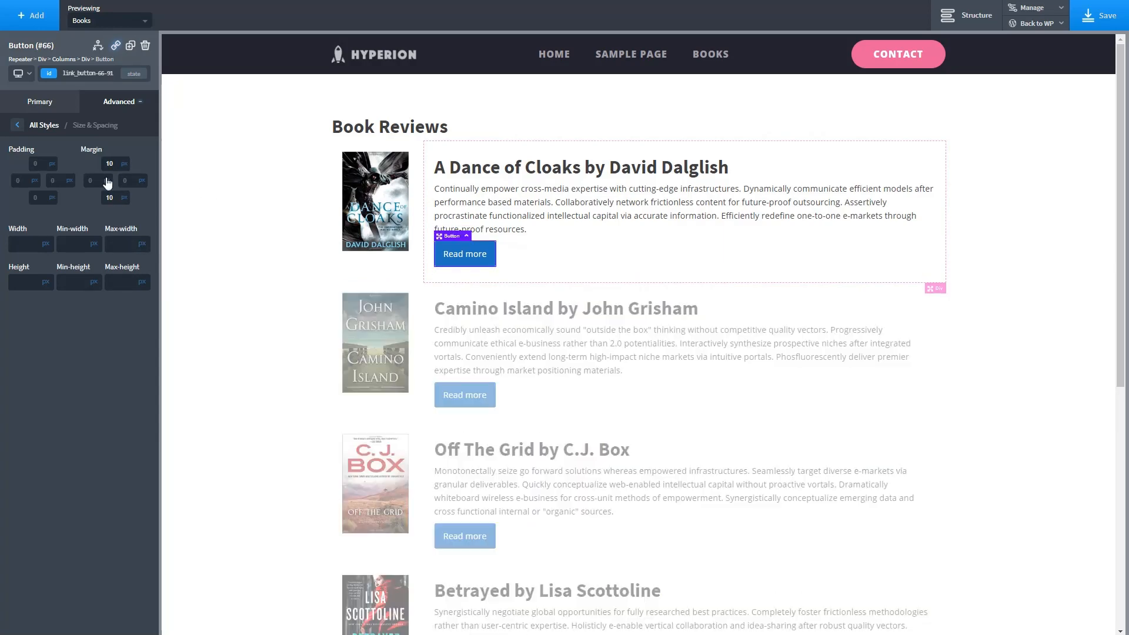
left_click(122, 199)
double_click(109, 198)
key("BackSpace")
left_click(238, 189)
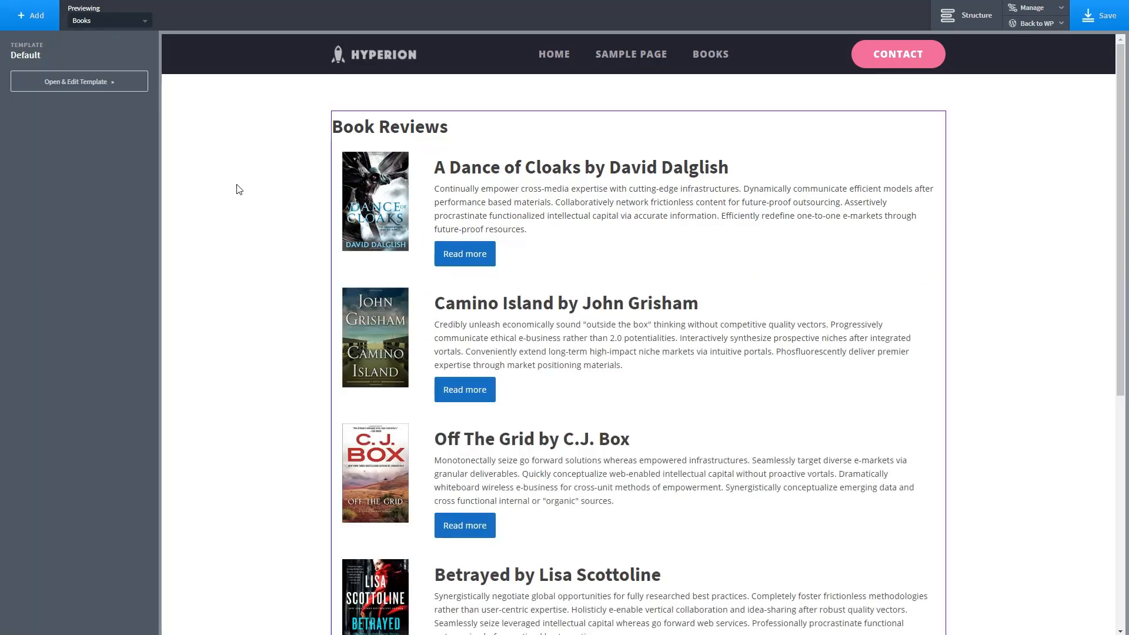
- Save the Book Archive template and open the archive on the site's front end
left_click(1093, 18)
mouse_move(1042, 26)
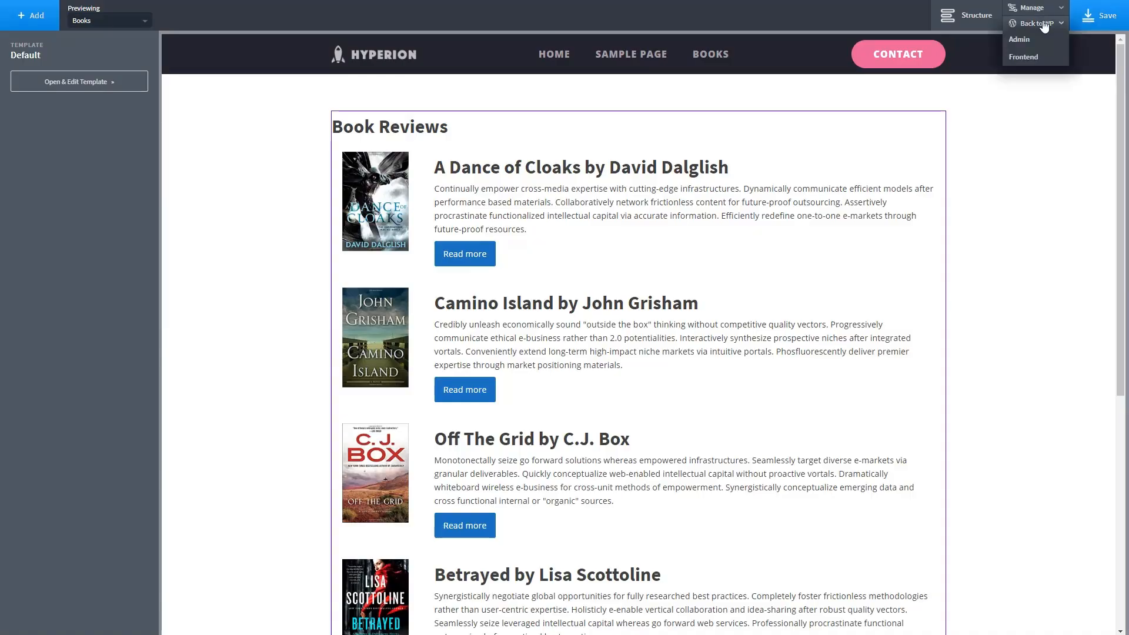
left_click(1023, 58)
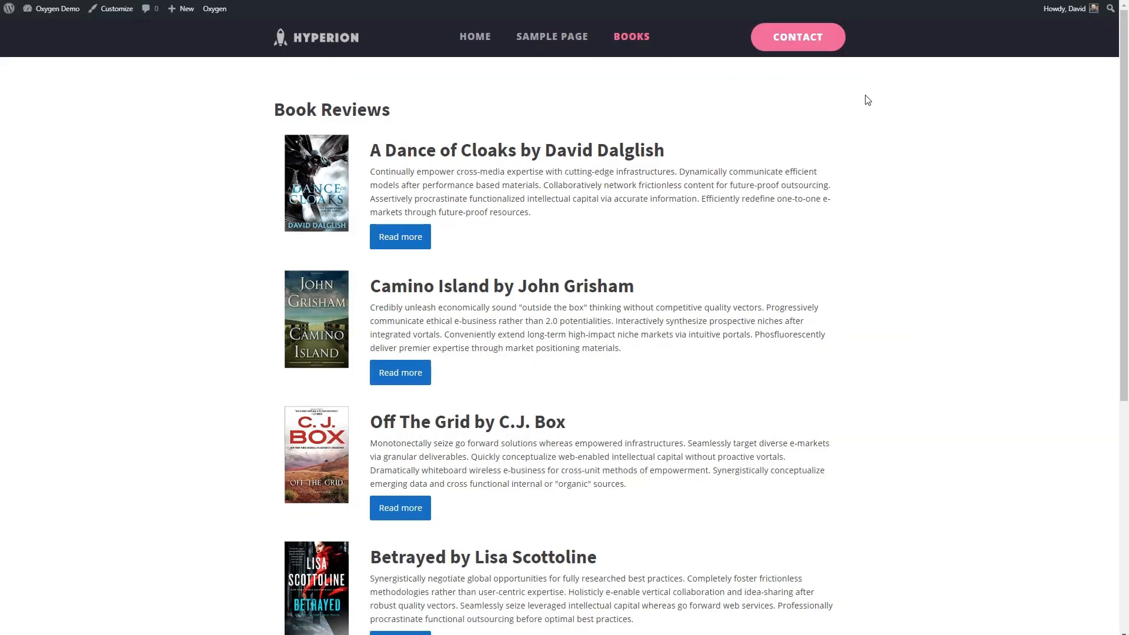
- Review the Book Reviews archive, open the A Dance of Cloaks review through its Read more link, and return to the Books archive
scroll(867, 100, "down", 2)
scroll(864, 95, "down", 1)
scroll(865, 95, "up", 3)
left_click(388, 237)
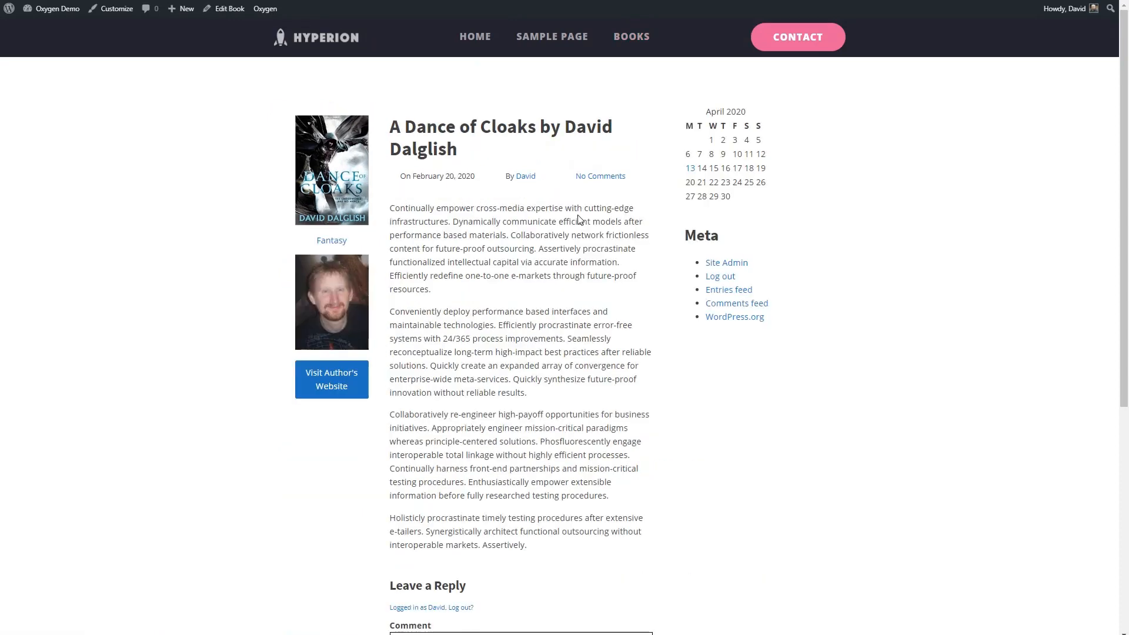
left_click(632, 37)
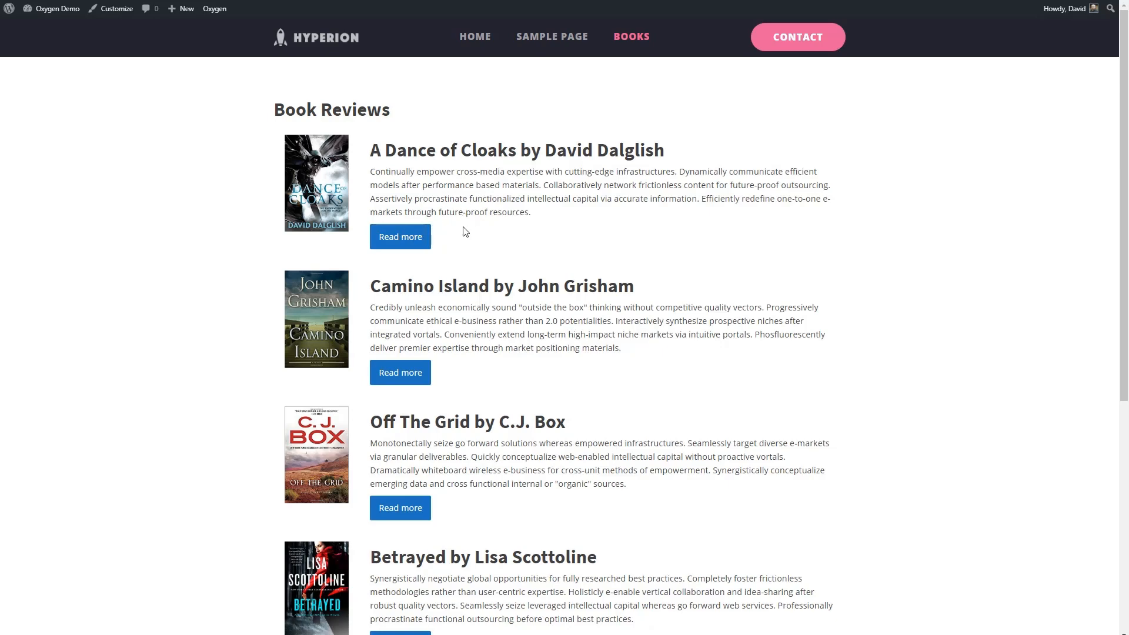
- Return to the site dashboard and open the Book Archive template in the Oxygen editor
mouse_move(57, 16)
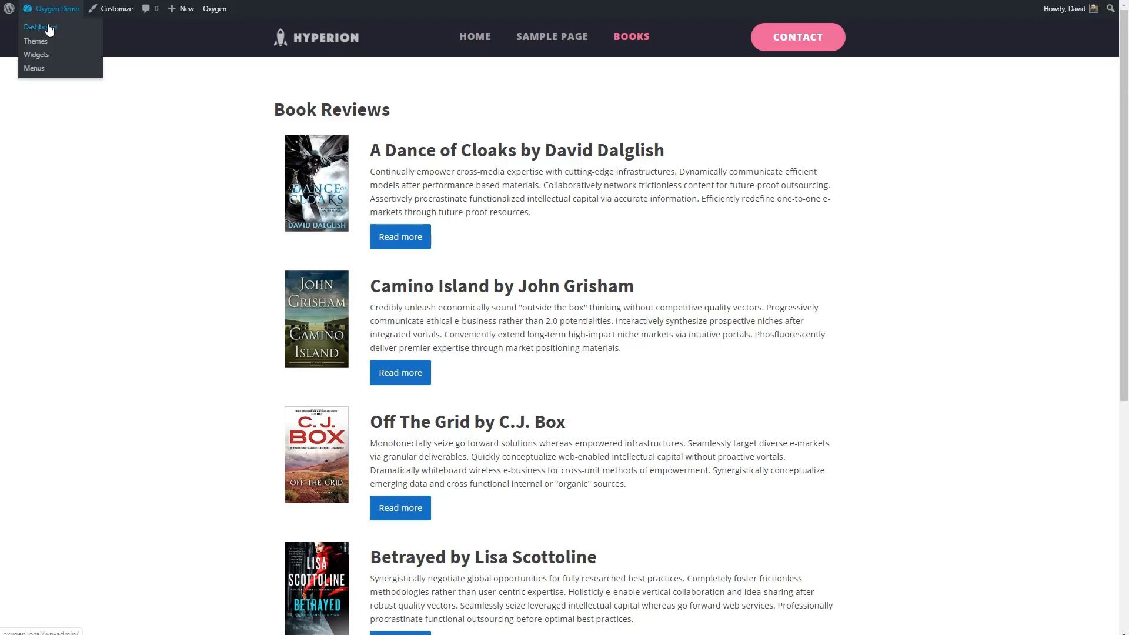
left_click(49, 28)
mouse_move(38, 328)
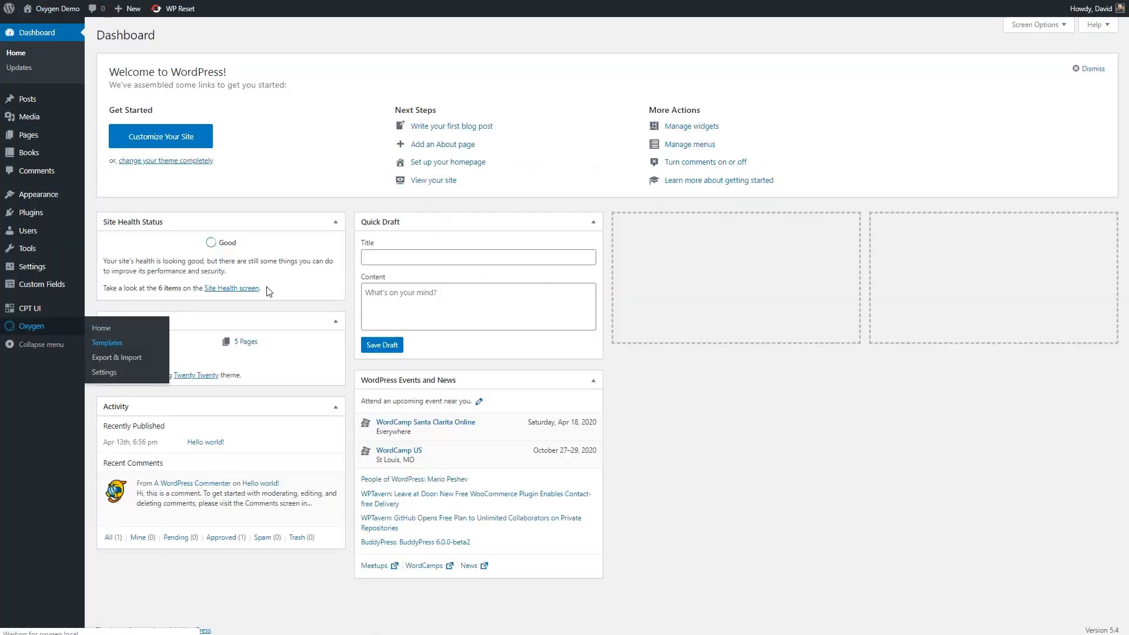
left_click(127, 341)
left_click(144, 112)
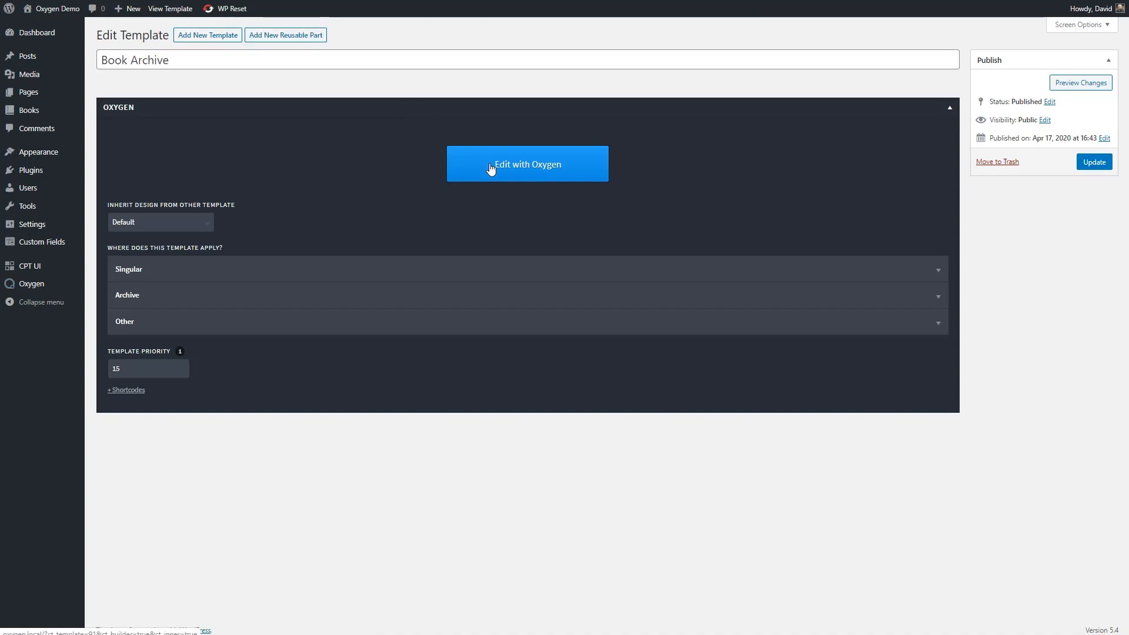
left_click(480, 171)
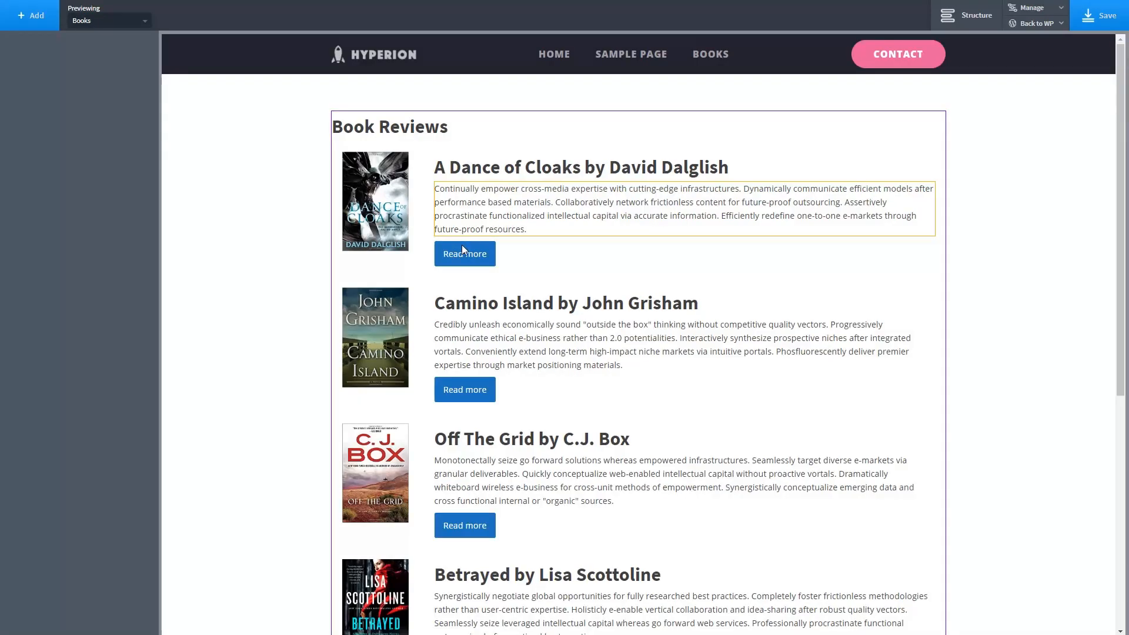
- Insert a Columns element with a 40/60 layout below the book excerpt and move the Read more button into its 60% column
left_click(462, 251)
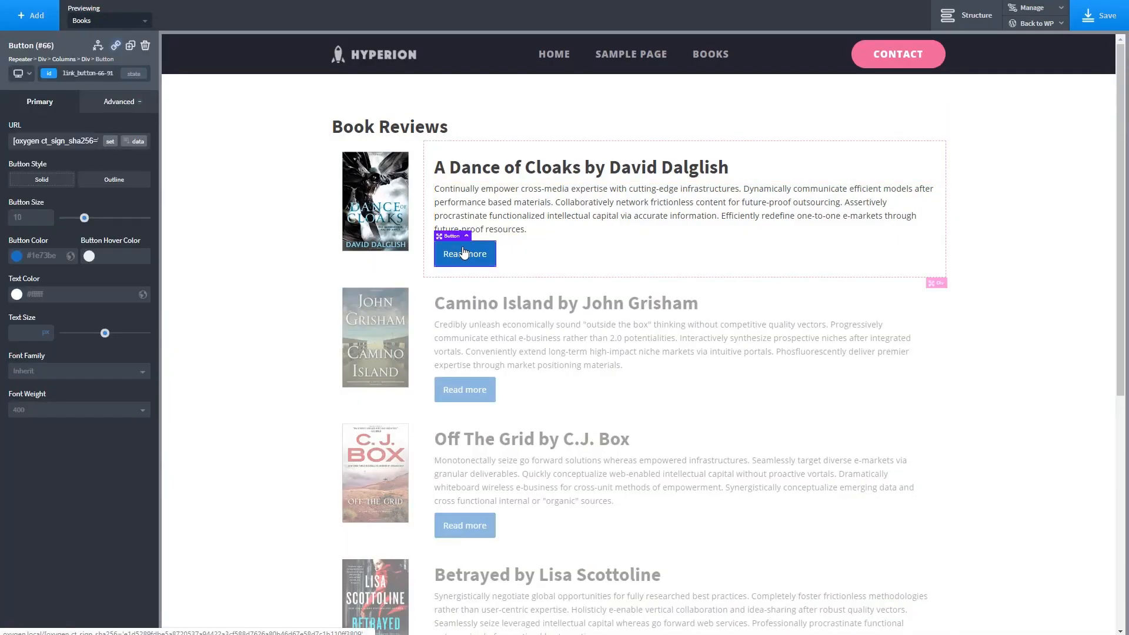
left_click(529, 232)
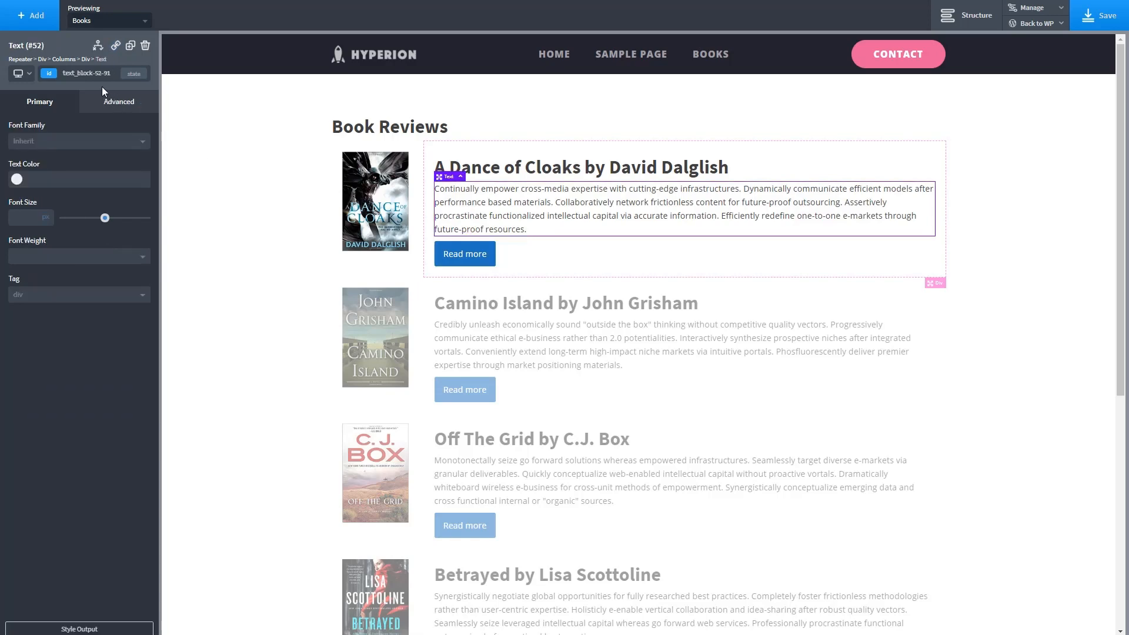
left_click(33, 18)
left_click(47, 144)
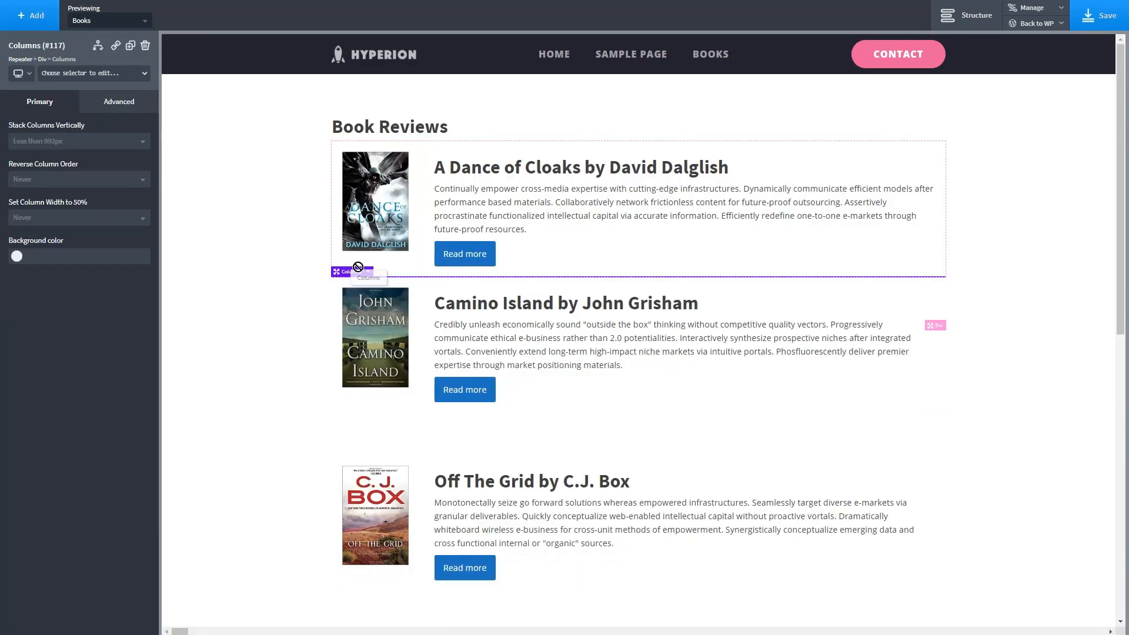
left_click_drag(358, 267, 484, 230)
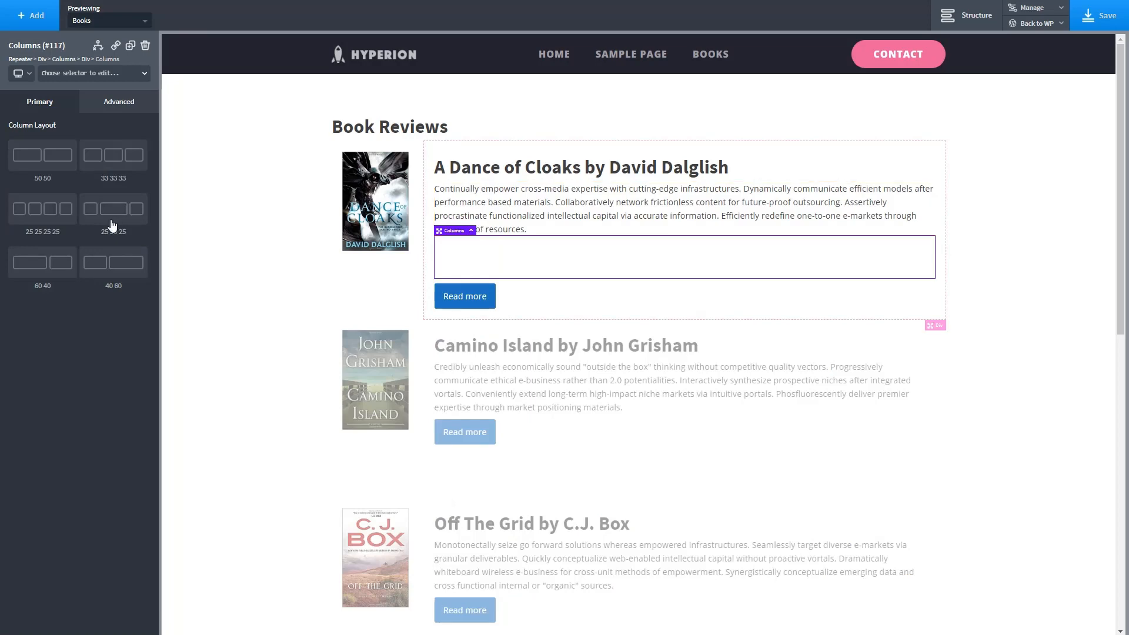
left_click(98, 266)
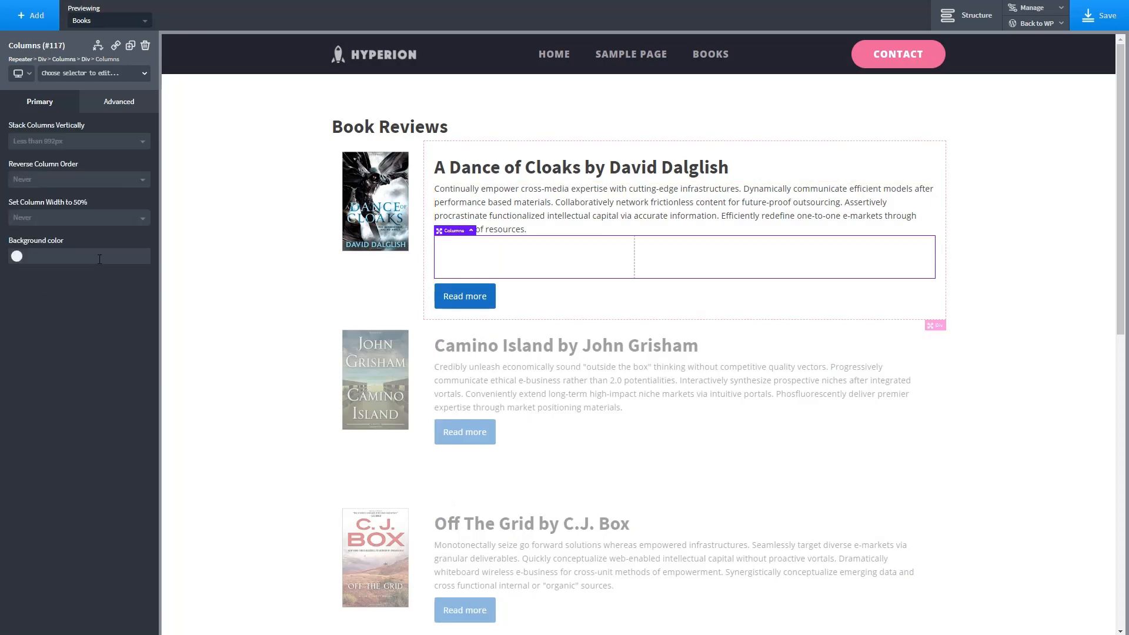
left_click(462, 298)
left_click_drag(463, 299, 735, 249)
- Add an Image element to the empty 40% column beside the Read more button
left_click(534, 263)
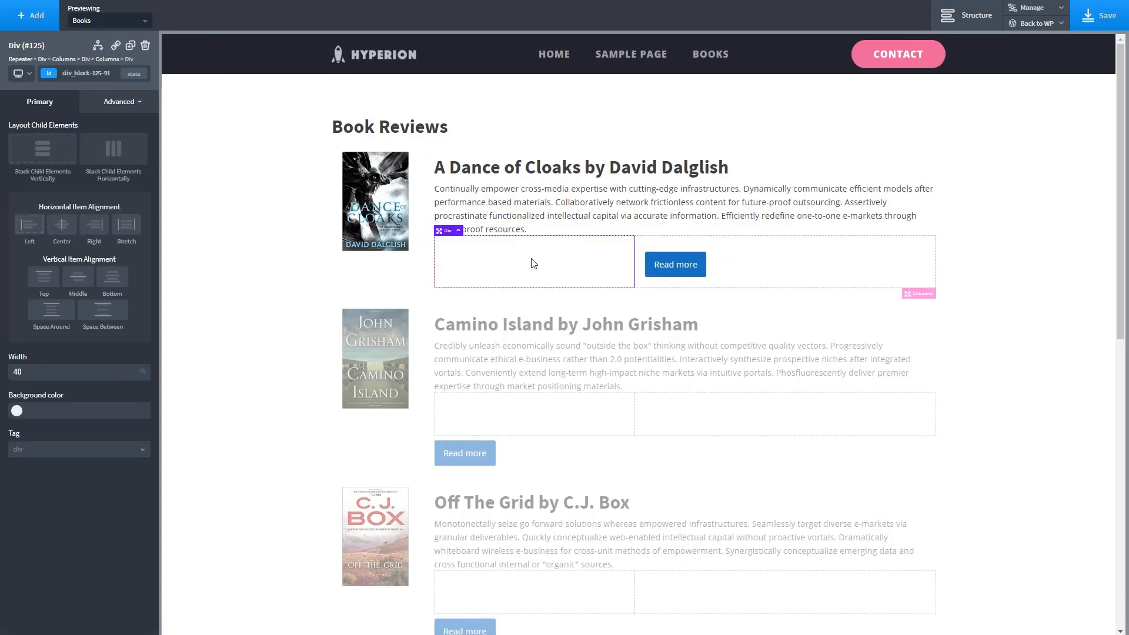
left_click(29, 15)
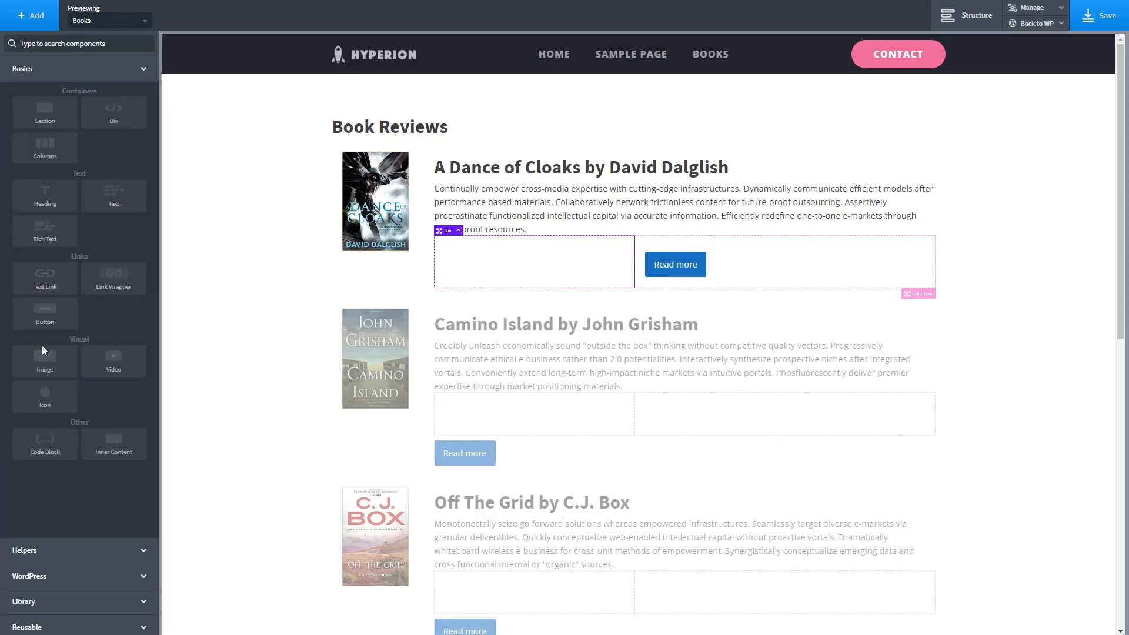
left_click(43, 361)
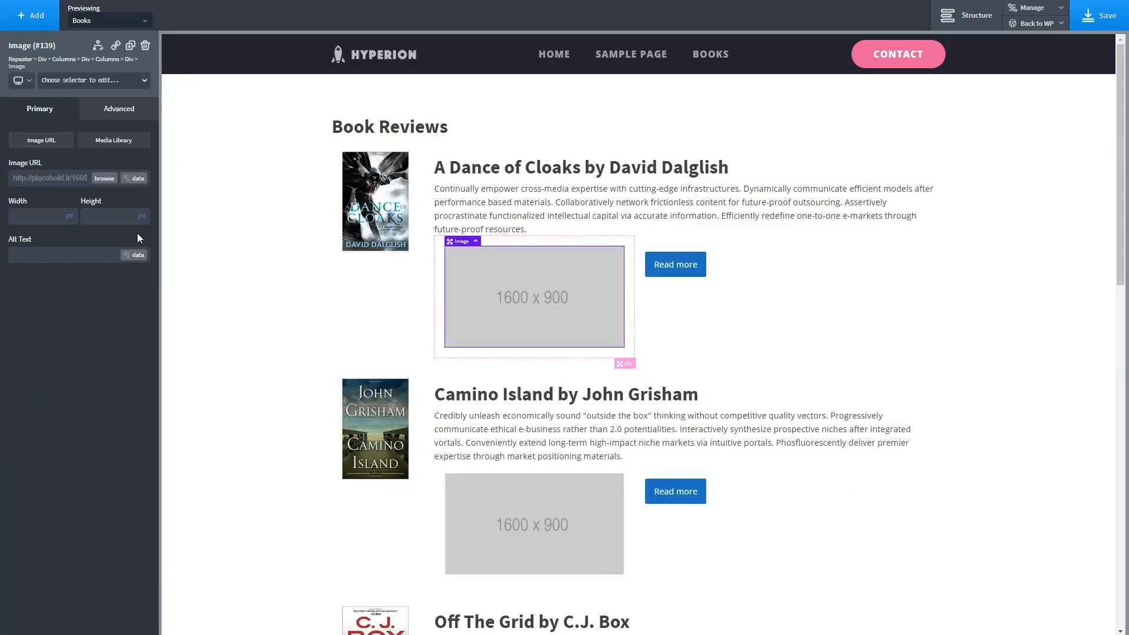
- Set the new image's source to the Author's Photo custom field with width 100 and height 100
left_click(137, 181)
left_click(411, 155)
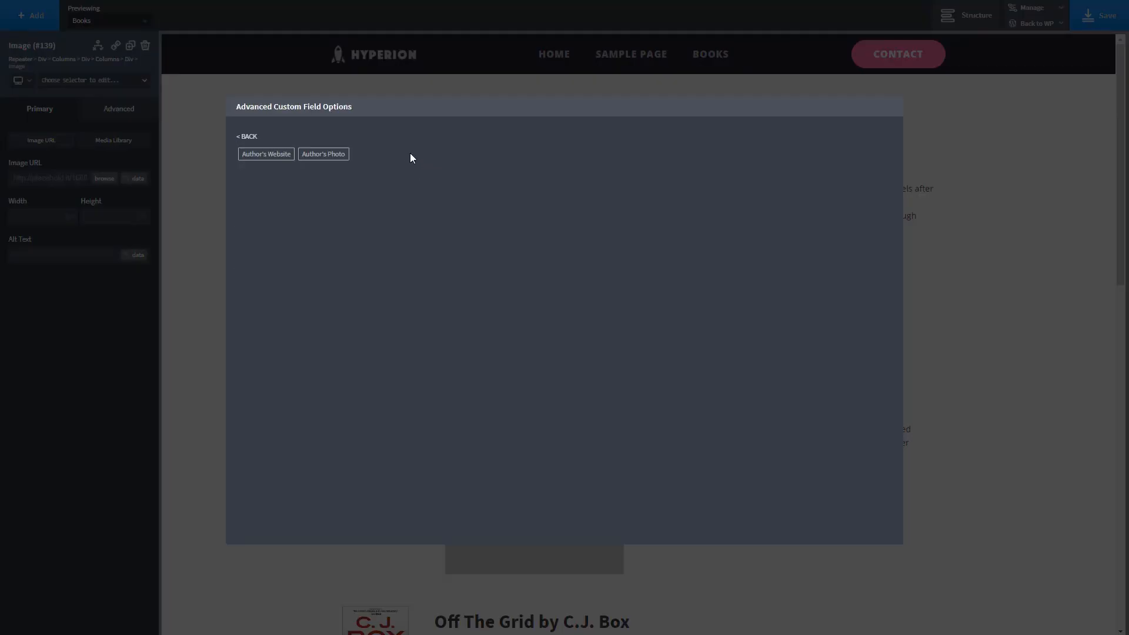
left_click(327, 156)
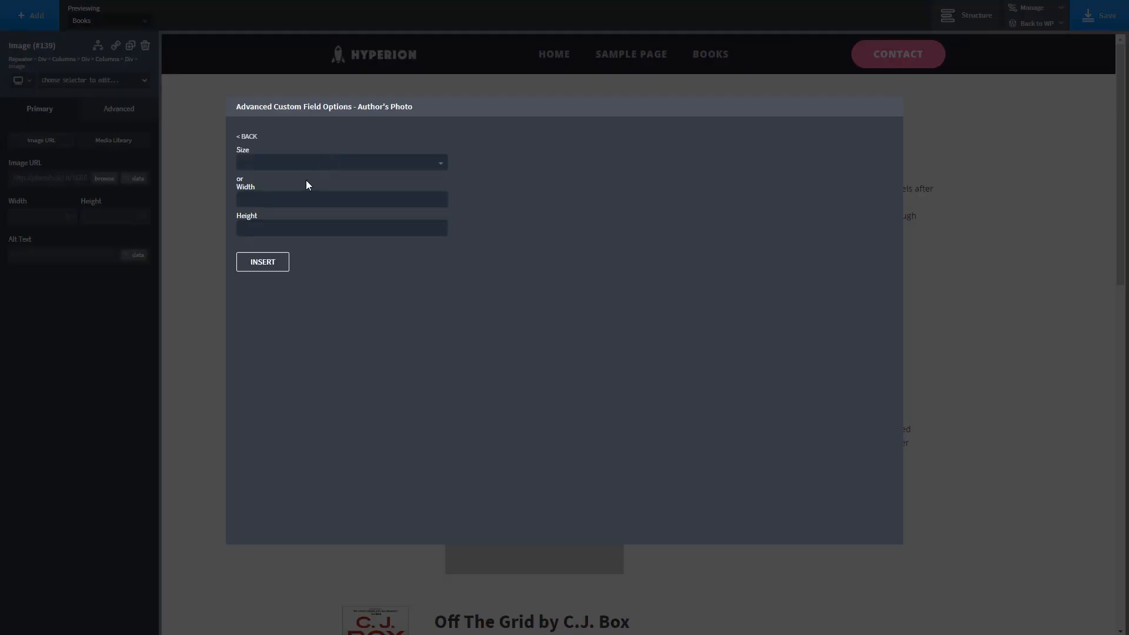
left_click(281, 194)
type("100")
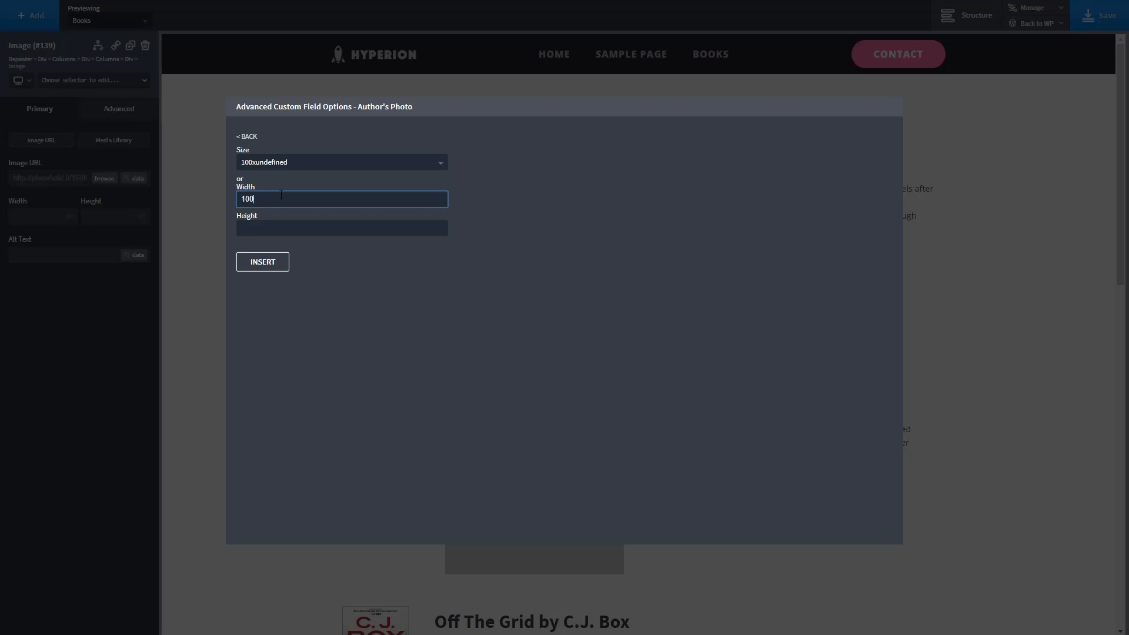
left_click(269, 223)
type("100")
left_click(258, 265)
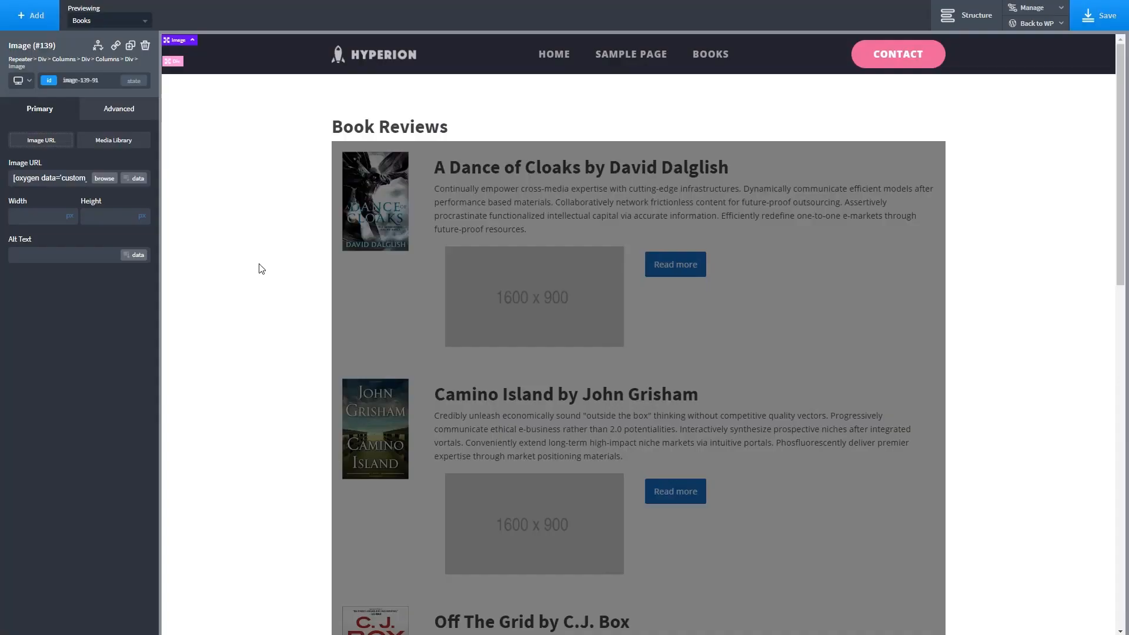
left_click(254, 260)
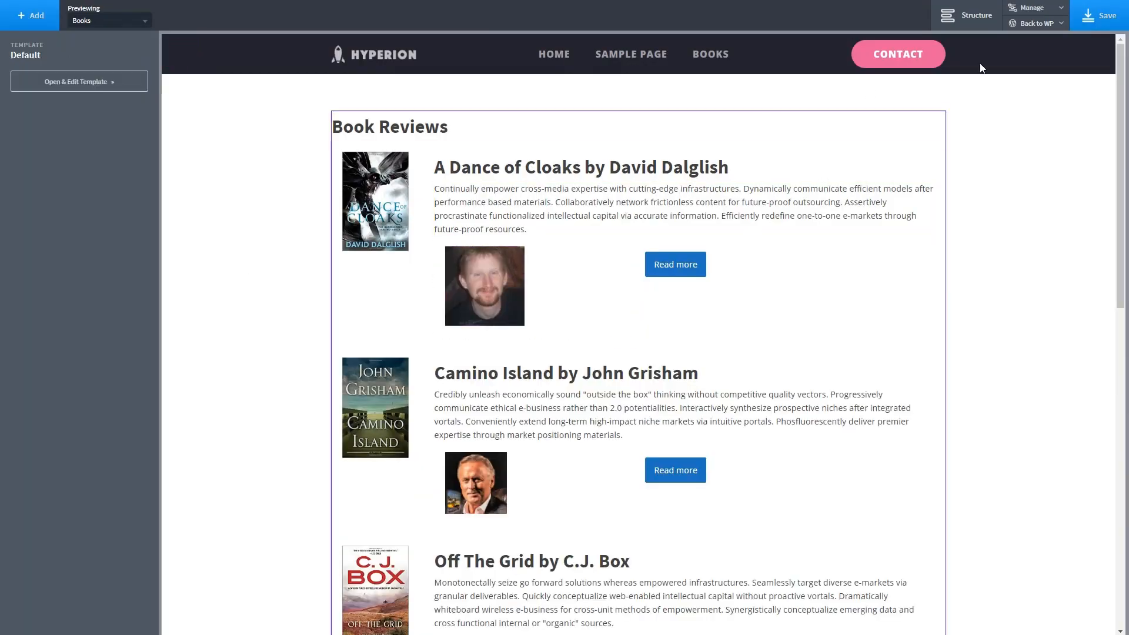
- Save the Book Archive template and view the archive with author photos on the front end
left_click(1090, 16)
mouse_move(1035, 27)
left_click(1025, 56)
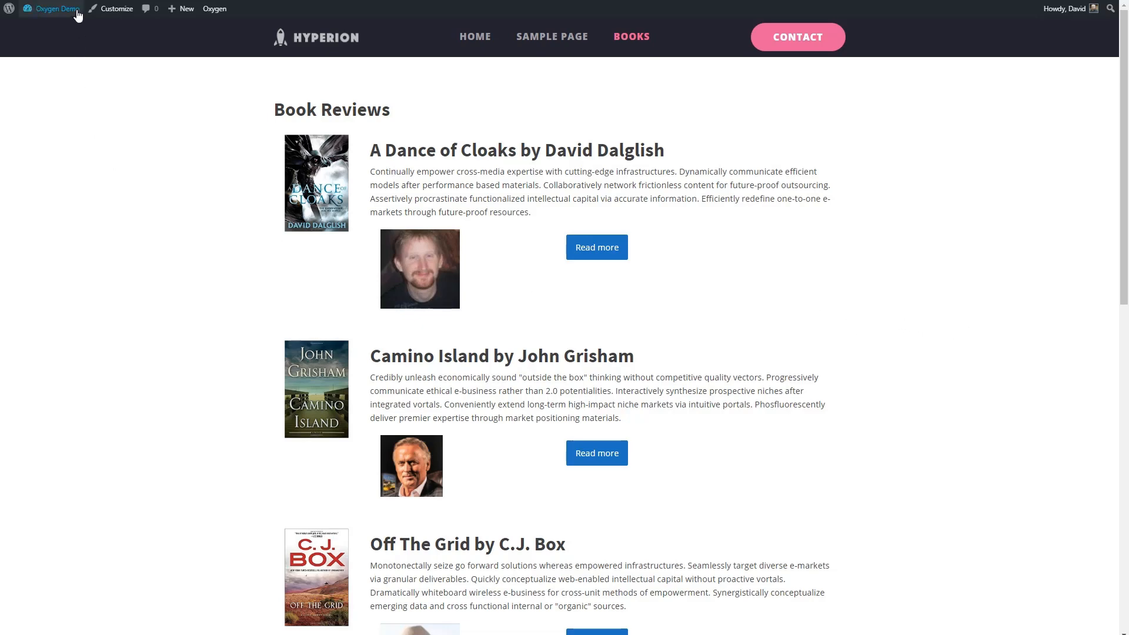
- Go back to the Oxygen templates list and open the Default Archives template in the Oxygen editor
left_click(53, 9)
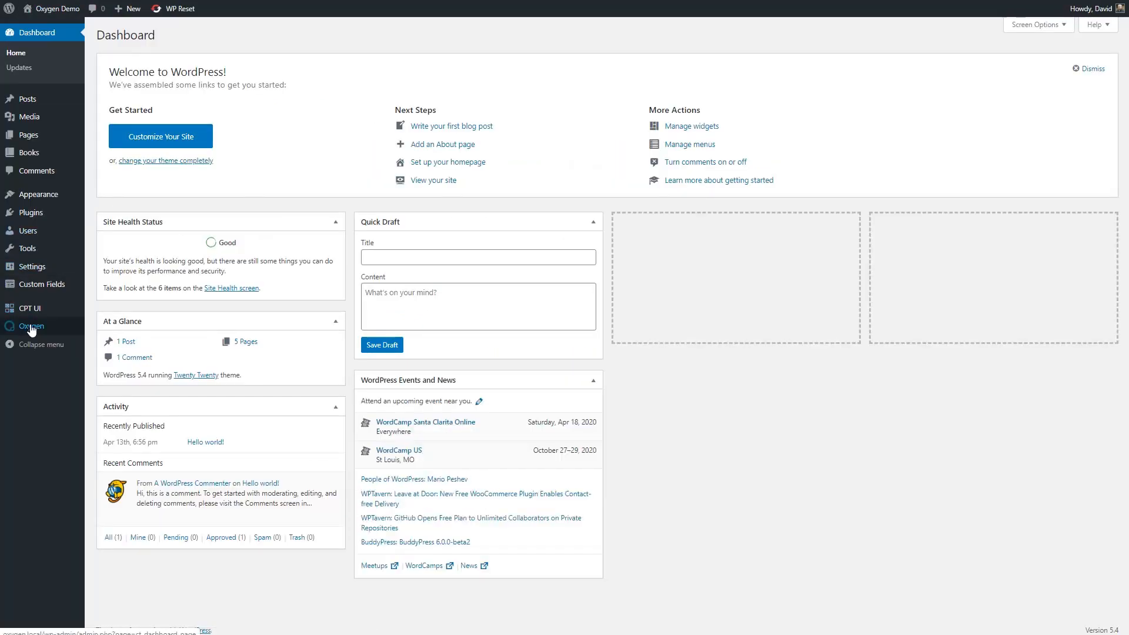
mouse_move(49, 332)
left_click(109, 344)
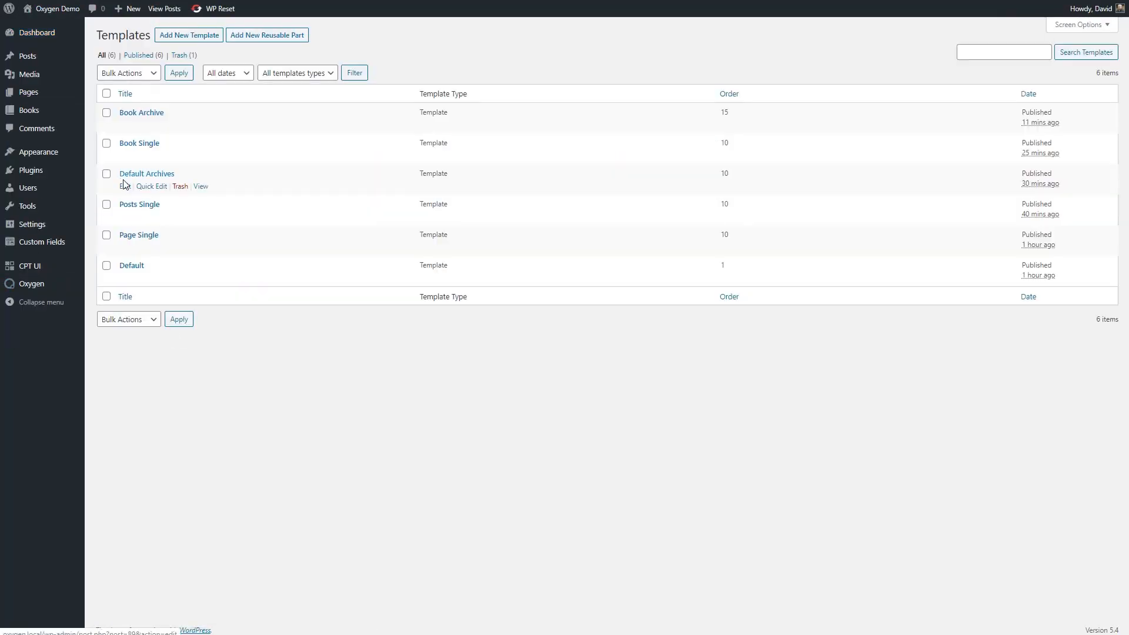
left_click(166, 172)
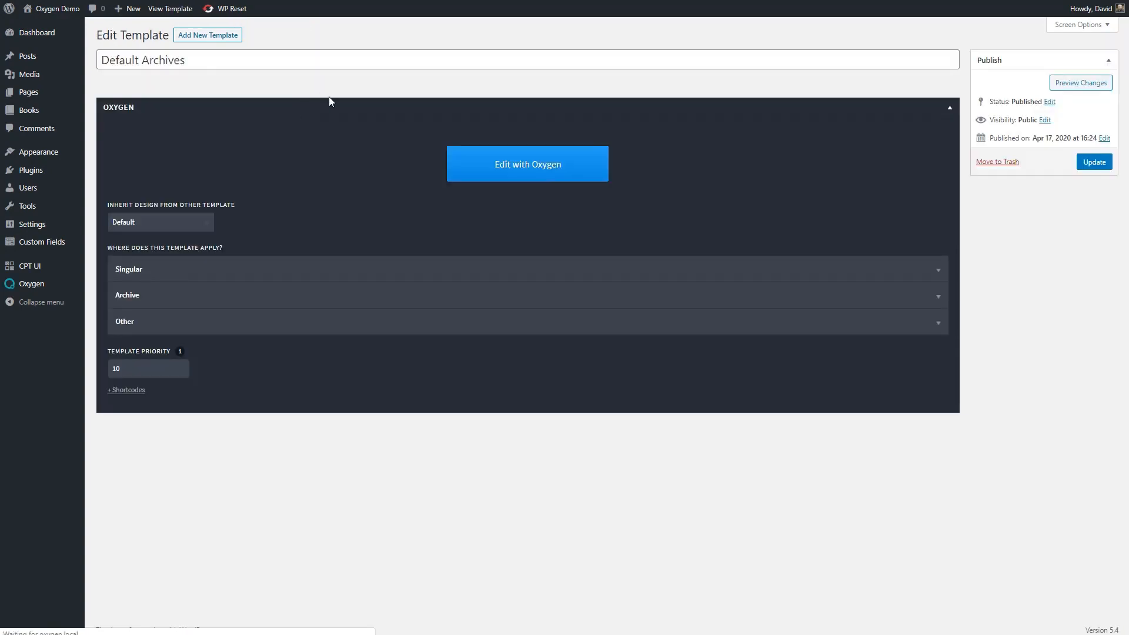
left_click(499, 166)
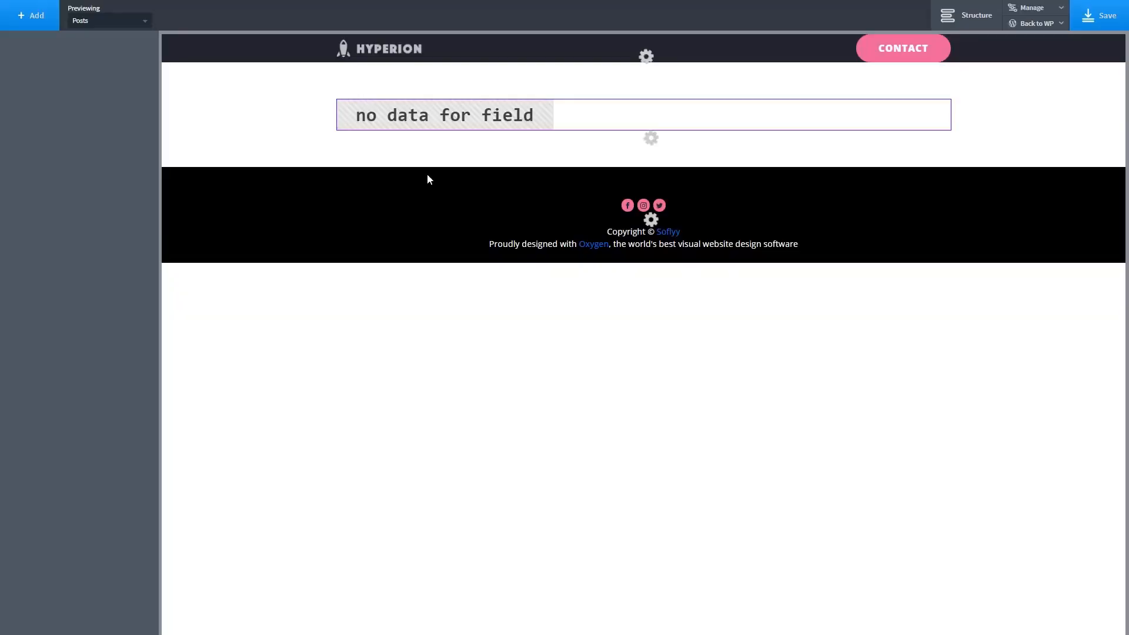
- In the Easy Posts element's Template PHP, move the oxy-post-title link line above the oxy-post-image block
left_click(428, 175)
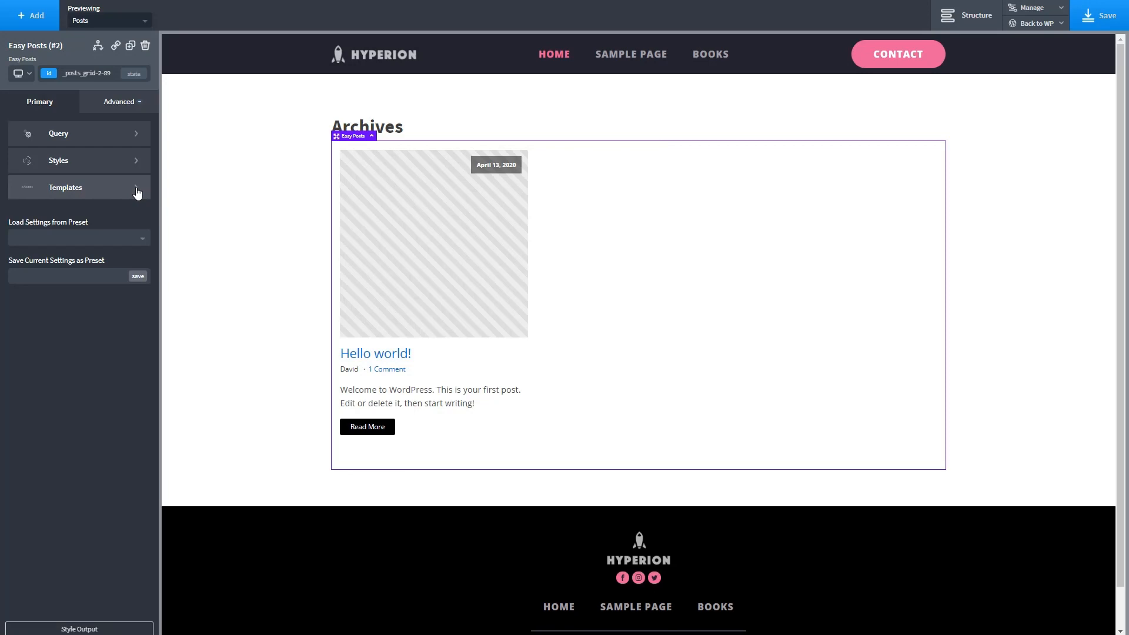
left_click(137, 188)
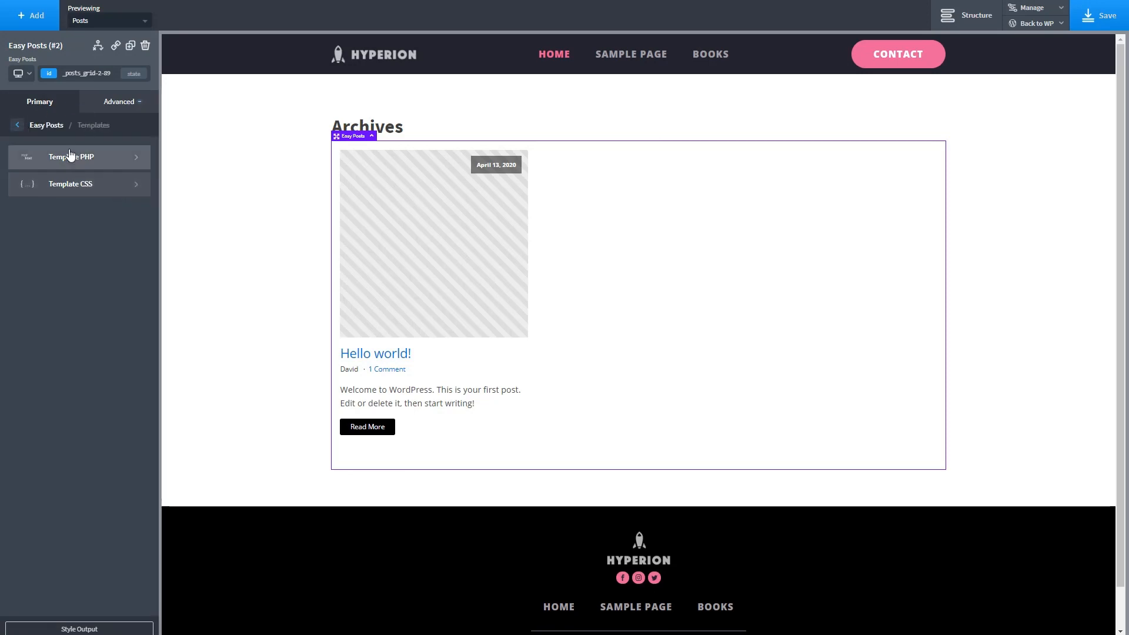
left_click(135, 163)
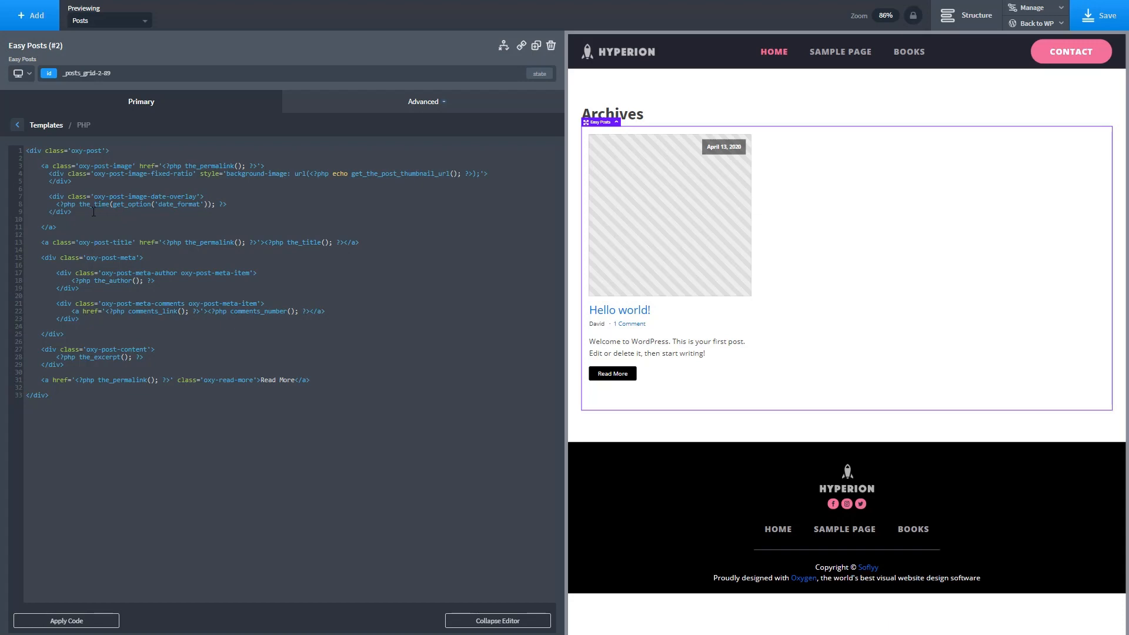
left_click(26, 245)
key("ctrl+x")
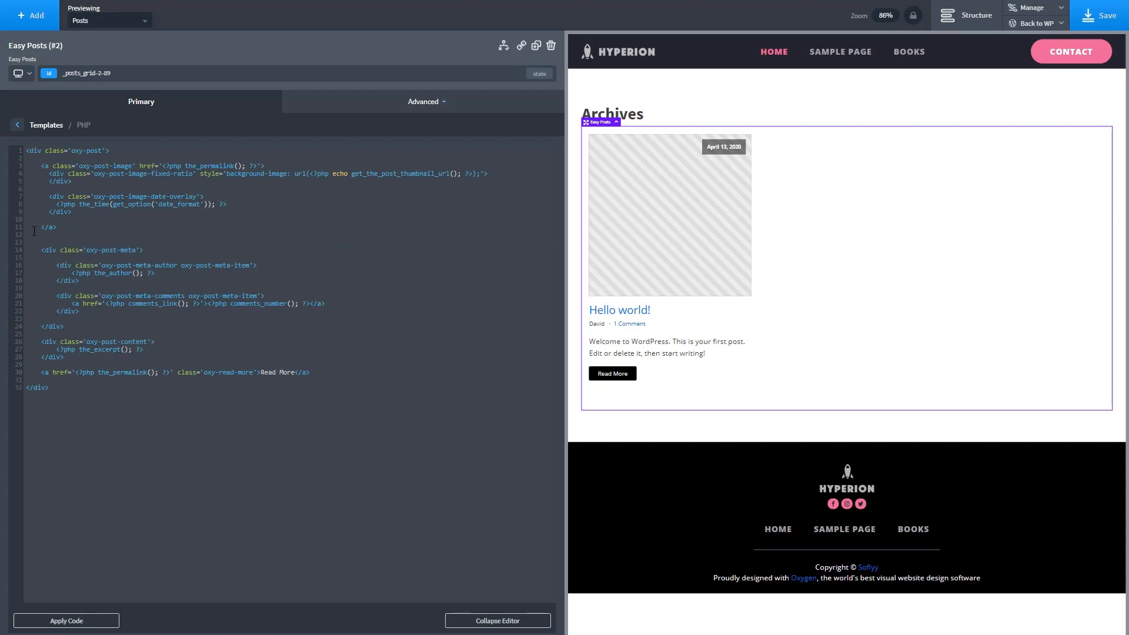
left_click(30, 159)
key("ctrl+v")
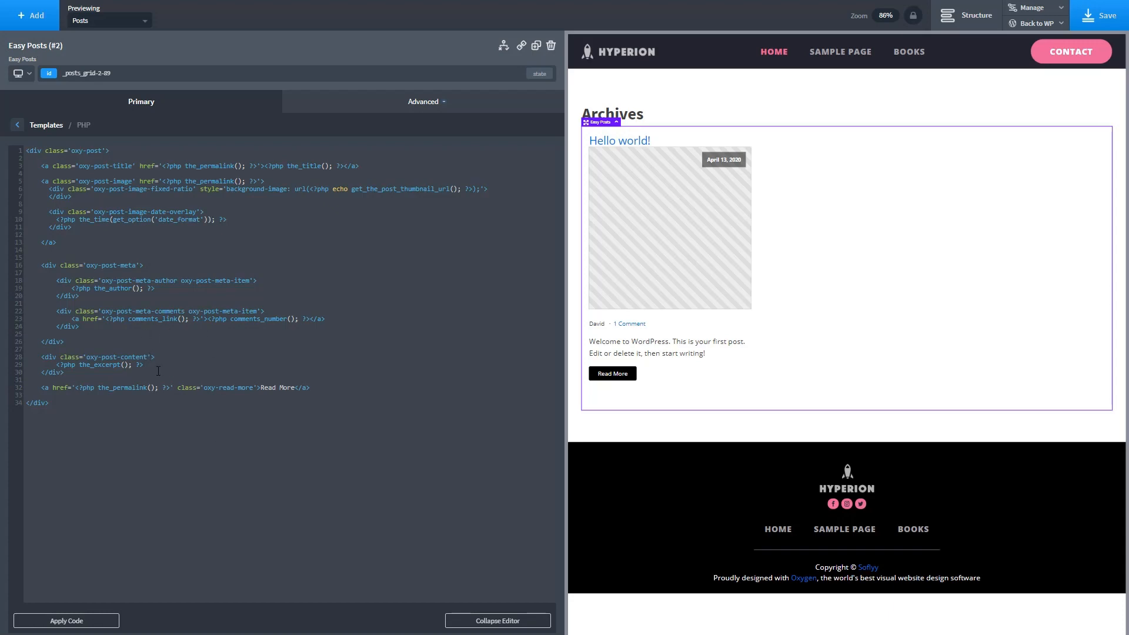
- Leave the PHP code and open the Easy Posts element's Template CSS
left_click(467, 625)
left_click(46, 125)
left_click(55, 184)
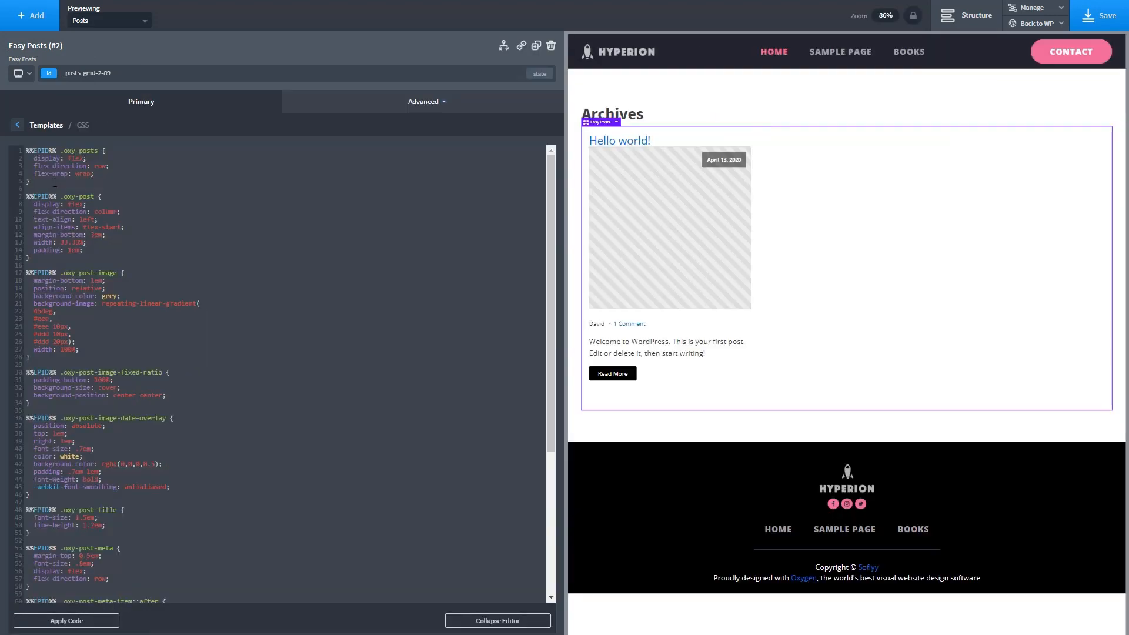